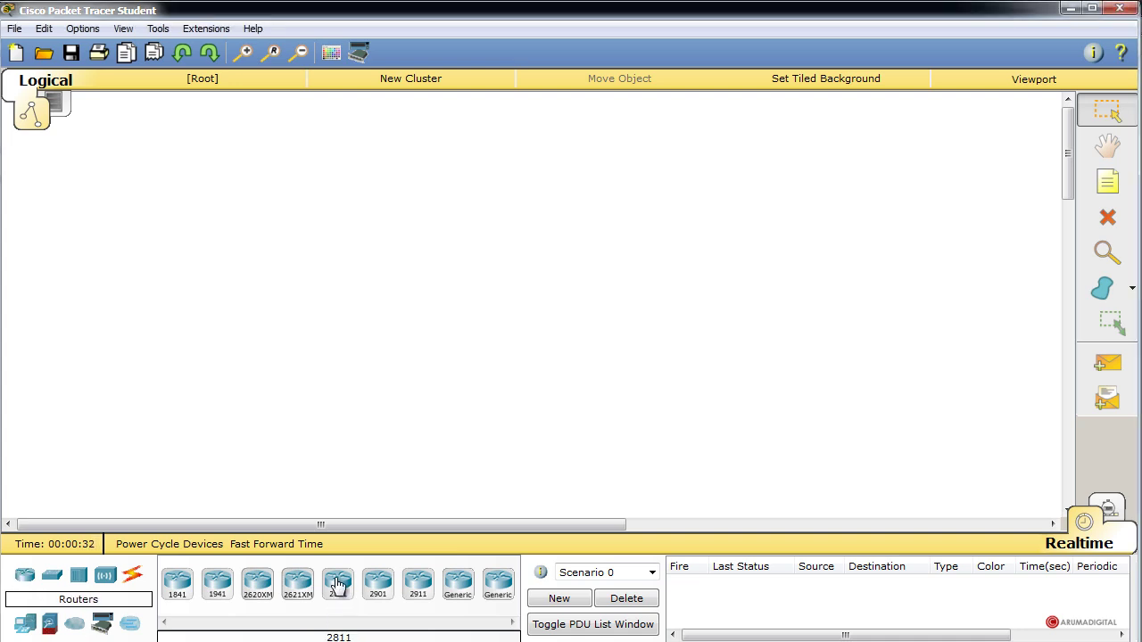
Place four 2811 routers on the workspace in a diamond layout, ordered left, upper, right and lower.
{"action": "left_click_drag", "start_coordinate": [337, 583], "coordinate": [462, 295]}
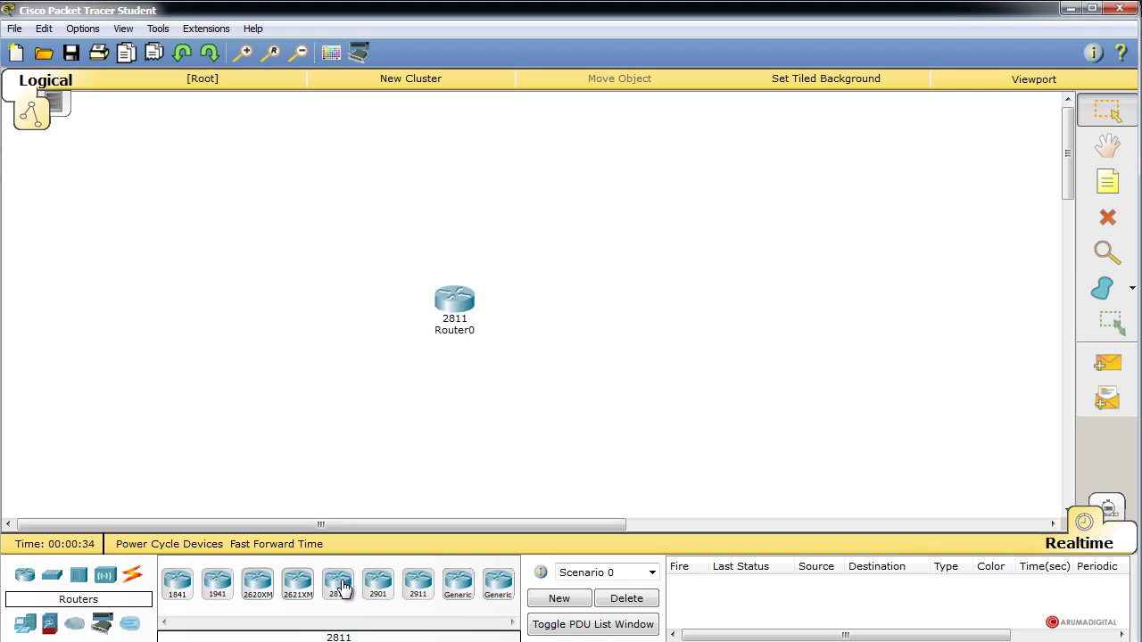
{"action": "left_click_drag", "start_coordinate": [337, 583], "coordinate": [583, 233]}
{"action": "left_click_drag", "start_coordinate": [338, 584], "coordinate": [667, 307]}
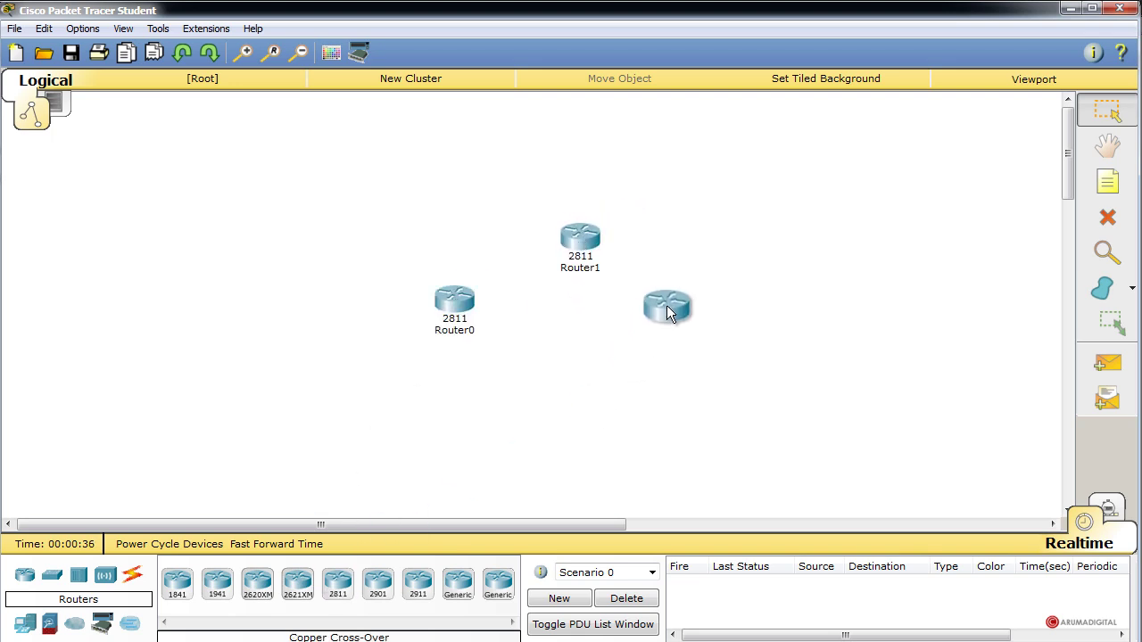
{"action": "left_click_drag", "start_coordinate": [337, 583], "coordinate": [581, 390]}
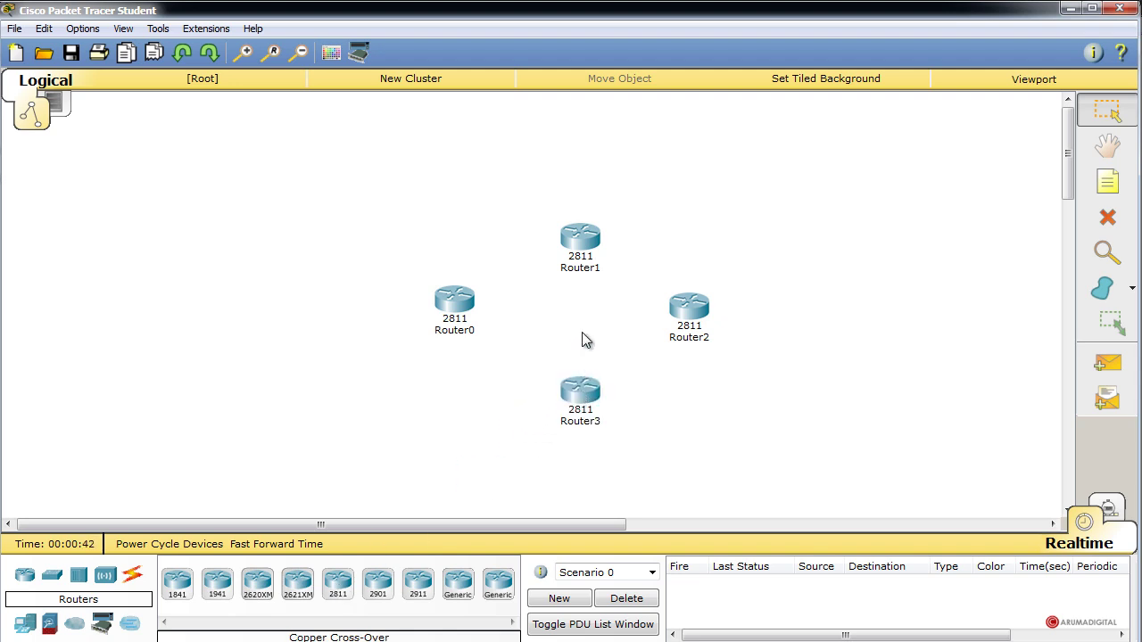
Power off Router0 and install an NM-2FE2W module in its large expansion slot.
{"action": "left_click", "coordinate": [454, 298]}
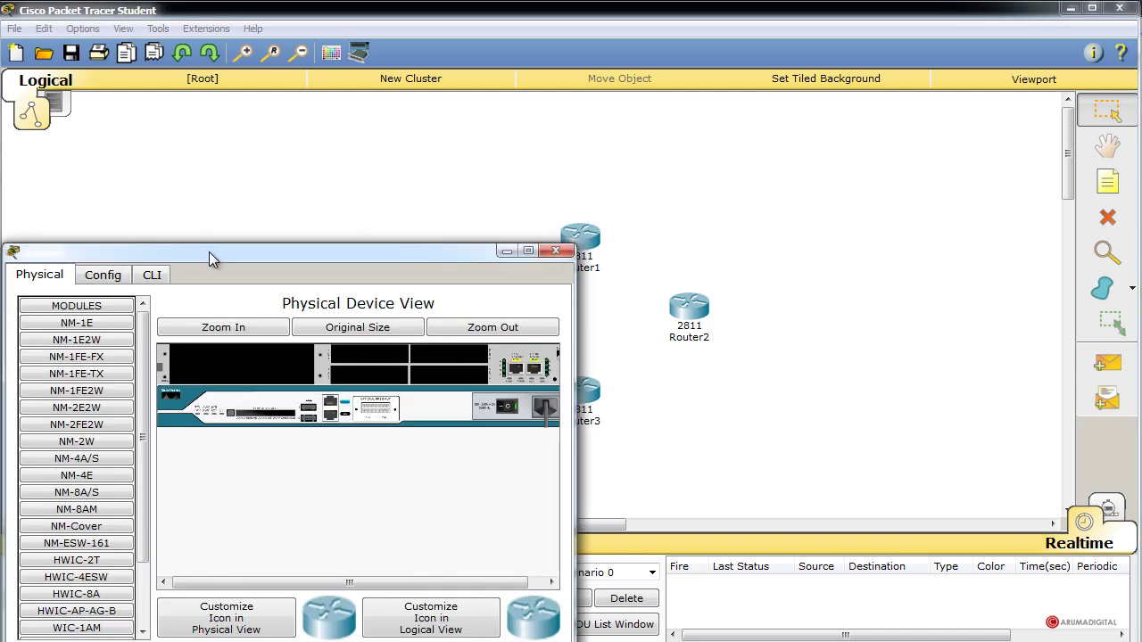
{"action": "left_click_drag", "start_coordinate": [209, 254], "coordinate": [469, 94]}
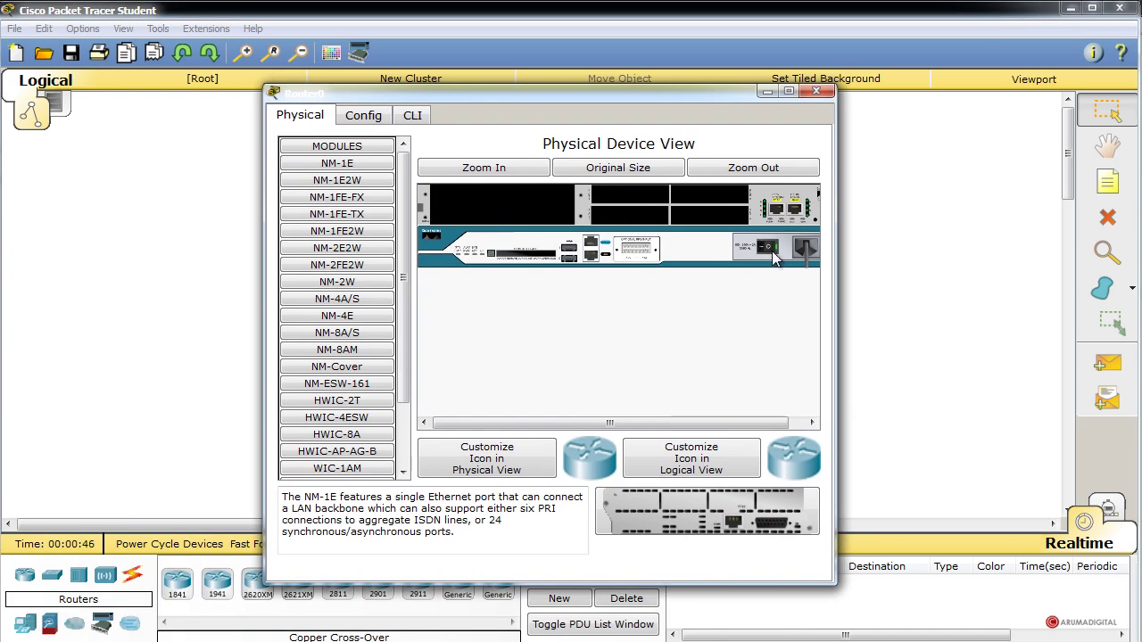
{"action": "left_click", "coordinate": [769, 250]}
{"action": "left_click_drag", "start_coordinate": [331, 262], "coordinate": [502, 204]}
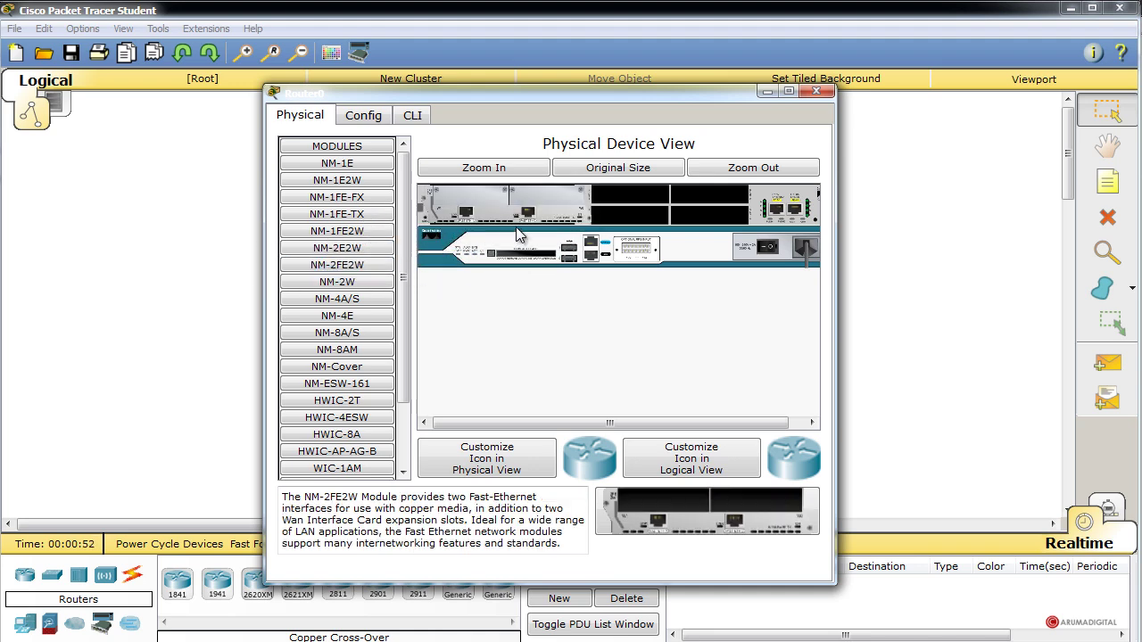
{"action": "left_click", "coordinate": [817, 92]}
Power off Router1, Router2 and Router3 and install an NM-2FE2W module in each one's large expansion slot.
{"action": "left_click", "coordinate": [589, 239]}
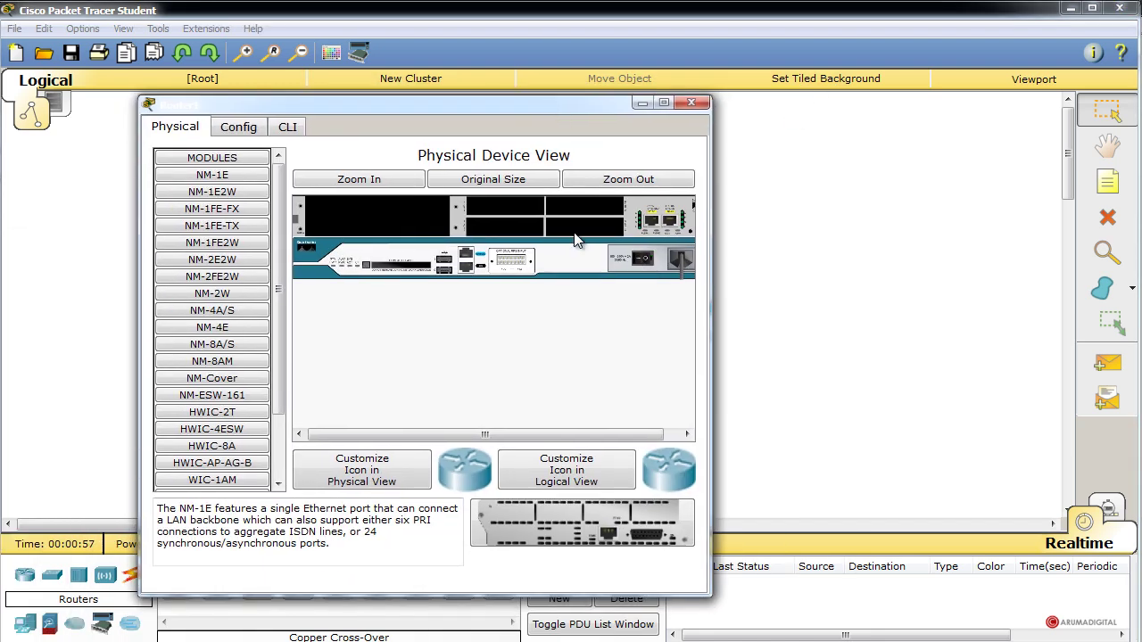
{"action": "left_click_drag", "start_coordinate": [230, 278], "coordinate": [397, 209]}
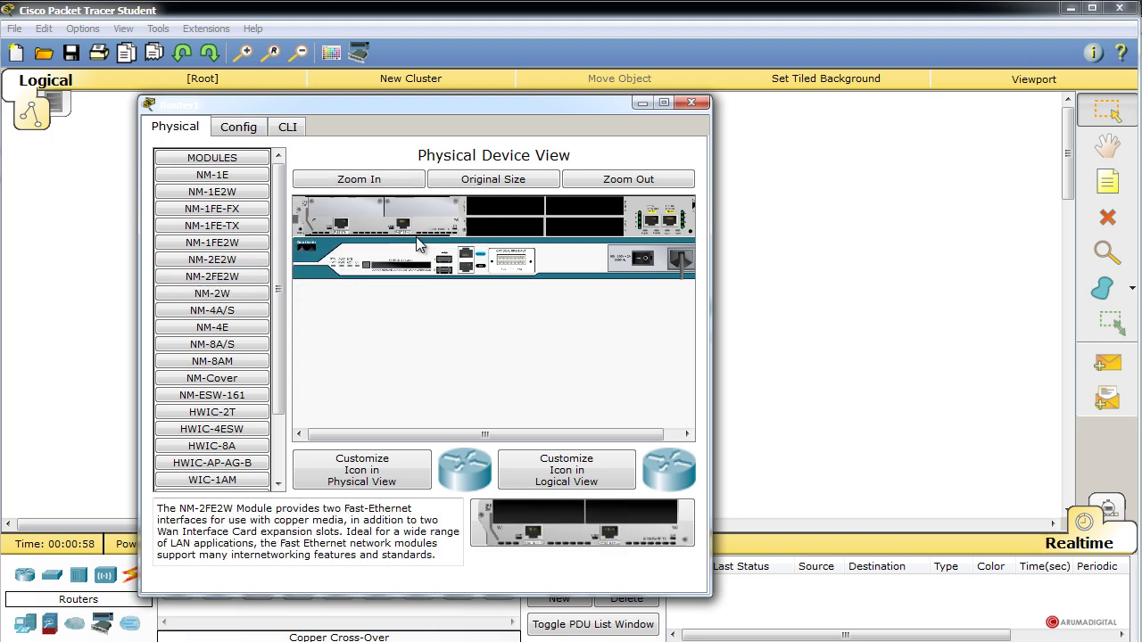
{"action": "left_click", "coordinate": [694, 104]}
{"action": "left_click", "coordinate": [688, 306]}
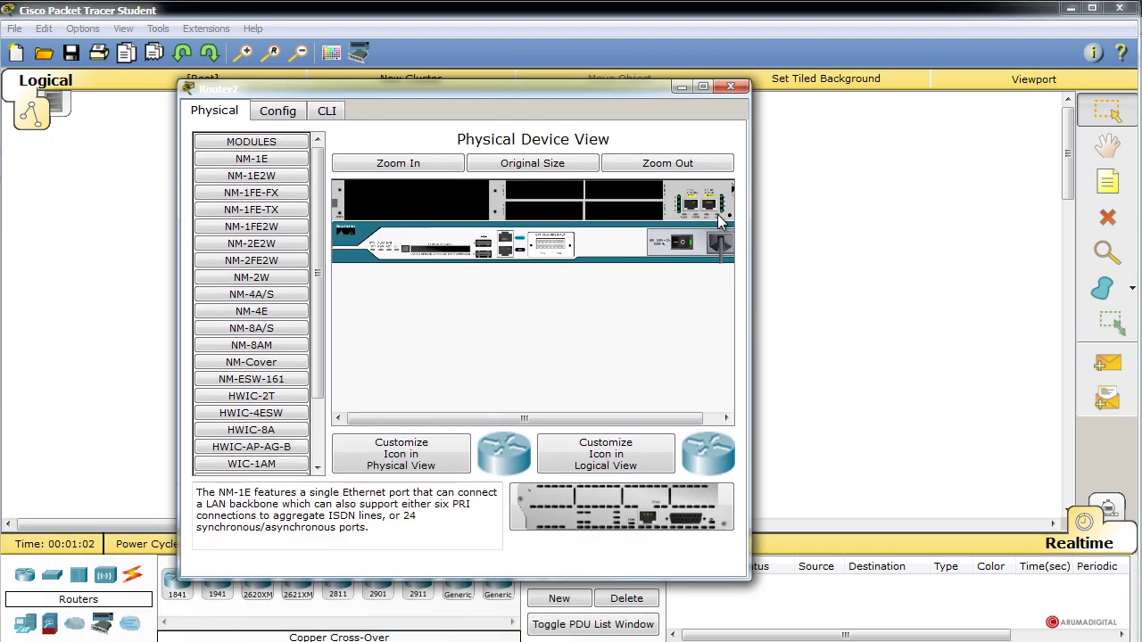
{"action": "left_click_drag", "start_coordinate": [288, 260], "coordinate": [419, 205]}
{"action": "left_click", "coordinate": [734, 88]}
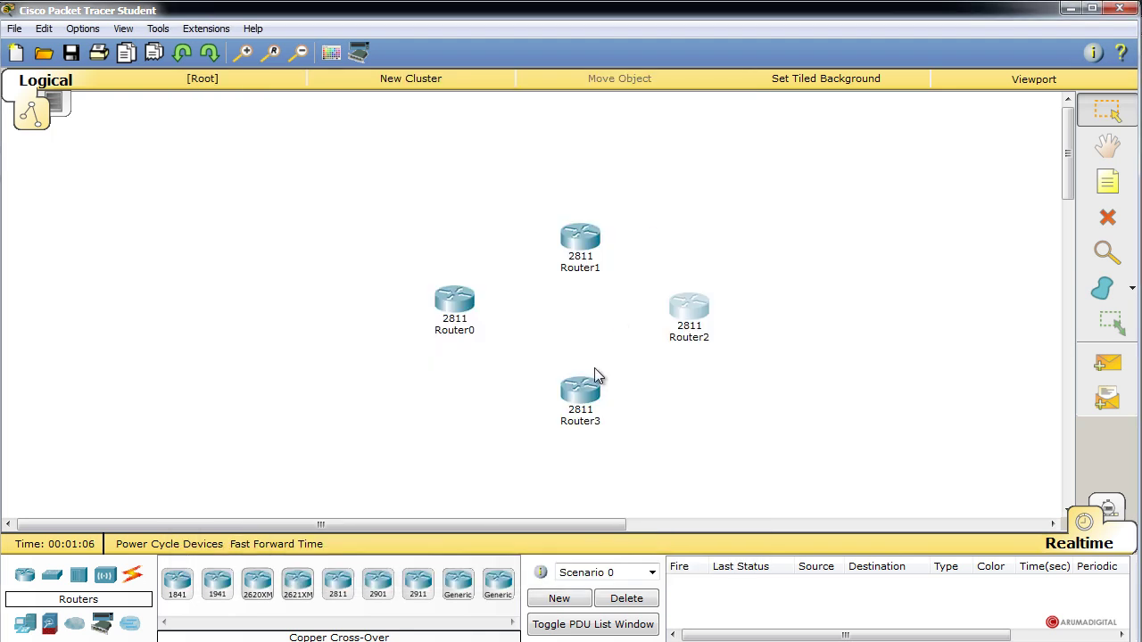
{"action": "left_click", "coordinate": [594, 370]}
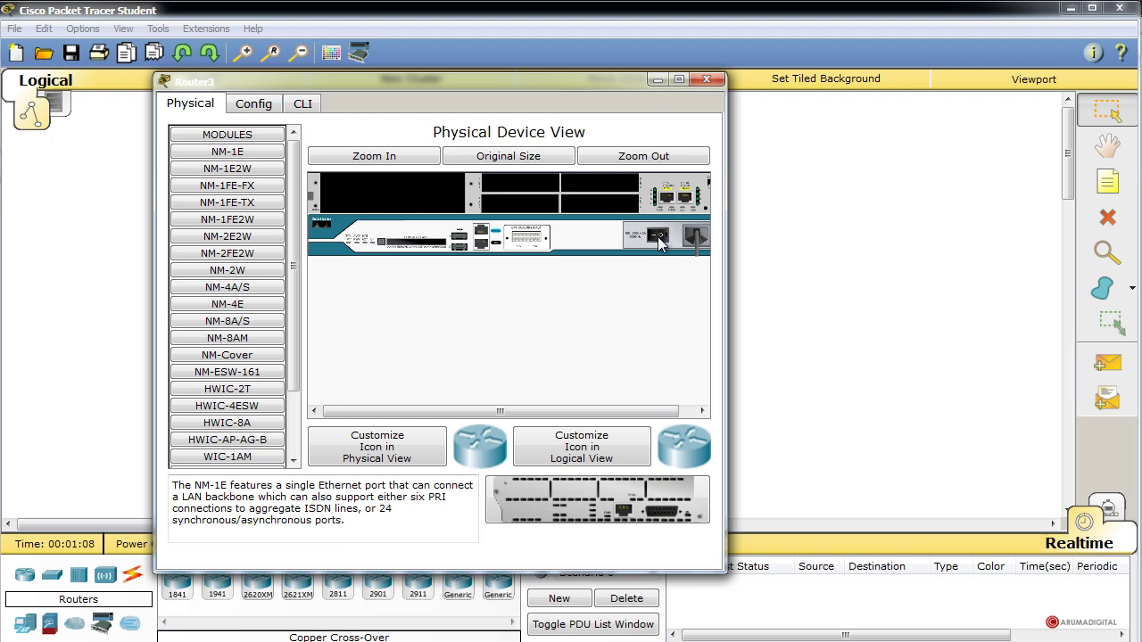
{"action": "left_click_drag", "start_coordinate": [225, 255], "coordinate": [395, 196]}
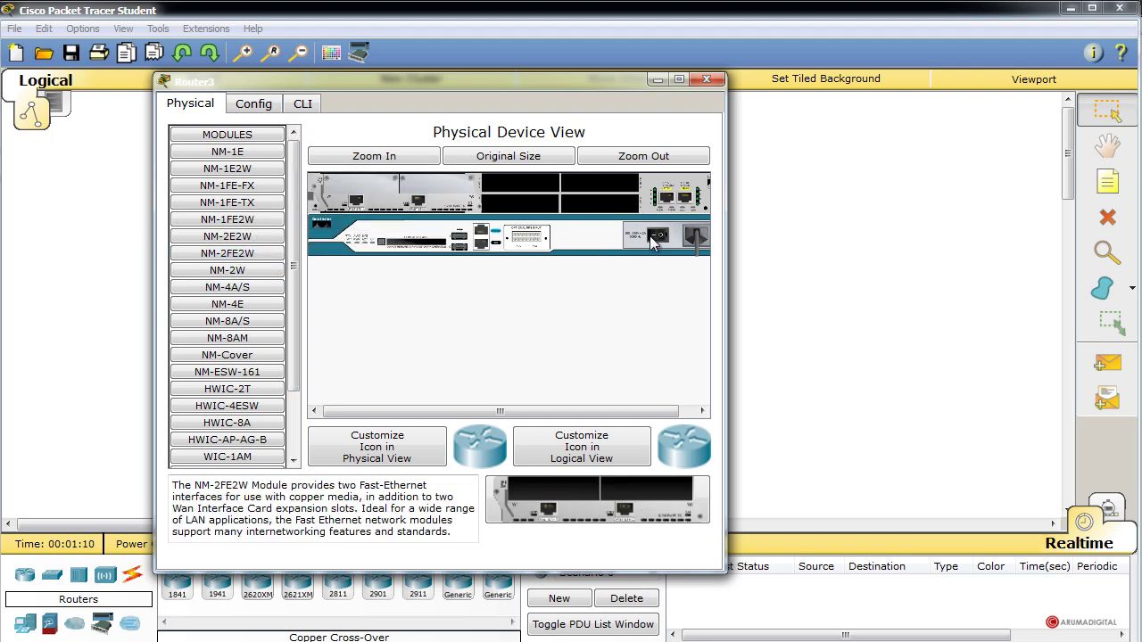
{"action": "left_click", "coordinate": [714, 78]}
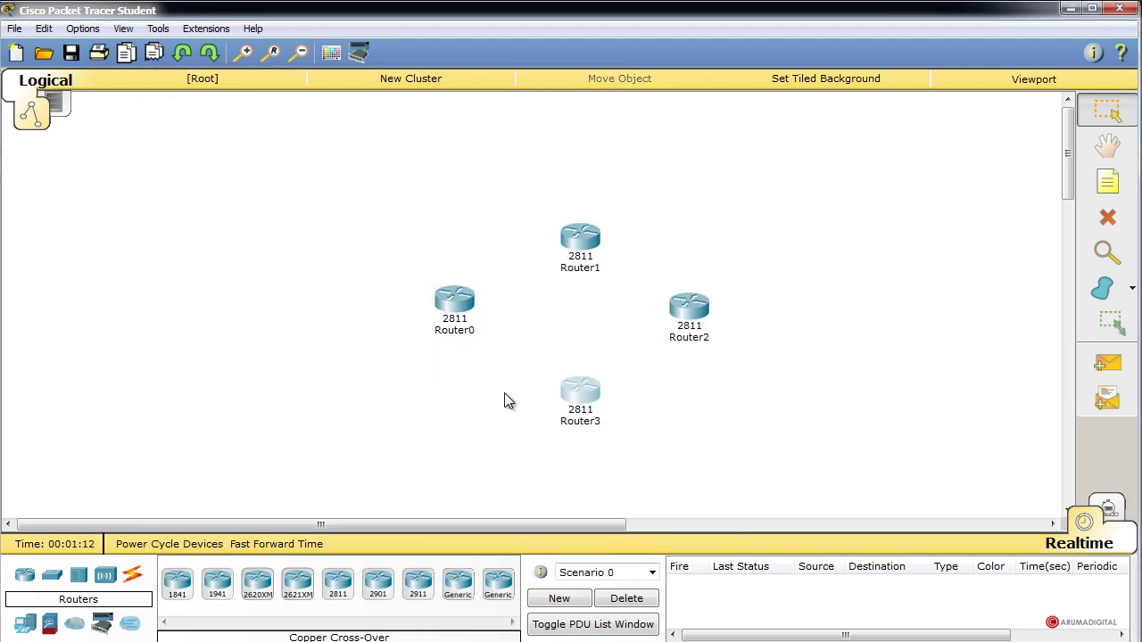
Add three generic PCs to the workspace: one left of Router0, one right of Router2 and one above Router1.
{"action": "left_click", "coordinate": [26, 629]}
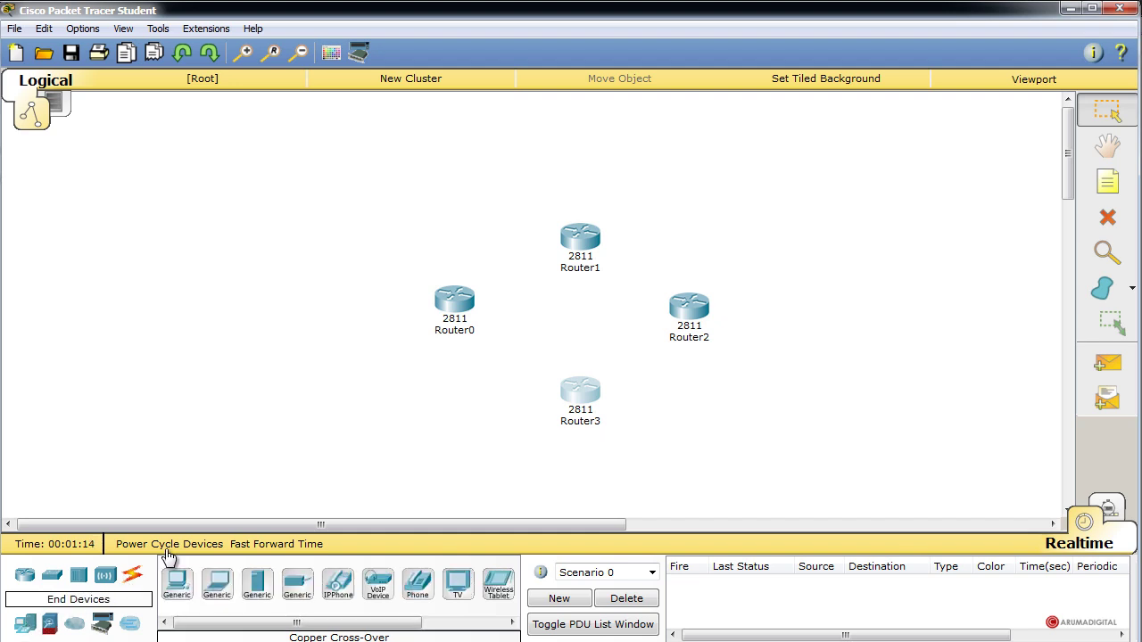
{"action": "left_click", "coordinate": [177, 582]}
{"action": "left_click", "coordinate": [272, 316]}
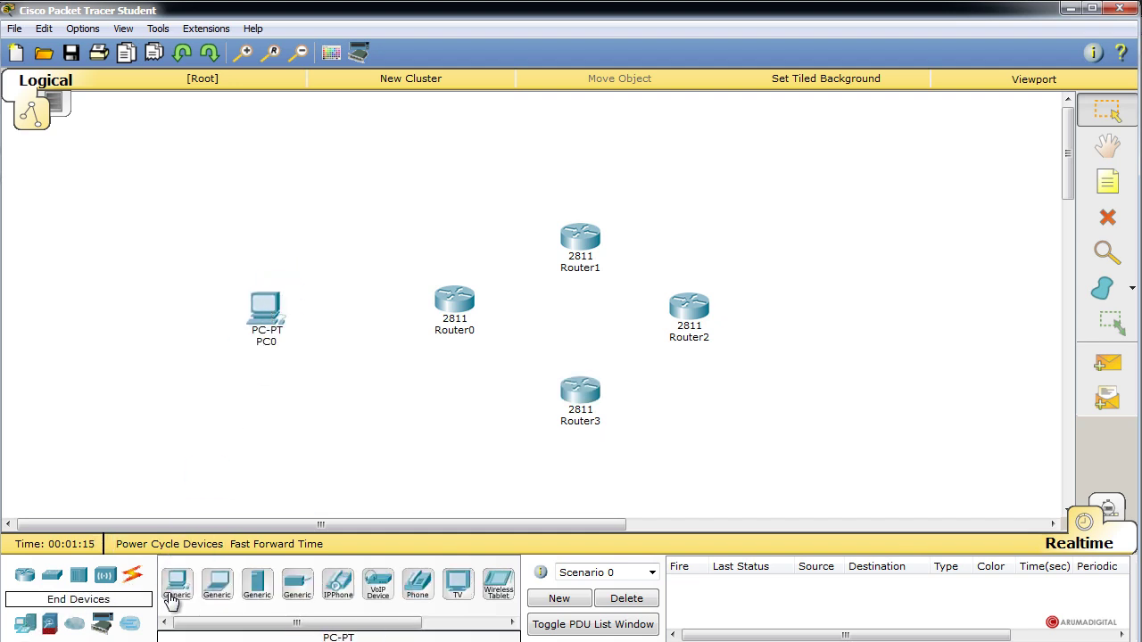
{"action": "left_click", "coordinate": [174, 587]}
{"action": "left_click", "coordinate": [865, 322]}
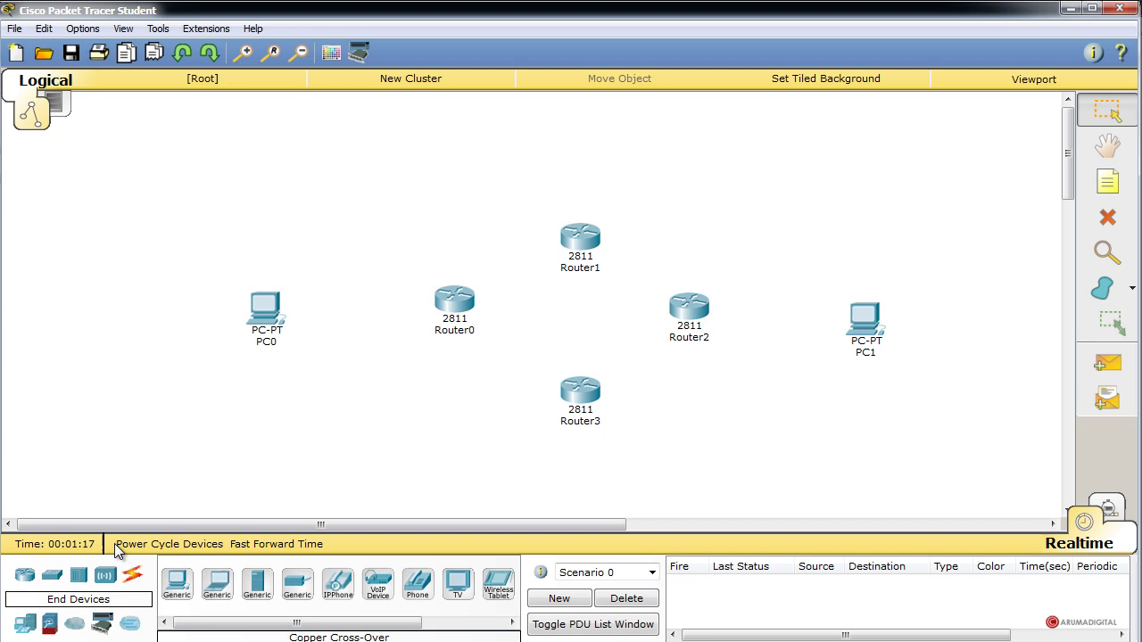
{"action": "left_click", "coordinate": [175, 587]}
{"action": "left_click", "coordinate": [585, 140]}
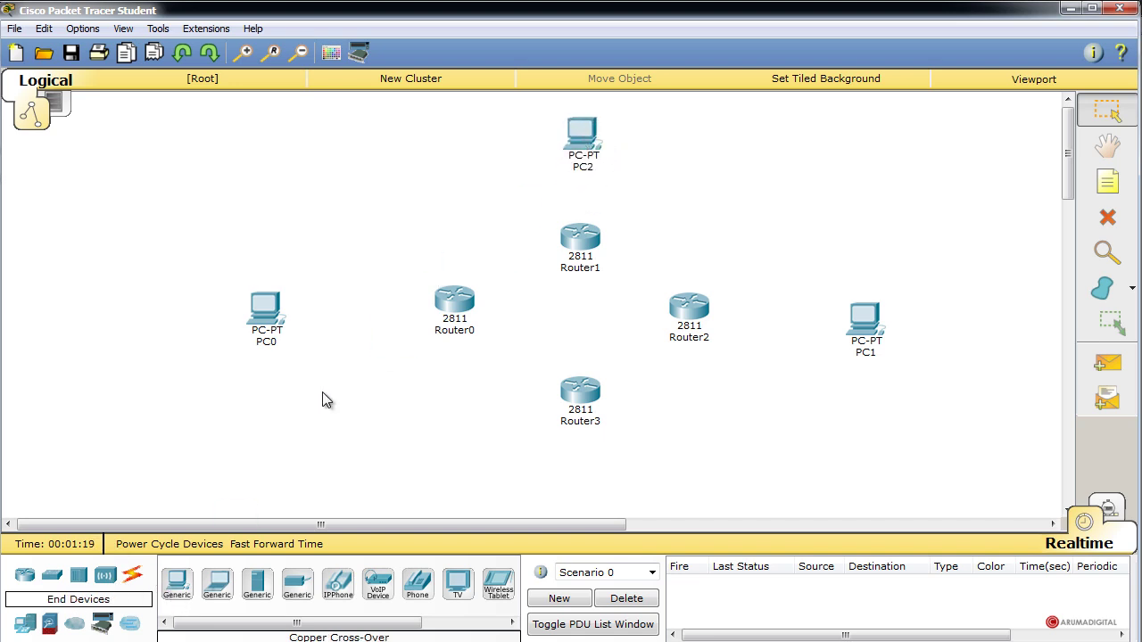
Connect PC2's FastEthernet0 to Router1's FastEthernet0/0 with a copper cross-over cable.
{"action": "left_click", "coordinate": [133, 580]}
{"action": "left_click", "coordinate": [297, 584]}
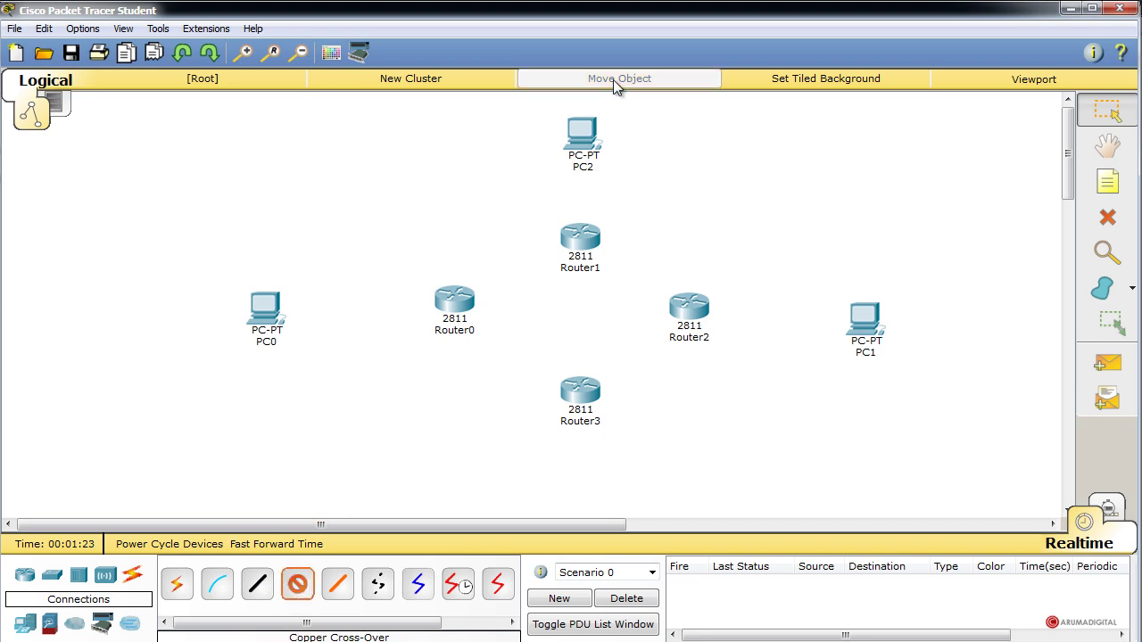
{"action": "left_click", "coordinate": [581, 145]}
{"action": "left_click", "coordinate": [642, 176]}
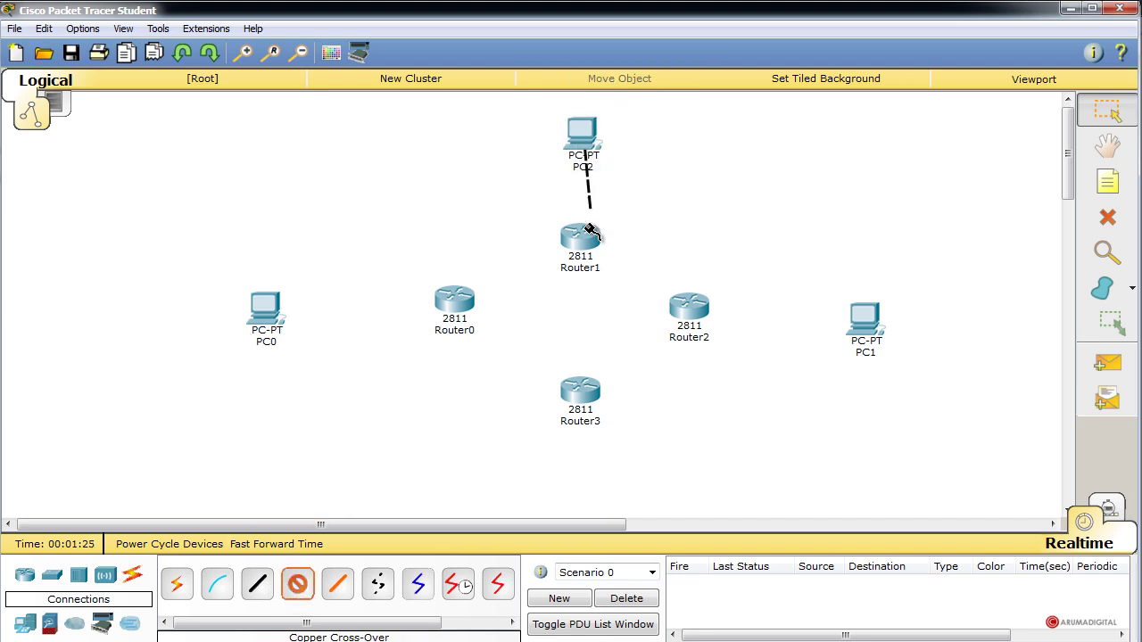
{"action": "left_click", "coordinate": [584, 234]}
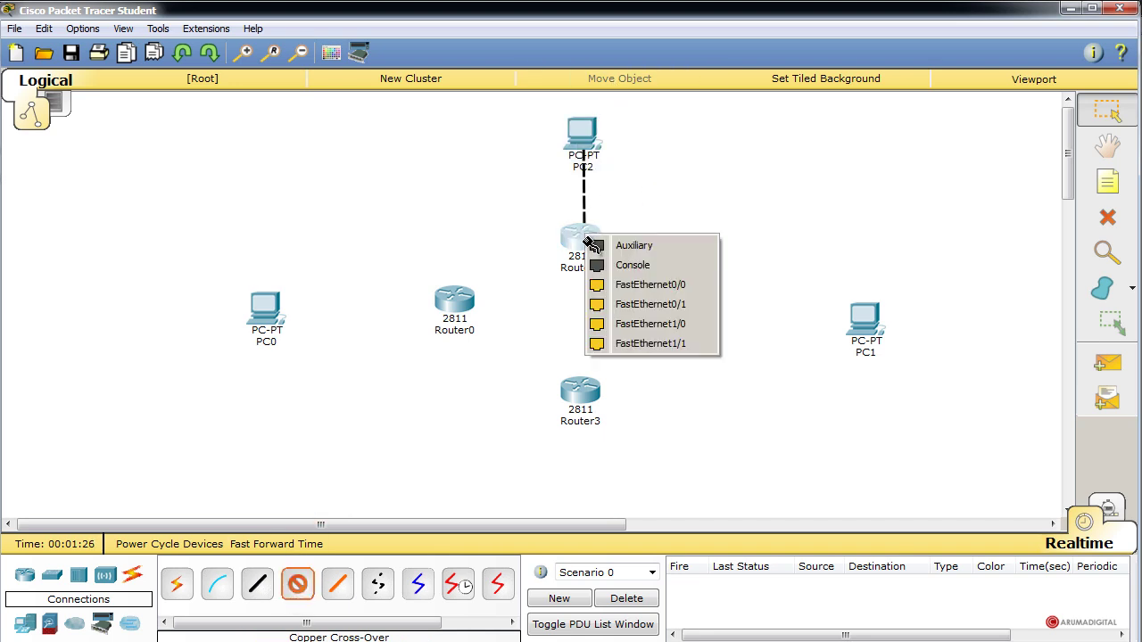
{"action": "left_click", "coordinate": [665, 286]}
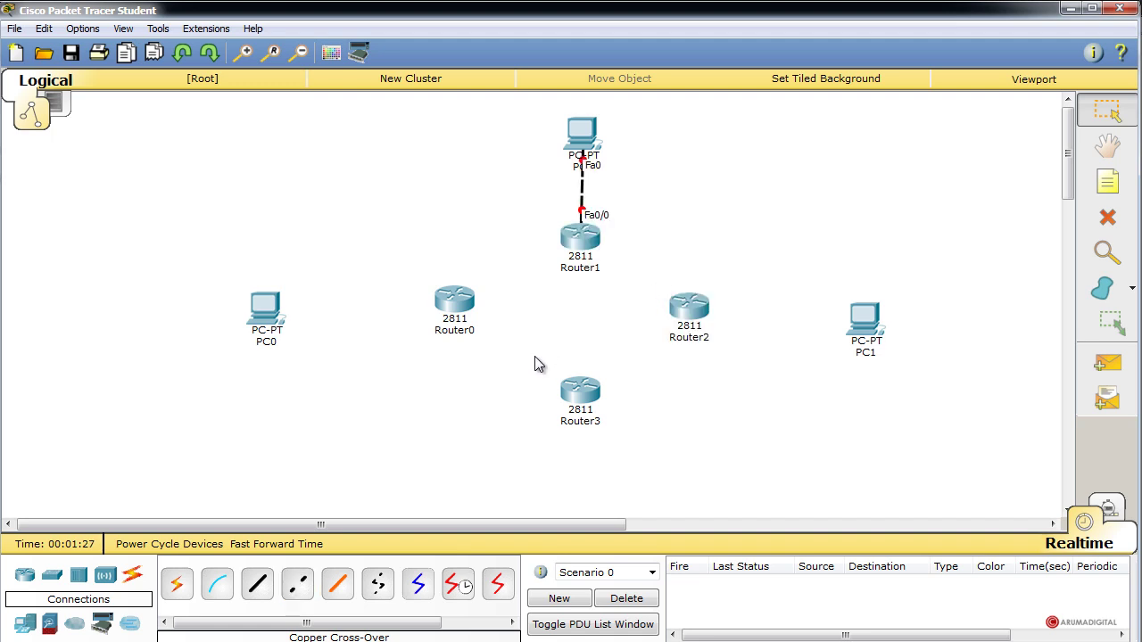
Connect PC0's FastEthernet0 to Router0's FastEthernet0/0 with a copper cross-over cable.
{"action": "left_click", "coordinate": [270, 311]}
{"action": "left_click", "coordinate": [329, 335]}
{"action": "left_click", "coordinate": [451, 306]}
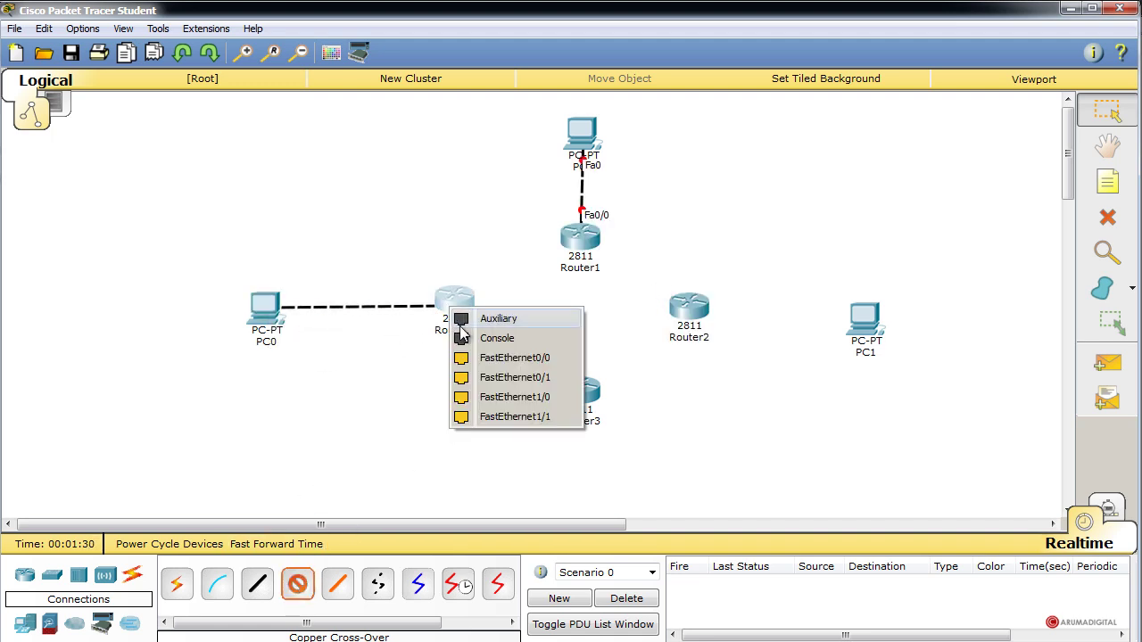
{"action": "left_click", "coordinate": [516, 357]}
Connect PC1's FastEthernet0 to Router2's FastEthernet0/0 with a copper cross-over cable.
{"action": "left_click", "coordinate": [297, 583]}
{"action": "left_click", "coordinate": [869, 321]}
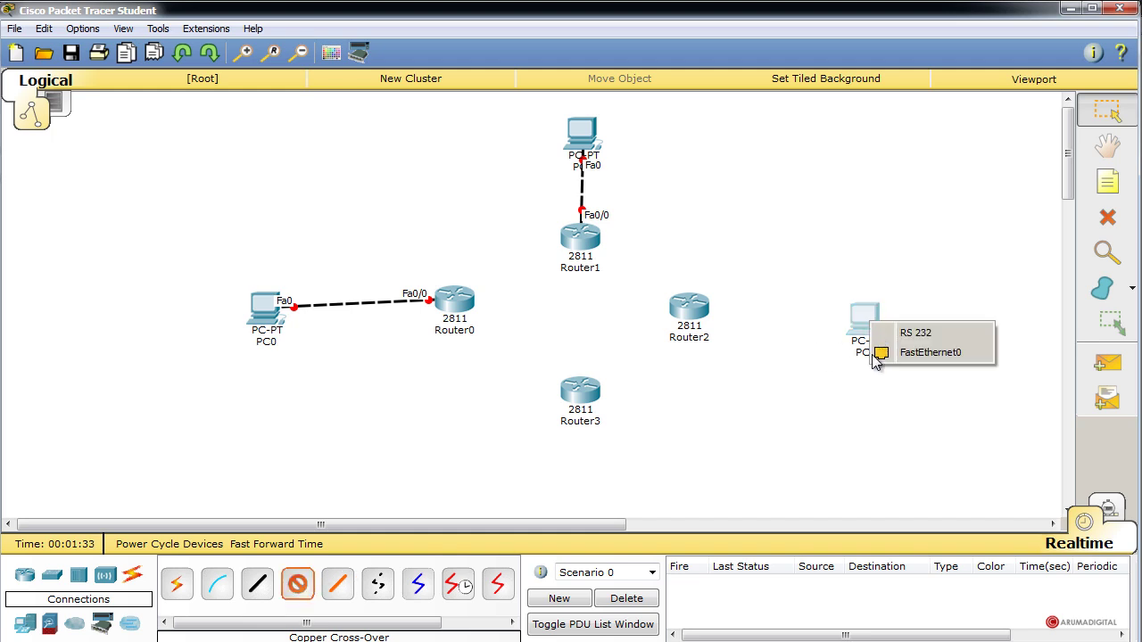
{"action": "left_click", "coordinate": [878, 355]}
{"action": "left_click", "coordinate": [689, 308]}
{"action": "left_click", "coordinate": [709, 356]}
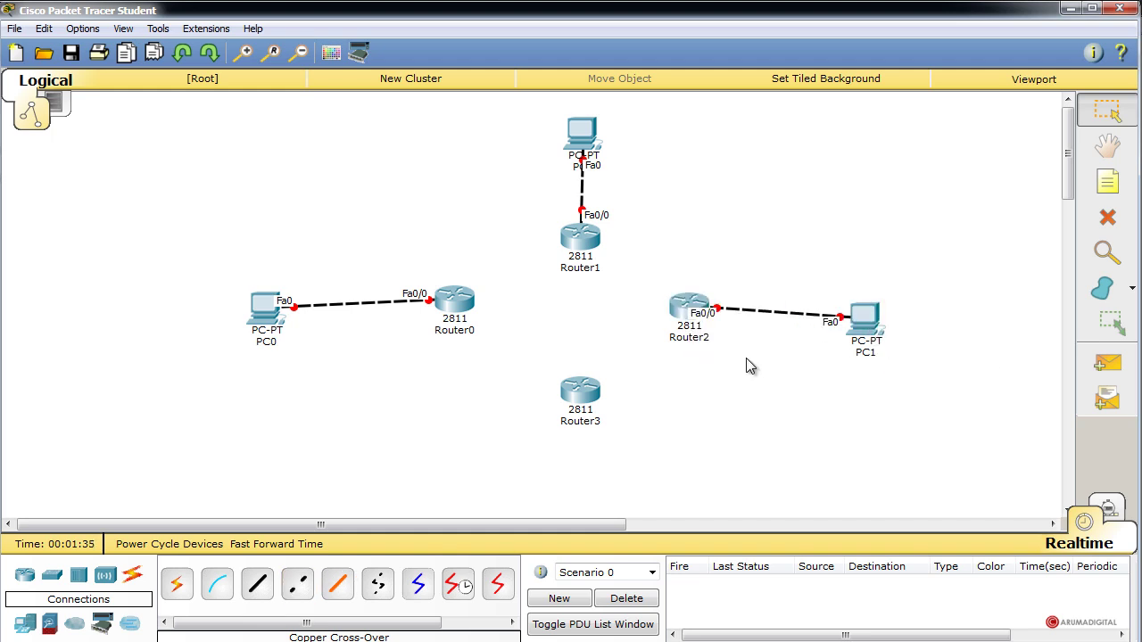
Link Router0's FastEthernet1/0 to Router1's FastEthernet1/0 with a copper cross-over cable.
{"action": "left_click", "coordinate": [299, 581]}
{"action": "left_click", "coordinate": [458, 303]}
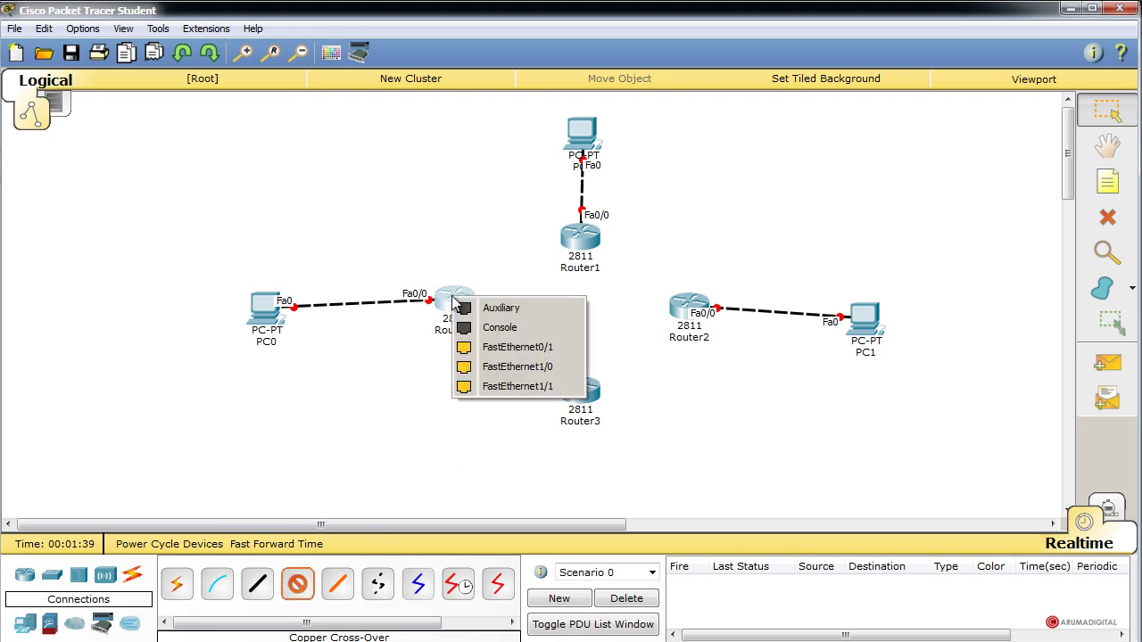
{"action": "left_click", "coordinate": [518, 367]}
{"action": "left_click", "coordinate": [582, 239]}
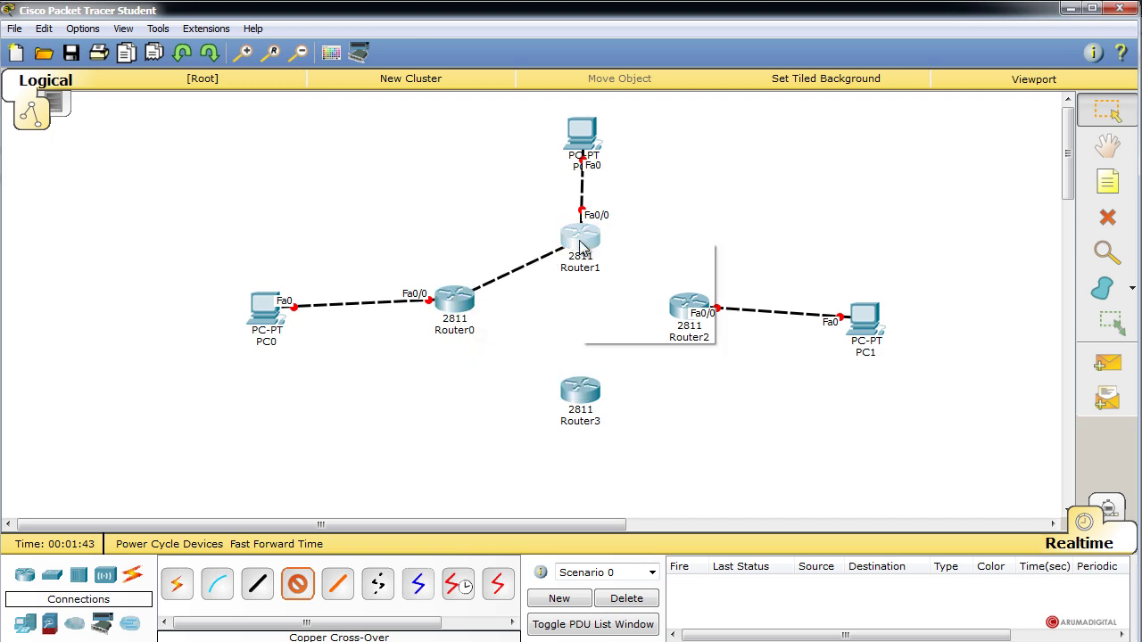
{"action": "left_click", "coordinate": [630, 314]}
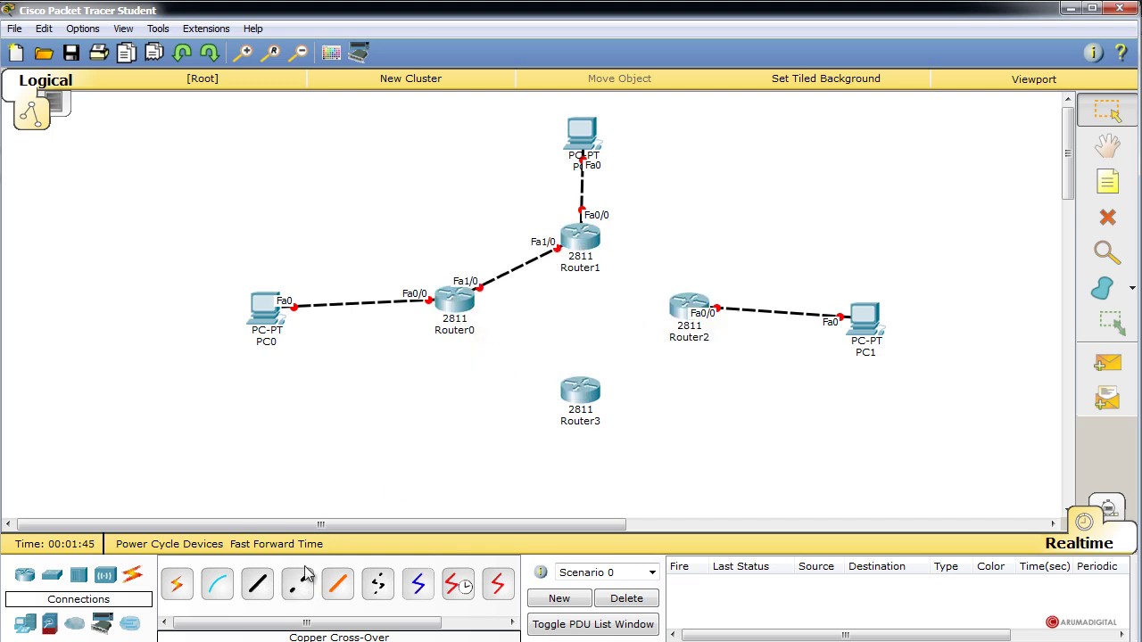
Link Router1's FastEthernet1/1 to Router2's FastEthernet1/1 with a copper cross-over cable.
{"action": "left_click", "coordinate": [298, 581]}
{"action": "left_click", "coordinate": [584, 237]}
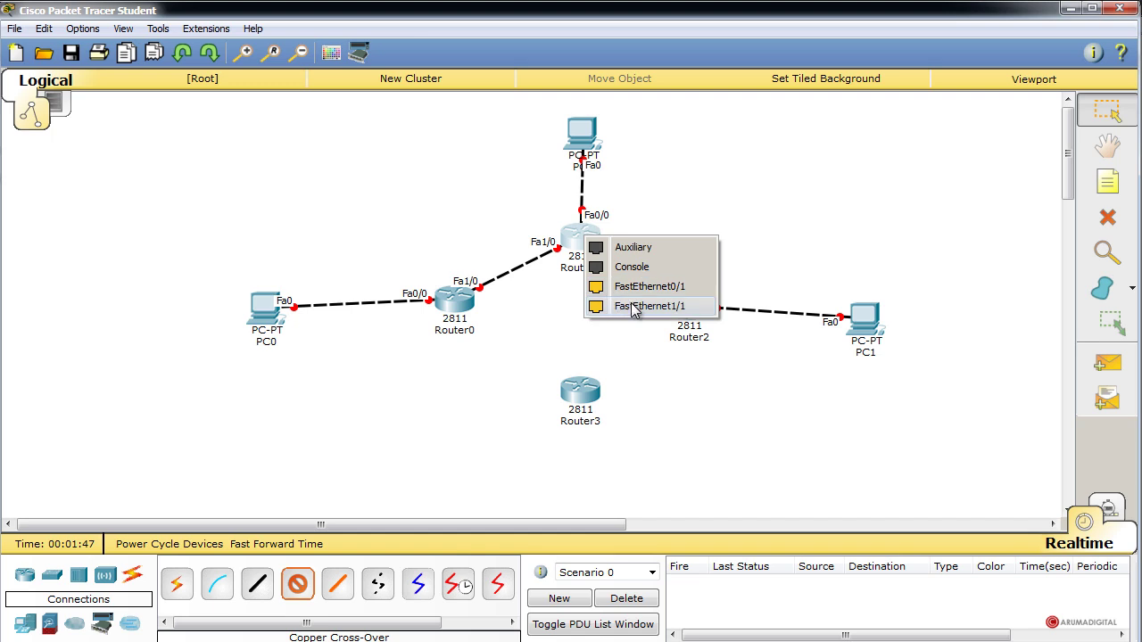
{"action": "left_click", "coordinate": [635, 306]}
{"action": "left_click", "coordinate": [688, 305]}
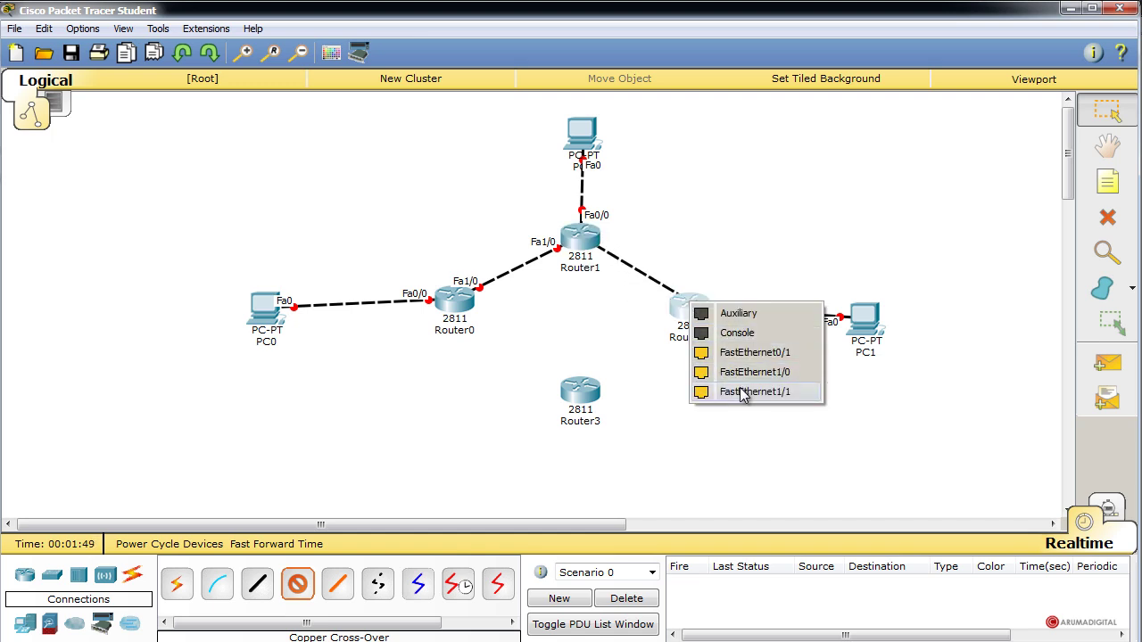
{"action": "left_click", "coordinate": [741, 392]}
Link Router0's FastEthernet1/1 to Router3's FastEthernet1/1 with a copper cross-over cable.
{"action": "left_click", "coordinate": [299, 581]}
{"action": "left_click", "coordinate": [455, 326]}
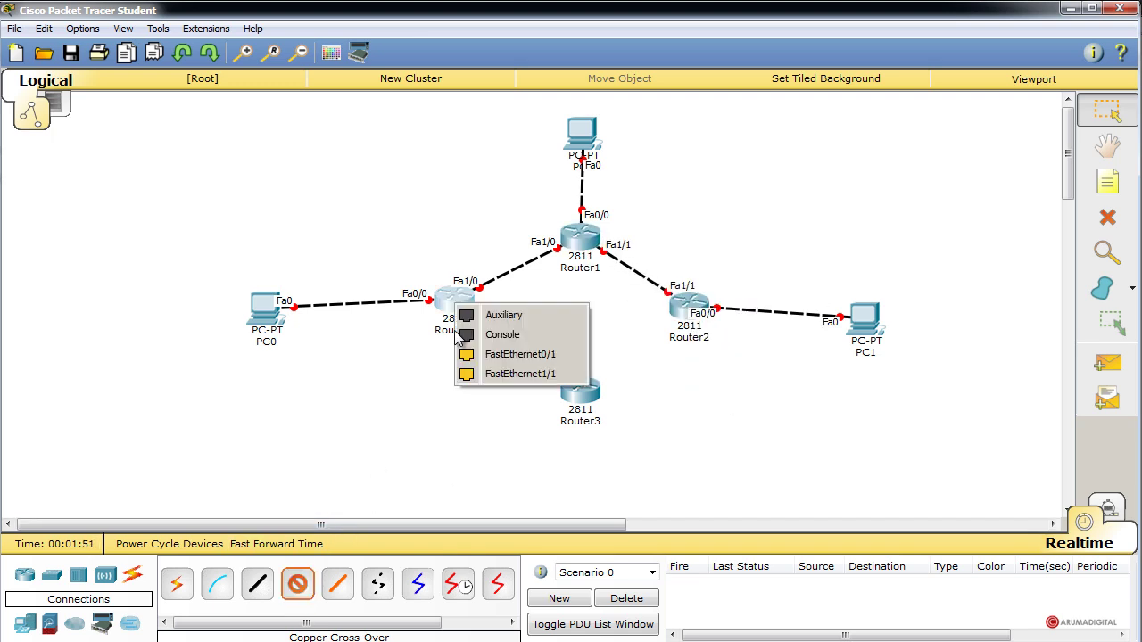
{"action": "left_click", "coordinate": [520, 373]}
{"action": "left_click", "coordinate": [580, 400]}
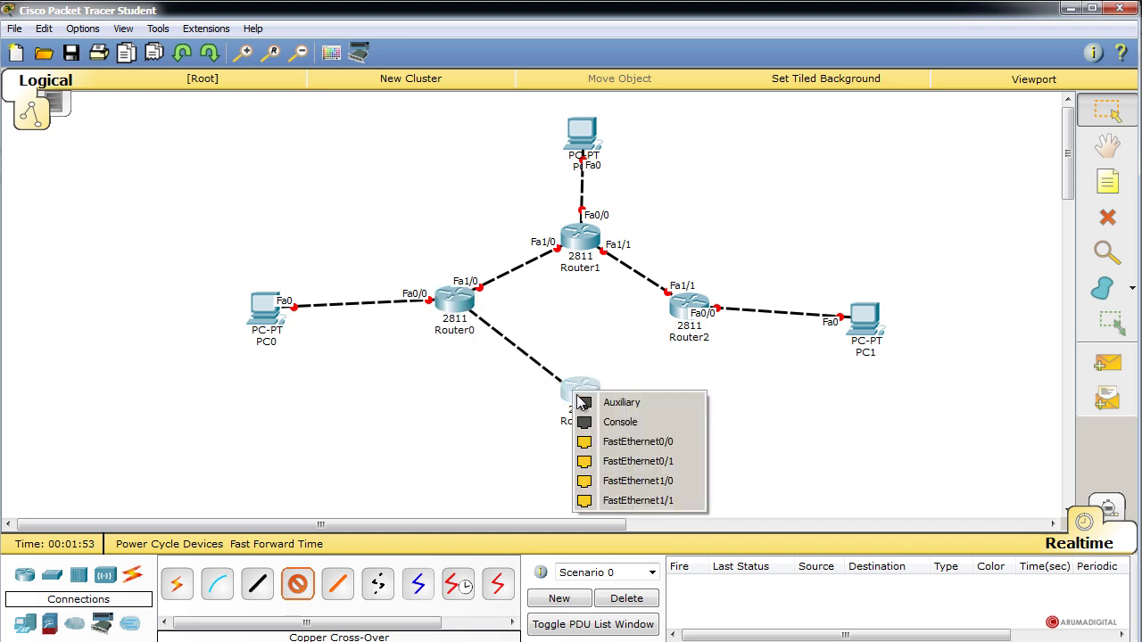
{"action": "left_click", "coordinate": [636, 501]}
Link Router3's FastEthernet1/0 to Router2's FastEthernet1/0 with a copper cross-over cable and shift Router0 and Router2 slightly down to tidy the layout.
{"action": "left_click", "coordinate": [299, 582]}
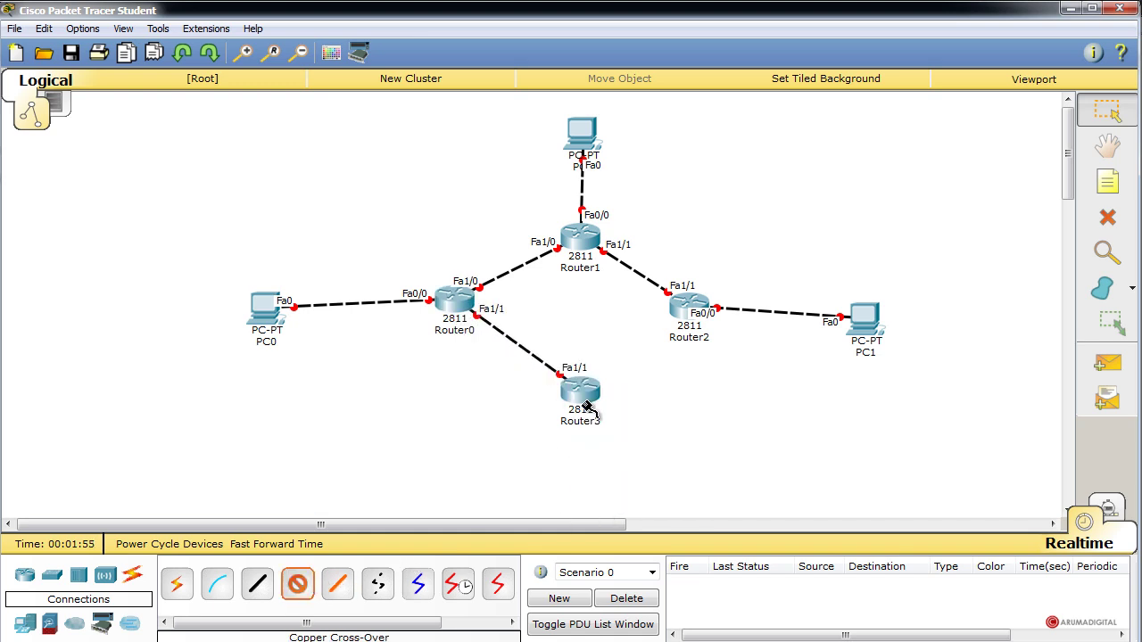
{"action": "left_click", "coordinate": [581, 392]}
{"action": "left_click", "coordinate": [638, 491]}
{"action": "left_click", "coordinate": [696, 325]}
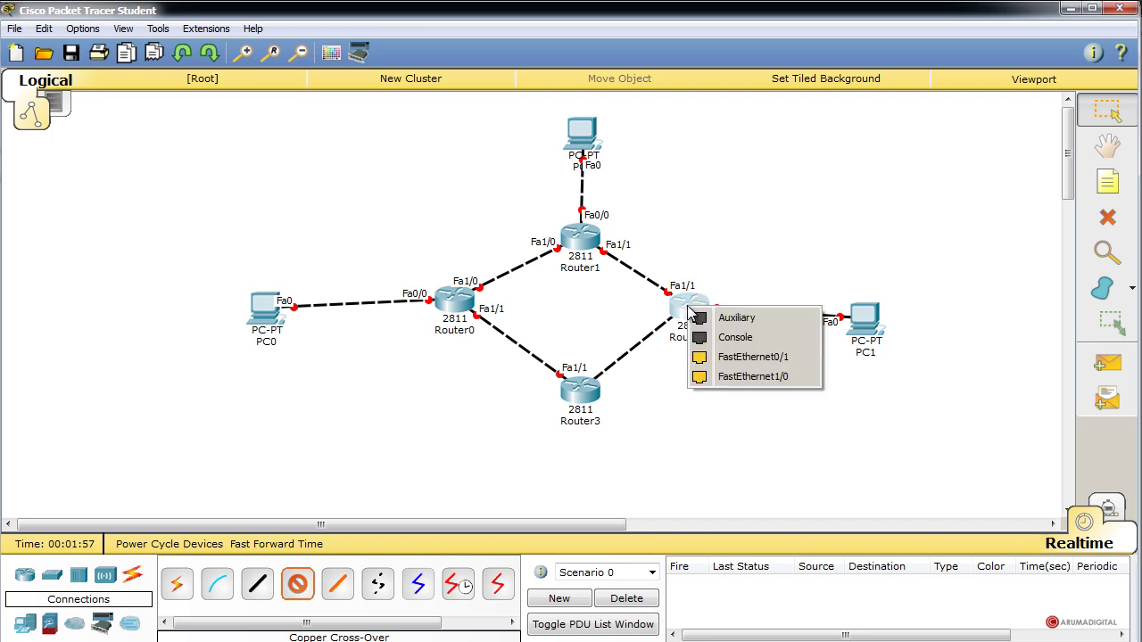
{"action": "left_click", "coordinate": [765, 380]}
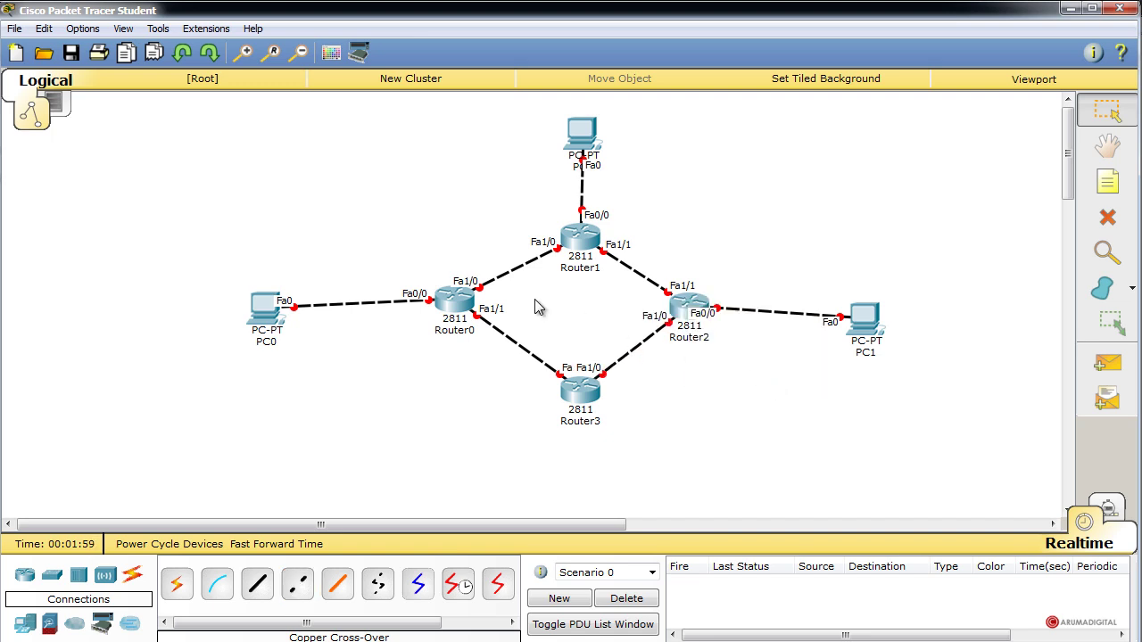
{"action": "left_click_drag", "start_coordinate": [698, 321], "coordinate": [705, 327]}
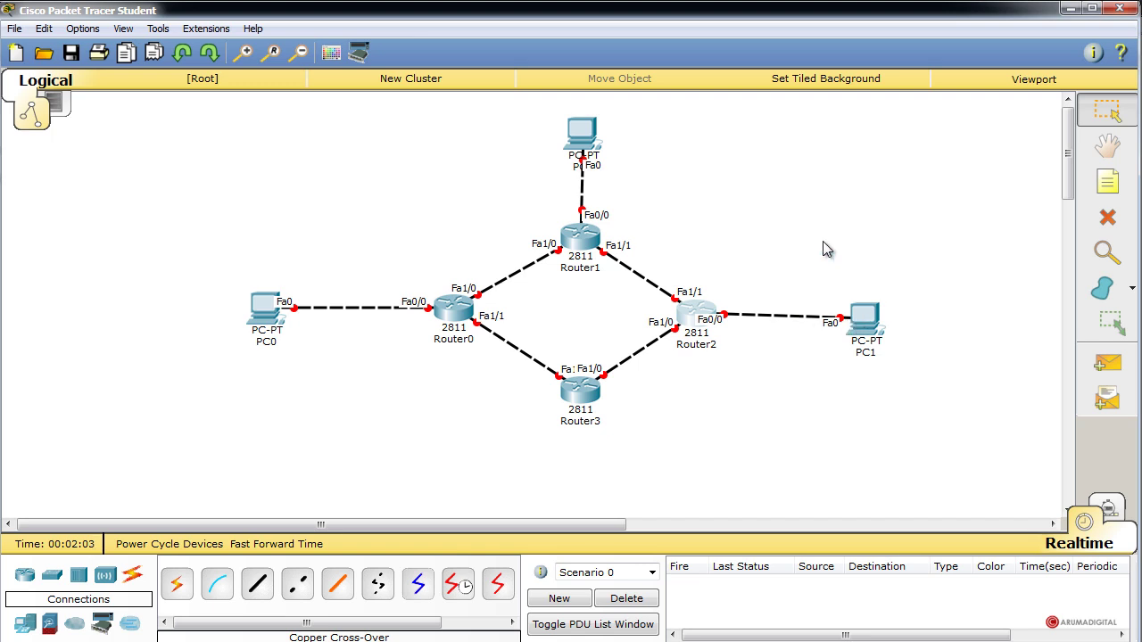
Place a text note reading 192.168.1.0/24 above PC0.
{"action": "left_click", "coordinate": [1107, 182]}
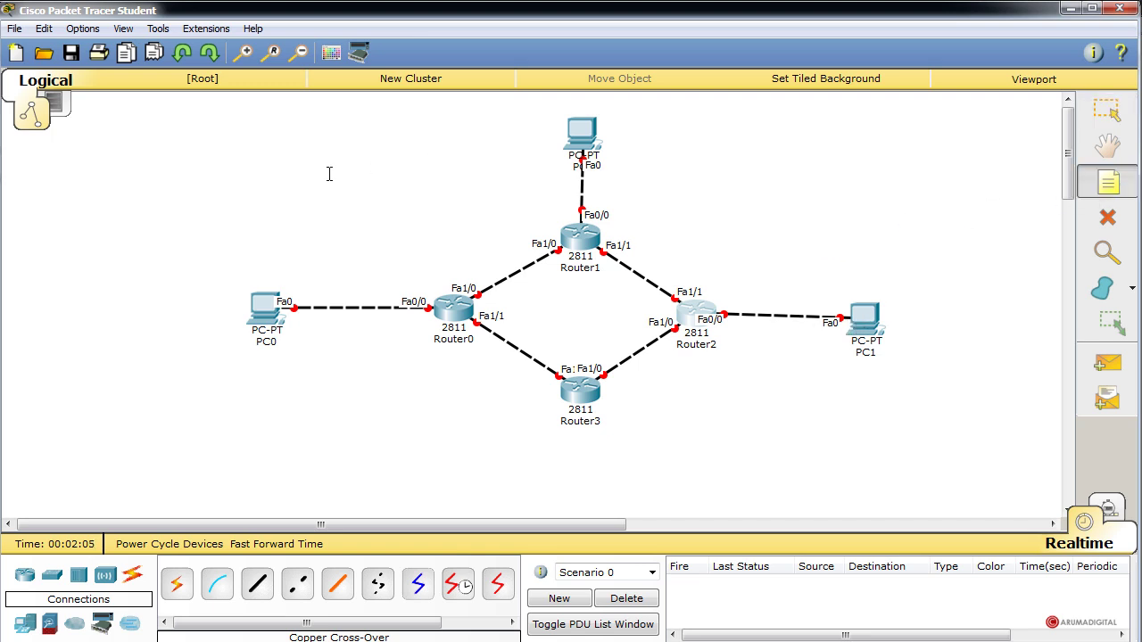
{"action": "left_click", "coordinate": [217, 247]}
{"action": "type", "text": "192.168.1.0/24"}
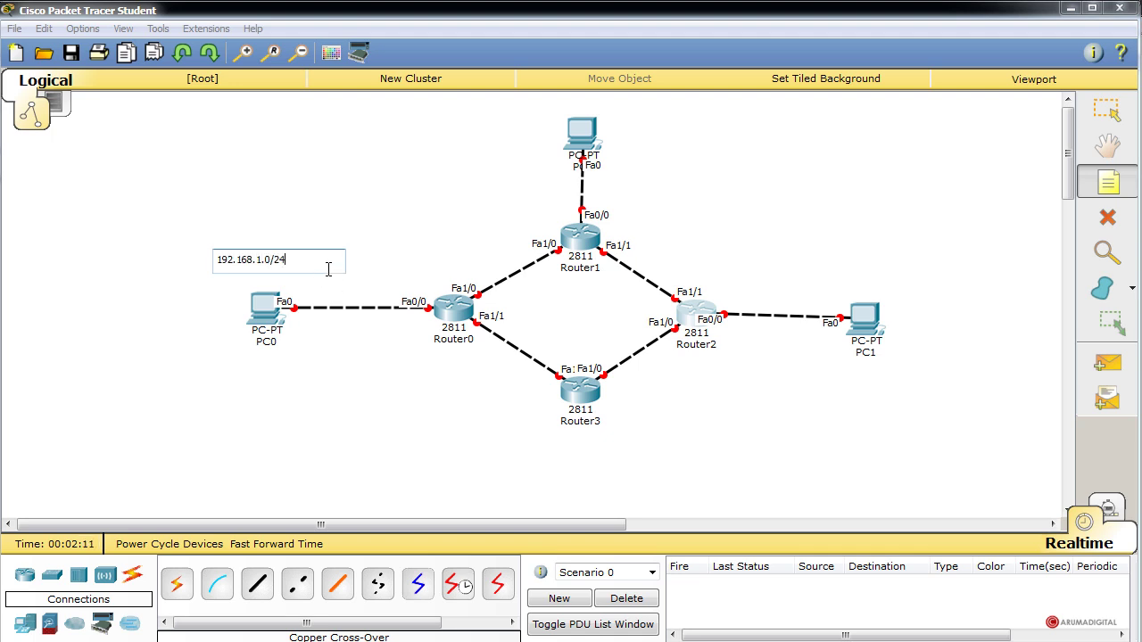
Copy the network note to label PC1's network 192.168.2.0/24 and the network of the PC above Router1 192.168.3.0/24.
{"action": "left_click_drag", "start_coordinate": [328, 269], "coordinate": [191, 254]}
{"action": "key", "text": "ctrl+c"}
{"action": "left_click", "coordinate": [818, 244]}
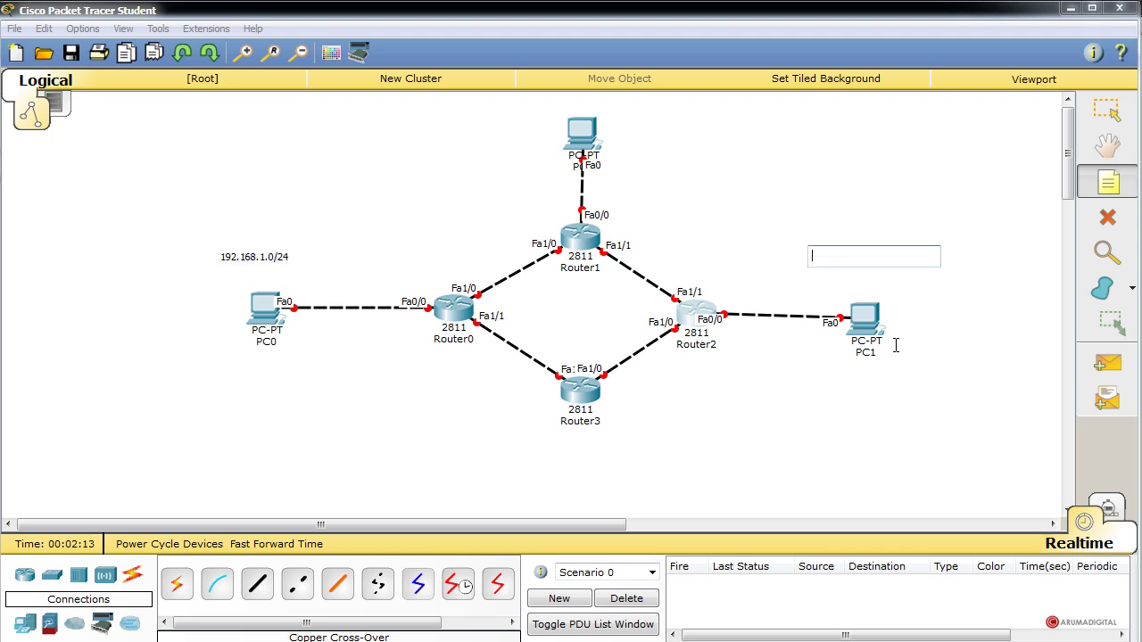
{"action": "key", "text": "ctrl+v"}
{"action": "type", "text": "2"}
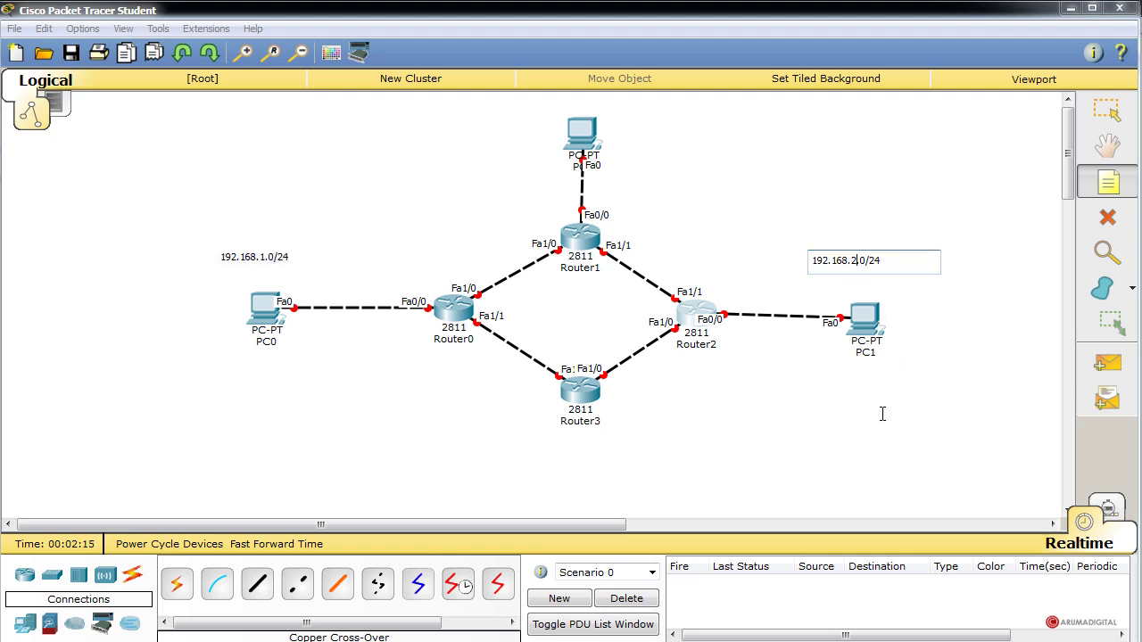
{"action": "left_click", "coordinate": [635, 142]}
{"action": "key", "text": "ctrl+v"}
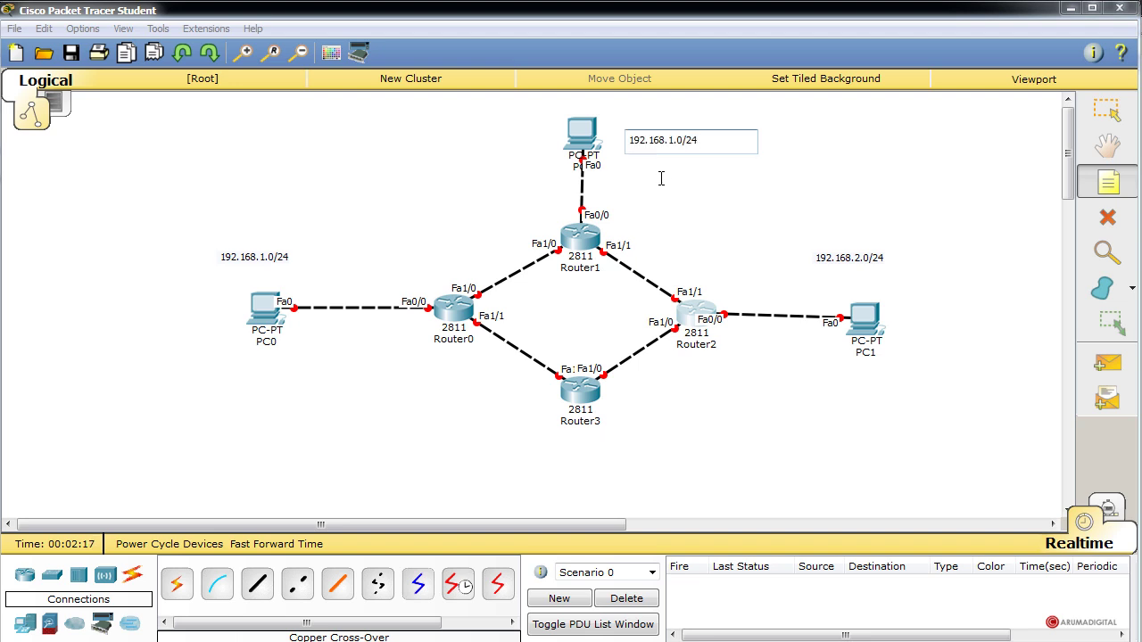
{"action": "double_click", "coordinate": [673, 140]}
{"action": "type", "text": "3"}
Add notes labelling the Router0–Router1 link 10.0.0.0/30 and the Router1–Router2 link 11.0.0.0/30.
{"action": "left_click", "coordinate": [469, 248]}
{"action": "type", "text": "10.0.0.0"}
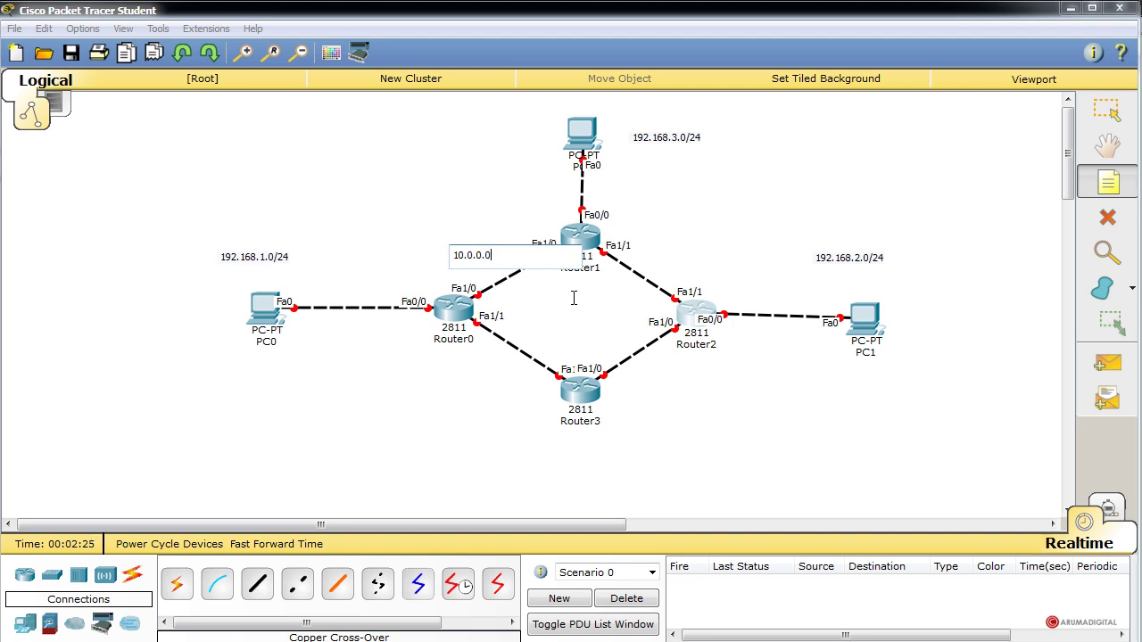
{"action": "type", "text": "/30"}
{"action": "left_click_drag", "start_coordinate": [511, 254], "coordinate": [411, 247]}
{"action": "key", "text": "ctrl+c"}
{"action": "left_click", "coordinate": [636, 246]}
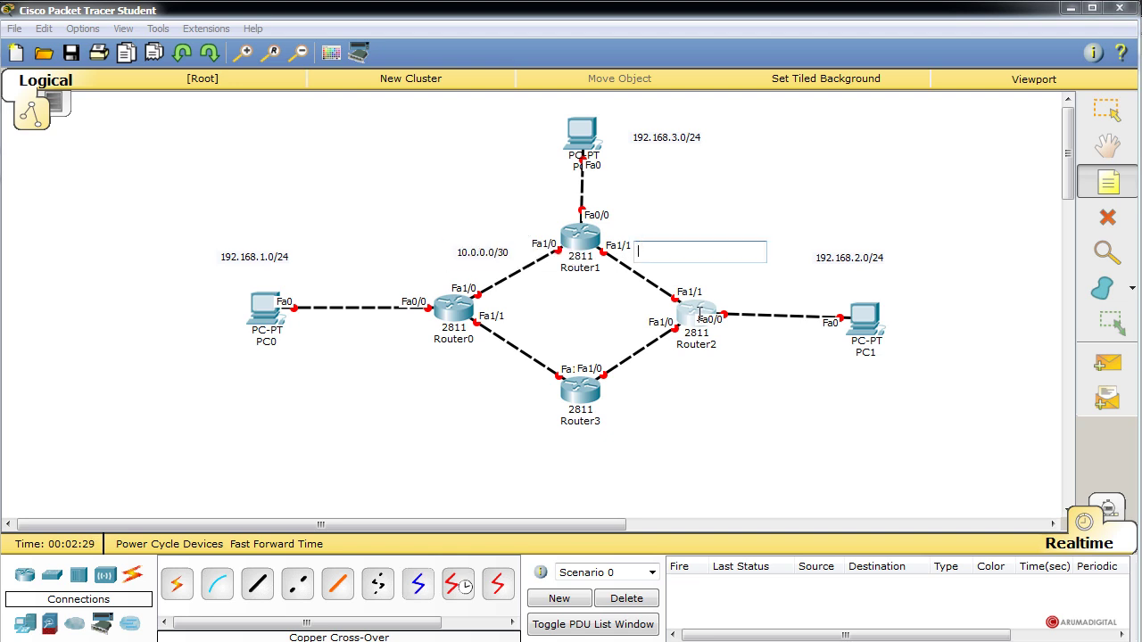
{"action": "key", "text": "ctrl+v"}
{"action": "type", "text": "1"}
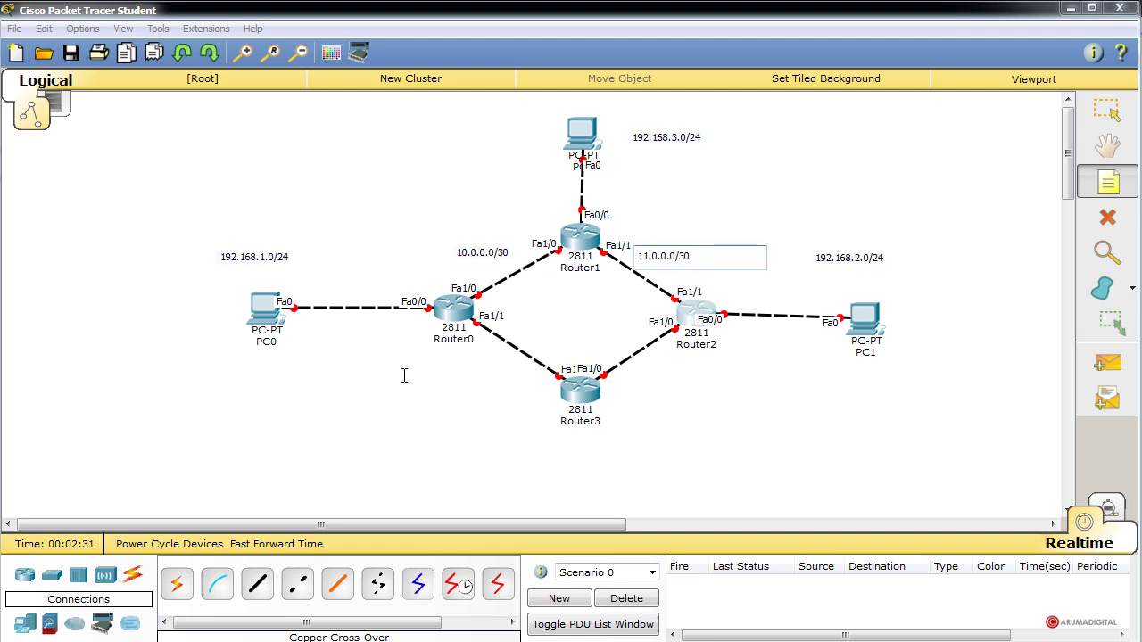
Copy the link note to label the Router0–Router3 link 12.0.0.0/30 and the Router3–Router2 link 13.0.0.0/30.
{"action": "left_click", "coordinate": [441, 370]}
{"action": "key", "text": "ctrl+v"}
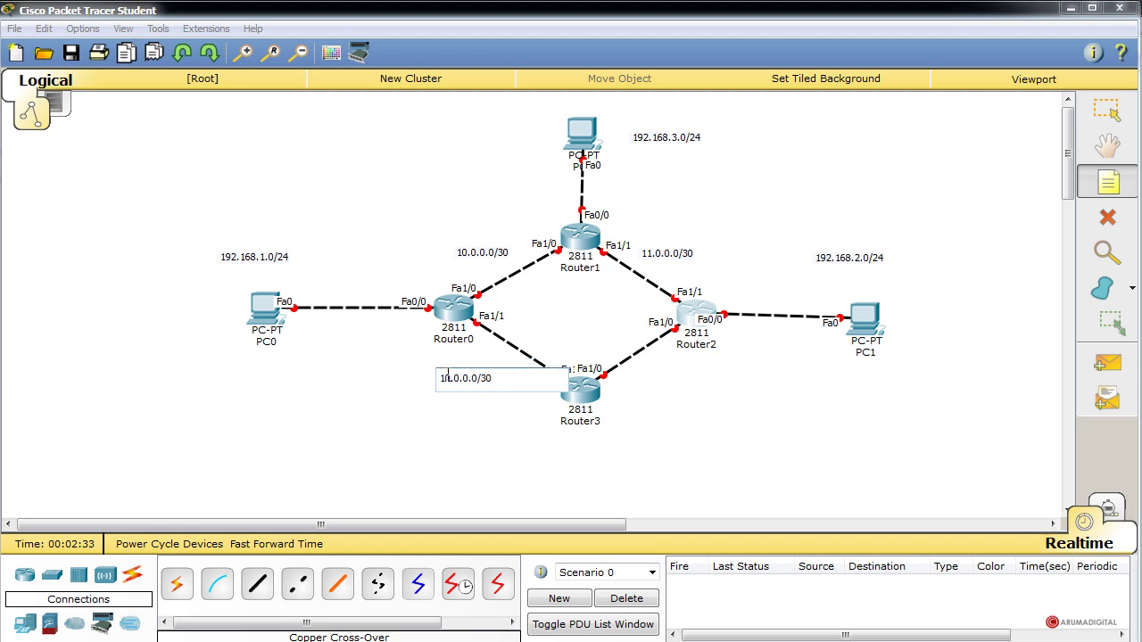
{"action": "type", "text": "2"}
{"action": "left_click", "coordinate": [653, 370]}
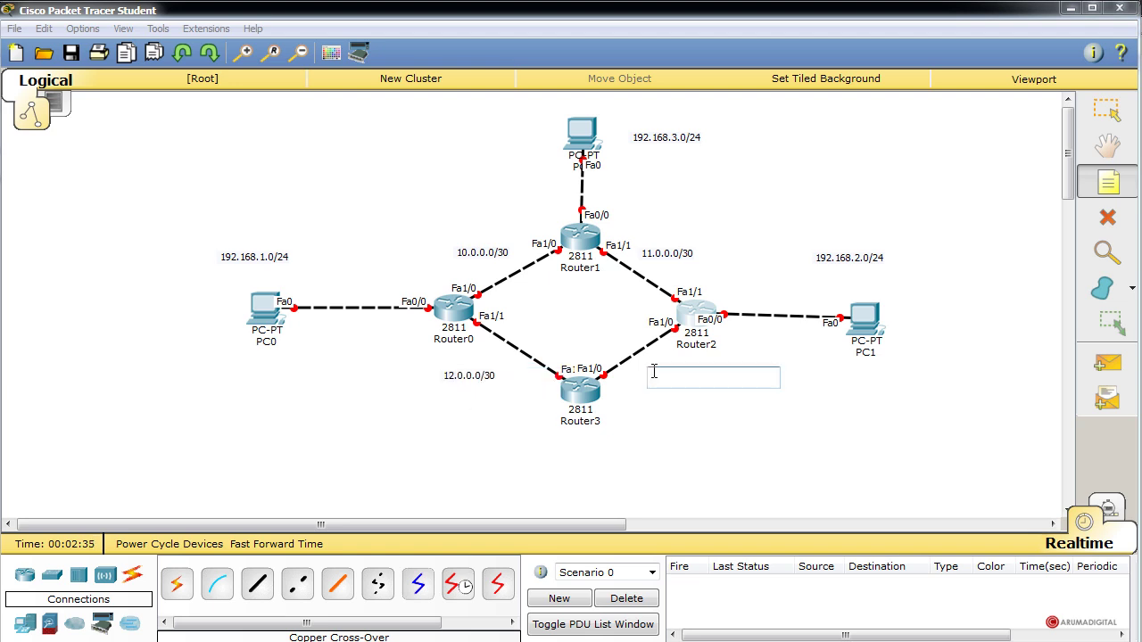
{"action": "key", "text": "ctrl+v"}
{"action": "left_click_drag", "start_coordinate": [657, 382], "coordinate": [663, 381]}
{"action": "type", "text": "3"}
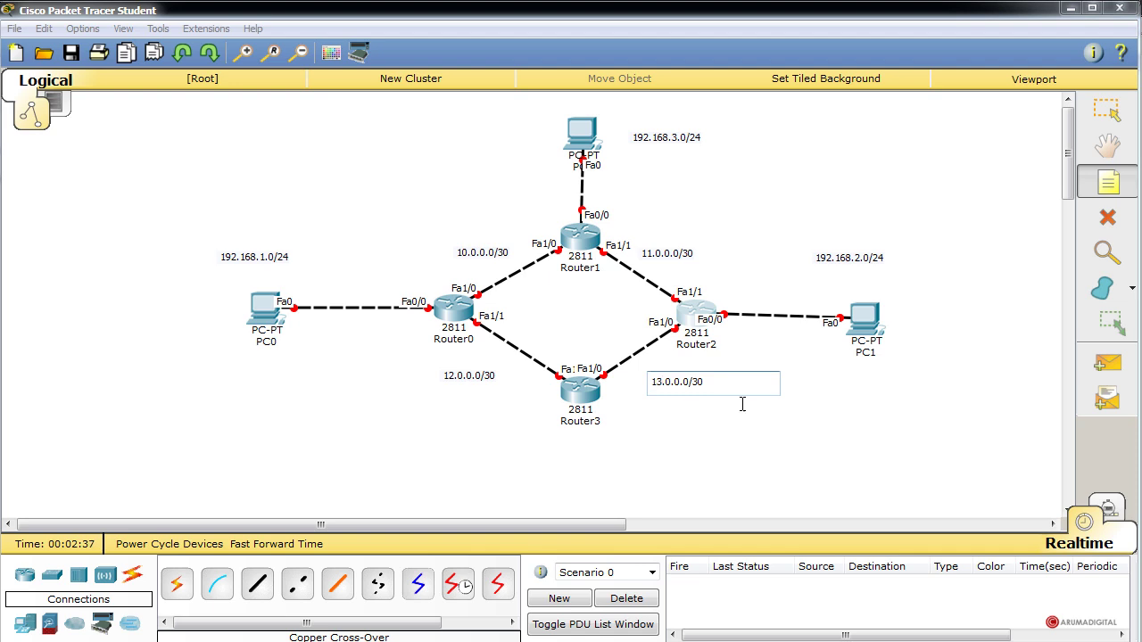
{"action": "left_click", "coordinate": [1106, 110]}
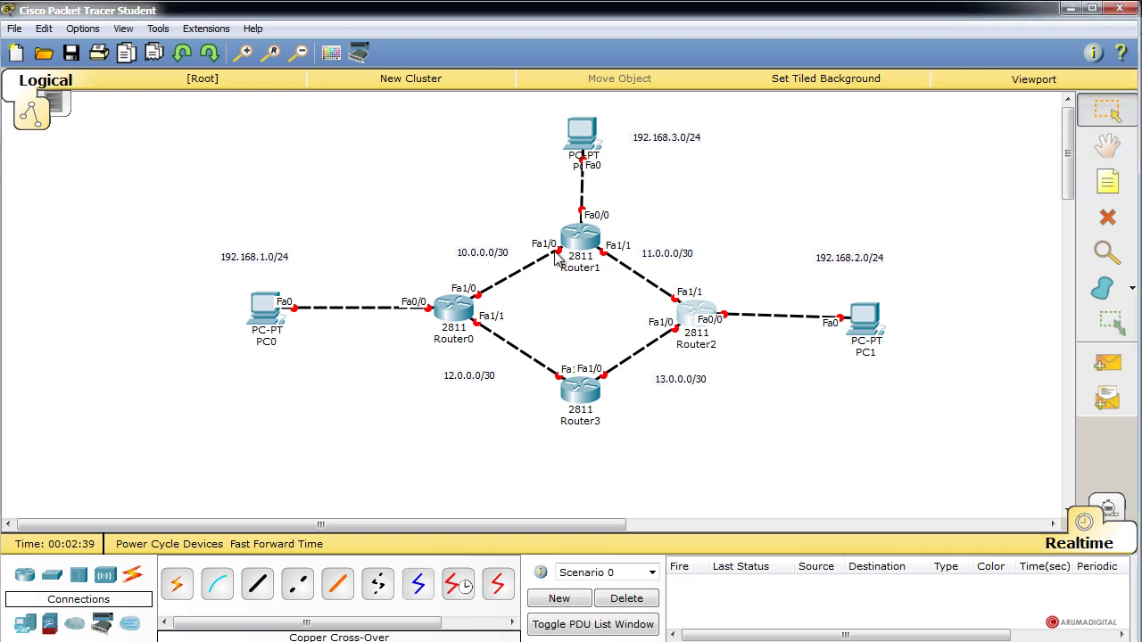
Configure PC0 with static IP address 192.168.1.2, subnet mask 255.255.255.0 and default gateway 192.168.1.1.
{"action": "left_click", "coordinate": [264, 306]}
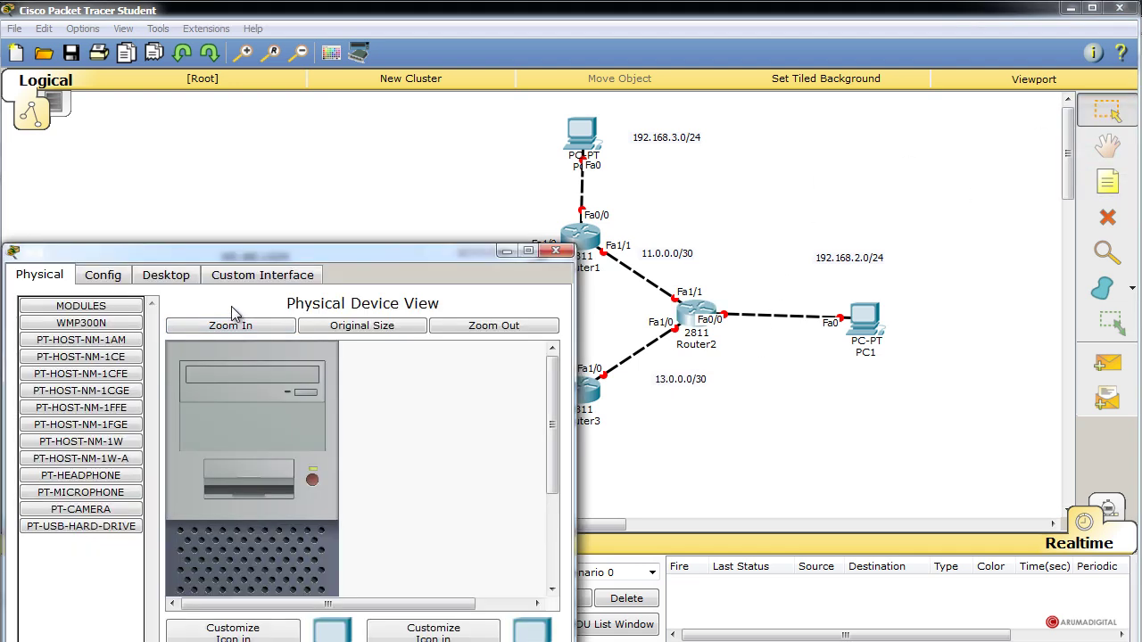
{"action": "left_click_drag", "start_coordinate": [219, 257], "coordinate": [679, 115]}
{"action": "left_click", "coordinate": [625, 130]}
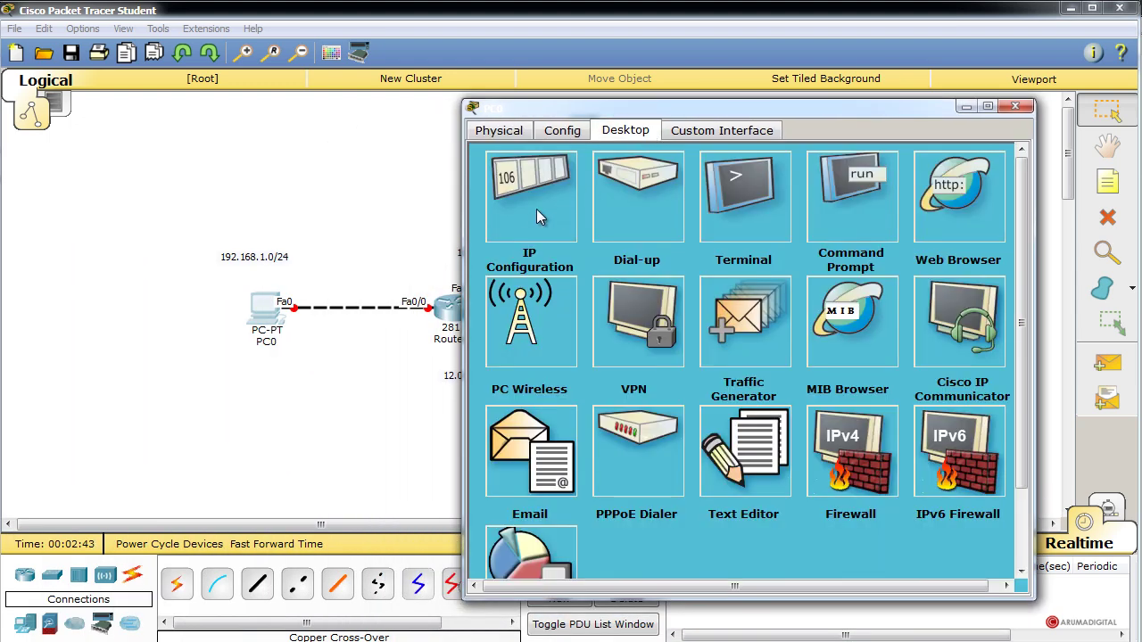
{"action": "left_click", "coordinate": [533, 203]}
{"action": "left_click", "coordinate": [648, 235]}
{"action": "type", "text": "1"}
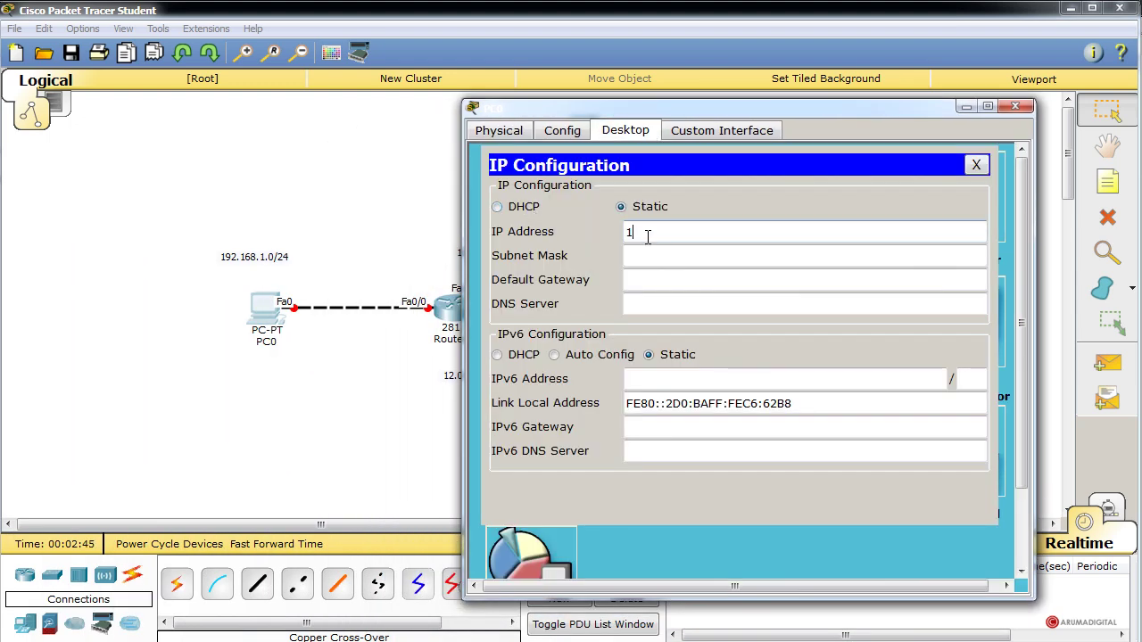
{"action": "type", "text": "92.168.1.2"}
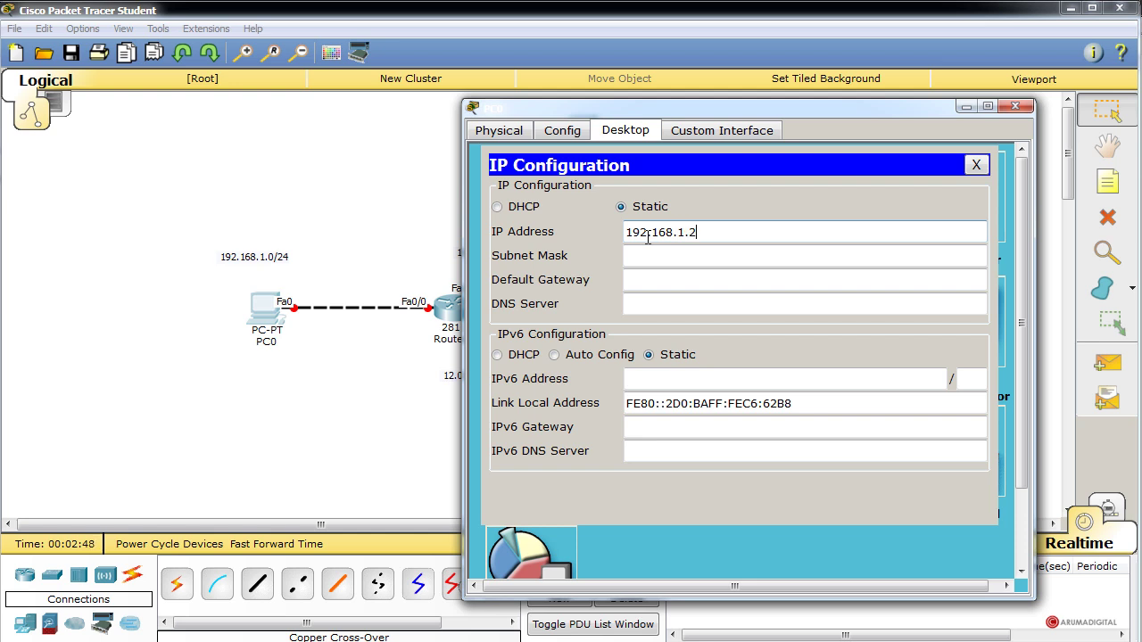
{"action": "key", "text": "Tab"}
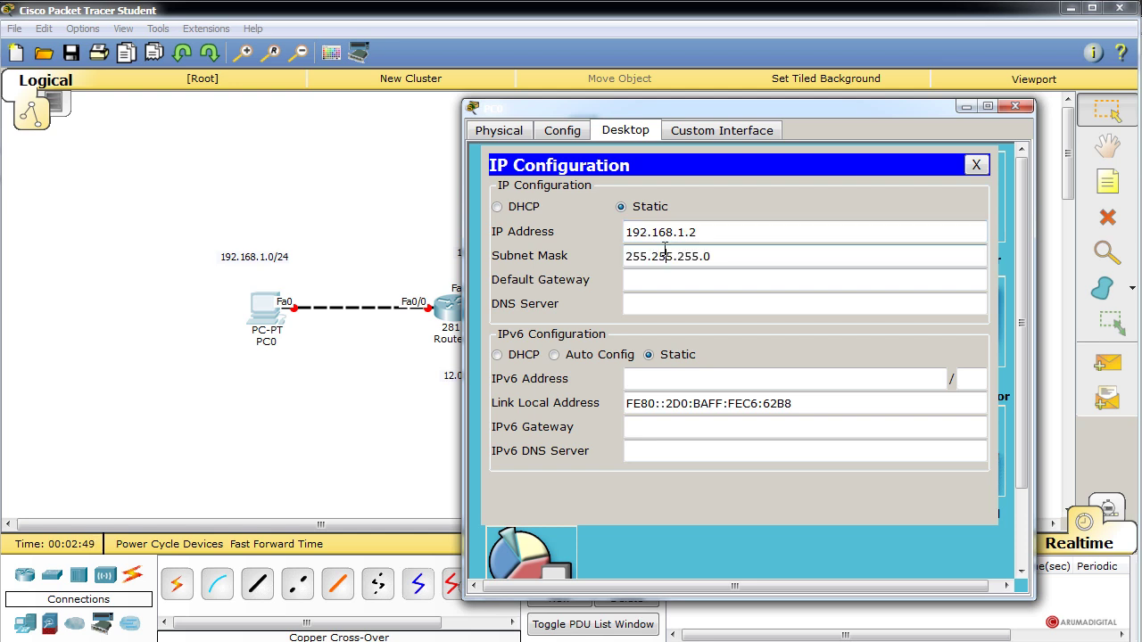
{"action": "key", "text": "Tab"}
{"action": "type", "text": "19"}
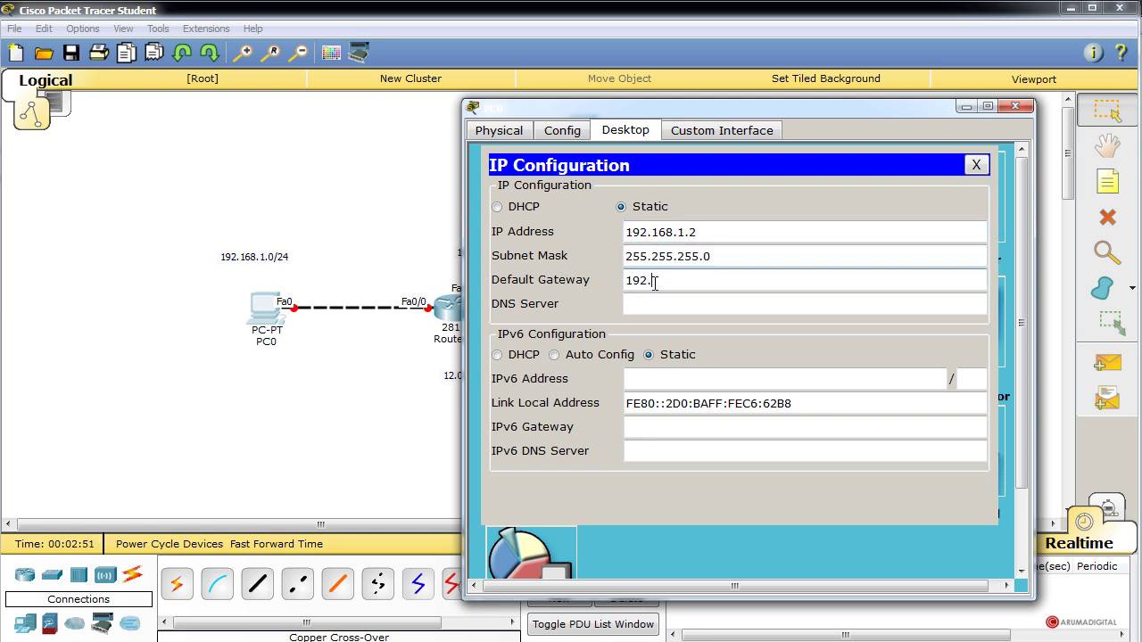
{"action": "type", "text": "2.1689"}
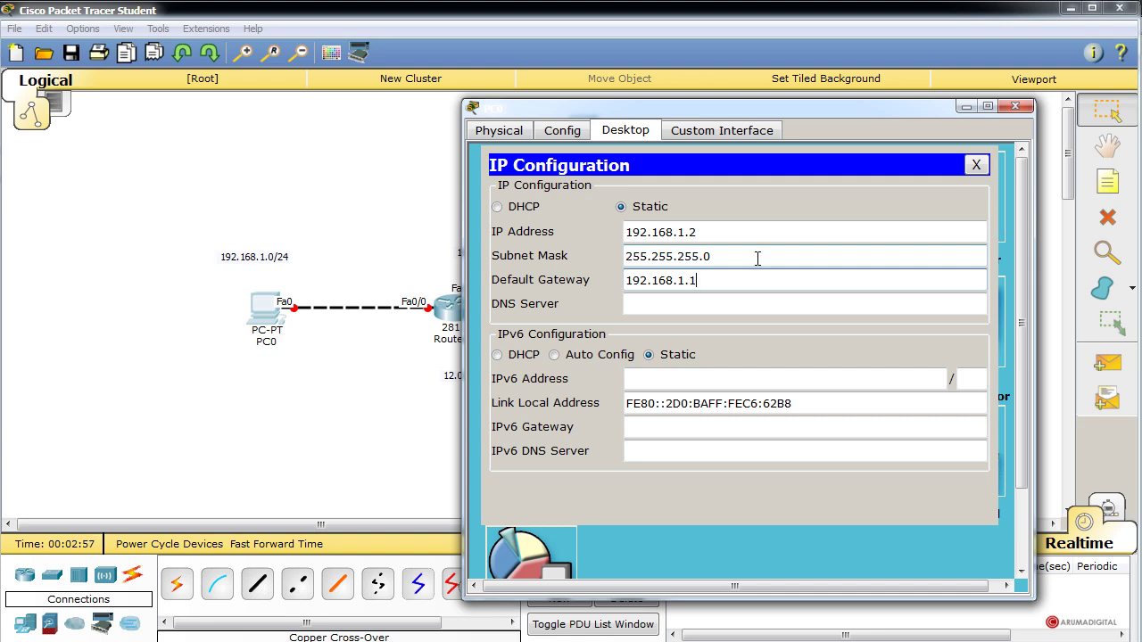
{"action": "left_click", "coordinate": [1014, 105]}
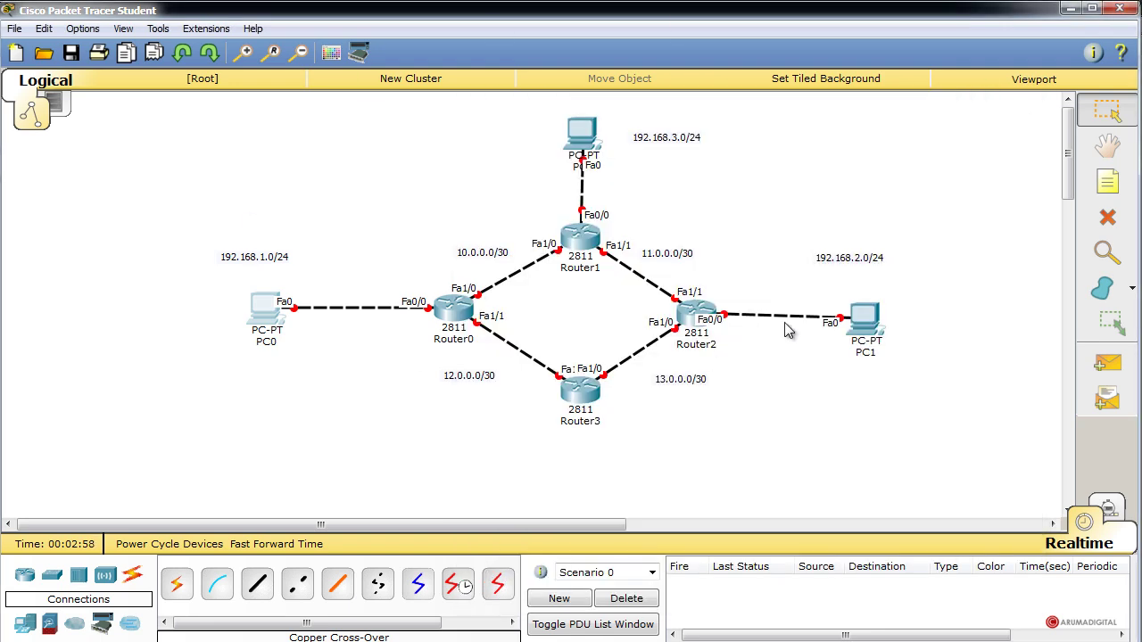
Configure PC1 with static IP address 192.168.2.2, subnet mask 255.255.255.0 and default gateway 192.168.2.1.
{"action": "left_click", "coordinate": [874, 322]}
{"action": "left_click_drag", "start_coordinate": [343, 250], "coordinate": [616, 100]}
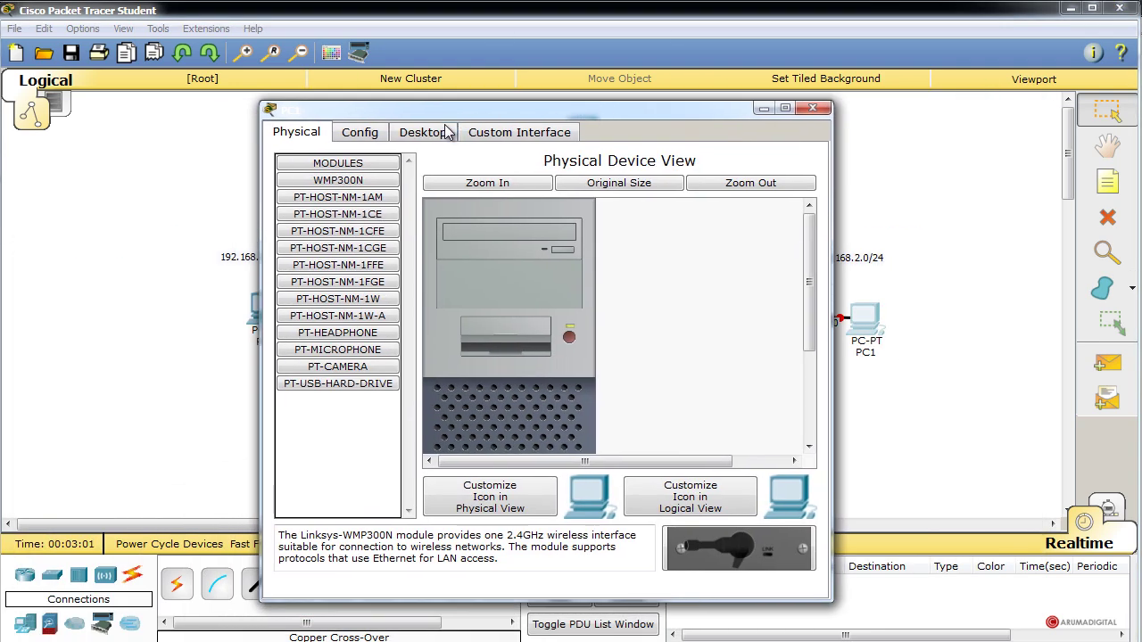
{"action": "left_click", "coordinate": [446, 132]}
{"action": "left_click", "coordinate": [375, 188]}
{"action": "left_click", "coordinate": [500, 229]}
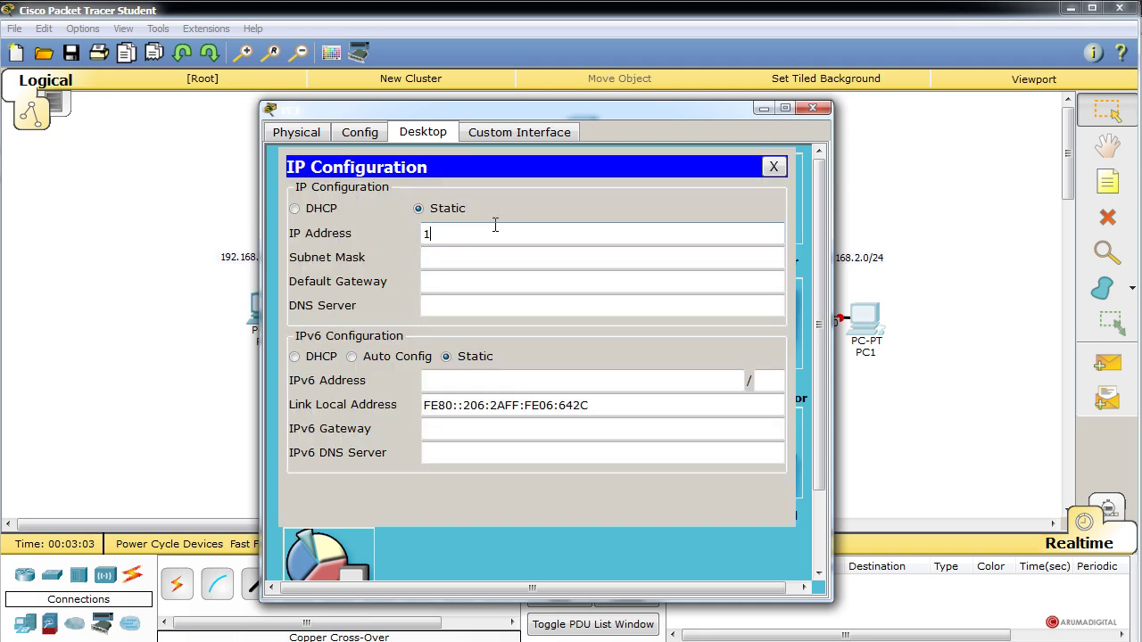
{"action": "type", "text": "192.168.2.2"}
{"action": "left_click", "coordinate": [488, 257]}
{"action": "left_click", "coordinate": [495, 281]}
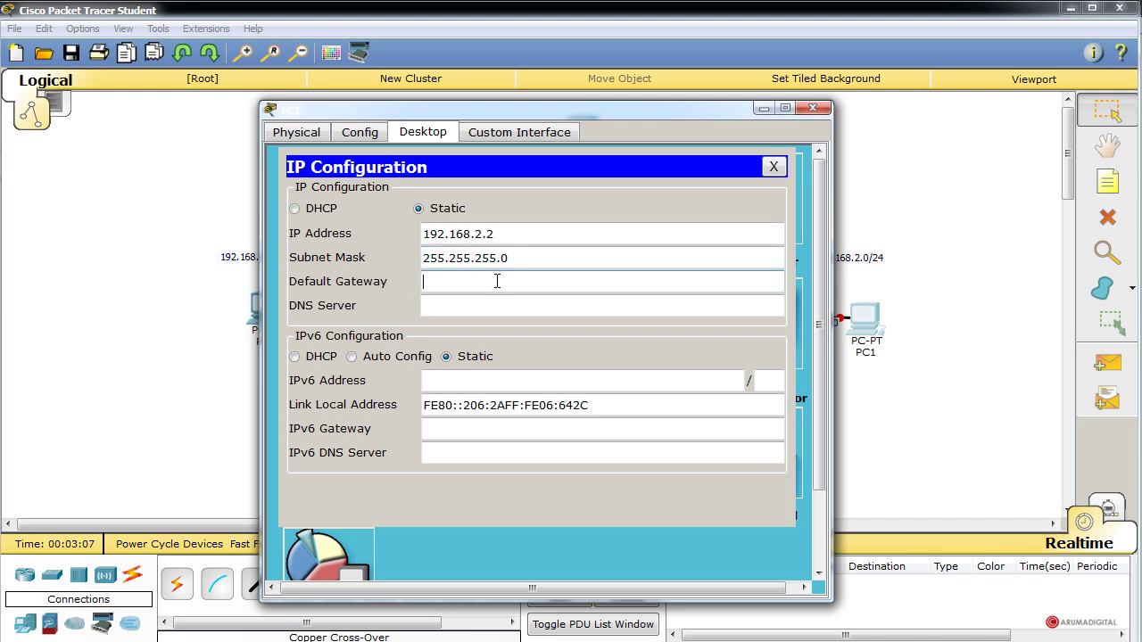
{"action": "type", "text": "192.168.2.1"}
{"action": "left_click", "coordinate": [812, 107]}
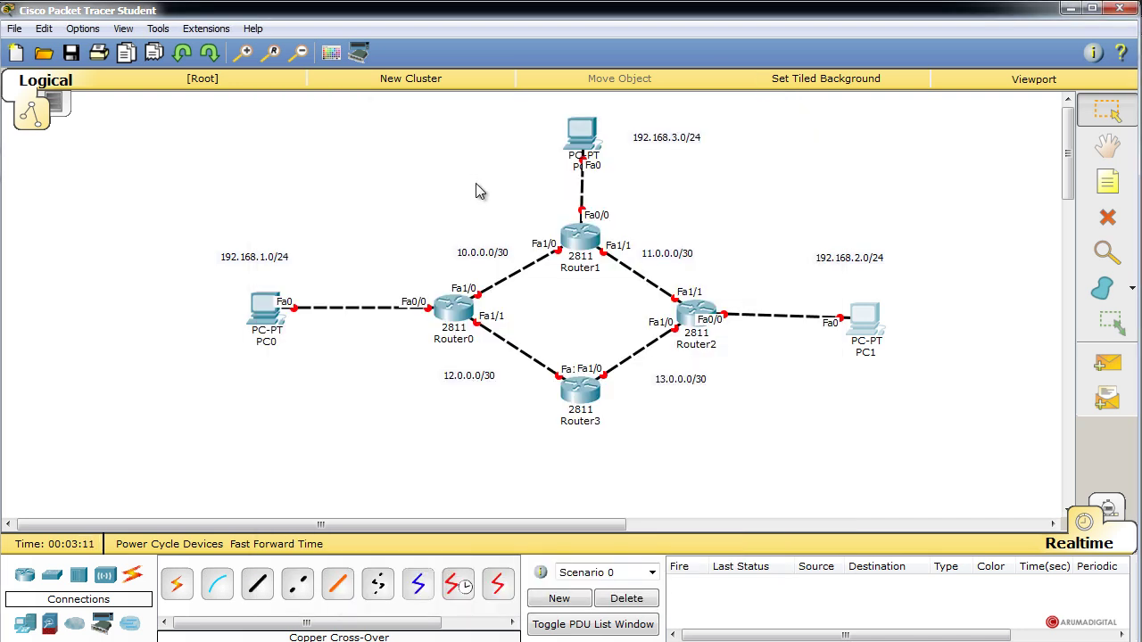
Configure the PC above Router1 with static IP address 192.168.3.2, subnet mask 255.255.255.0 and default gateway 192.168.3.1.
{"action": "left_click", "coordinate": [593, 146]}
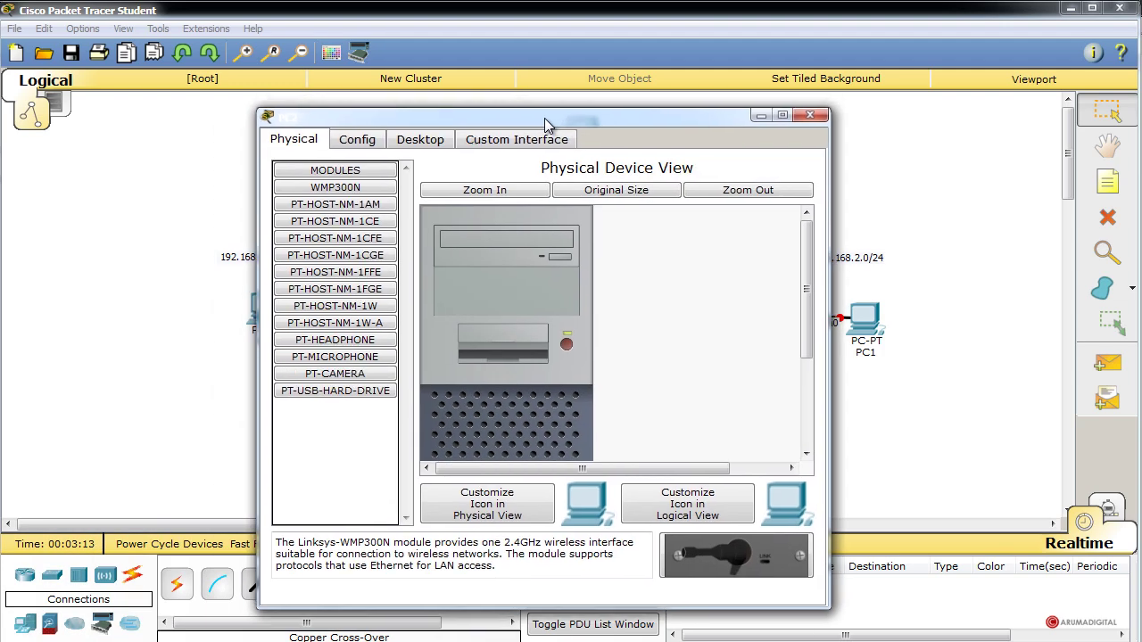
{"action": "left_click", "coordinate": [446, 142]}
{"action": "left_click", "coordinate": [356, 190]}
{"action": "left_click", "coordinate": [464, 241]}
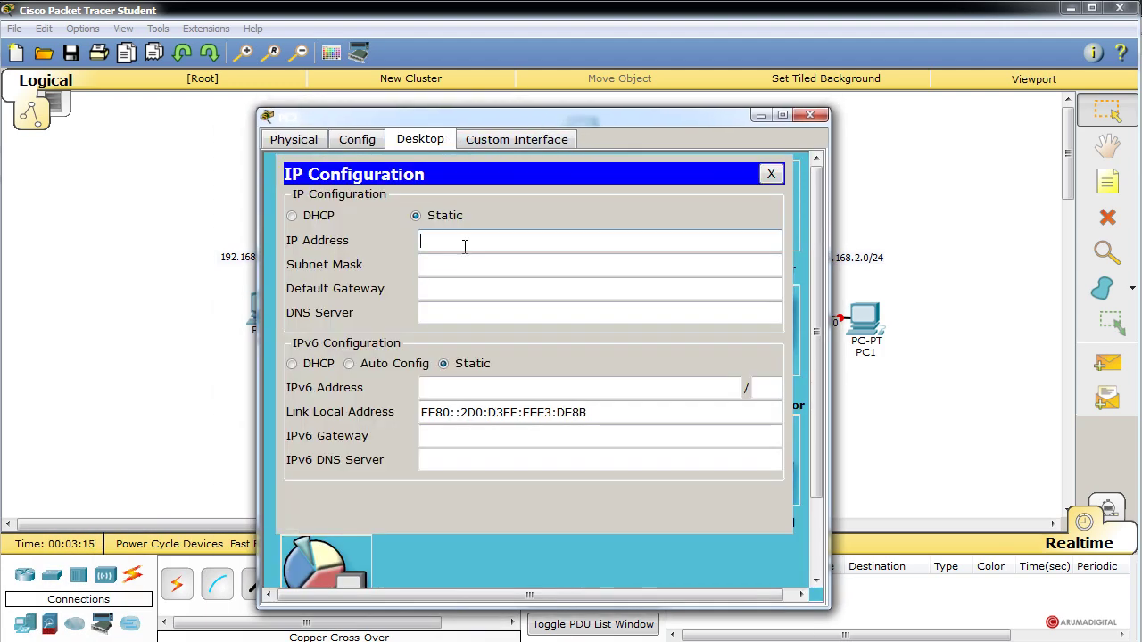
{"action": "type", "text": "192.168.3.2"}
{"action": "left_click", "coordinate": [471, 265]}
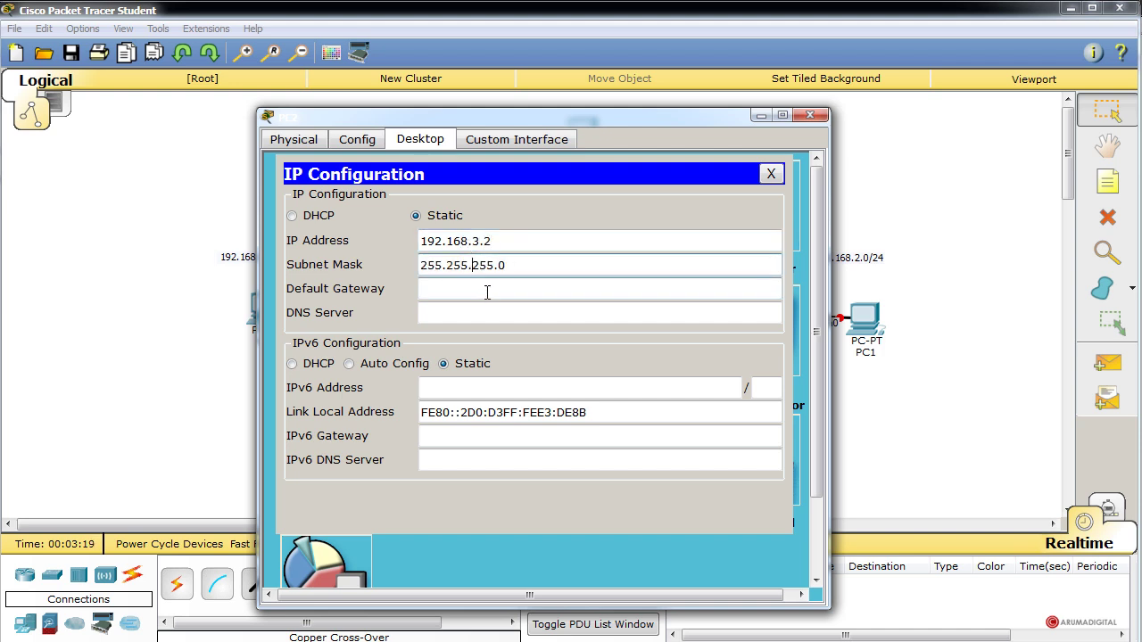
{"action": "left_click", "coordinate": [487, 290]}
{"action": "type", "text": "192.168"}
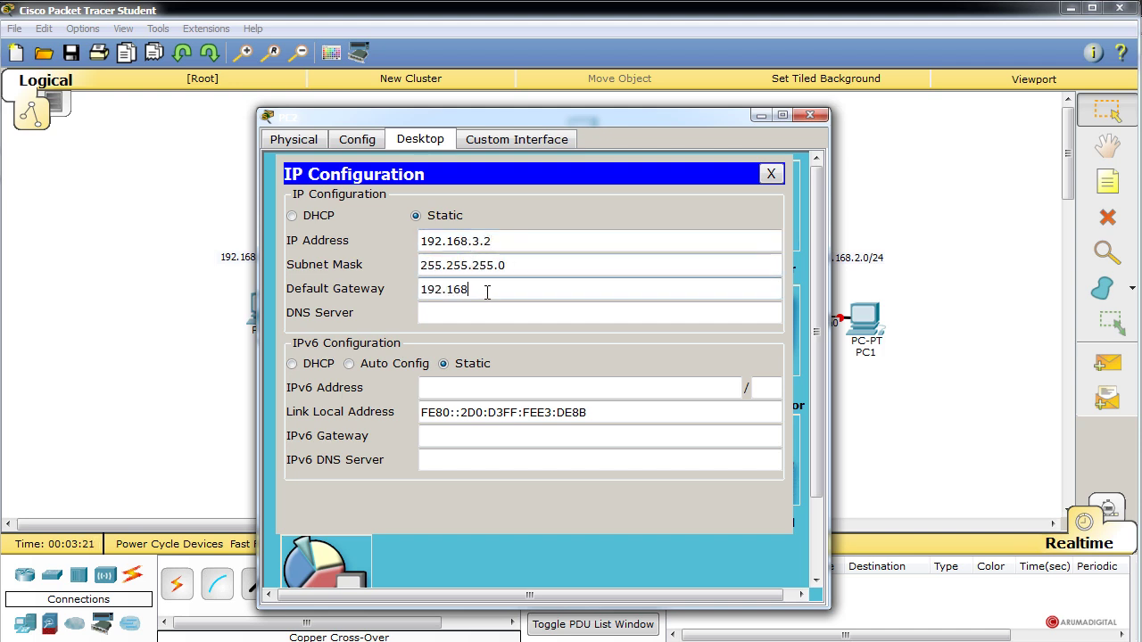
{"action": "type", "text": ".3.1"}
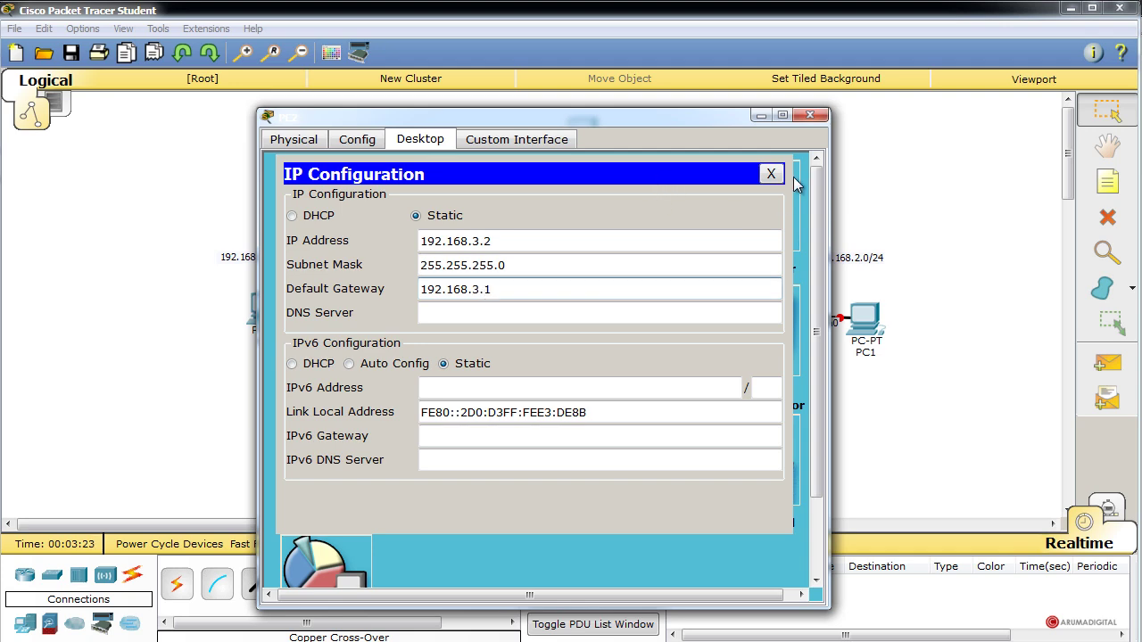
{"action": "left_click", "coordinate": [772, 174]}
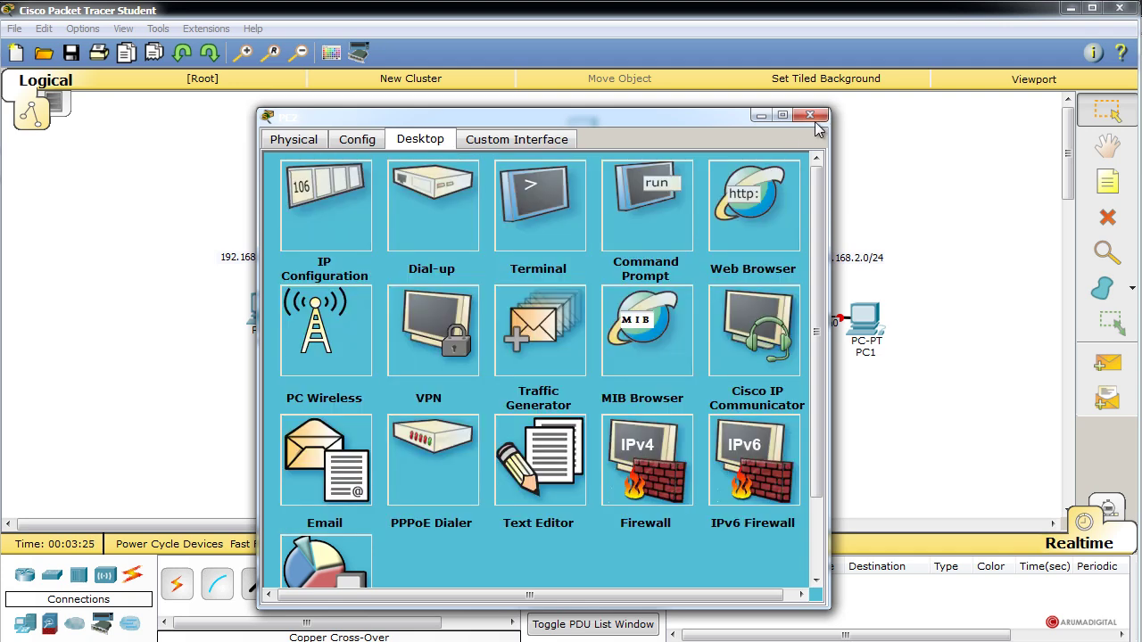
{"action": "left_click", "coordinate": [809, 115]}
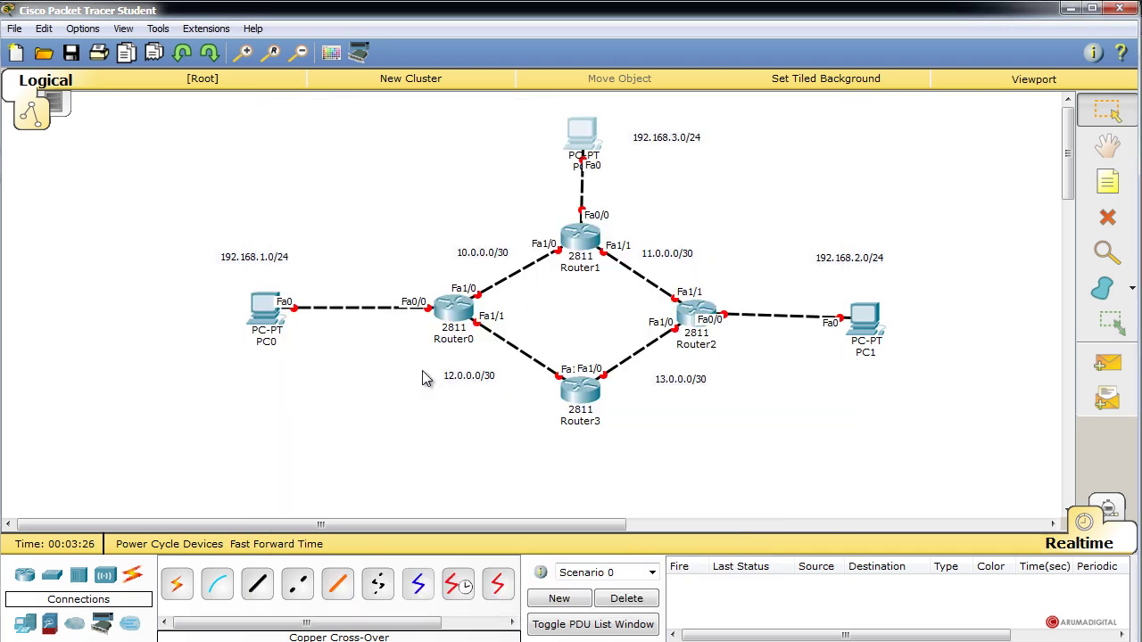
Open Router0's command line, decline the initial configuration dialog and enter privileged mode with enable.
{"action": "left_click", "coordinate": [448, 323]}
{"action": "left_click_drag", "start_coordinate": [241, 256], "coordinate": [497, 108]}
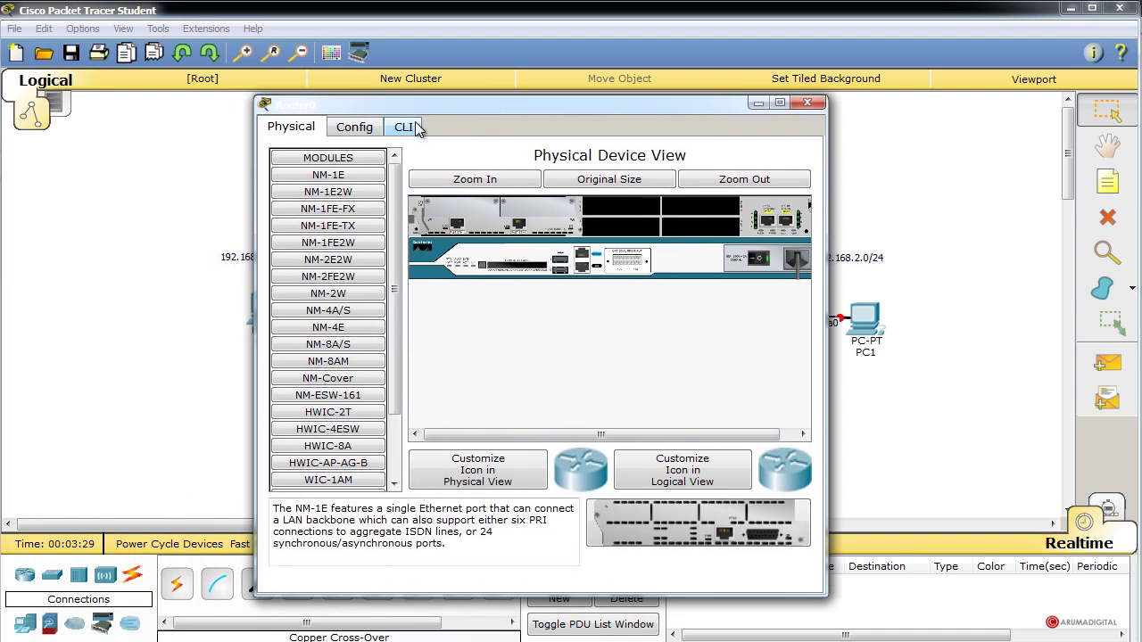
{"action": "left_click", "coordinate": [403, 126]}
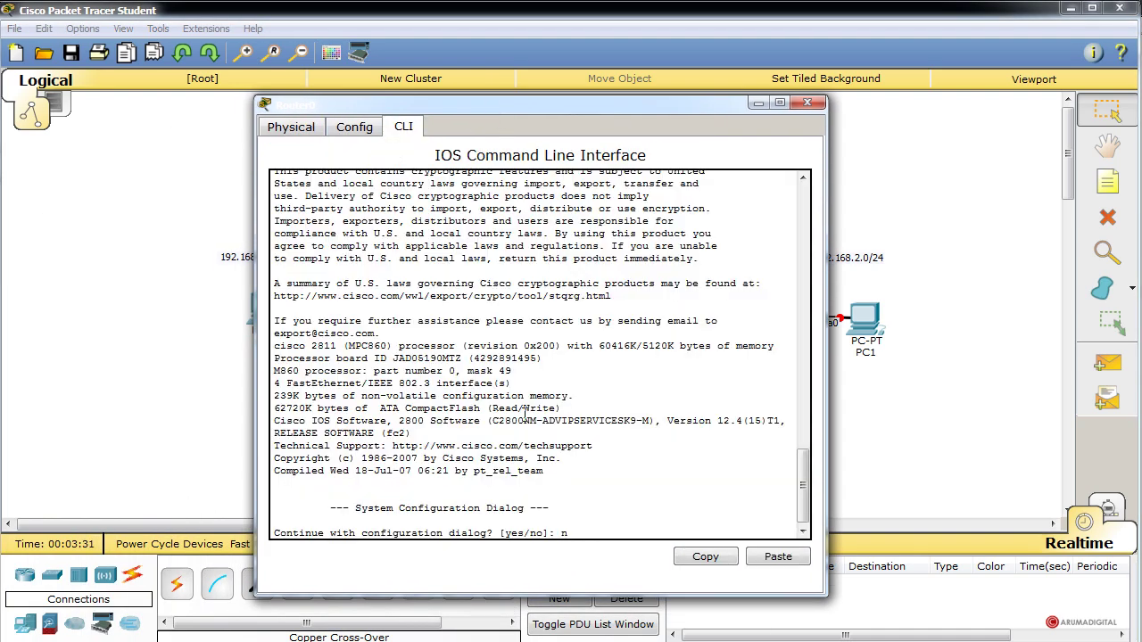
{"action": "key", "text": "Return"}
{"action": "key", "text": "Return"}
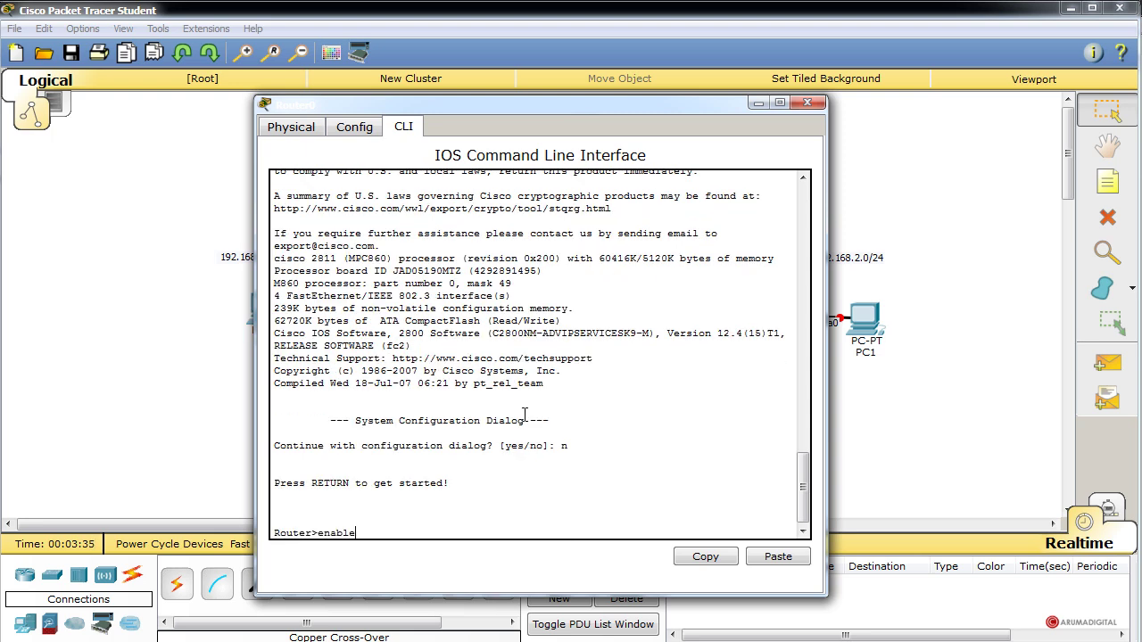
{"action": "key", "text": "Return"}
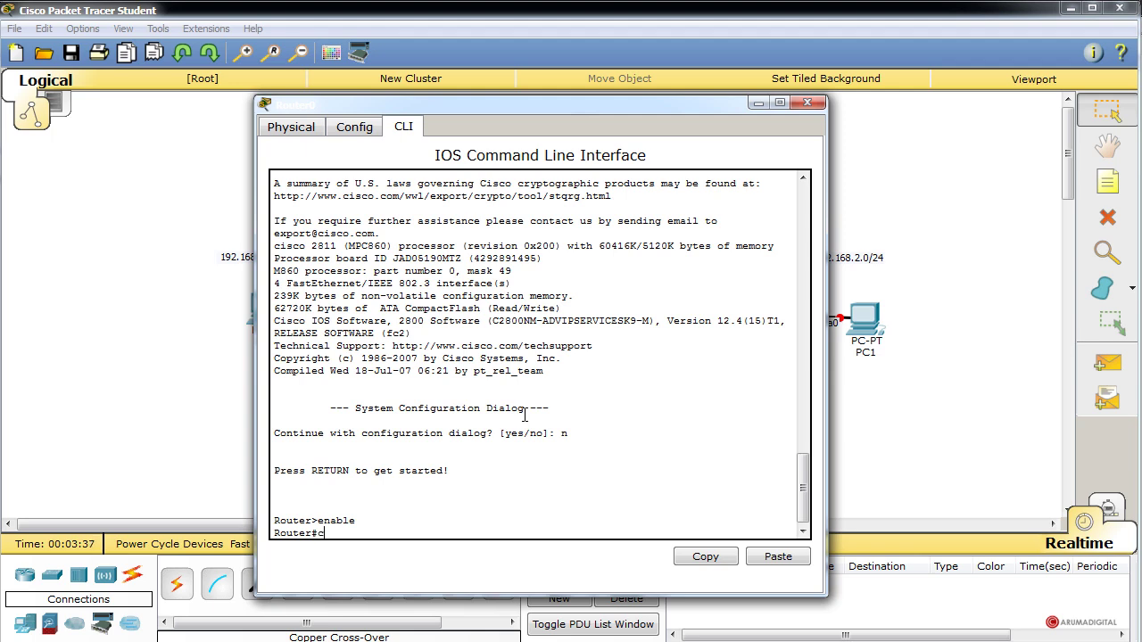
Enter global configuration mode on Router0, give interface fast0/0 the address 192.168.1.1 255.255.255.0 and enable it with no shutdown.
{"action": "key", "text": "Return"}
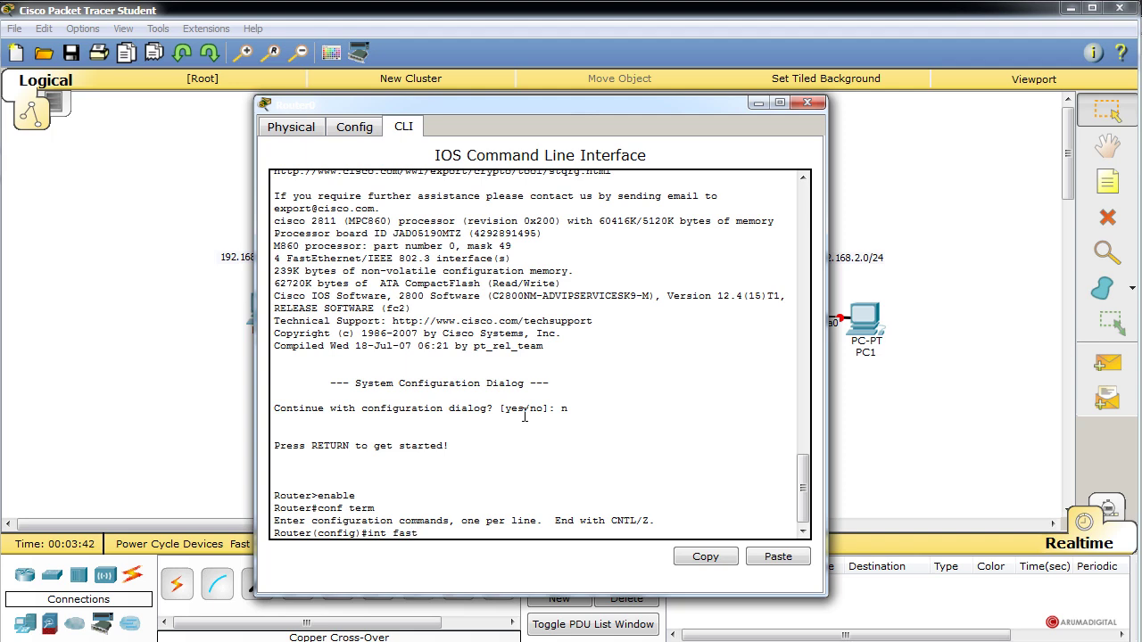
{"action": "type", "text": "int fast0/0"}
{"action": "key", "text": "Return"}
{"action": "type", "text": "ddre"}
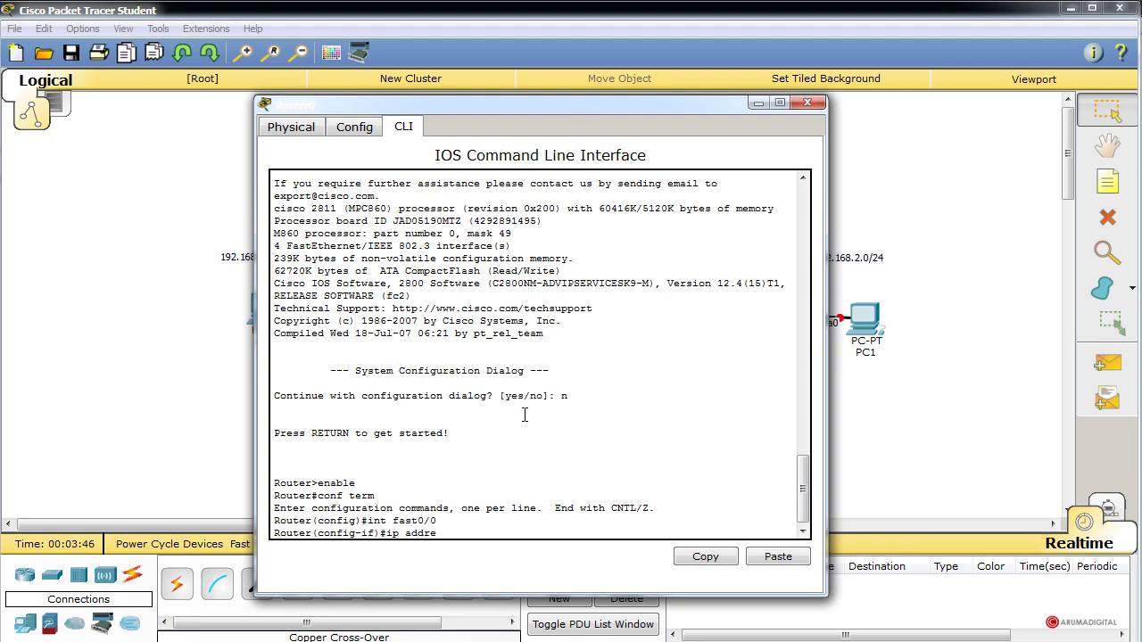
{"action": "type", "text": "ss 192.168.1.1 255.255.255.0"}
{"action": "key", "text": "Return"}
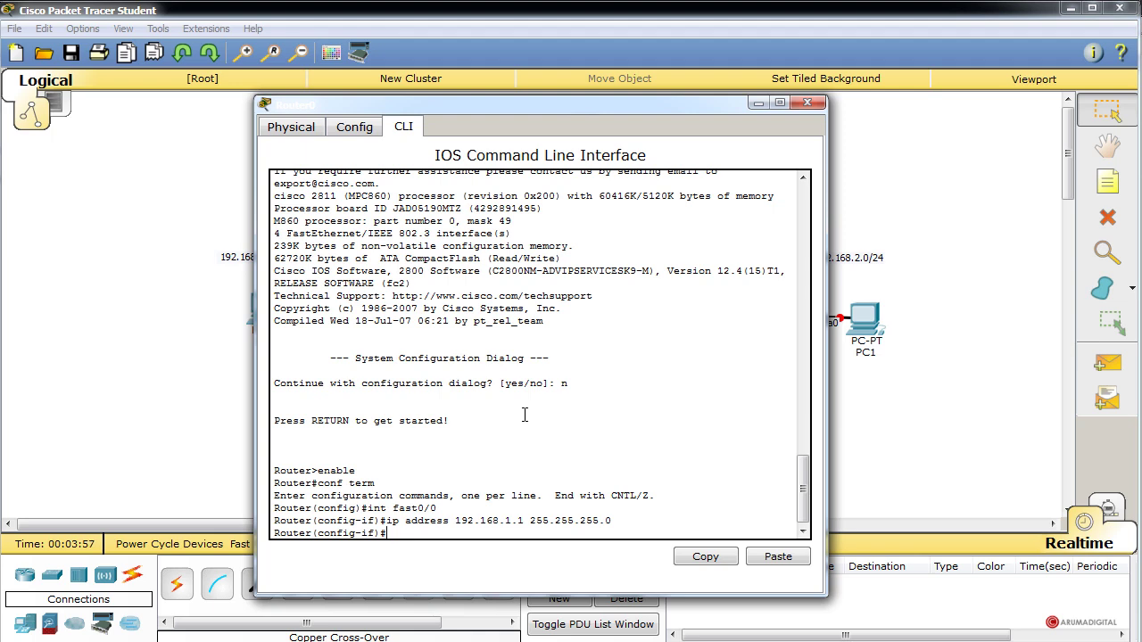
{"action": "type", "text": "no shutdown"}
{"action": "key", "text": "Return"}
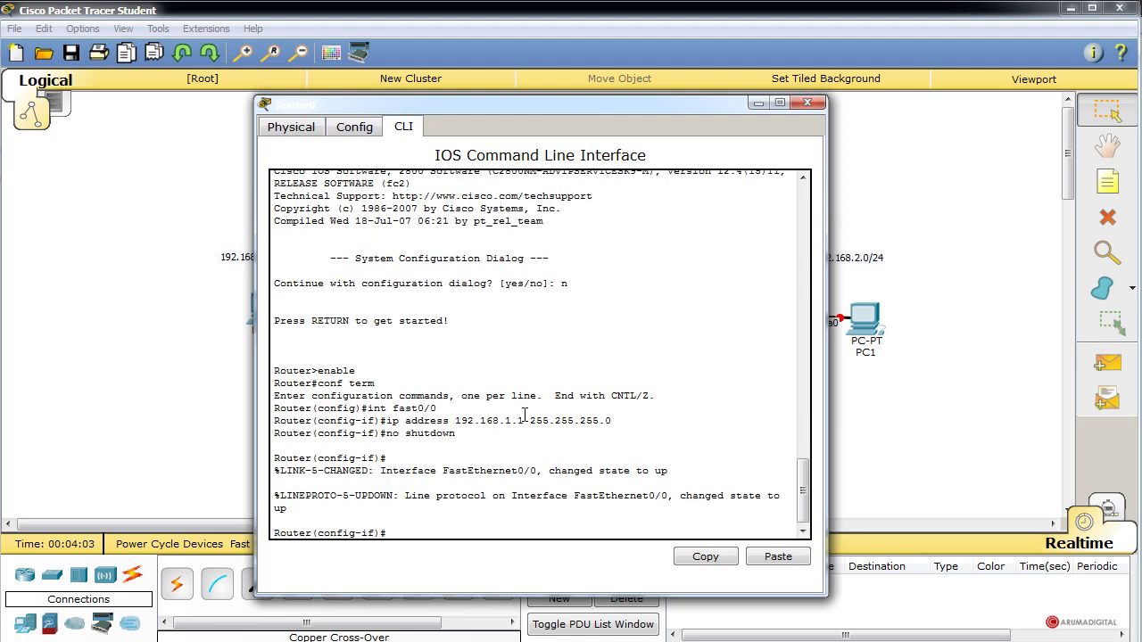
Give Router0's interface fast1/0 the address 10.0.0.1 with mask 255.255.255.252 and enable it with no shutdown.
{"action": "type", "text": "int fast"}
{"action": "left_click_drag", "start_coordinate": [585, 112], "coordinate": [828, 92]}
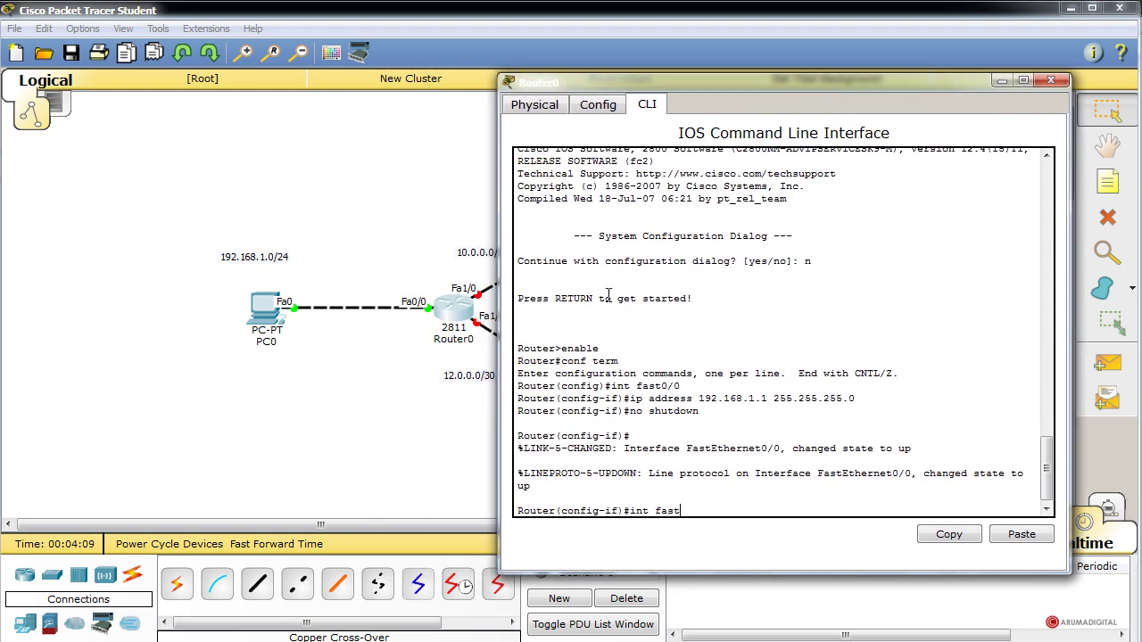
{"action": "type", "text": "1/0"}
{"action": "key", "text": "Return"}
{"action": "type", "text": "i"}
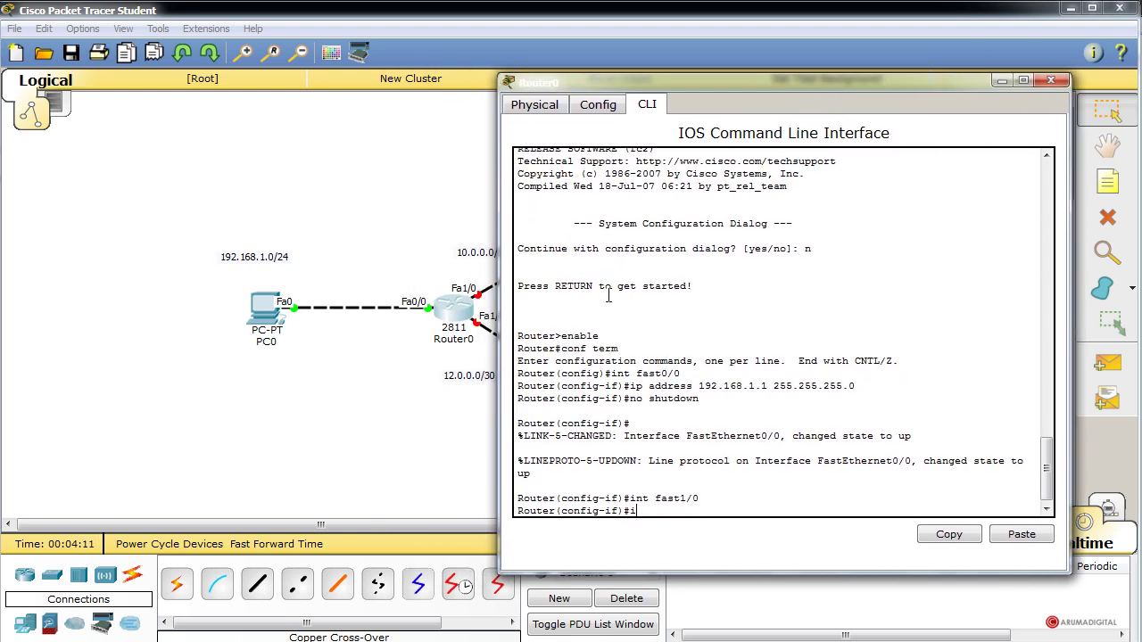
{"action": "type", "text": "p address 10.0.0.1 255.255.255.252"}
{"action": "key", "text": "Return"}
{"action": "type", "text": "nfig-if)#n"}
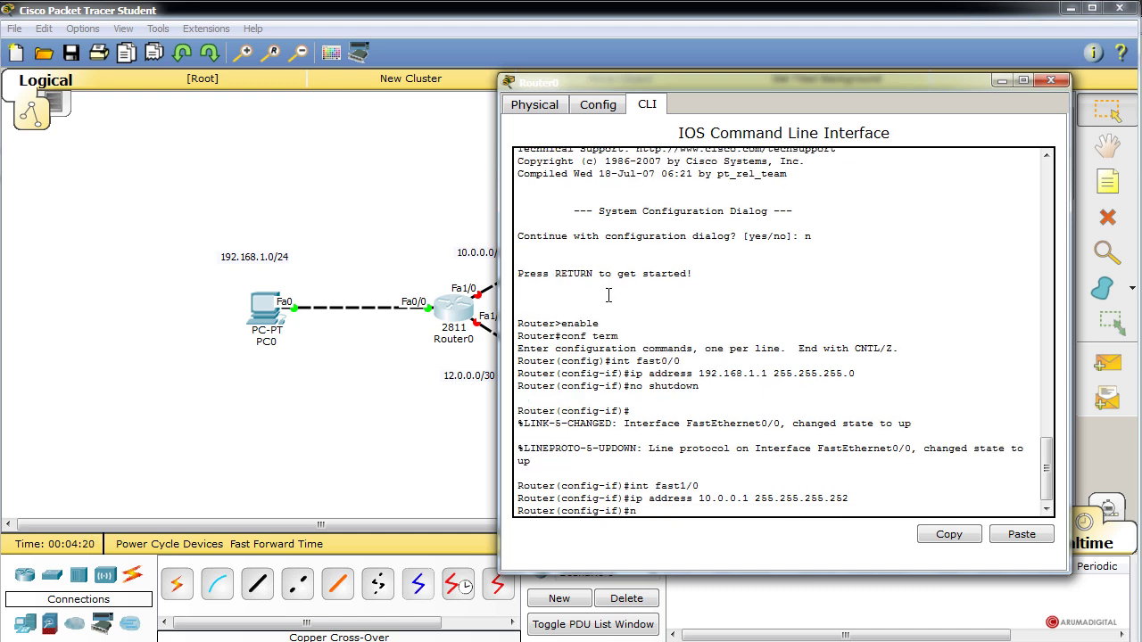
{"action": "type", "text": "o shutdown"}
{"action": "key", "text": "Return"}
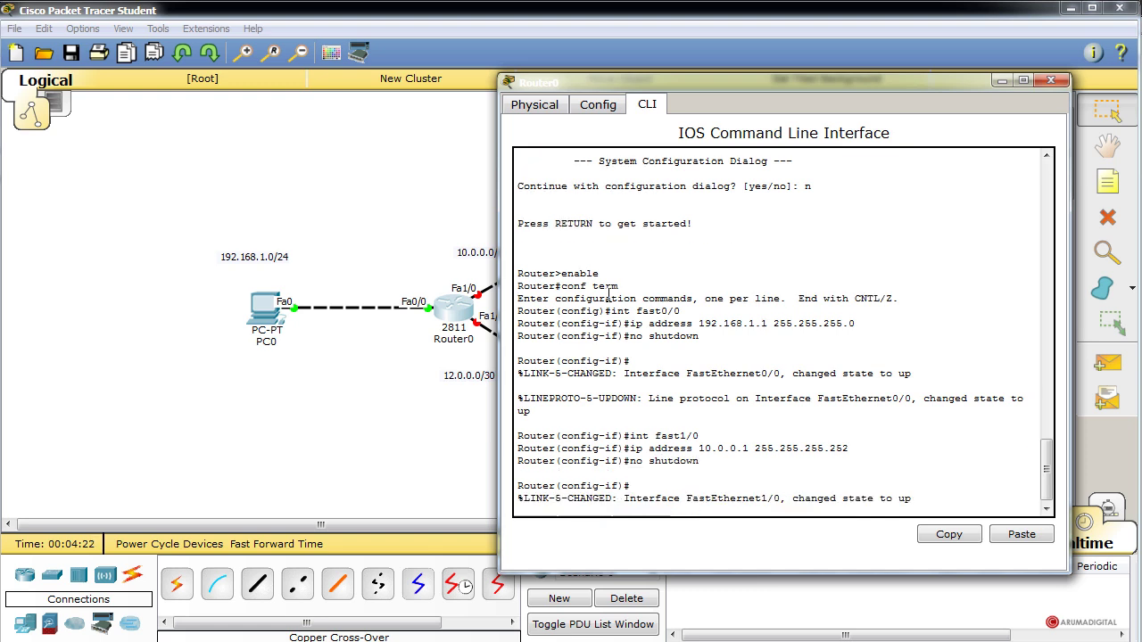
Assign IP address 12.0.0.1 with mask 255.255.255.252 to Router0's interface fast1/1.
{"action": "key", "text": "Up"}
{"action": "key", "text": "Up"}
{"action": "key", "text": "Up"}
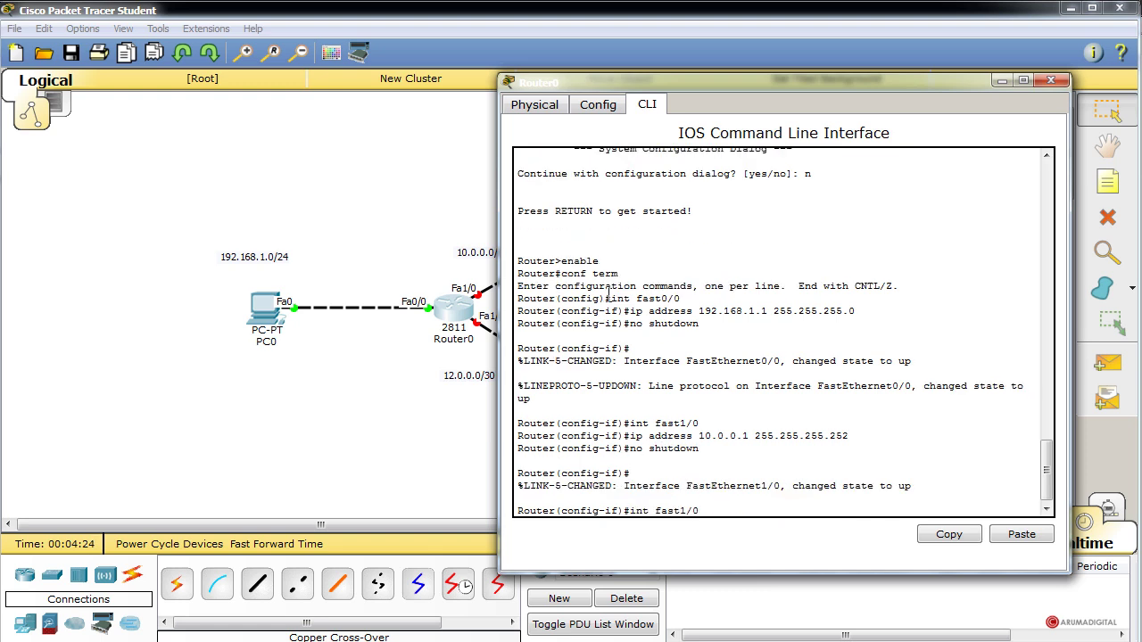
{"action": "key", "text": "BackSpace"}
{"action": "type", "text": "1"}
{"action": "key", "text": "Return"}
{"action": "key", "text": "Up"}
{"action": "key", "text": "Up"}
{"action": "key", "text": "Up"}
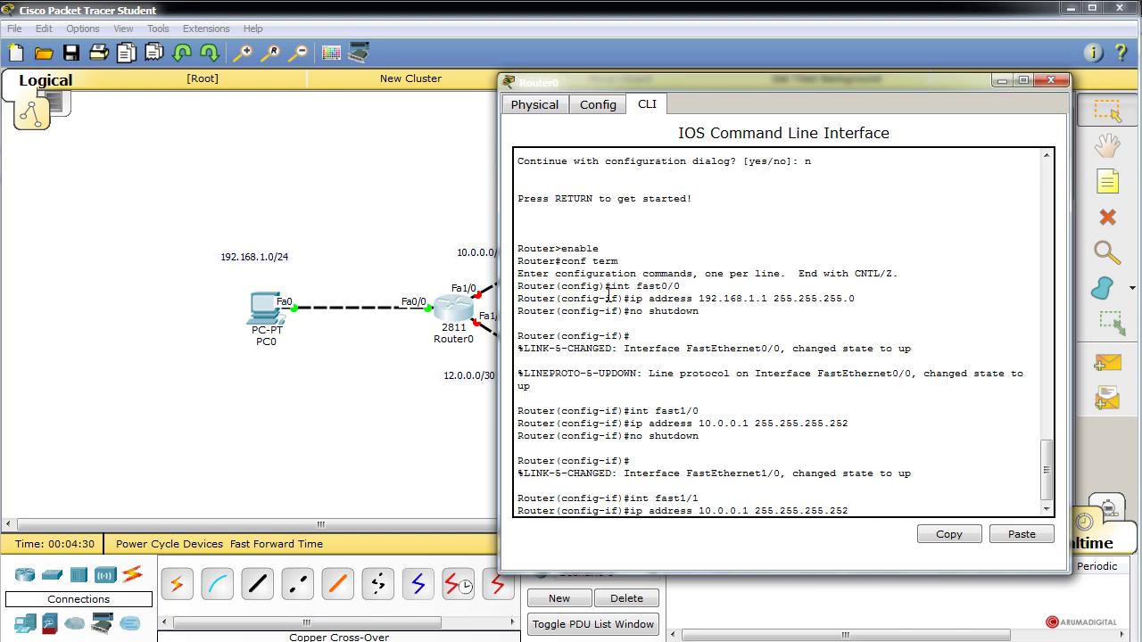
{"action": "key", "text": "BackSpace"}
{"action": "type", "text": "2"}
{"action": "key", "text": "Return"}
Enable Router0's interface fast1/1 with no shutdown and close the router's window.
{"action": "key", "text": "Up"}
{"action": "key", "text": "Up"}
{"action": "key", "text": "Up"}
{"action": "key", "text": "Return"}
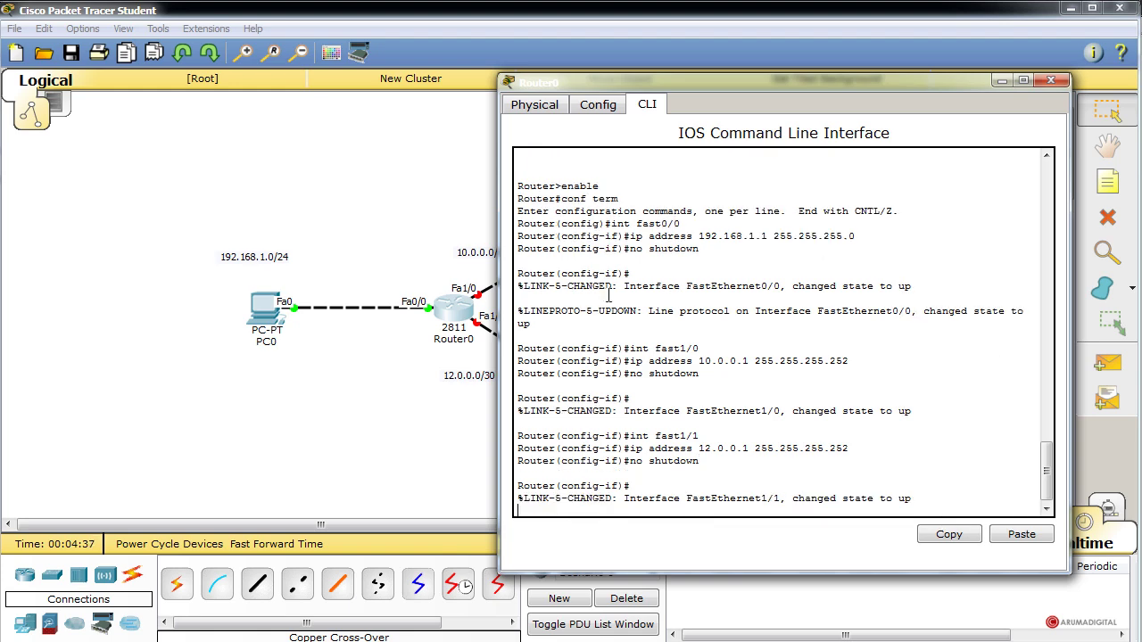
{"action": "key", "text": "Return"}
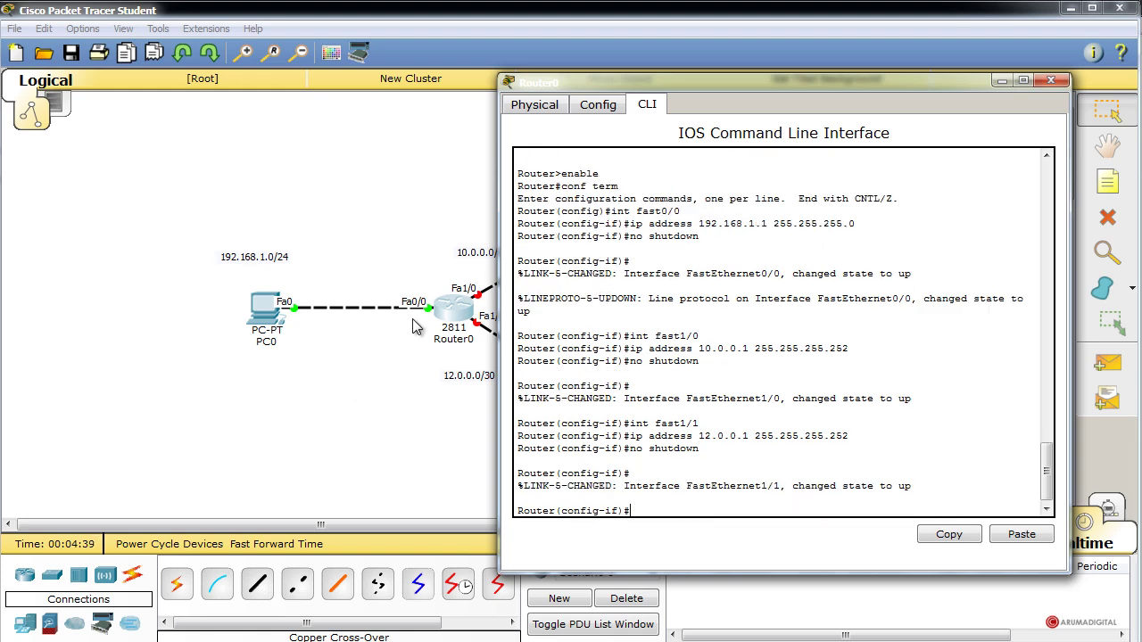
{"action": "left_click_drag", "start_coordinate": [850, 79], "coordinate": [581, 77]}
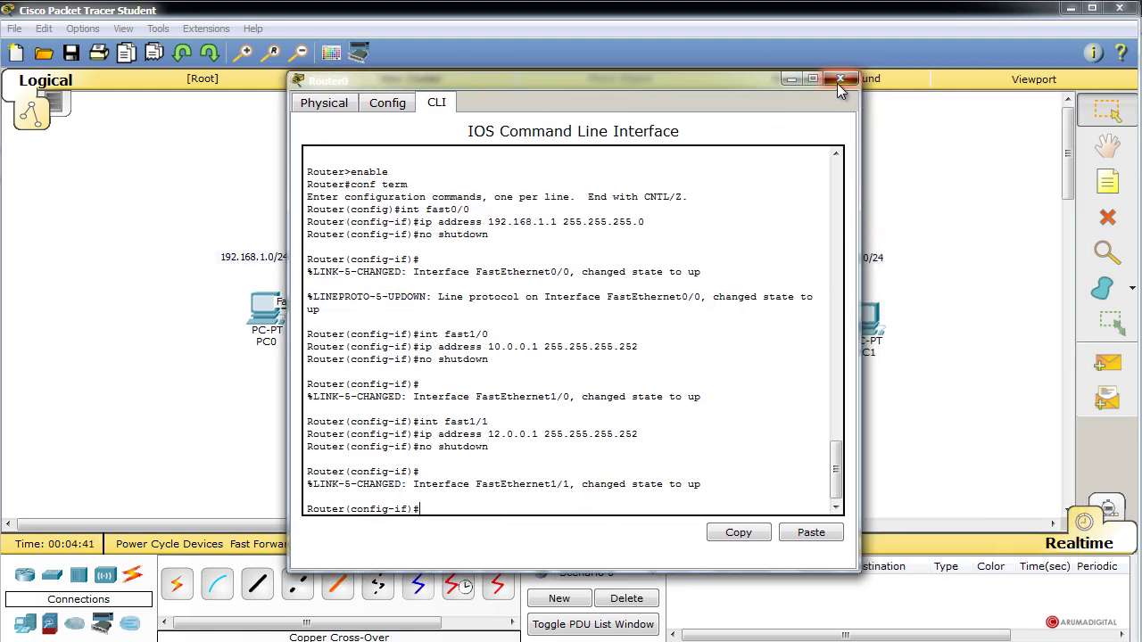
{"action": "left_click", "coordinate": [841, 83]}
Open Router1's command line, decline the initial configuration dialog and enter global configuration mode with enable and conf term.
{"action": "left_click", "coordinate": [582, 236]}
{"action": "left_click_drag", "start_coordinate": [404, 256], "coordinate": [723, 100]}
{"action": "left_click", "coordinate": [464, 126]}
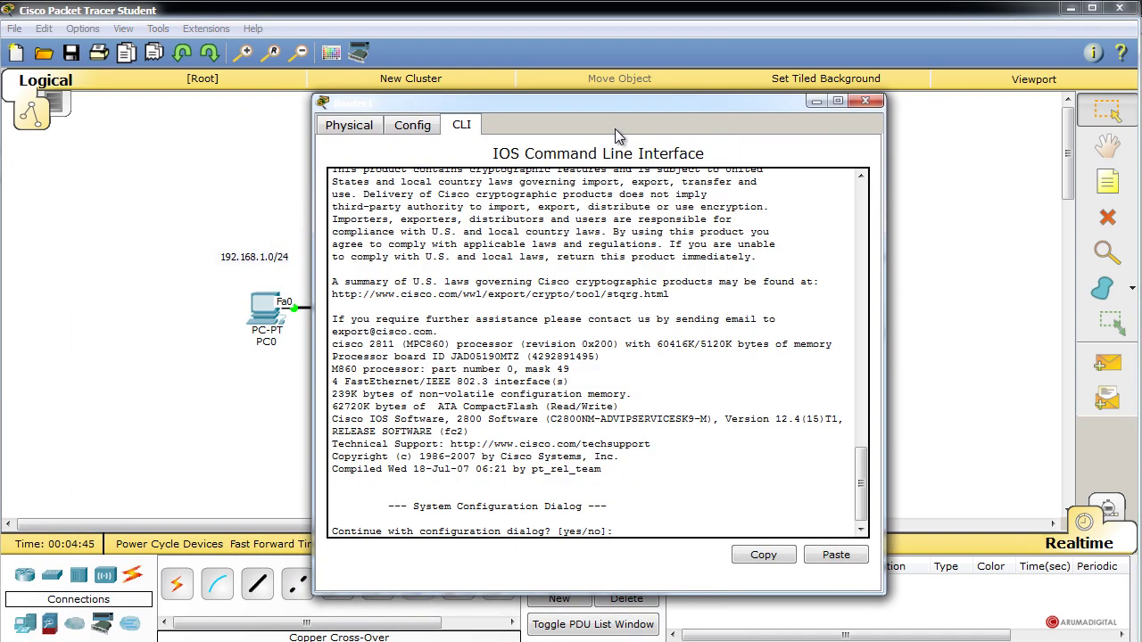
{"action": "type", "text": "n"}
{"action": "key", "text": "Return"}
{"action": "key", "text": "Return"}
{"action": "type", "text": "enable"}
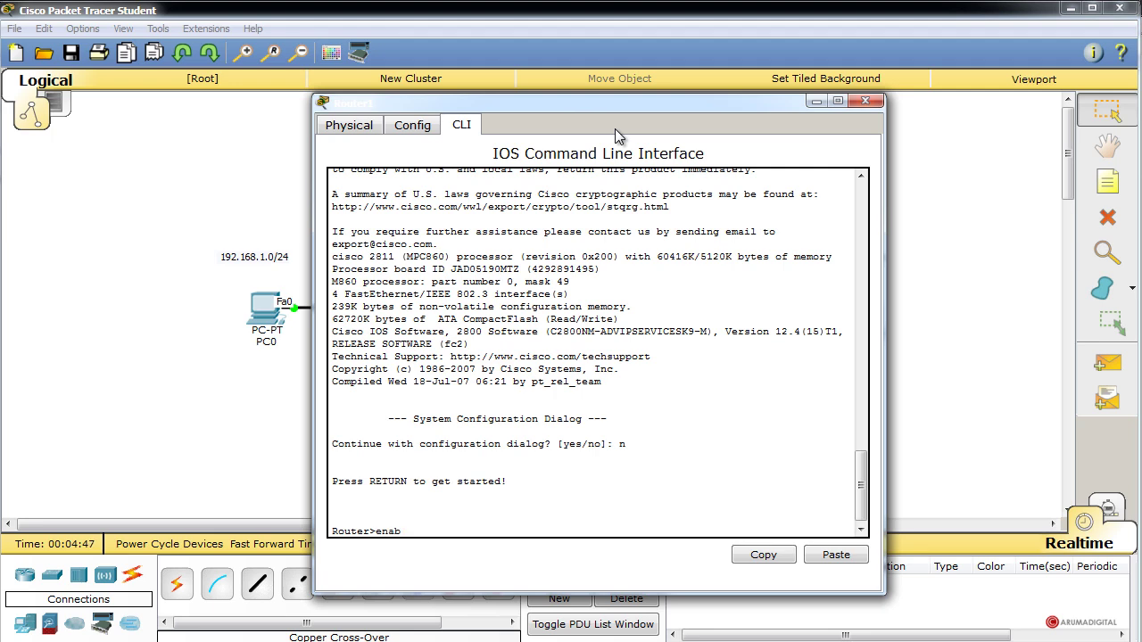
{"action": "key", "text": "Return"}
{"action": "type", "text": "conf term"}
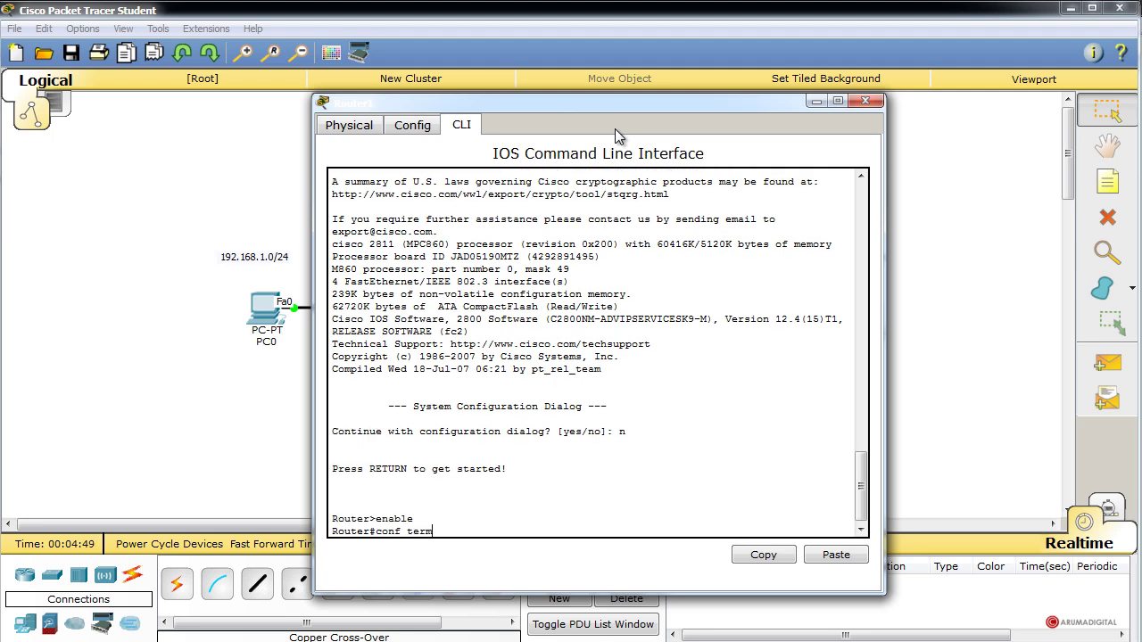
{"action": "key", "text": "Return"}
Give Router1's interface fast0/0 the address 192.168.3.1 with mask 255.255.255.0 and enable it with no shutdown.
{"action": "type", "text": "int"}
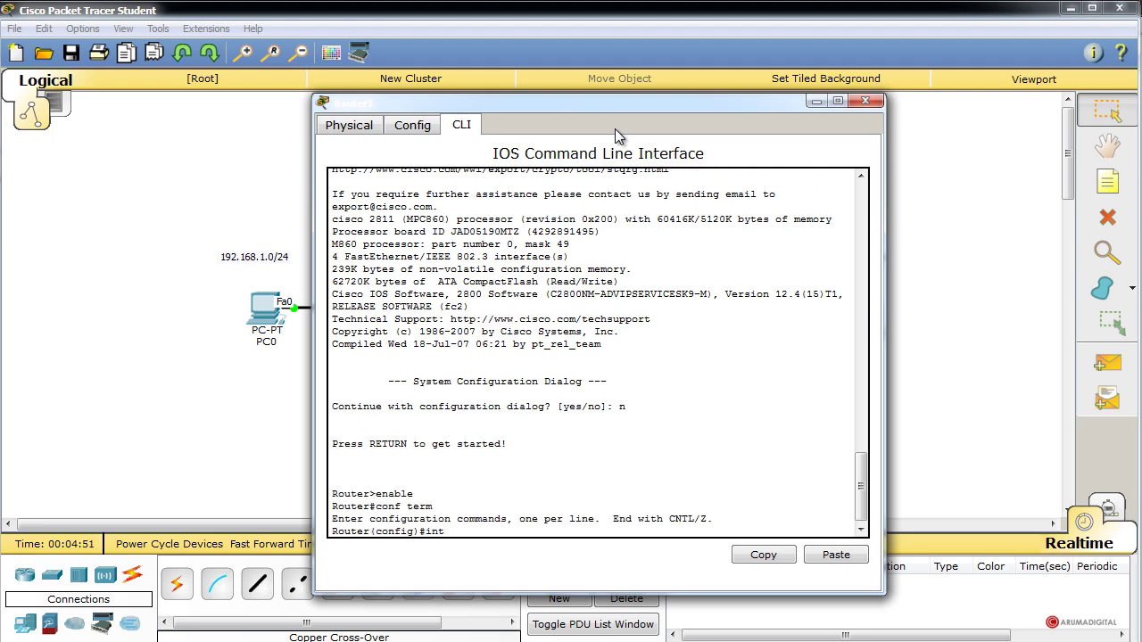
{"action": "type", "text": " fast0/0"}
{"action": "key", "text": "Return"}
{"action": "type", "text": "ip add"}
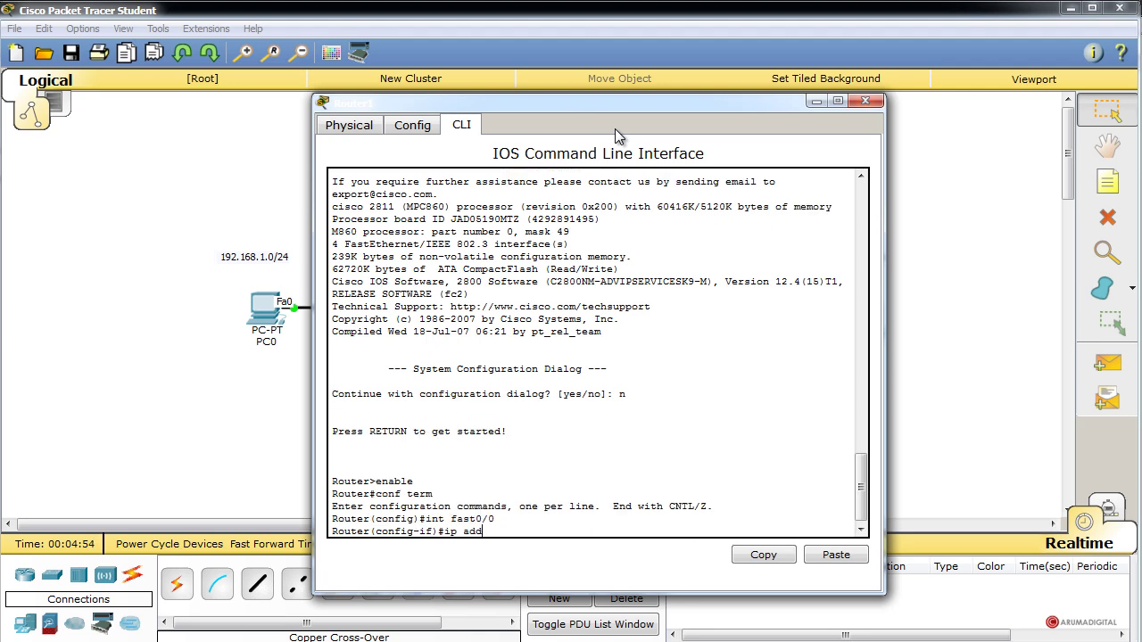
{"action": "type", "text": "ress 192.168.3.1 255.255.255.0"}
{"action": "key", "text": "Return"}
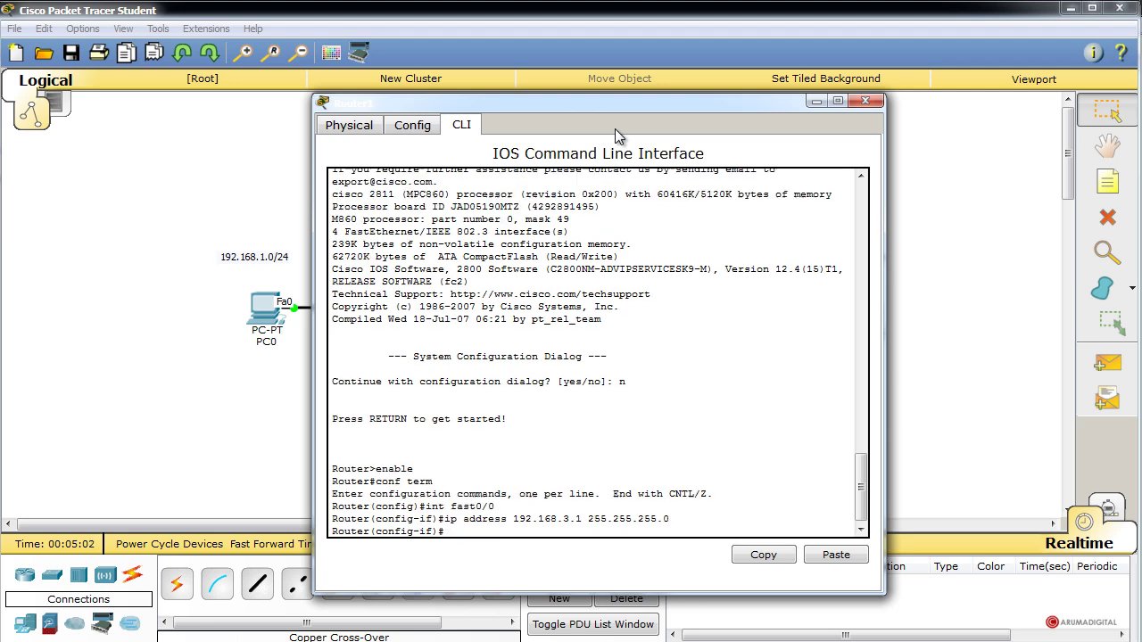
{"action": "type", "text": "no shutdown"}
{"action": "key", "text": "Return"}
Give Router1's interface fast1/0 the address 10.0.0.2 with mask 255.255.255.252 and enable it with no shutdown.
{"action": "left_click_drag", "start_coordinate": [617, 103], "coordinate": [929, 91]}
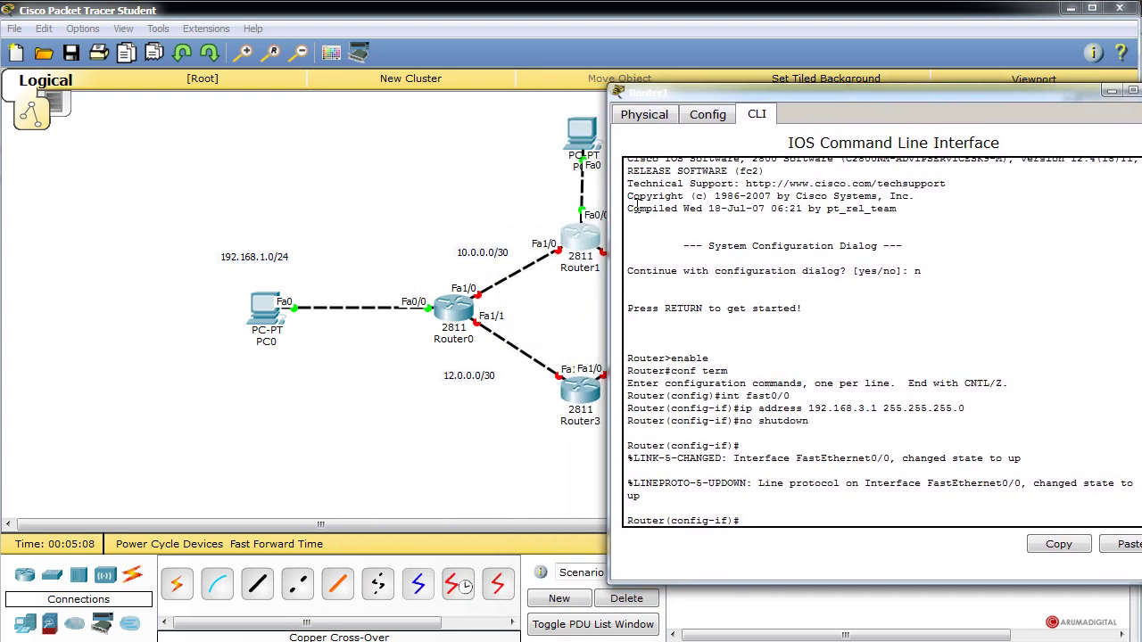
{"action": "left_click_drag", "start_coordinate": [735, 94], "coordinate": [536, 90]}
{"action": "type", "text": "i"}
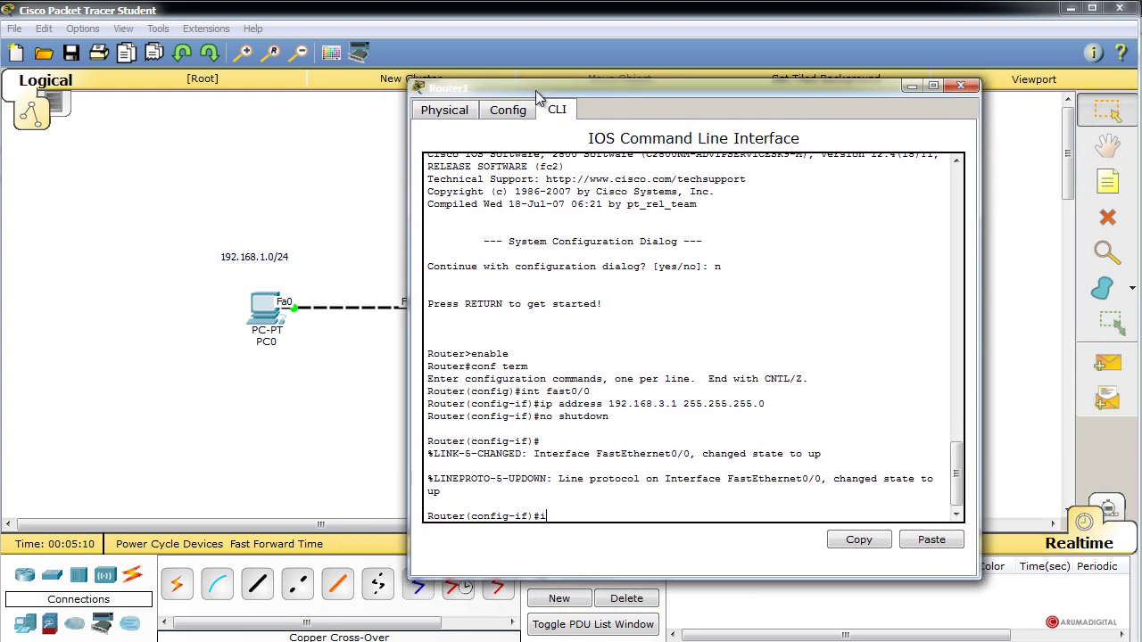
{"action": "type", "text": "nt fast1/0"}
{"action": "key", "text": "Return"}
{"action": "type", "text": "ip a"}
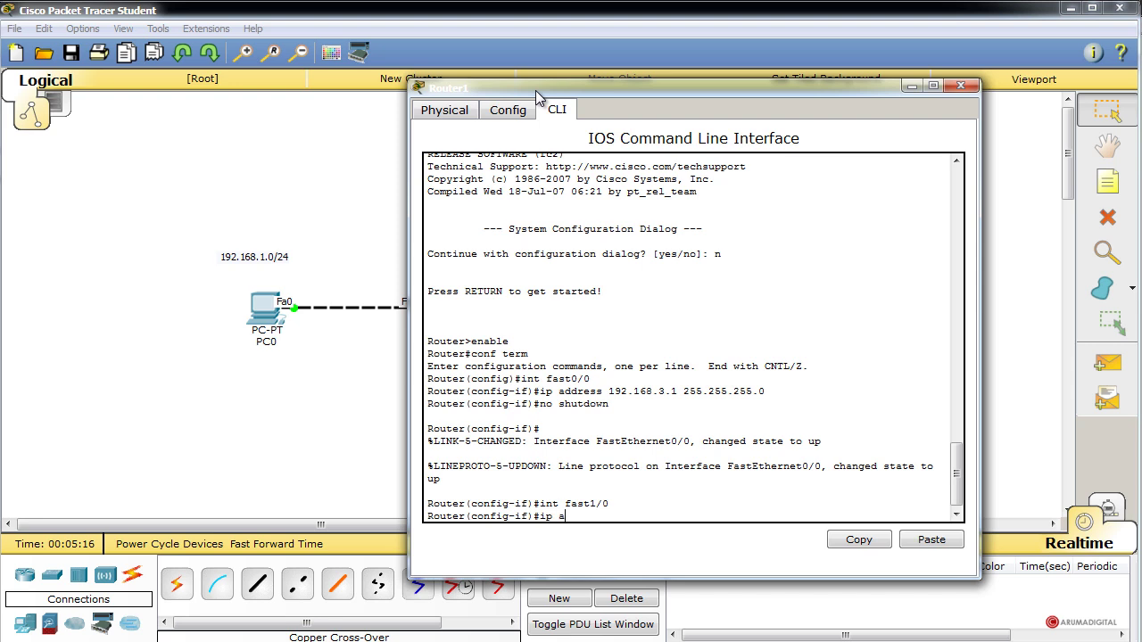
{"action": "type", "text": "ddress 10.0.0.2 255.255.255.252"}
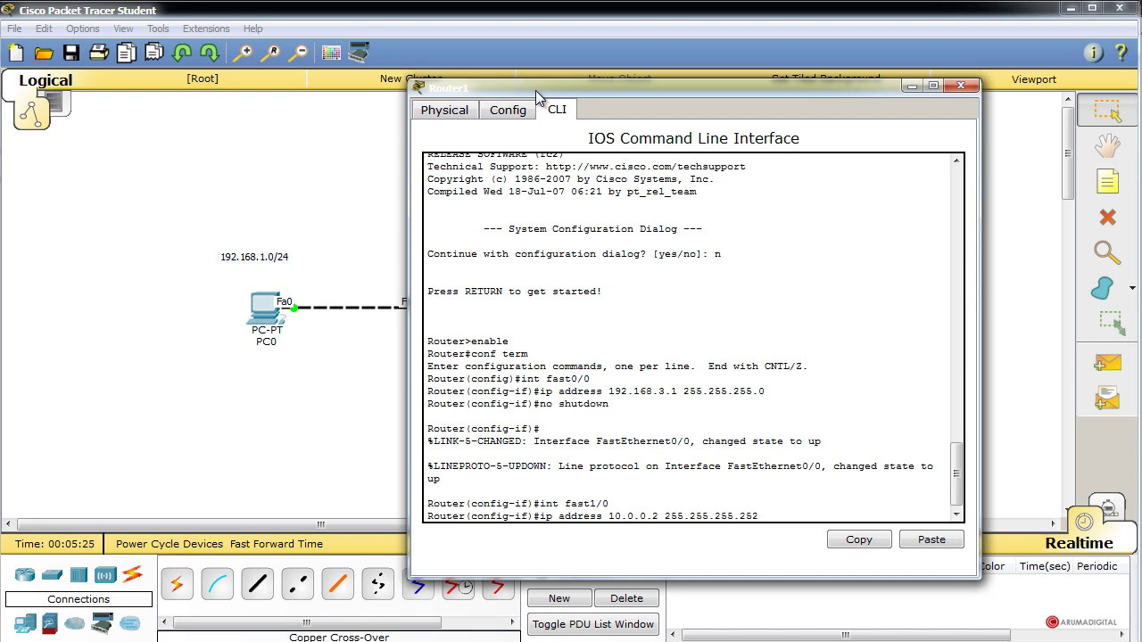
{"action": "key", "text": "Return"}
{"action": "type", "text": "no"}
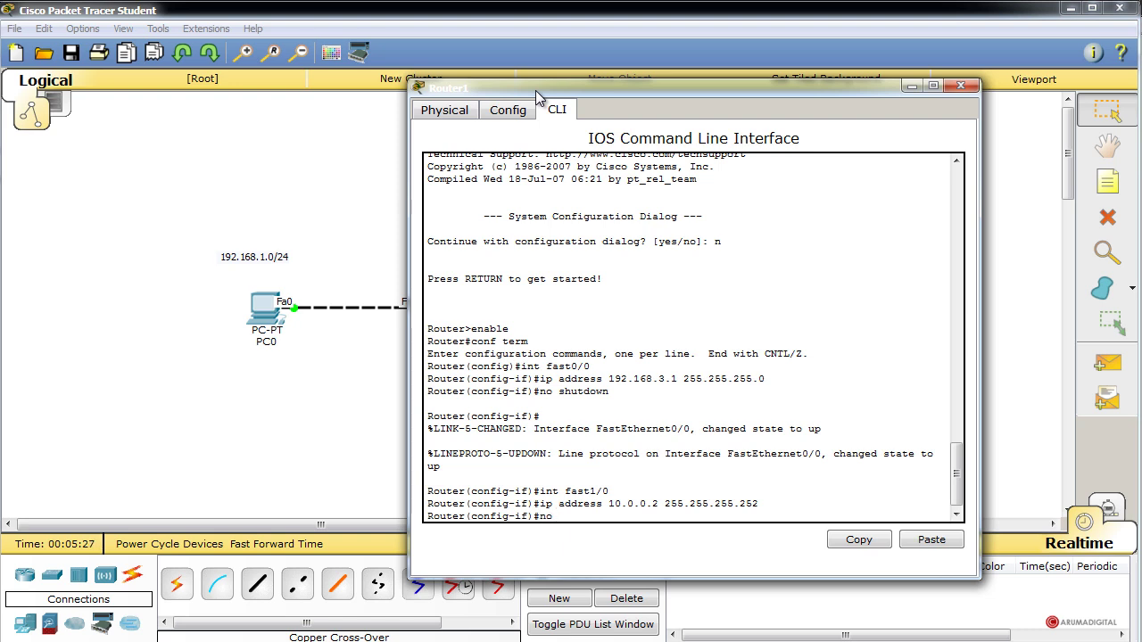
{"action": "type", "text": " shutdown"}
{"action": "key", "text": "Return"}
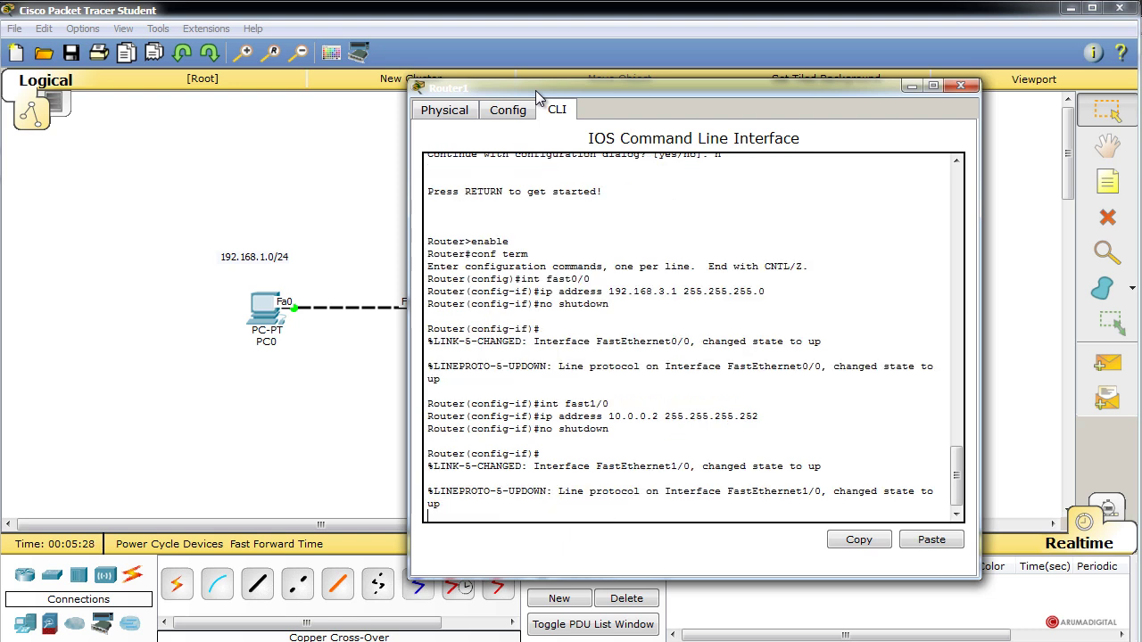
Assign IP address 11.0.0.1 with mask 255.255.255.252 to Router1's interface fast1/1.
{"action": "key", "text": "Up"}
{"action": "key", "text": "Up"}
{"action": "key", "text": "Up"}
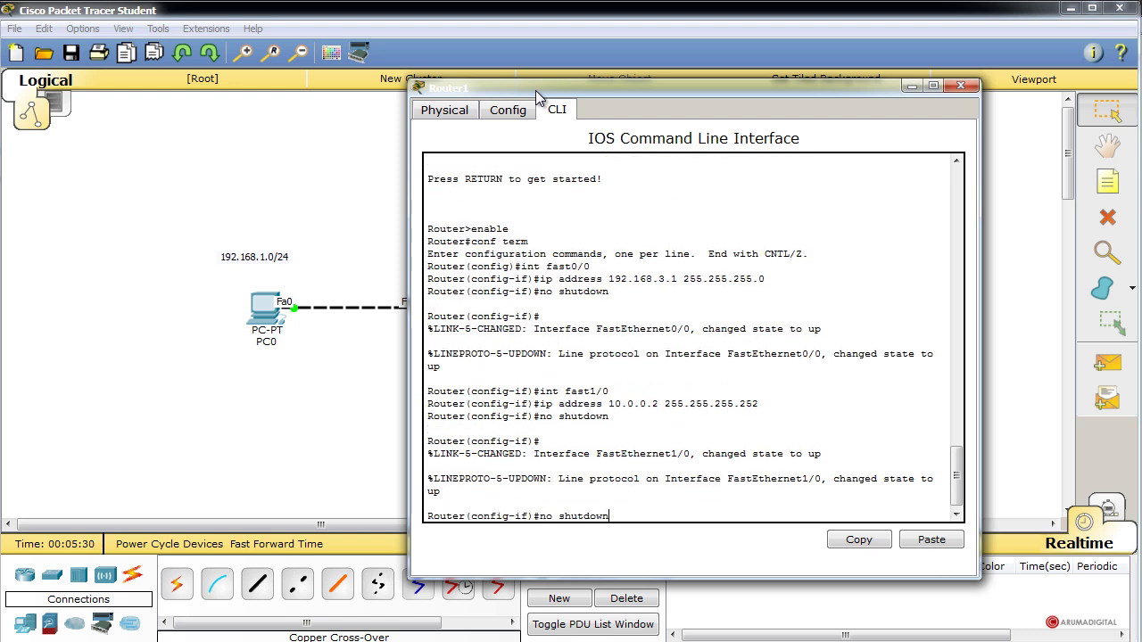
{"action": "key", "text": "BackSpace"}
{"action": "type", "text": "1/1"}
{"action": "key", "text": "Return"}
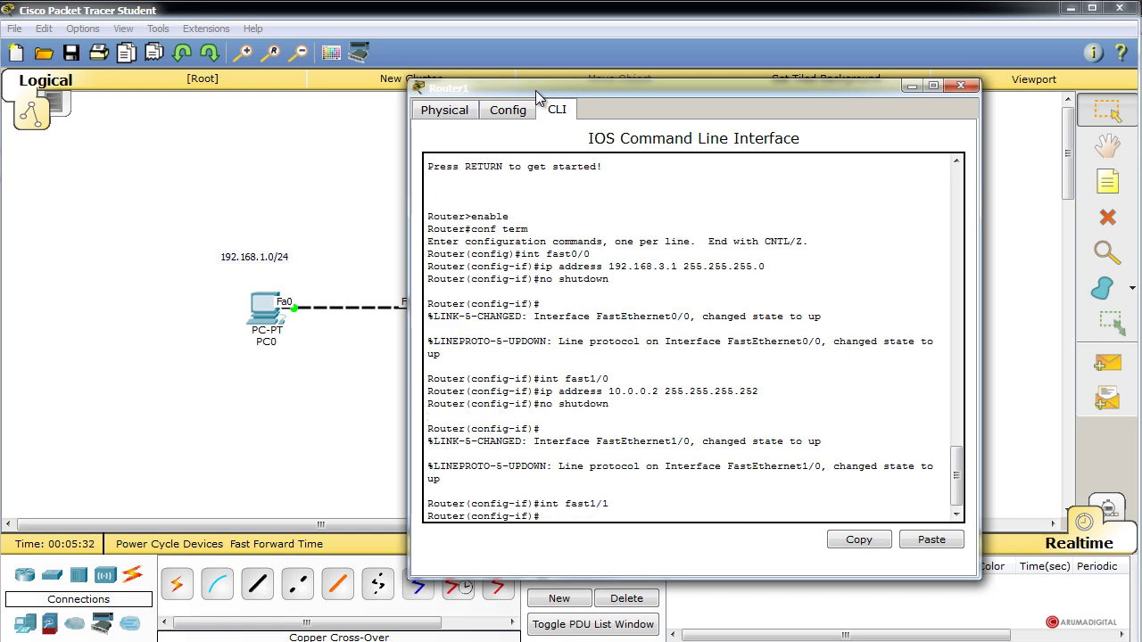
{"action": "key", "text": "Up"}
{"action": "key", "text": "Up"}
{"action": "key", "text": "Up"}
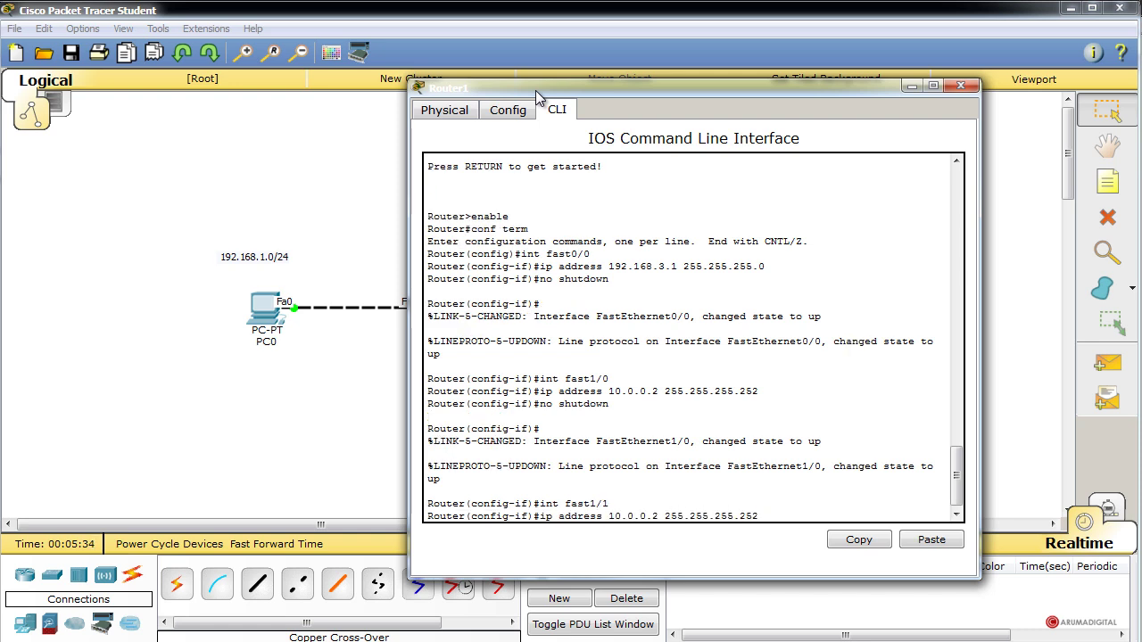
{"action": "key", "text": "BackSpace"}
{"action": "type", "text": "1"}
{"action": "key", "text": "Right"}
{"action": "key", "text": "Right"}
{"action": "key", "text": "Right"}
{"action": "key", "text": "Right"}
{"action": "key", "text": "Right"}
{"action": "key", "text": "Return"}
Enable Router1's interface fast1/1 with no shutdown and close the router's window.
{"action": "key", "text": "Up"}
{"action": "key", "text": "Up"}
{"action": "key", "text": "Up"}
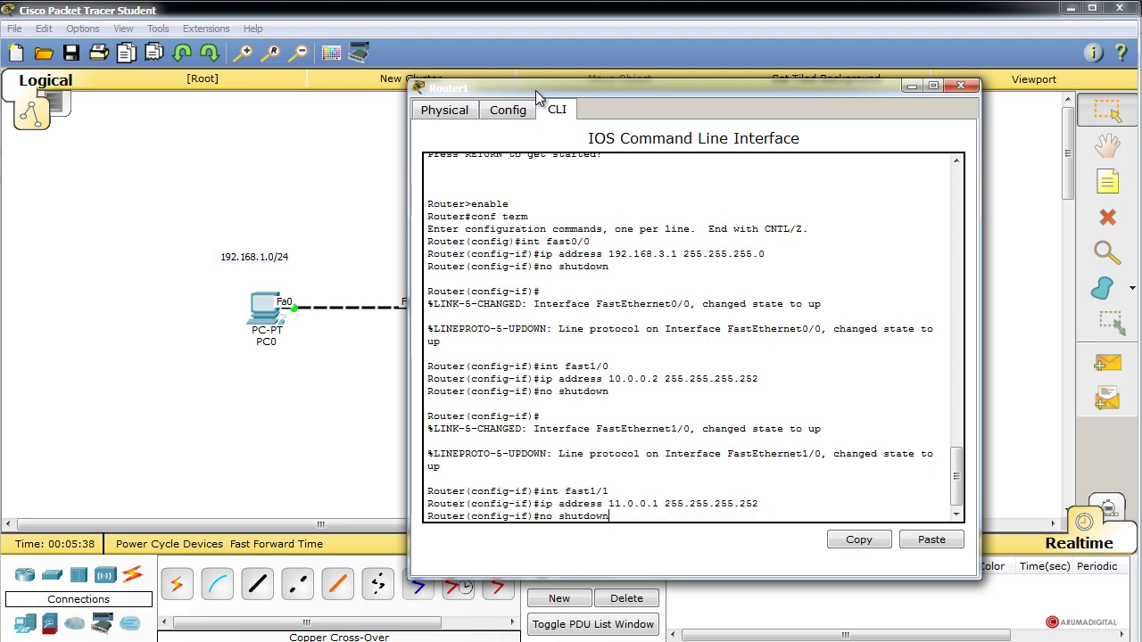
{"action": "key", "text": "Return"}
{"action": "key", "text": "Return"}
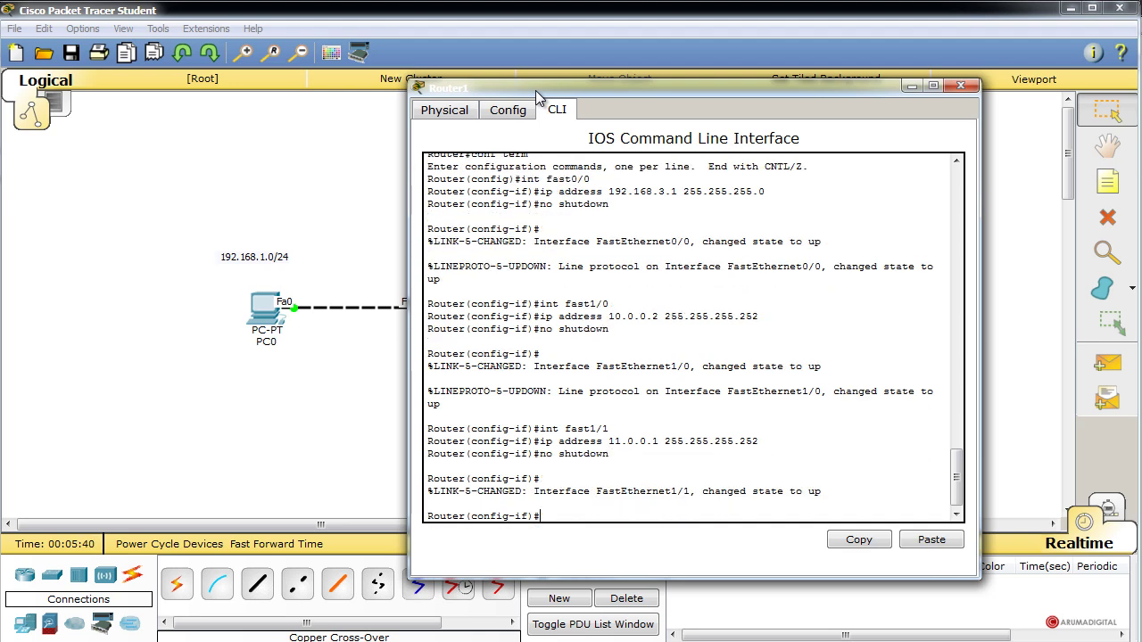
{"action": "left_click", "coordinate": [972, 85]}
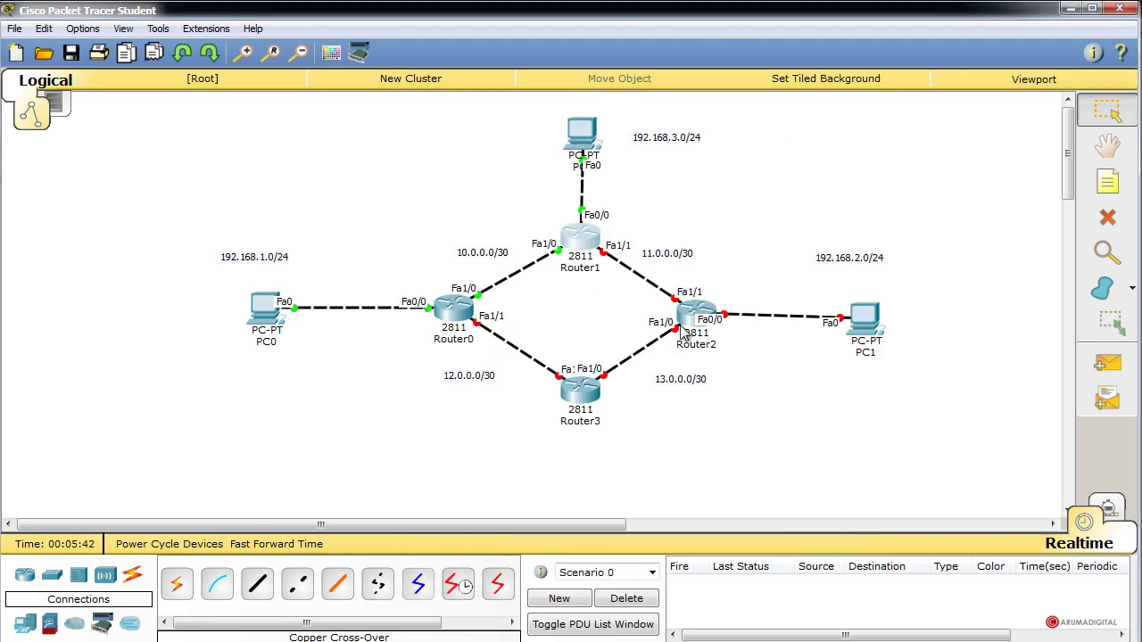
Open Router2's command line, decline the initial configuration dialog and enter global configuration mode with enable and conf term.
{"action": "left_click", "coordinate": [696, 313]}
{"action": "left_click_drag", "start_coordinate": [353, 253], "coordinate": [596, 125]}
{"action": "left_click", "coordinate": [455, 134]}
{"action": "type", "text": "n"}
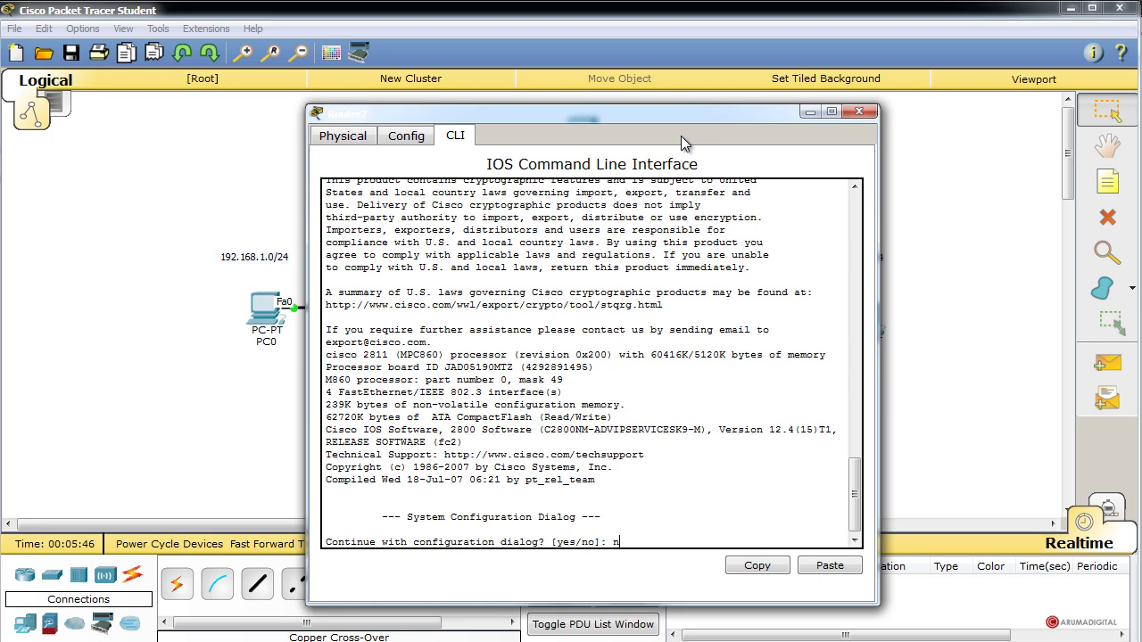
{"action": "key", "text": "Return"}
{"action": "key", "text": "Return"}
{"action": "type", "text": "enable"}
{"action": "key", "text": "Return"}
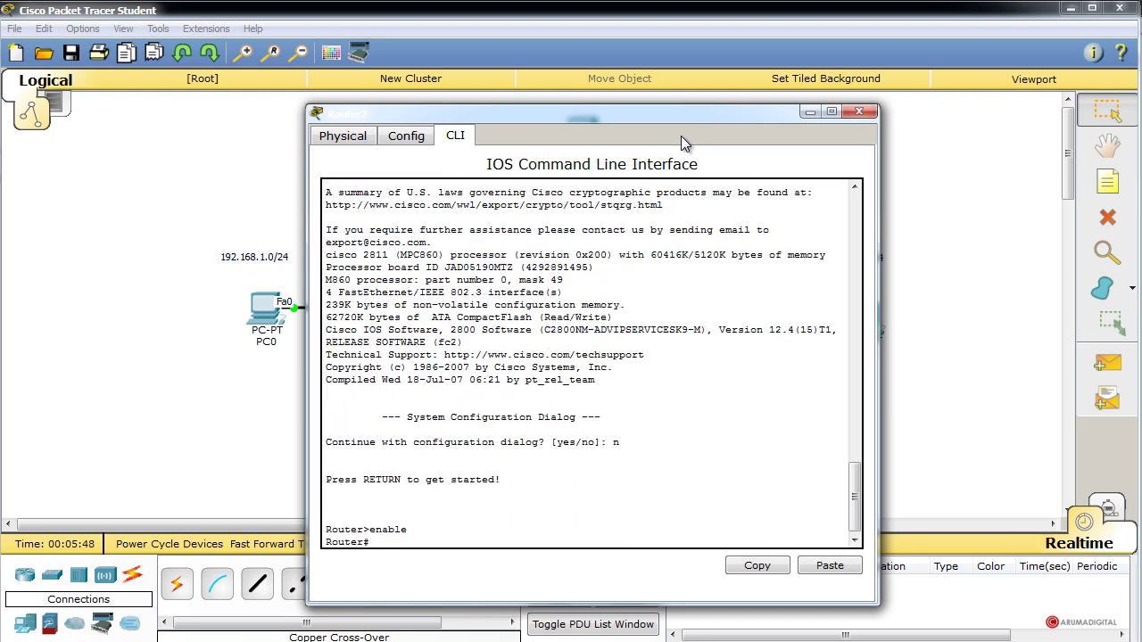
{"action": "type", "text": "conf term"}
{"action": "key", "text": "Return"}
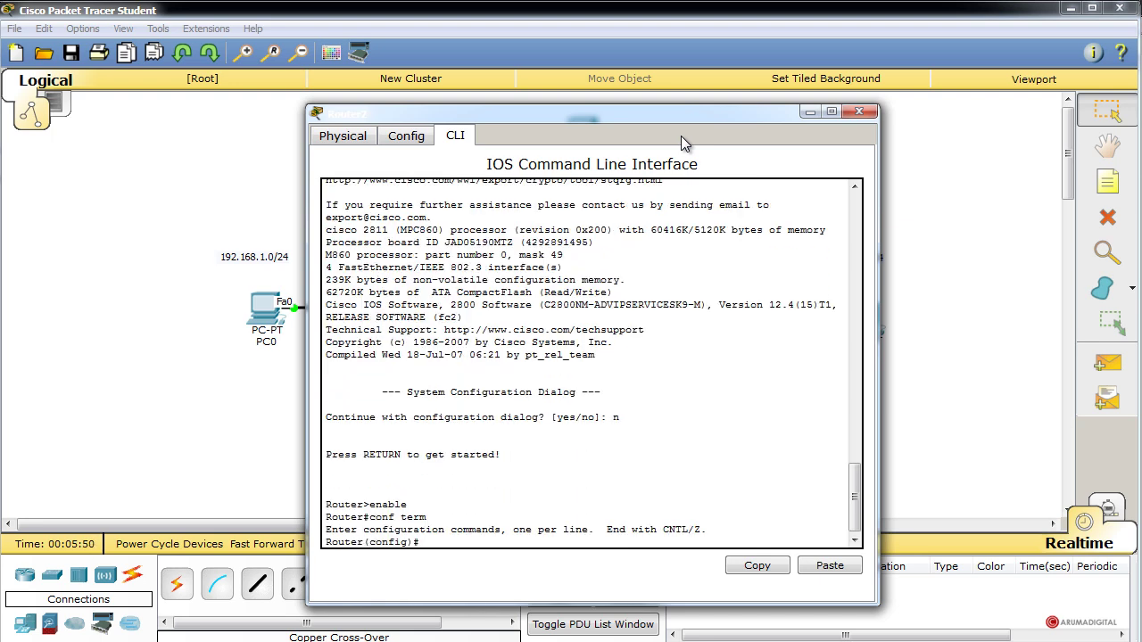
Give Router2's interface fast0/0 the address 192.168.2.1 with mask 255.255.255.0 and enable it with no shutdown.
{"action": "type", "text": "int fast0/0"}
{"action": "key", "text": "Return"}
{"action": "type", "text": "ip a"}
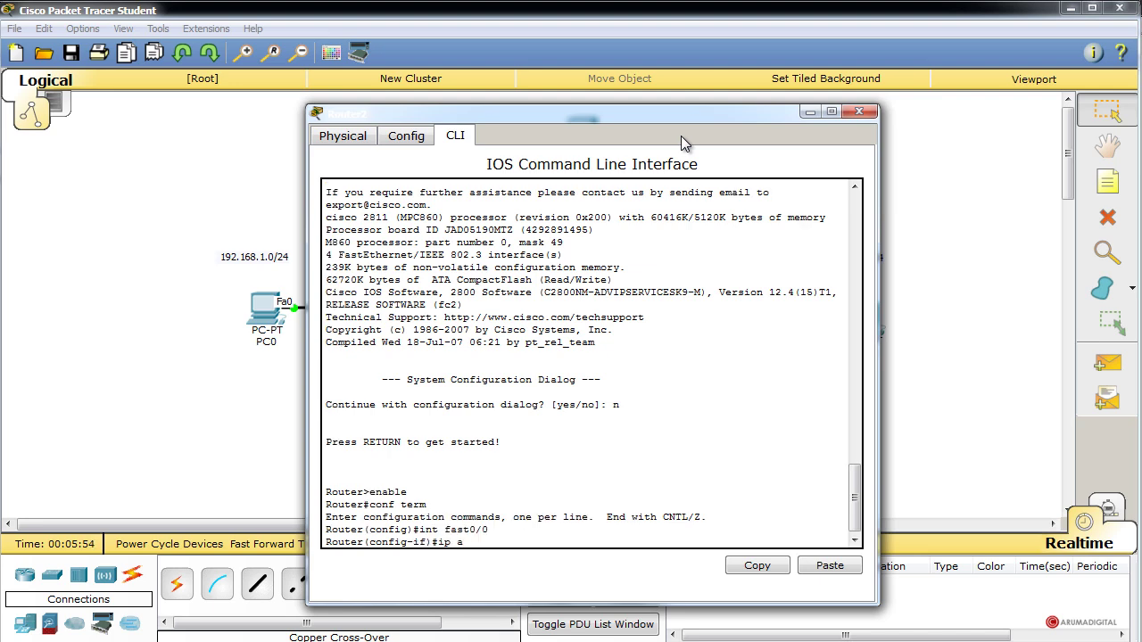
{"action": "type", "text": "ddress 192.168.2.1 255.255.255.0"}
{"action": "key", "text": "Return"}
{"action": "type", "text": "no shutdown"}
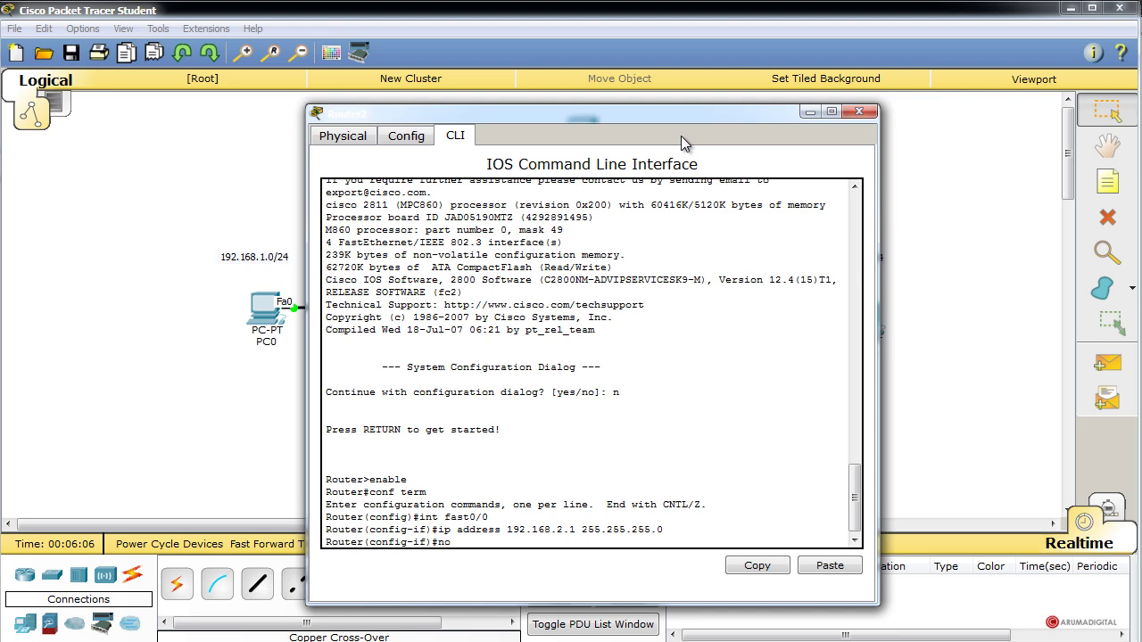
{"action": "key", "text": "Return"}
{"action": "key", "text": "Return"}
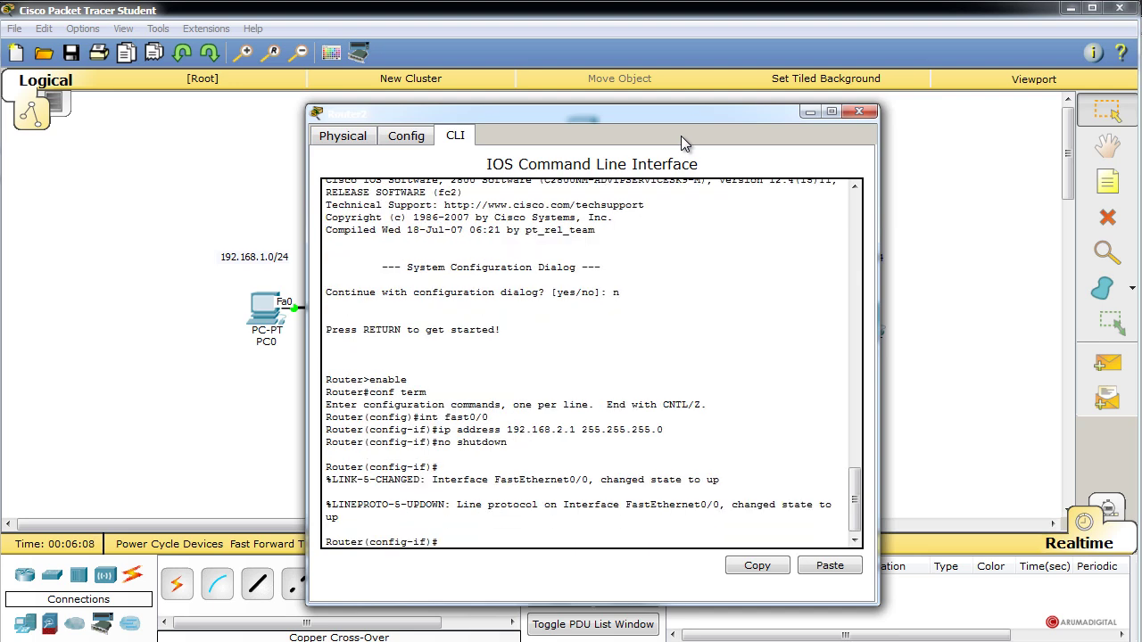
Give Router2's interface fast1/1 the address 11.0.0.2 with mask 255.255.255.252 and enable it with no shutdown.
{"action": "left_click_drag", "start_coordinate": [692, 113], "coordinate": [444, 108]}
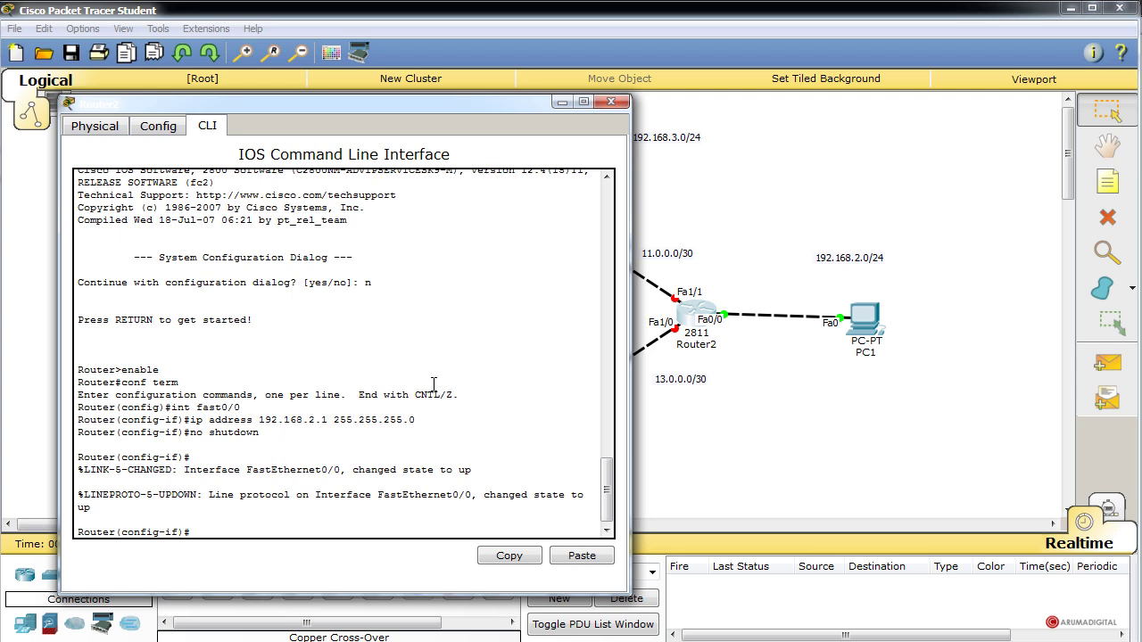
{"action": "type", "text": "int fast1/1"}
{"action": "key", "text": "Return"}
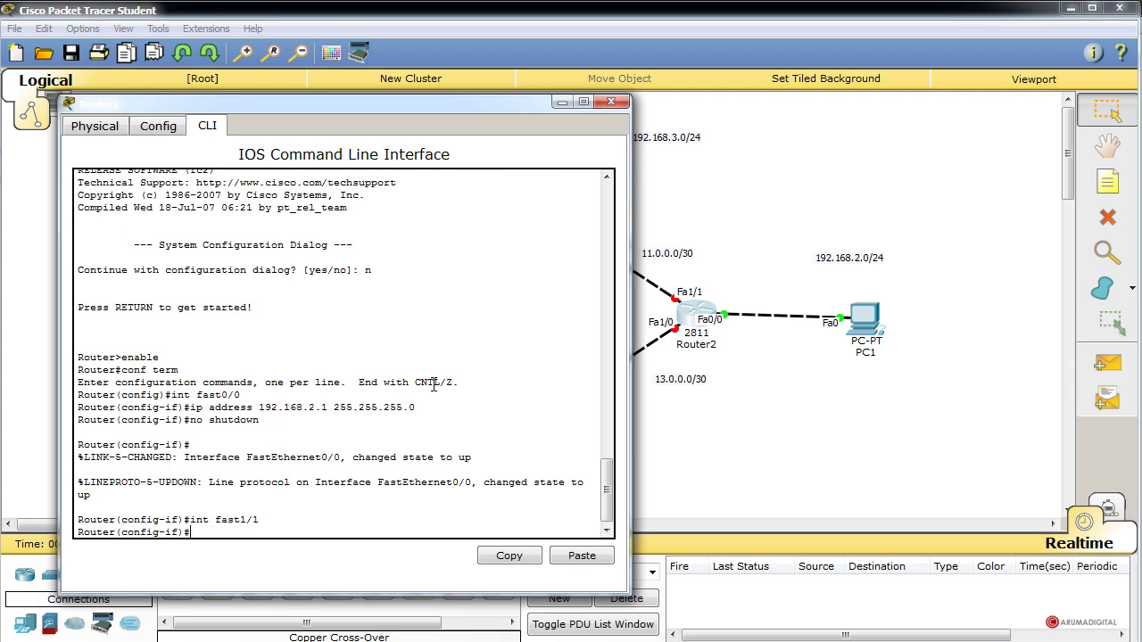
{"action": "type", "text": "ip address 11.0.0.2 255.255.255.2"}
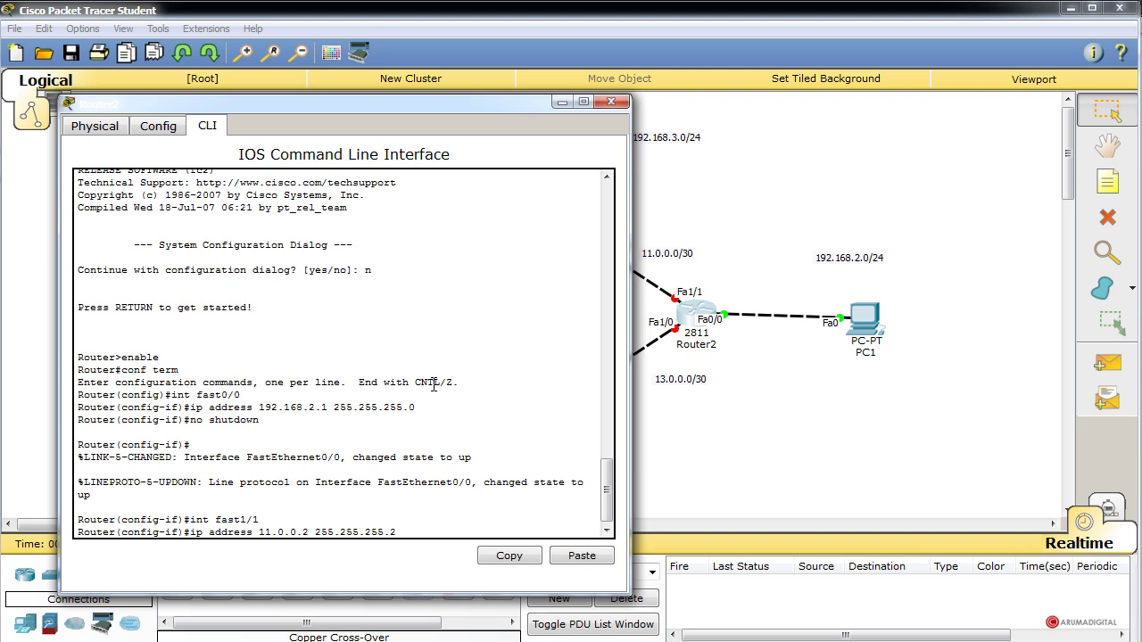
{"action": "type", "text": "52"}
{"action": "key", "text": "Return"}
{"action": "type", "text": "no s"}
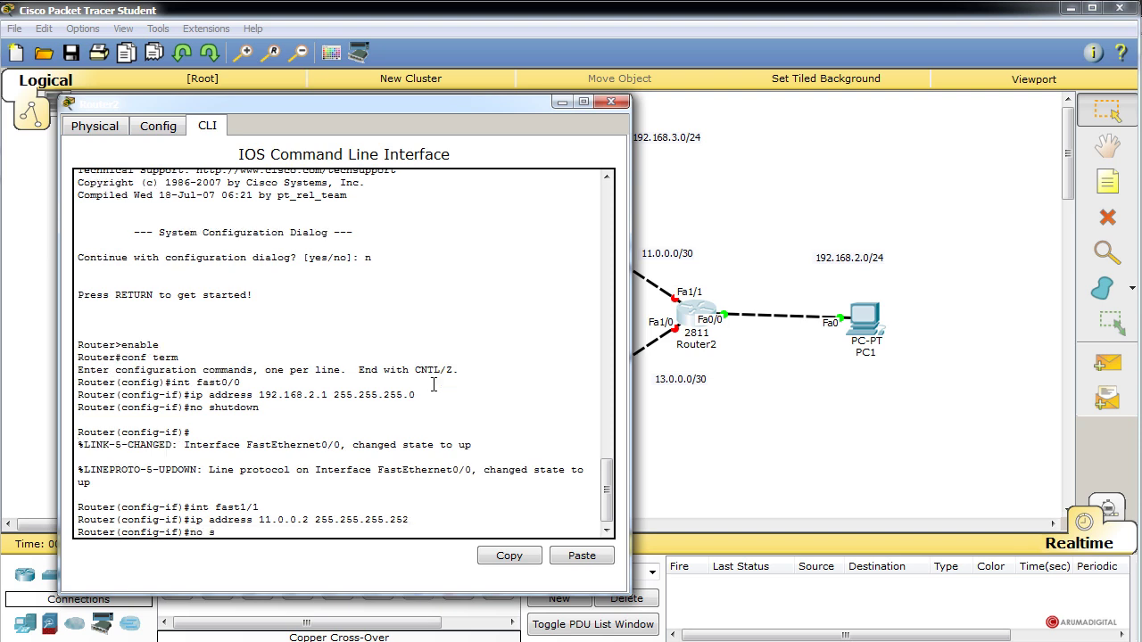
{"action": "type", "text": "hutdown"}
{"action": "key", "text": "Return"}
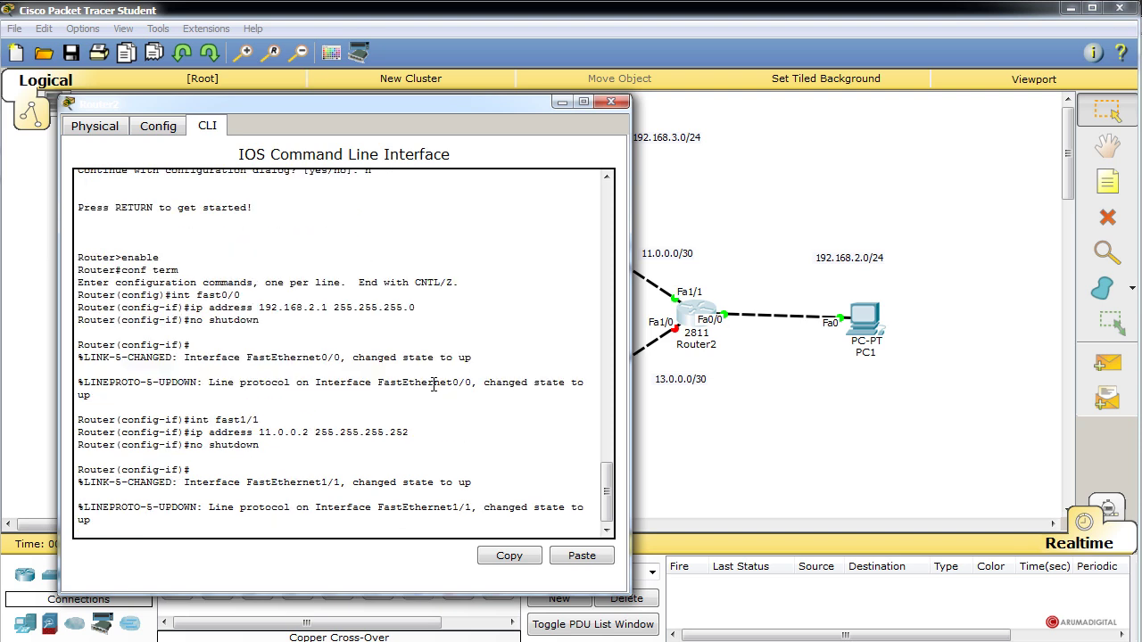
Assign IP address 13.0.0.2 with mask 255.255.255.252 to Router2's interface fast1/0.
{"action": "key", "text": "Up"}
{"action": "key", "text": "Up"}
{"action": "key", "text": "Up"}
{"action": "key", "text": "BackSpace"}
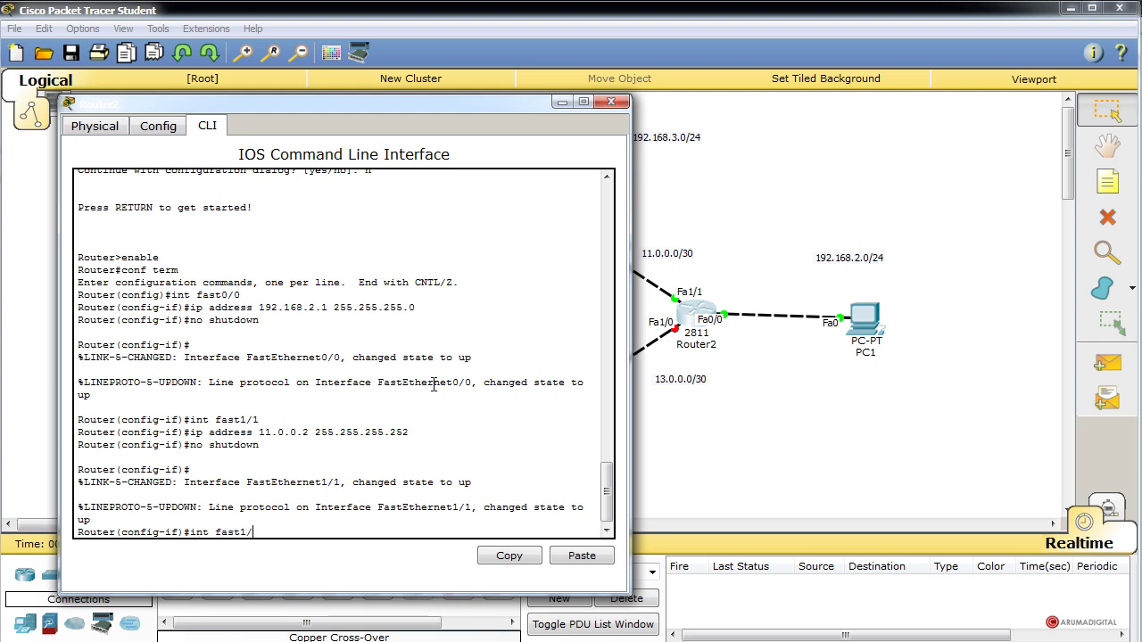
{"action": "type", "text": "0"}
{"action": "key", "text": "Return"}
{"action": "key", "text": "Up"}
{"action": "key", "text": "Up"}
{"action": "key", "text": "Up"}
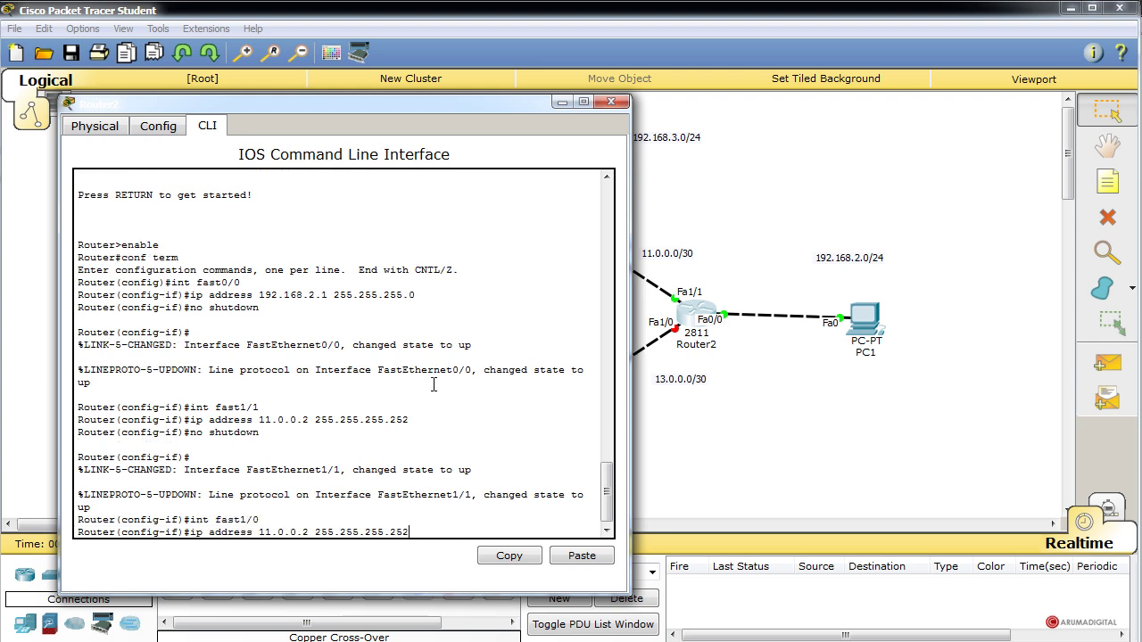
{"action": "key", "text": "Left"}
{"action": "key", "text": "Left"}
{"action": "key", "text": "Left"}
{"action": "key", "text": "Left"}
{"action": "key", "text": "Left"}
{"action": "key", "text": "Left"}
{"action": "key", "text": "Left"}
{"action": "key", "text": "Left"}
{"action": "key", "text": "Left"}
{"action": "key", "text": "Left"}
{"action": "key", "text": "Left"}
{"action": "key", "text": "Left"}
{"action": "key", "text": "BackSpace"}
{"action": "type", "text": "3"}
{"action": "key", "text": "Return"}
Enable Router2's interface fast1/0 with no shutdown and close the router's window.
{"action": "key", "text": "Up"}
{"action": "key", "text": "Up"}
{"action": "key", "text": "Up"}
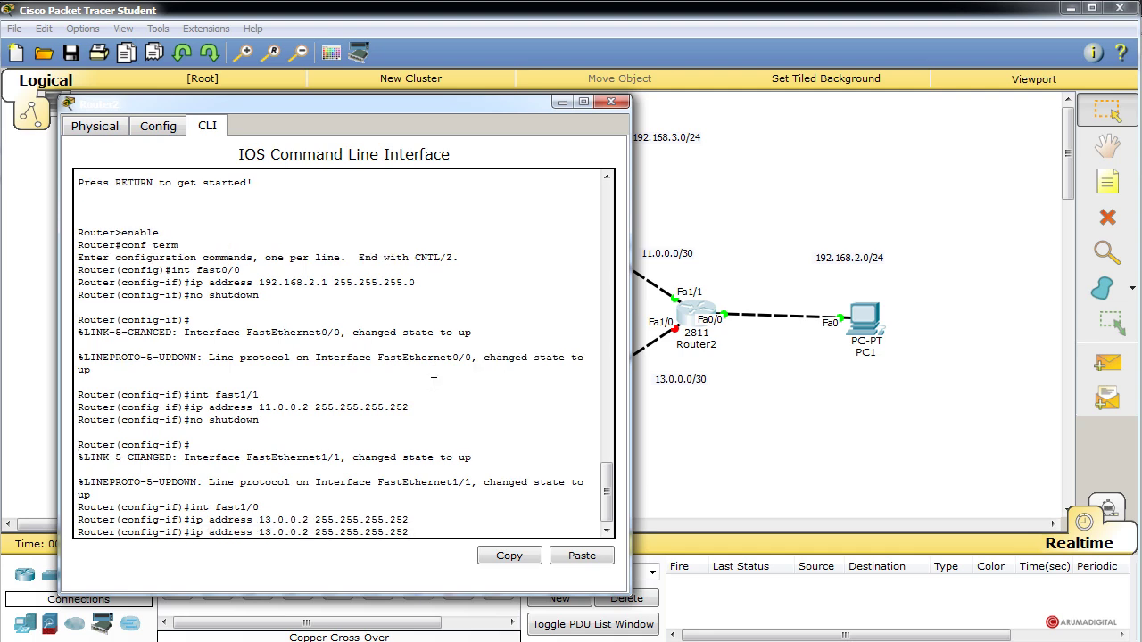
{"action": "key", "text": "Return"}
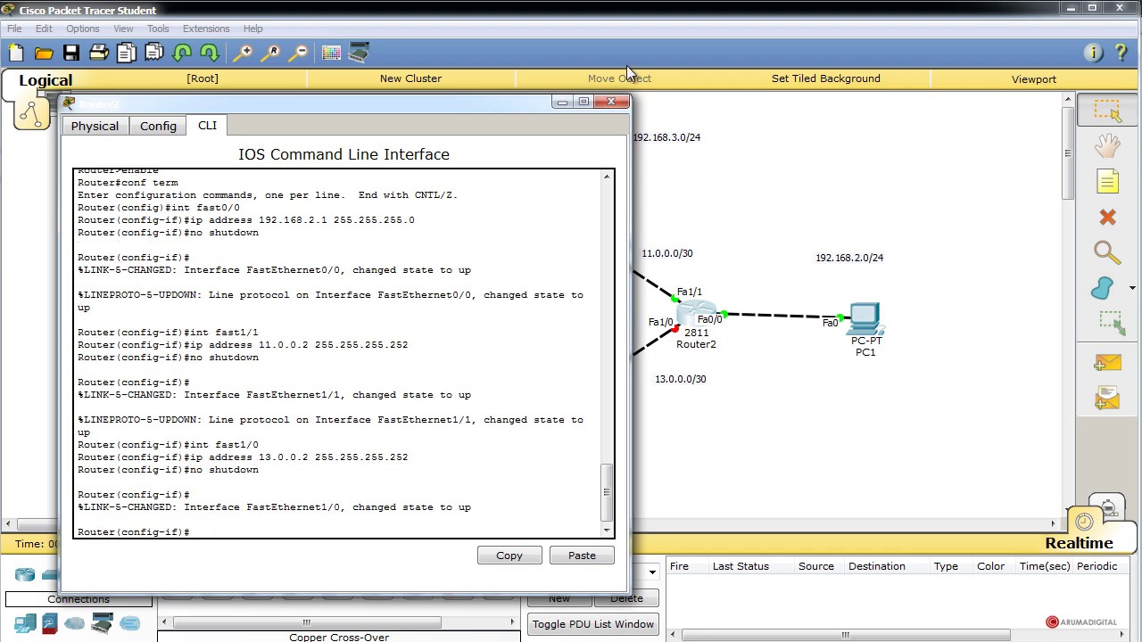
{"action": "left_click", "coordinate": [611, 102]}
Open Router3's command line, decline the initial configuration dialog and enter global configuration mode with enable and conf term.
{"action": "left_click", "coordinate": [581, 392]}
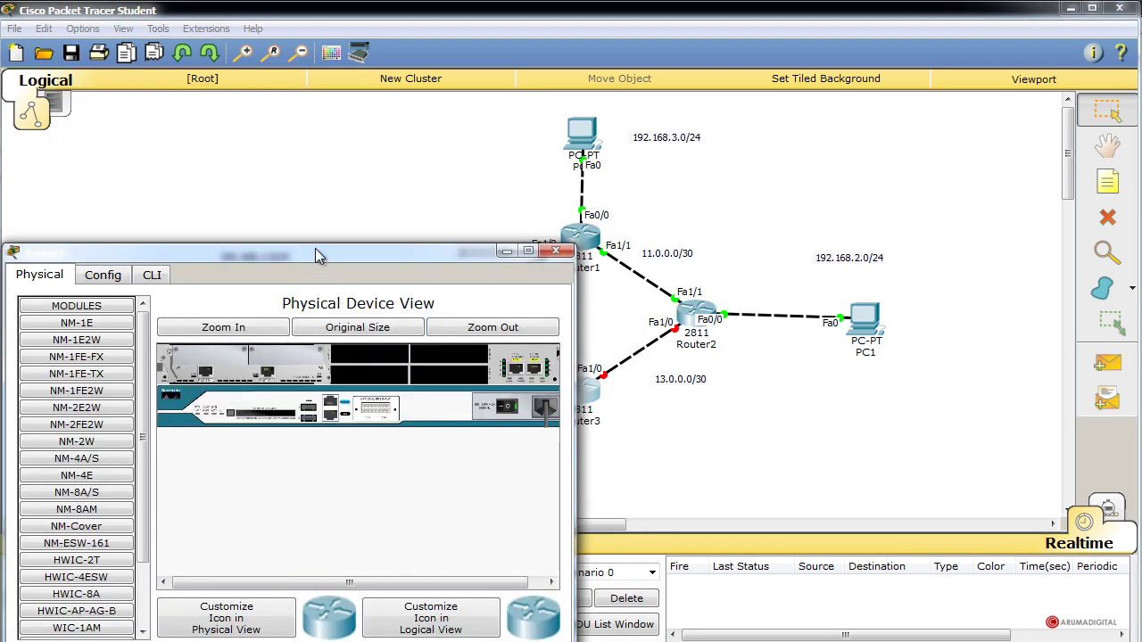
{"action": "left_click_drag", "start_coordinate": [317, 250], "coordinate": [510, 87]}
{"action": "left_click", "coordinate": [321, 113]}
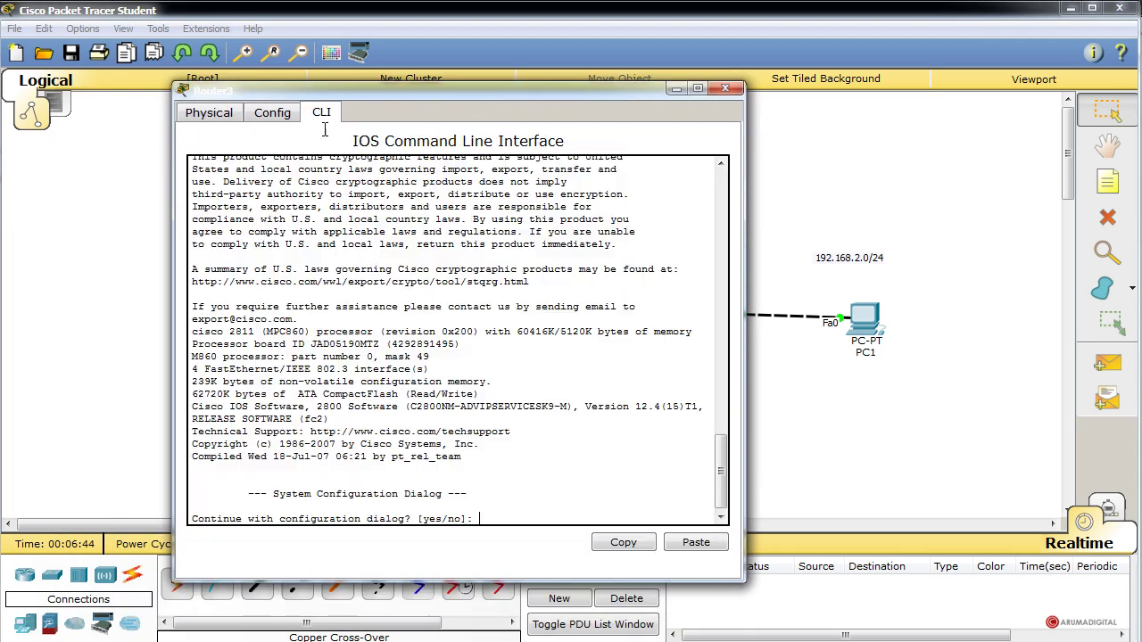
{"action": "type", "text": "n"}
{"action": "key", "text": "Return"}
{"action": "key", "text": "Return"}
{"action": "type", "text": "enabl"}
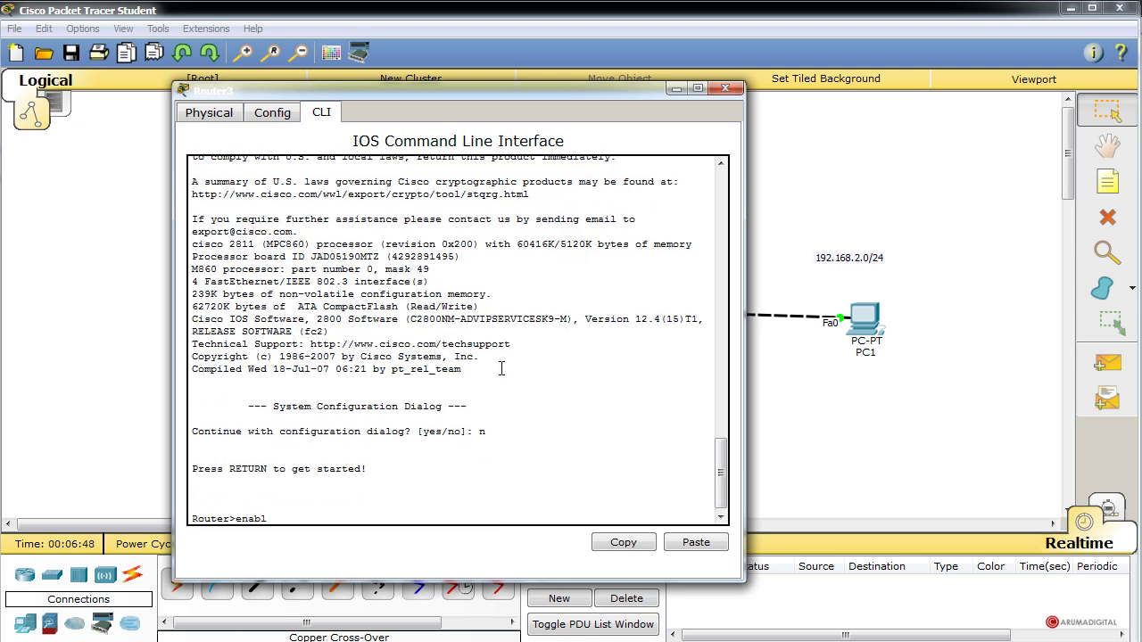
{"action": "type", "text": "e"}
{"action": "key", "text": "Return"}
{"action": "type", "text": "conf term"}
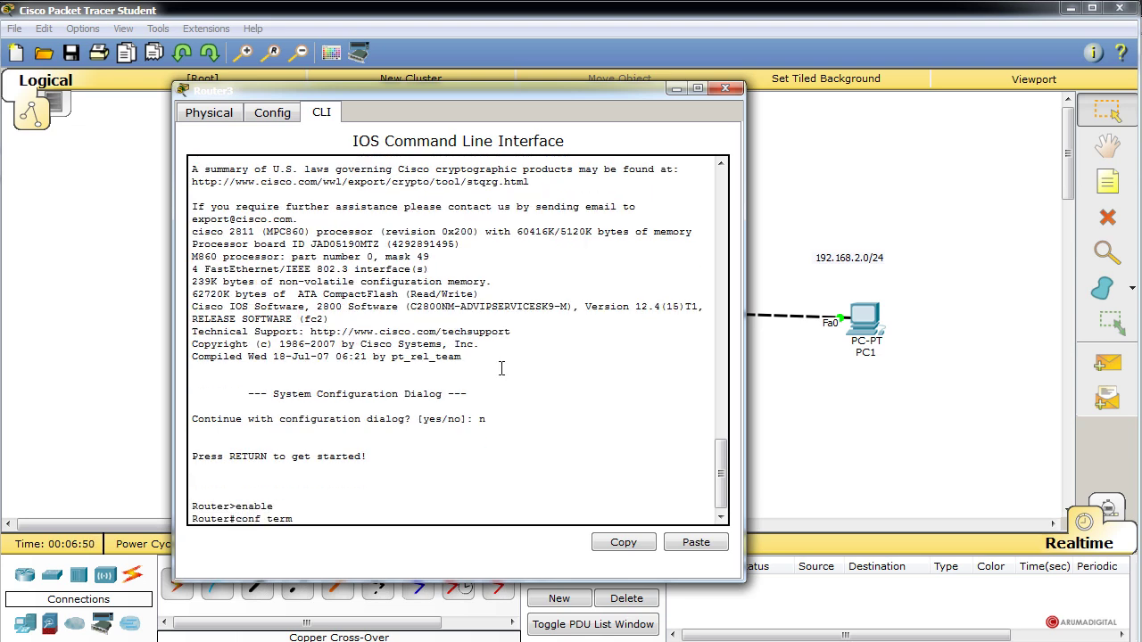
{"action": "key", "text": "Return"}
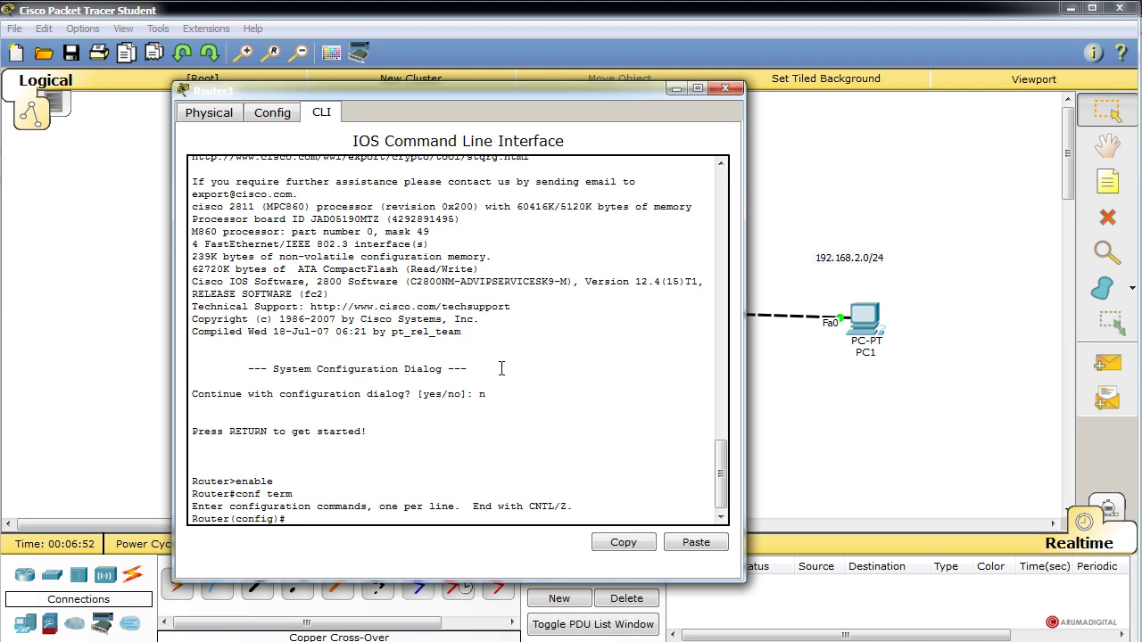
Give Router3's interface fast1/1 the address 12.0.0.2 with mask 255.255.255.252 and enable it with no shutdown.
{"action": "type", "text": "int fast"}
{"action": "left_click_drag", "start_coordinate": [486, 93], "coordinate": [664, 73]}
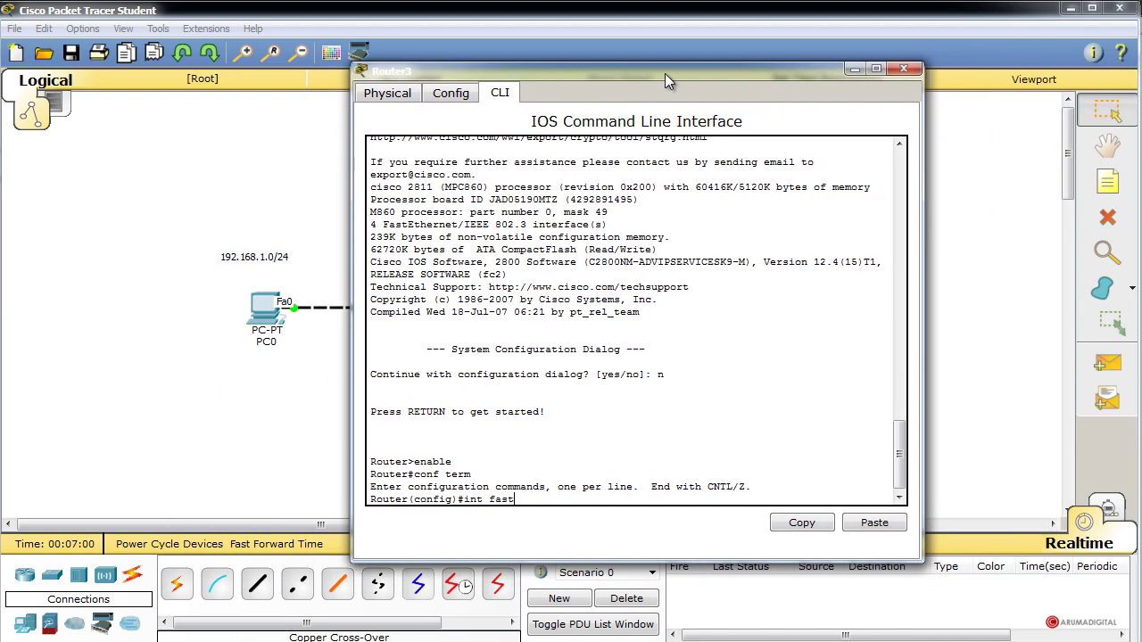
{"action": "type", "text": "1/1"}
{"action": "key", "text": "Return"}
{"action": "type", "text": "ig-if)#i"}
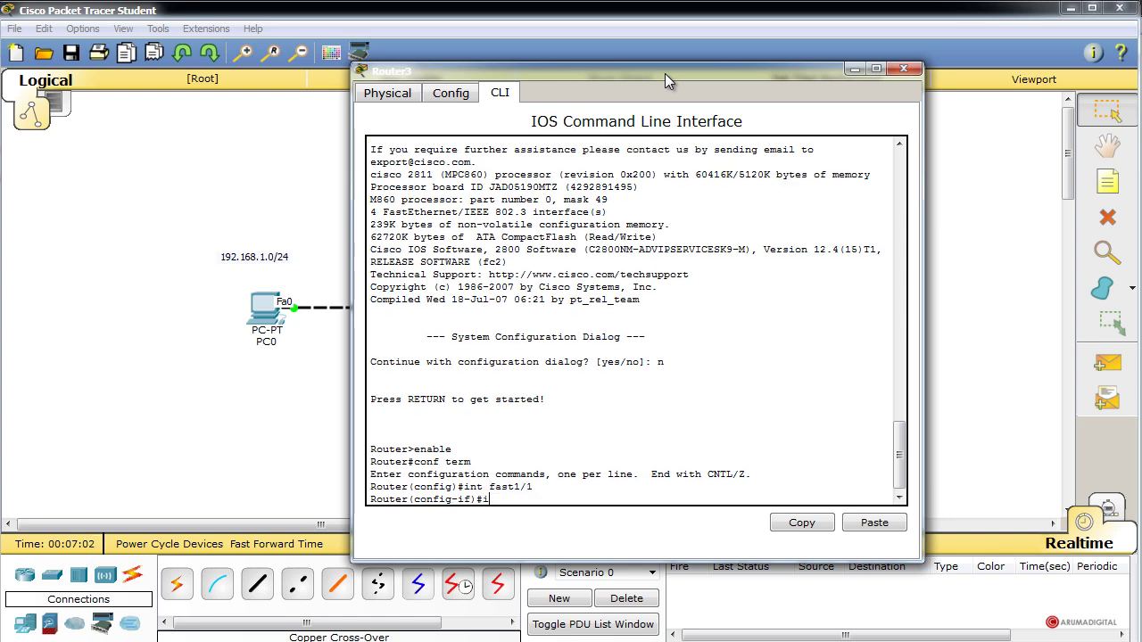
{"action": "type", "text": "p address 12.0.0"}
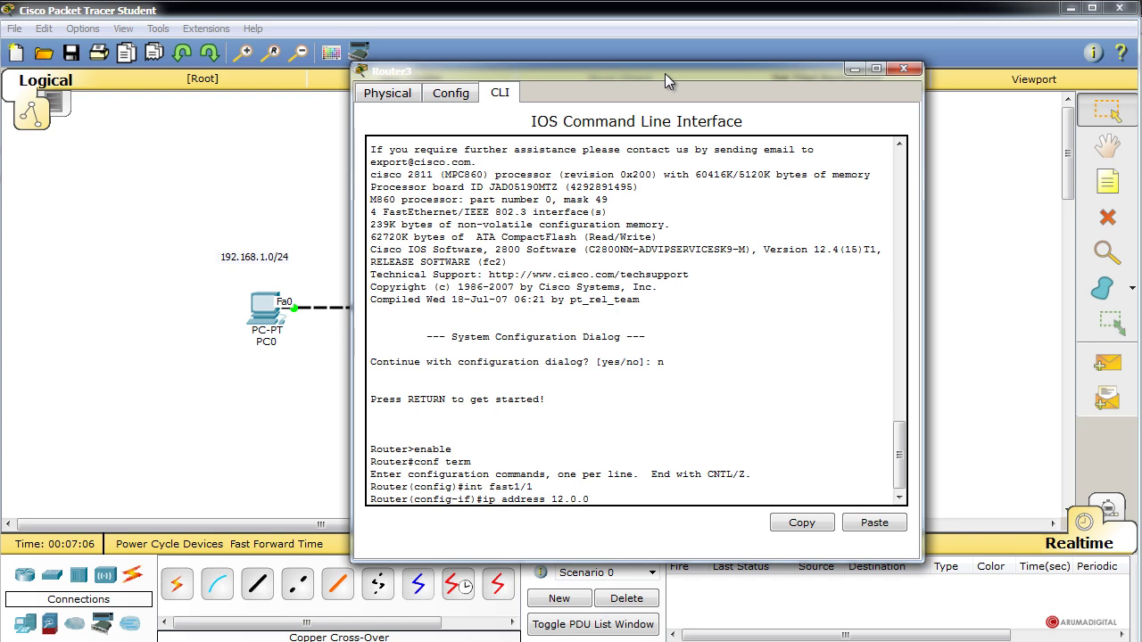
{"action": "type", "text": "2 255.255.255.252"}
{"action": "key", "text": "Return"}
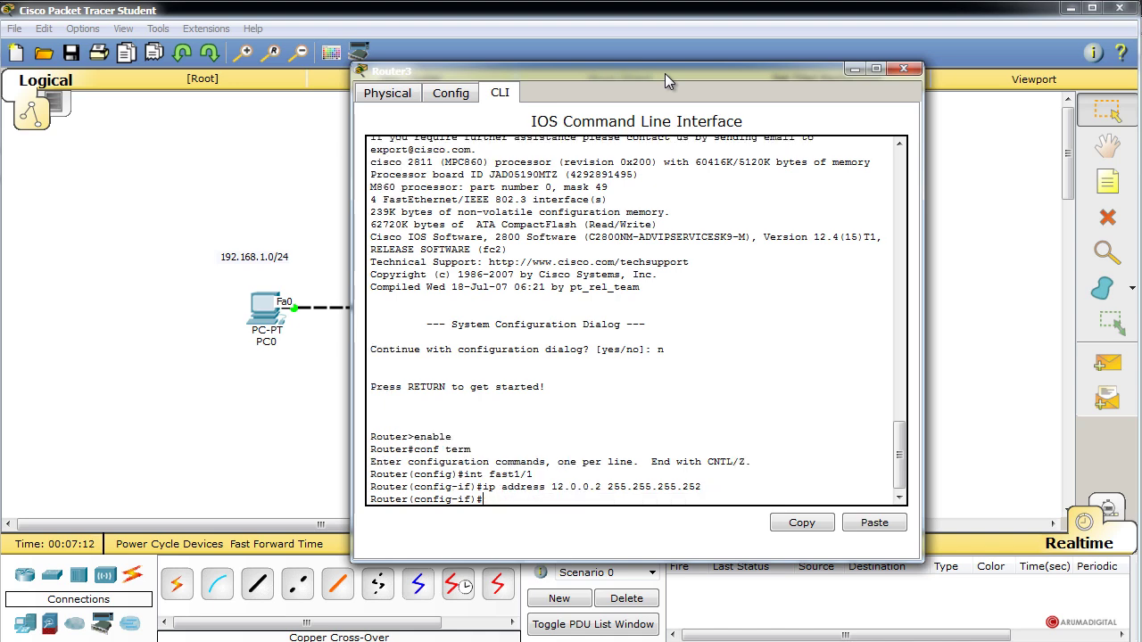
{"action": "type", "text": "no shutdown"}
{"action": "key", "text": "Return"}
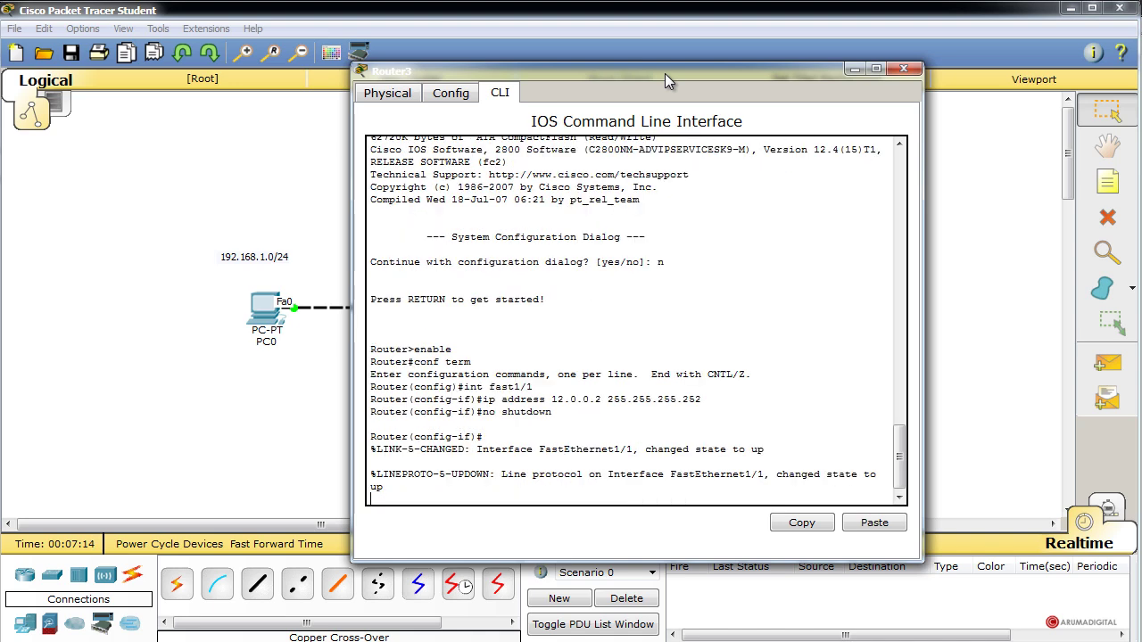
Assign IP address 13.0.0.1 with mask 255.255.255.252 to Router3's interface fast1/0.
{"action": "key", "text": "Up"}
{"action": "key", "text": "Up"}
{"action": "key", "text": "Up"}
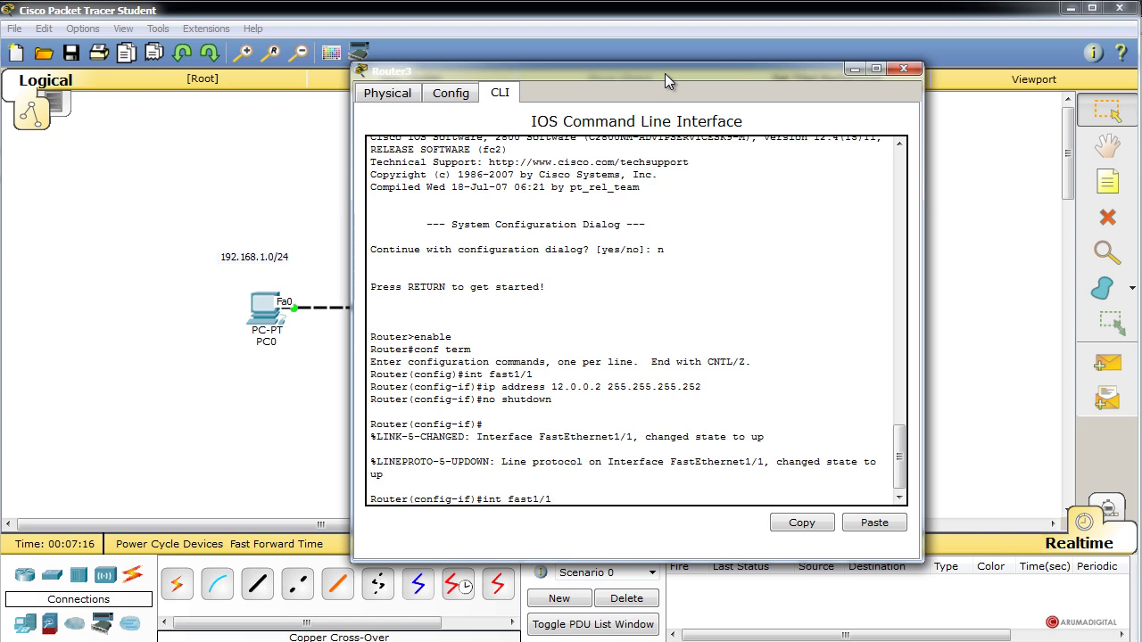
{"action": "key", "text": "BackSpace"}
{"action": "type", "text": "0"}
{"action": "key", "text": "Return"}
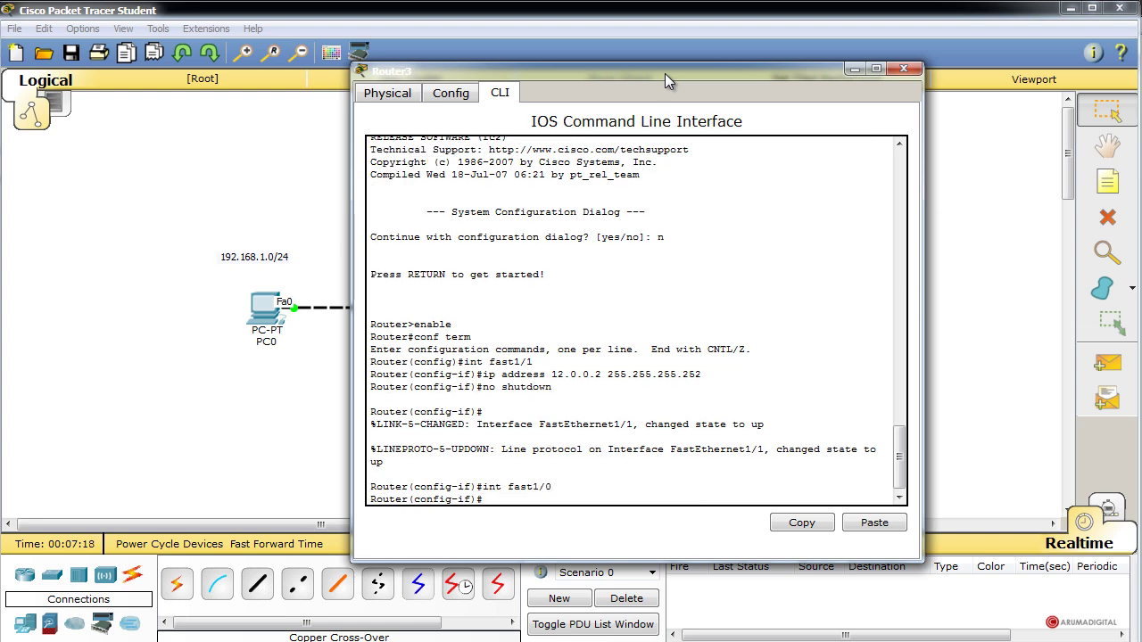
{"action": "key", "text": "Up"}
{"action": "key", "text": "Up"}
{"action": "key", "text": "Up"}
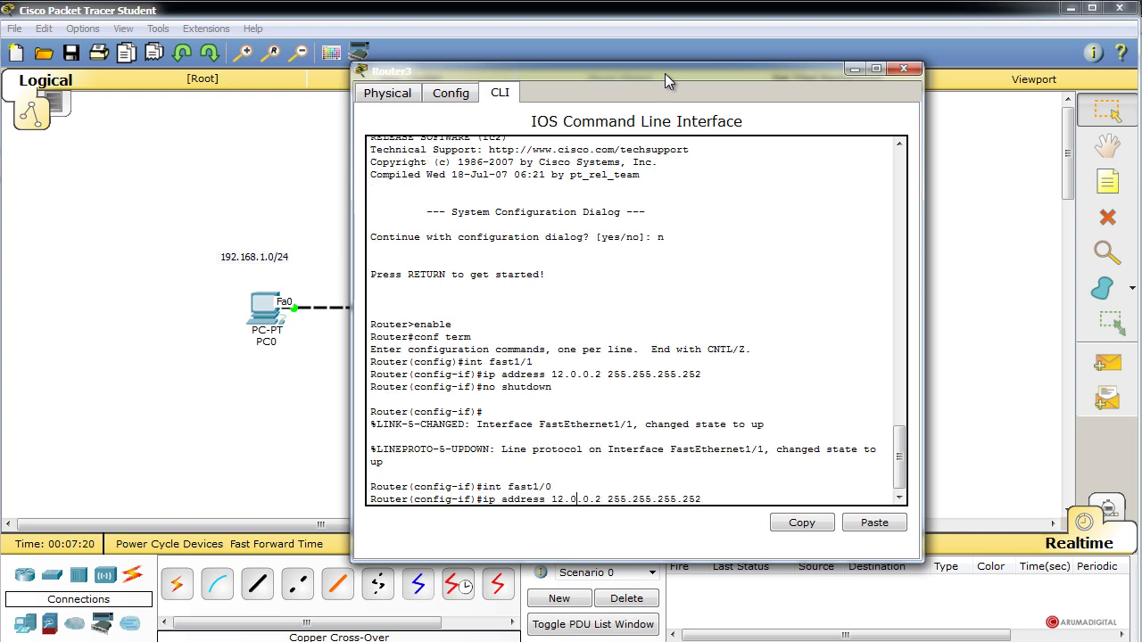
{"action": "key", "text": "Left"}
{"action": "key", "text": "Left"}
{"action": "key", "text": "BackSpace"}
{"action": "type", "text": "3"}
{"action": "key", "text": "Return"}
Enable Router3's interface fast1/0 with no shutdown and close the router's window.
{"action": "type", "text": "no shutdown"}
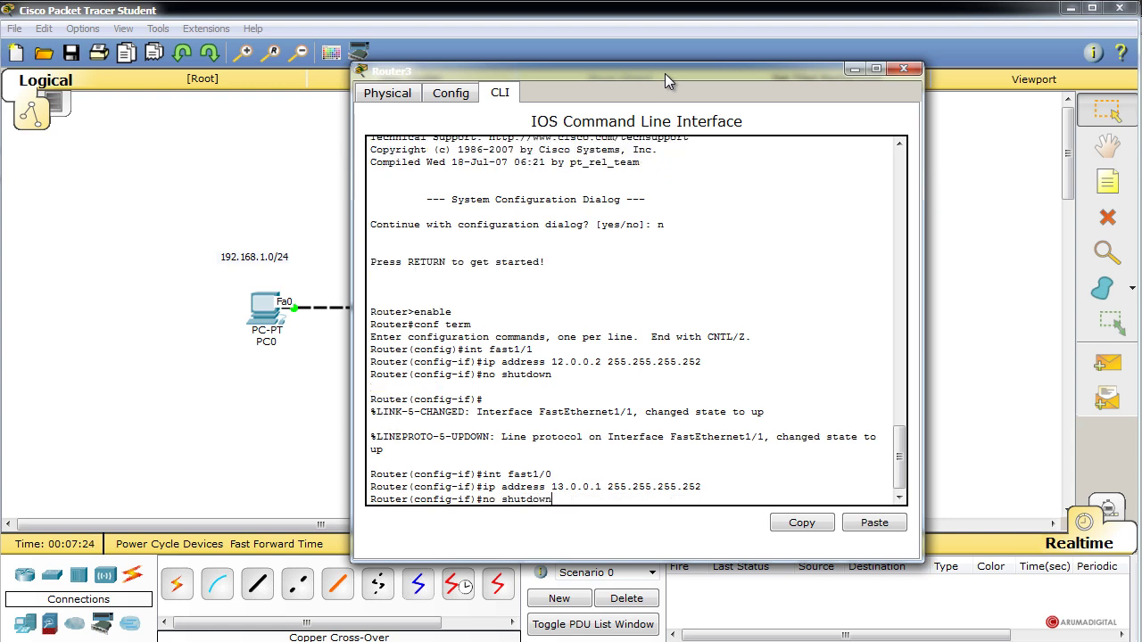
{"action": "key", "text": "Return"}
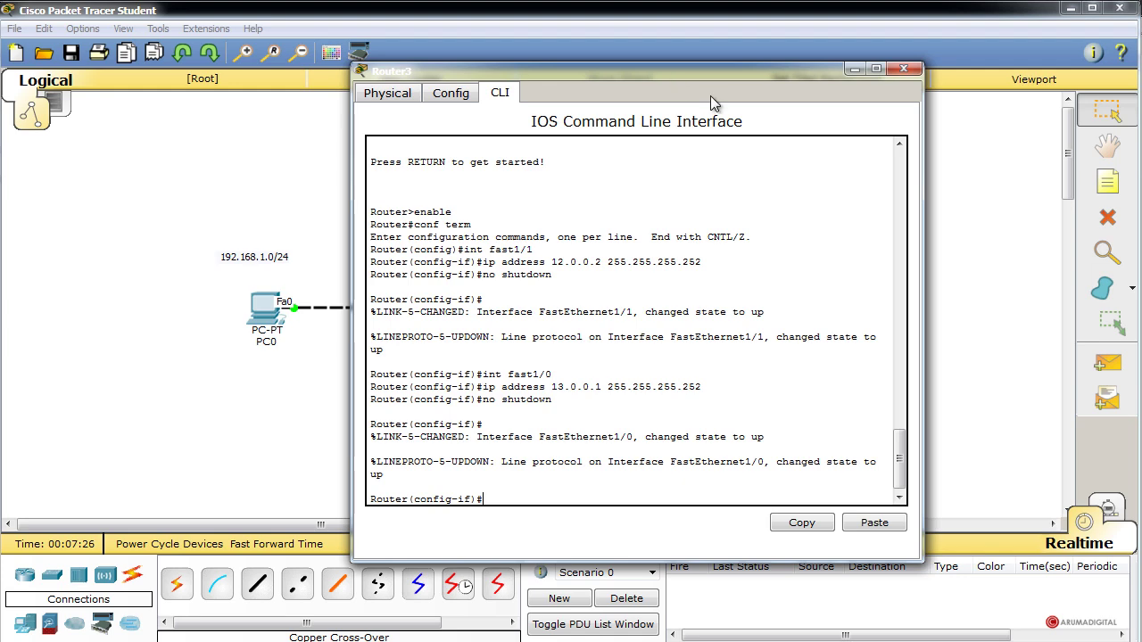
{"action": "left_click", "coordinate": [903, 69]}
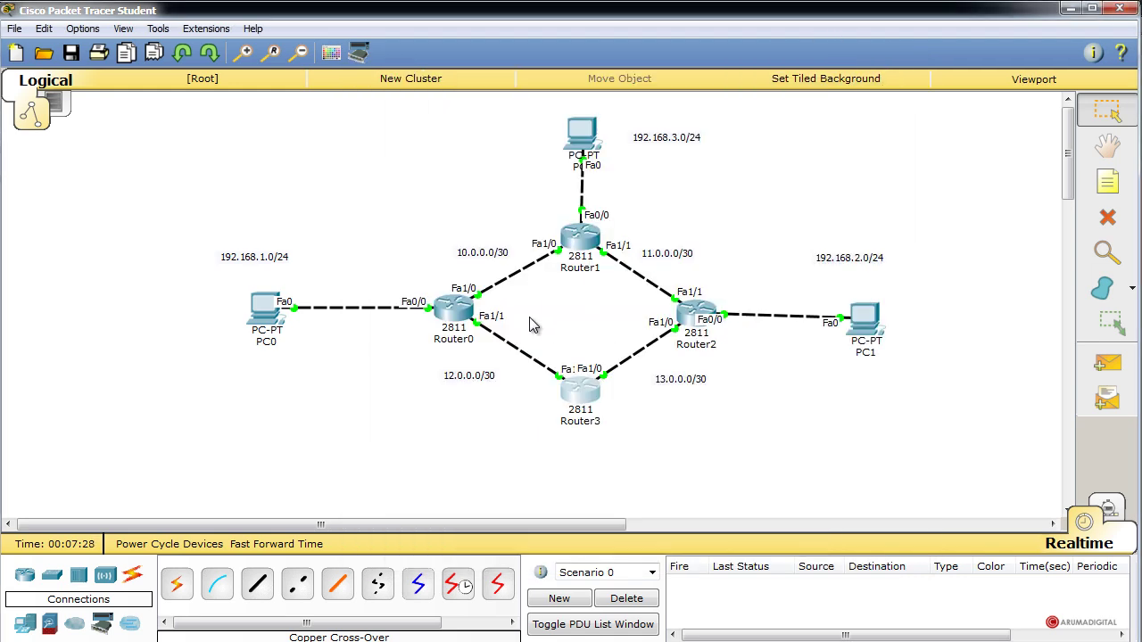
In Router0's command line, leave interface configuration and start the RIP routing process with version 2.
{"action": "left_click", "coordinate": [470, 308]}
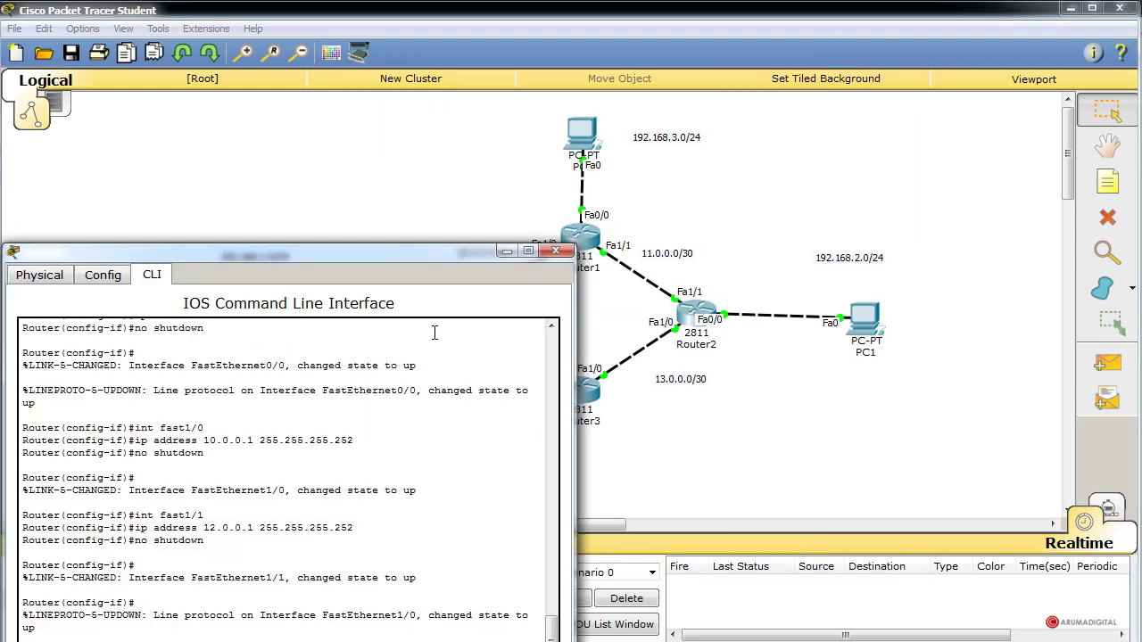
{"action": "left_click_drag", "start_coordinate": [340, 256], "coordinate": [675, 107]}
{"action": "key", "text": "Return"}
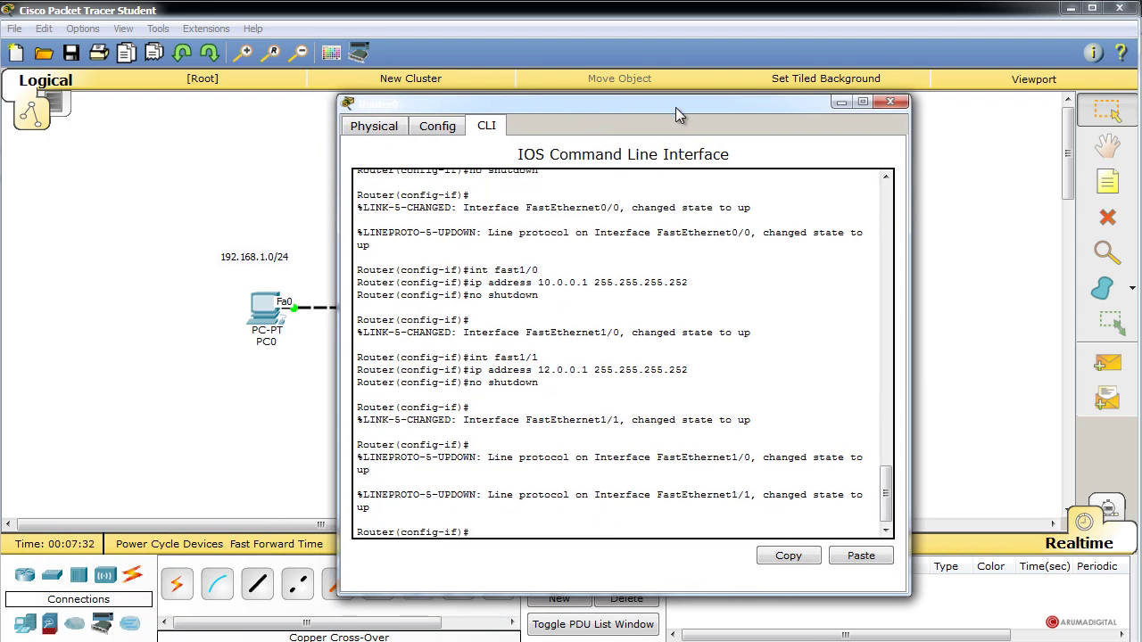
{"action": "type", "text": "exit"}
{"action": "key", "text": "Return"}
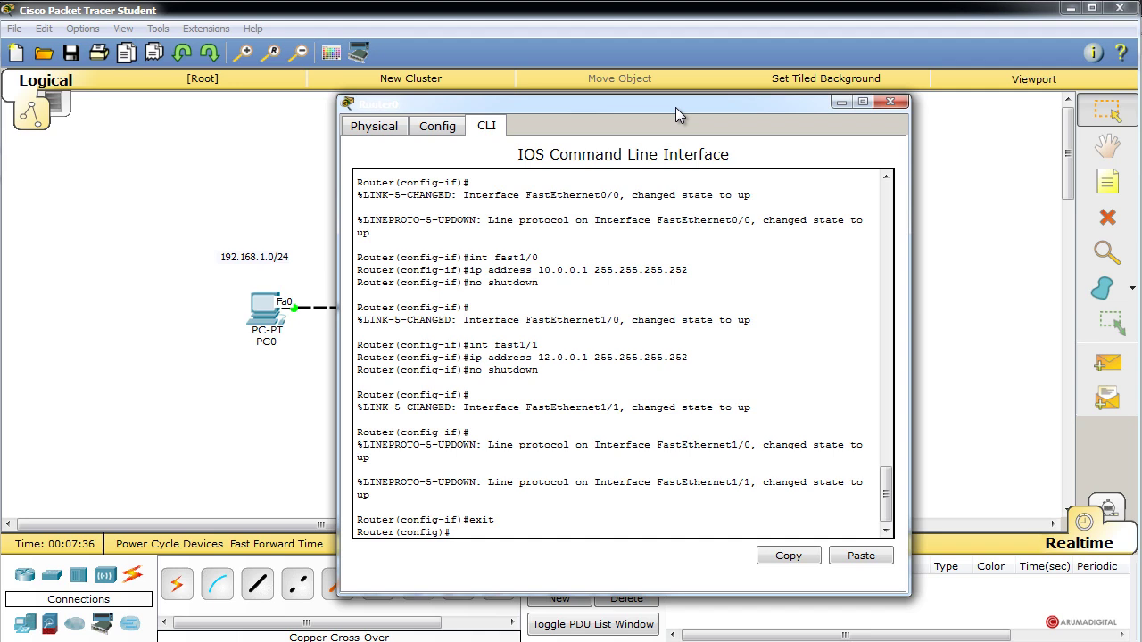
{"action": "type", "text": "router rip"}
{"action": "key", "text": "Return"}
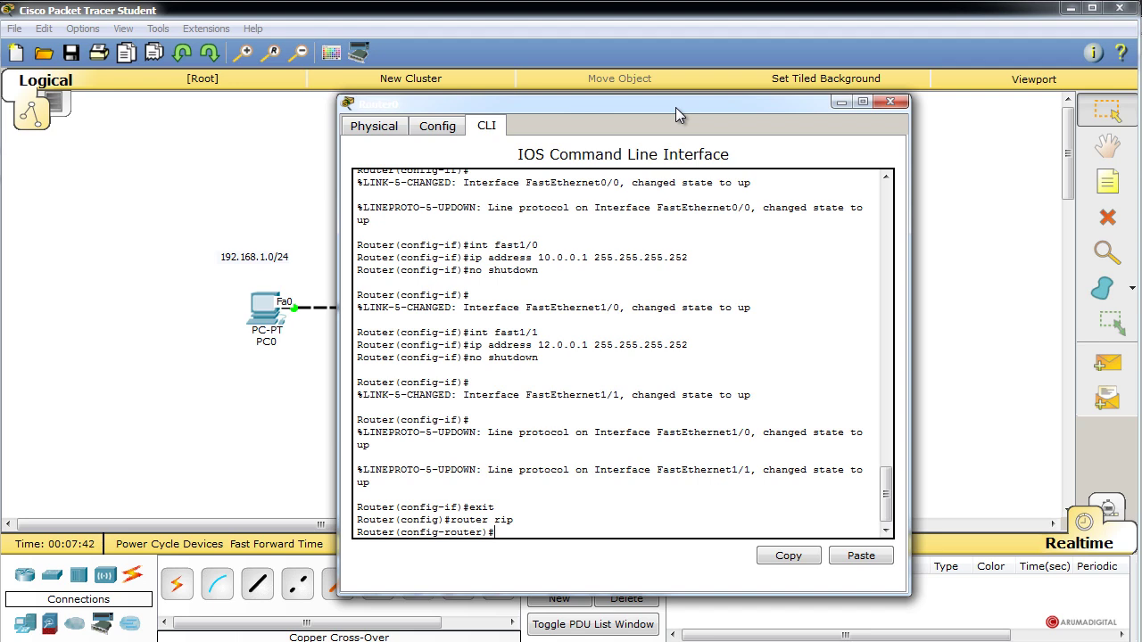
{"action": "type", "text": "version 2"}
{"action": "key", "text": "Return"}
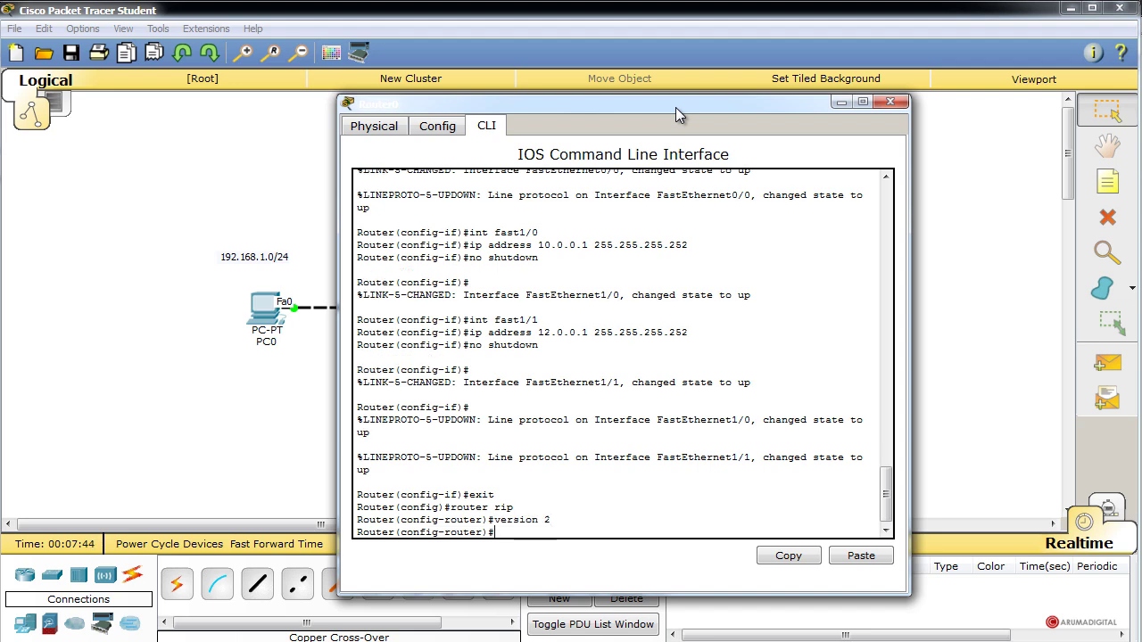
Add the networks 192.168.1.0 and 10.0.0.0 to Router0's RIP configuration.
{"action": "type", "text": "network 192.168.1.0"}
{"action": "key", "text": "Return"}
{"action": "type", "text": "network 10.0.0"}
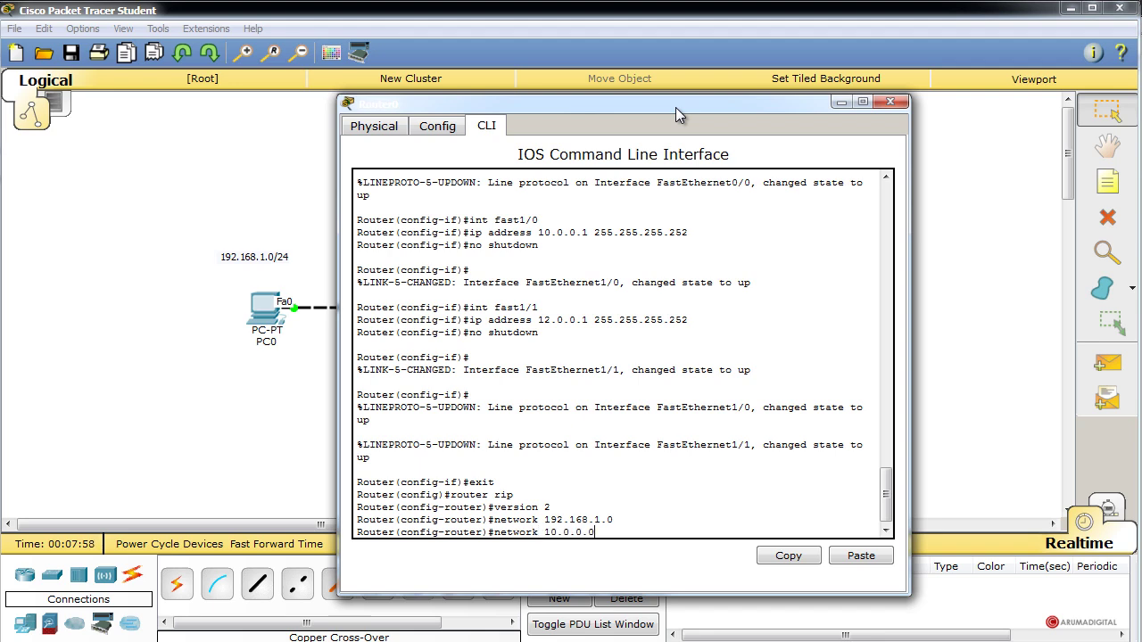
{"action": "key", "text": "Return"}
Add the network 12.0.0.0 to Router0's RIP configuration and close the router's window.
{"action": "key", "text": "Up"}
{"action": "key", "text": "Up"}
{"action": "key", "text": "Down"}
{"action": "key", "text": "Left"}
{"action": "key", "text": "Left"}
{"action": "key", "text": "Left"}
{"action": "key", "text": "Left"}
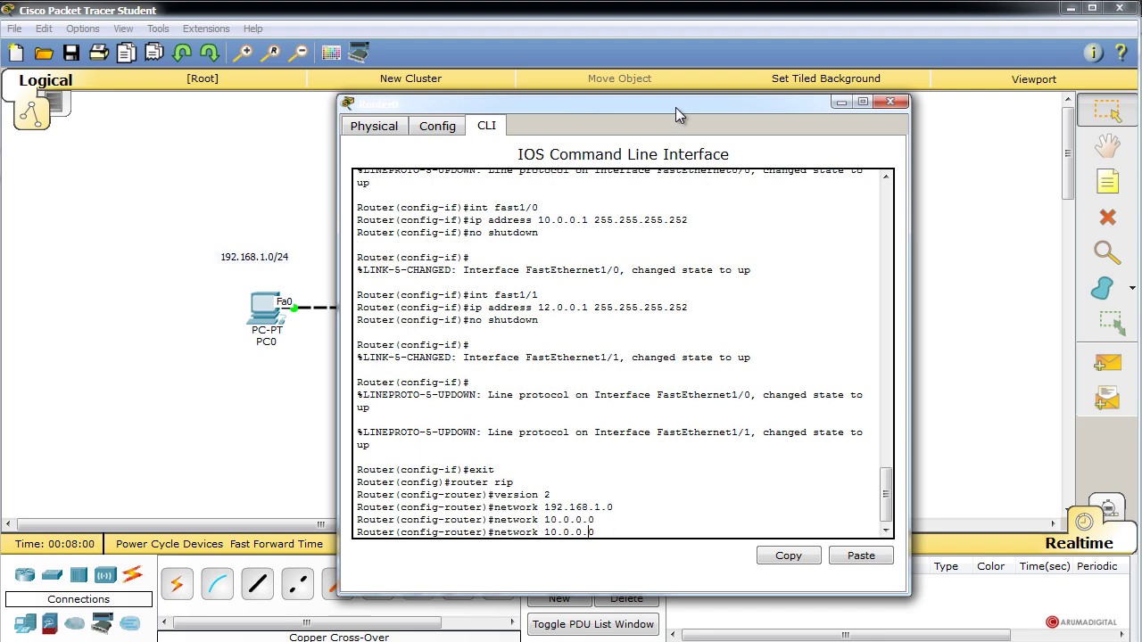
{"action": "key", "text": "BackSpace"}
{"action": "type", "text": "2"}
{"action": "key", "text": "Return"}
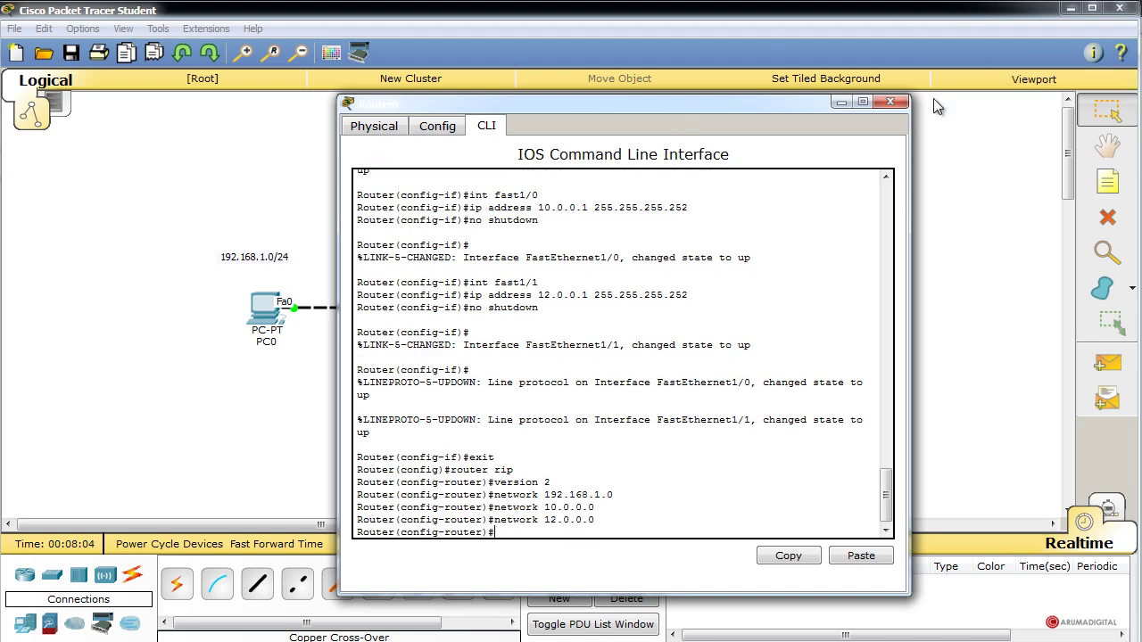
{"action": "left_click", "coordinate": [890, 102]}
In Router1's command line, leave interface configuration and start the RIP routing process with version 2.
{"action": "left_click", "coordinate": [580, 234]}
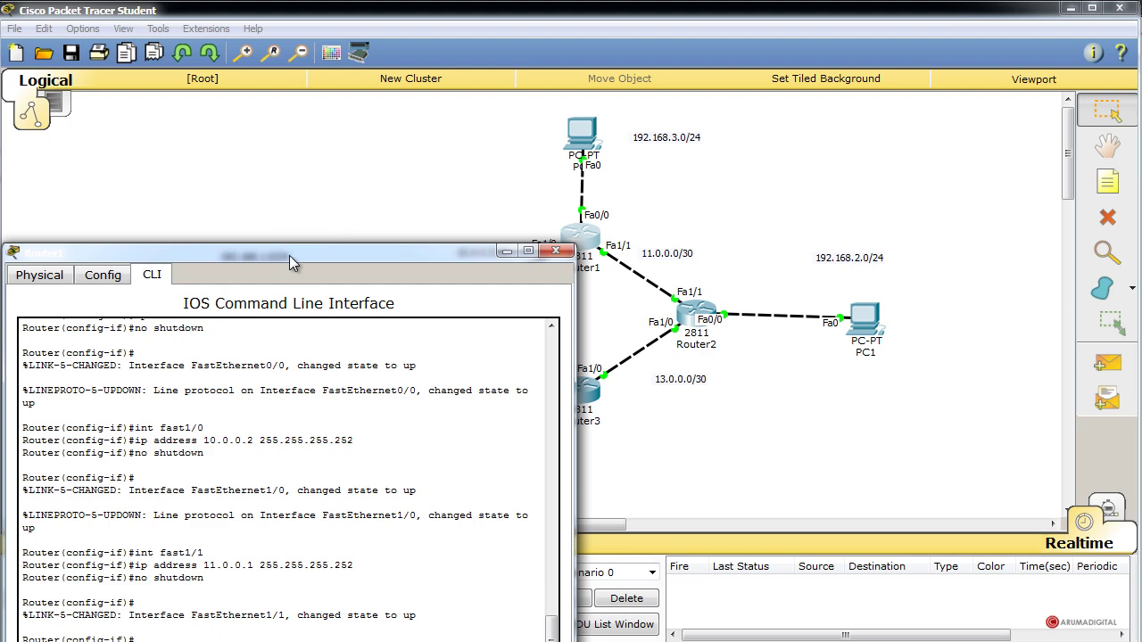
{"action": "left_click_drag", "start_coordinate": [289, 255], "coordinate": [536, 94]}
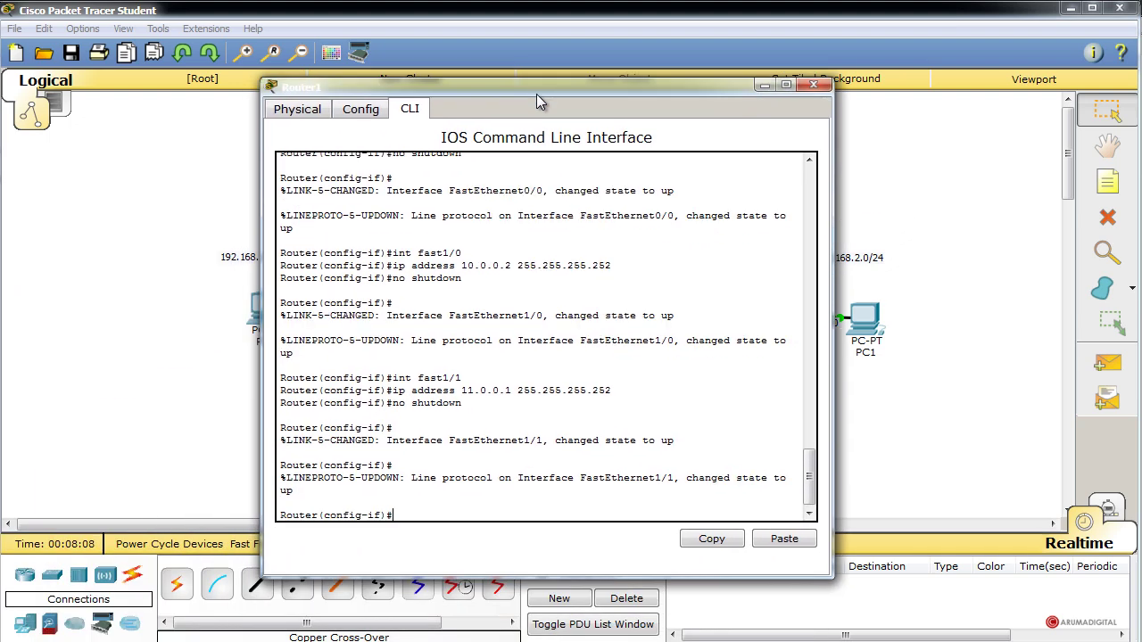
{"action": "type", "text": "exit"}
{"action": "key", "text": "Return"}
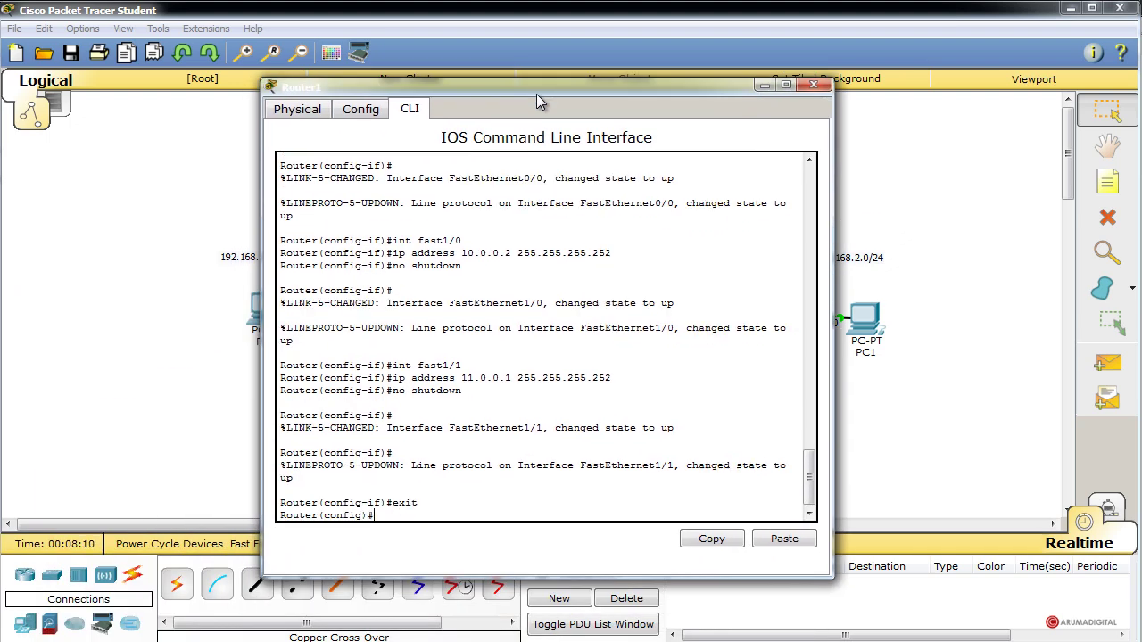
{"action": "type", "text": "router rip"}
{"action": "key", "text": "Return"}
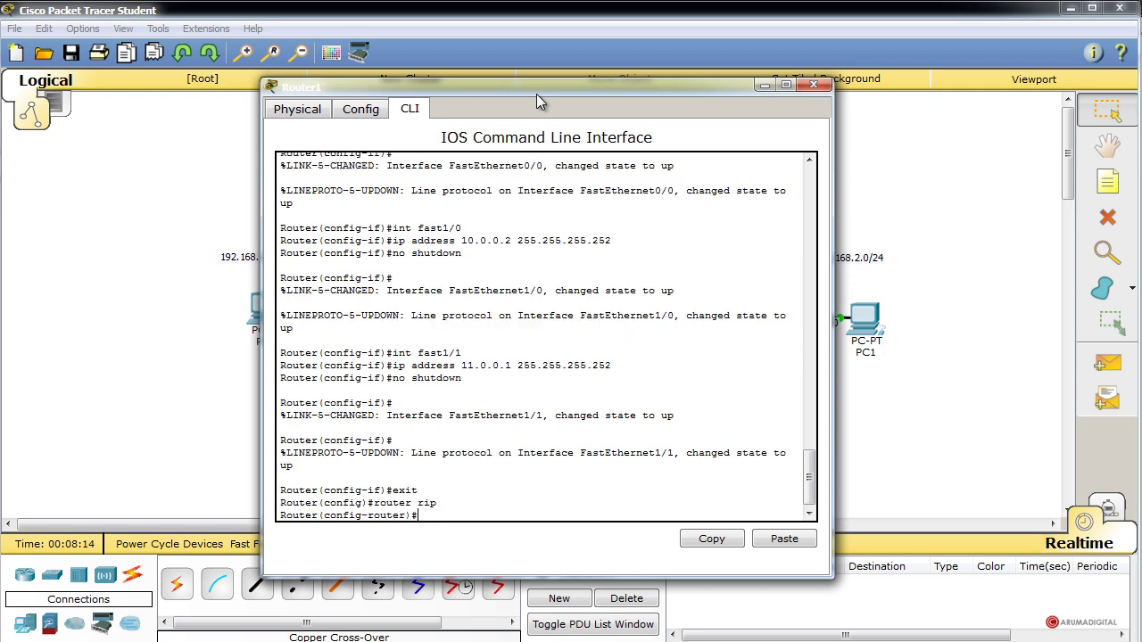
{"action": "type", "text": "version 2"}
{"action": "key", "text": "Return"}
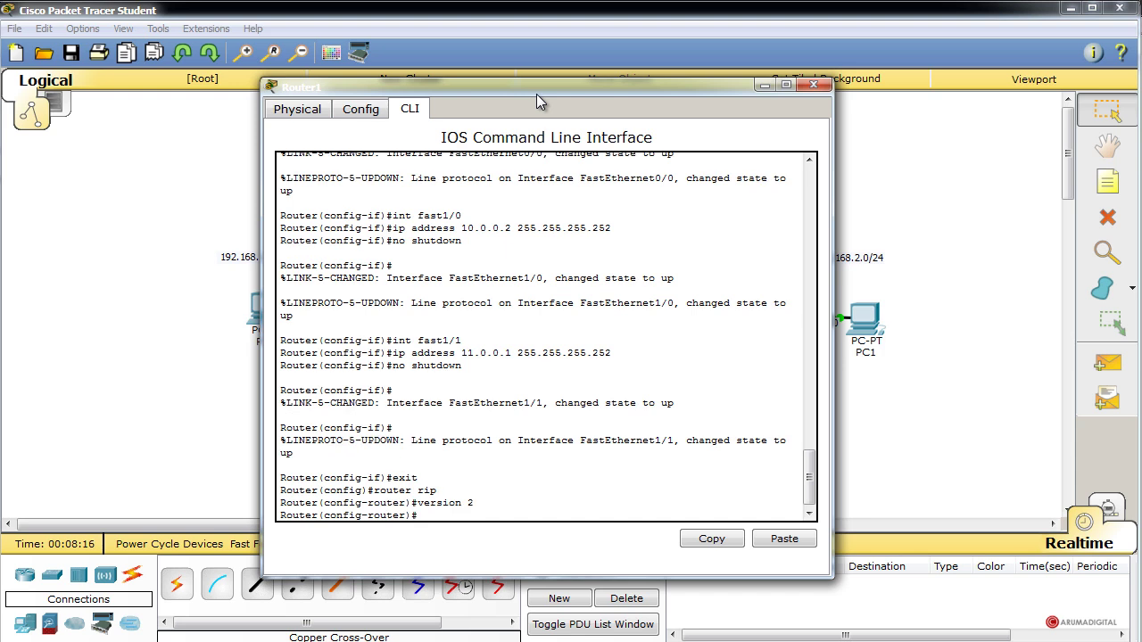
Add the networks 192.168.3.0 and 10.0.0.0 to Router1's RIP configuration.
{"action": "type", "text": "network 192.168.3.0"}
{"action": "key", "text": "Return"}
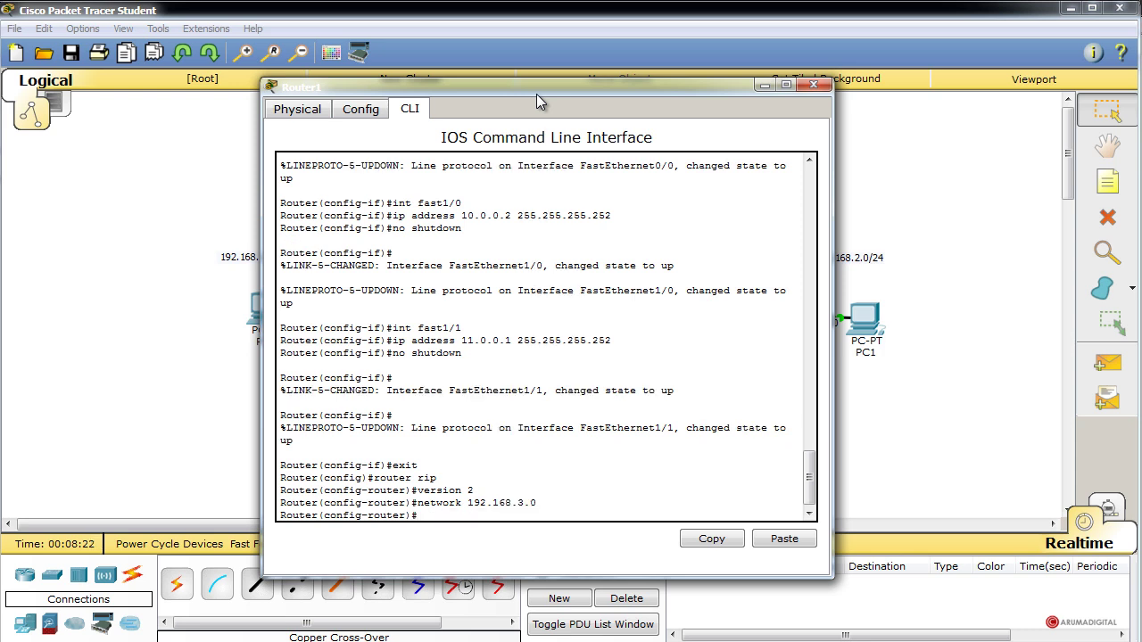
{"action": "type", "text": "network 10.0.0.0"}
{"action": "key", "text": "Return"}
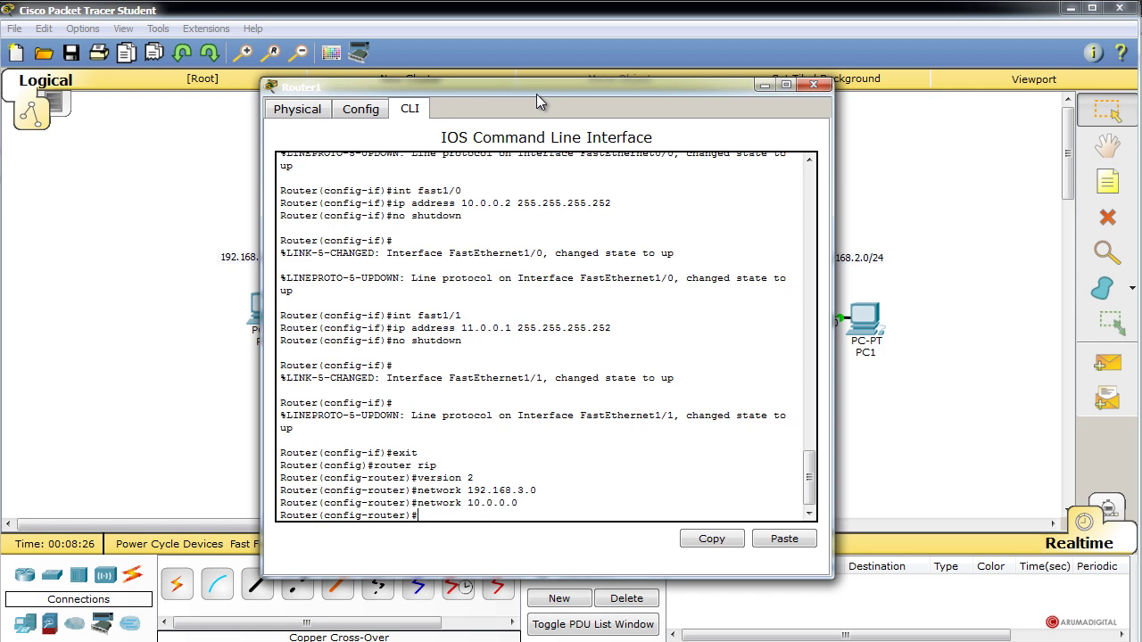
Add the network 11.0.0.0 to Router1's RIP configuration and close the router's window.
{"action": "key", "text": "Up"}
{"action": "key", "text": "Left"}
{"action": "key", "text": "BackSpace"}
{"action": "type", "text": "1"}
{"action": "key", "text": "Return"}
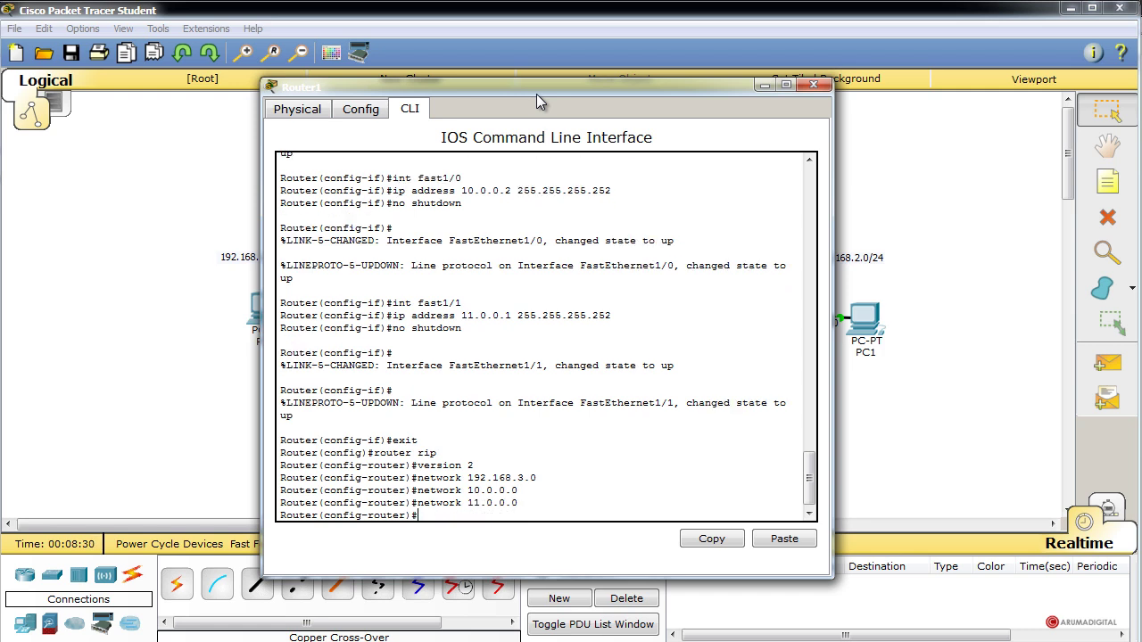
{"action": "key", "text": "Return"}
{"action": "left_click", "coordinate": [816, 87]}
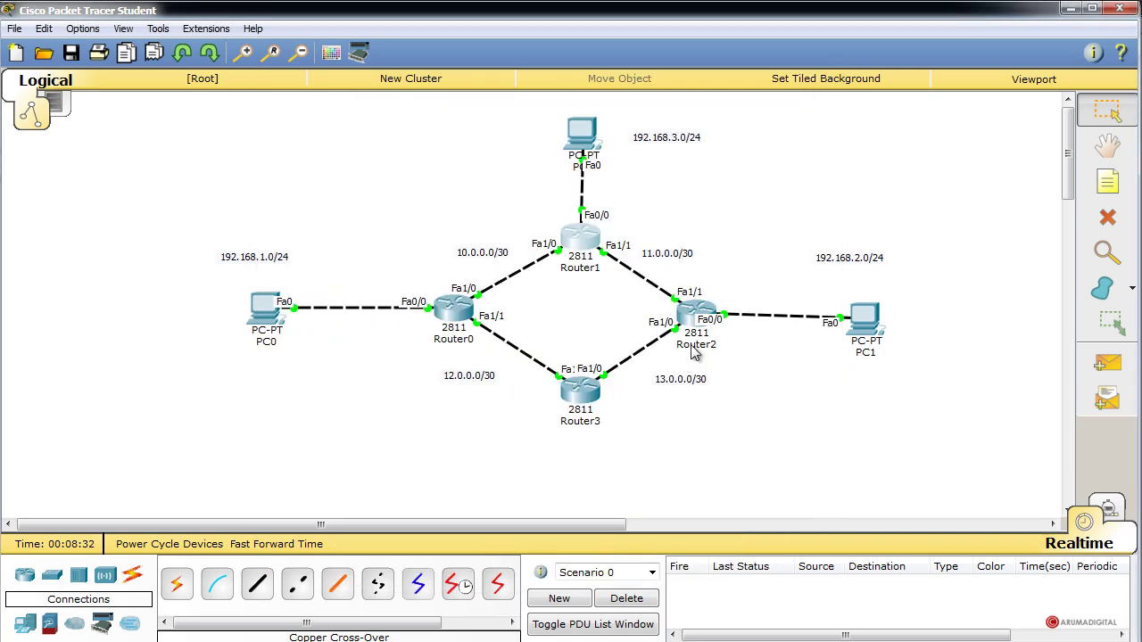
In Router2's command line, leave interface configuration and start the RIP routing process with version 2.
{"action": "left_click", "coordinate": [703, 312]}
{"action": "left_click_drag", "start_coordinate": [381, 263], "coordinate": [622, 109]}
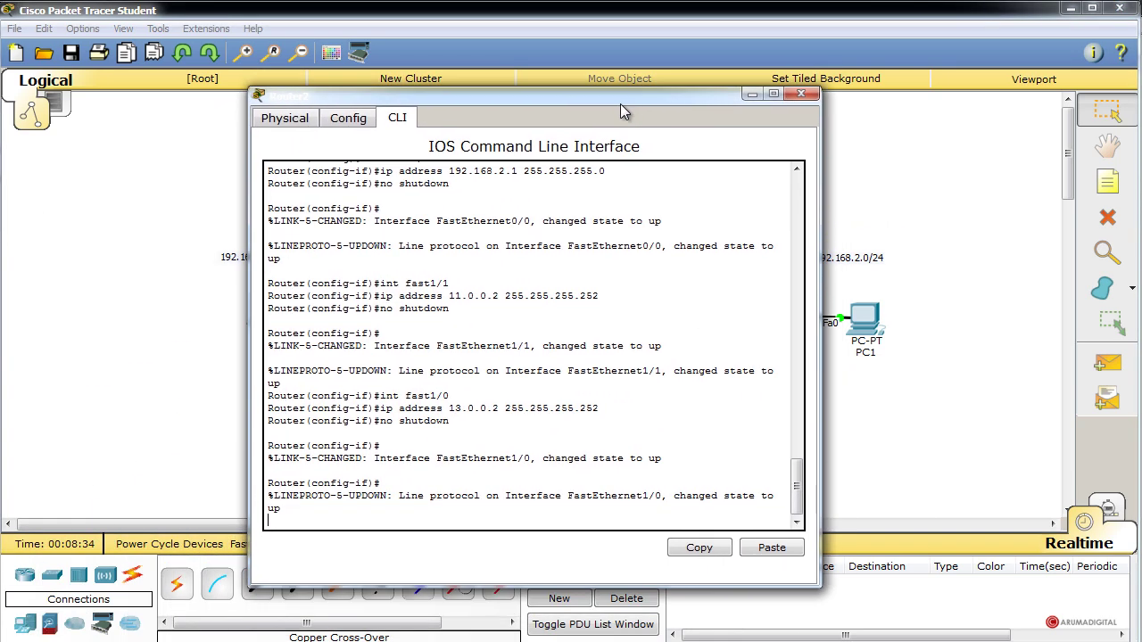
{"action": "key", "text": "Return"}
{"action": "type", "text": "exit"}
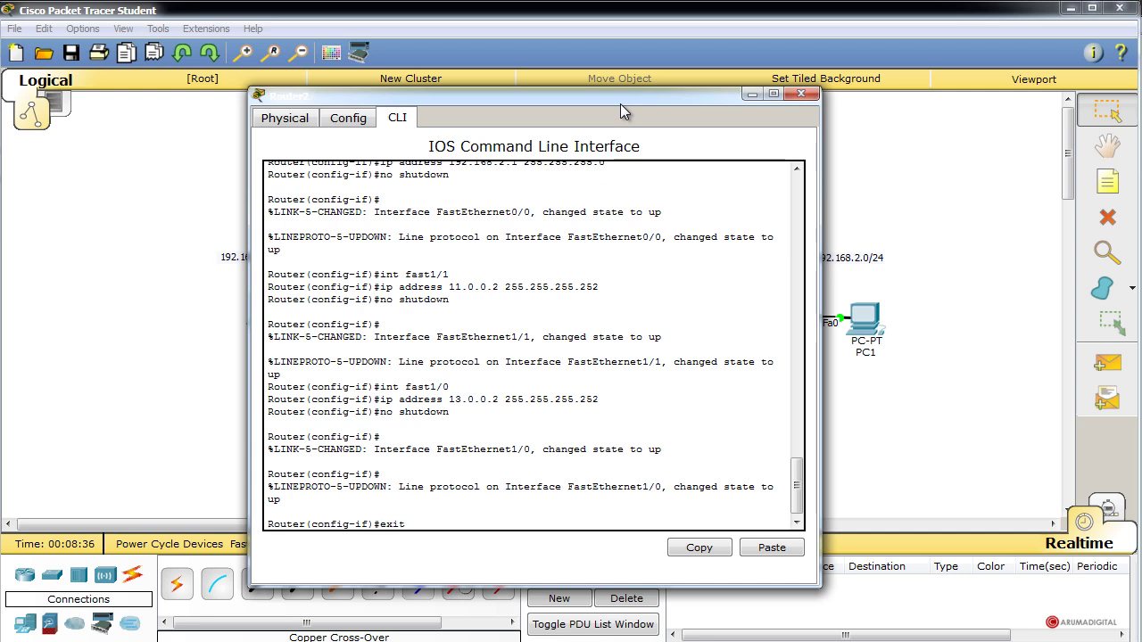
{"action": "key", "text": "Return"}
{"action": "type", "text": "rou"}
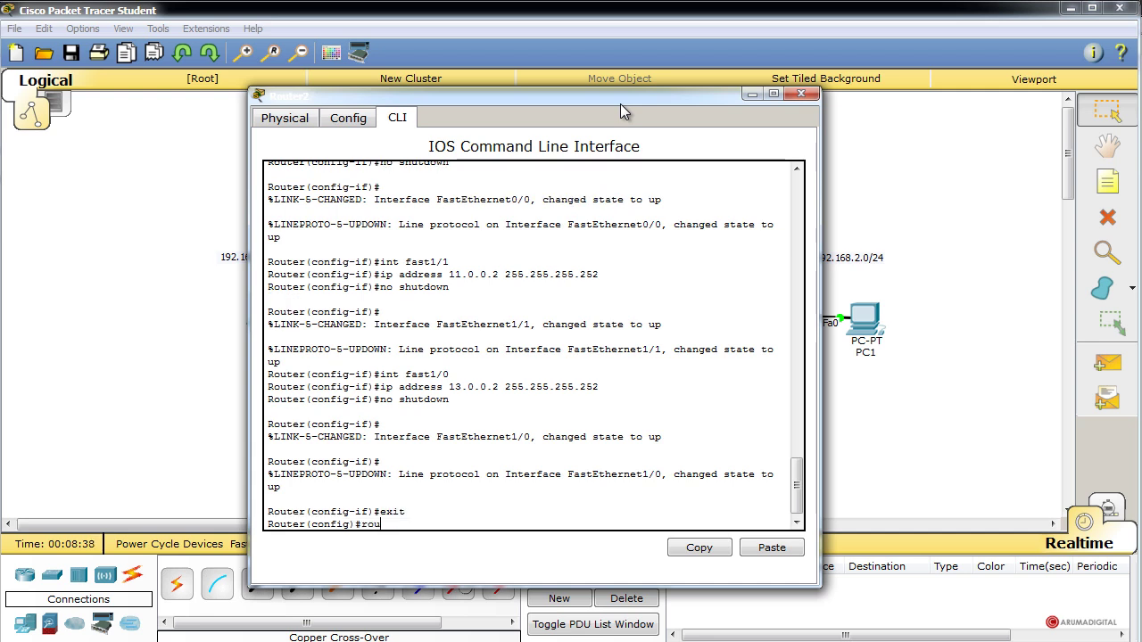
{"action": "type", "text": "ter rip"}
{"action": "key", "text": "Return"}
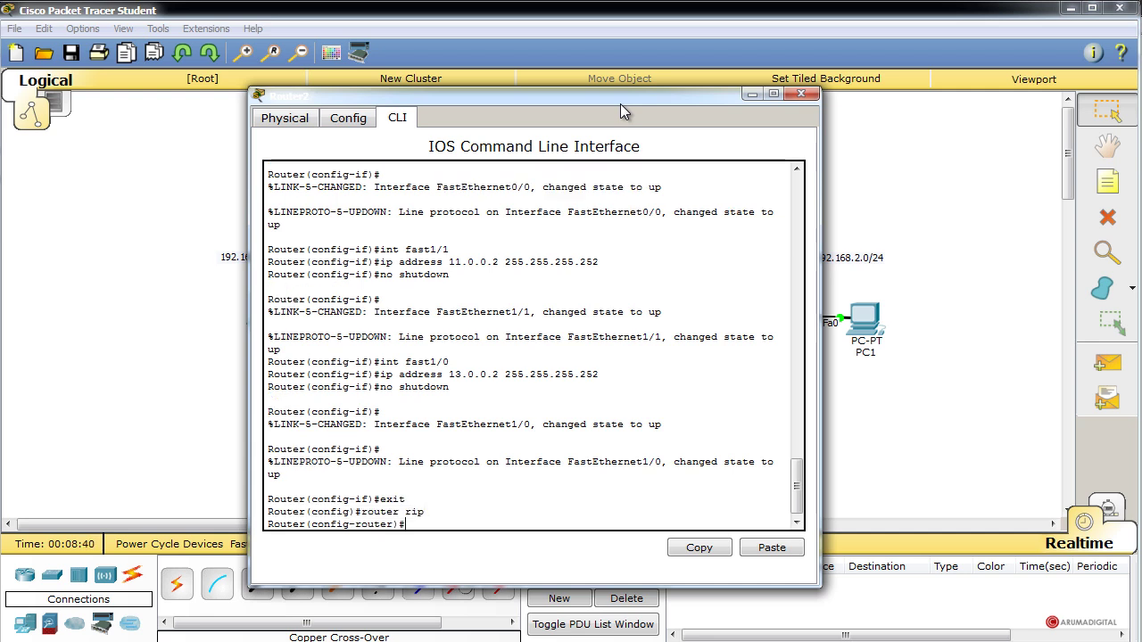
{"action": "type", "text": "version 2"}
{"action": "key", "text": "Return"}
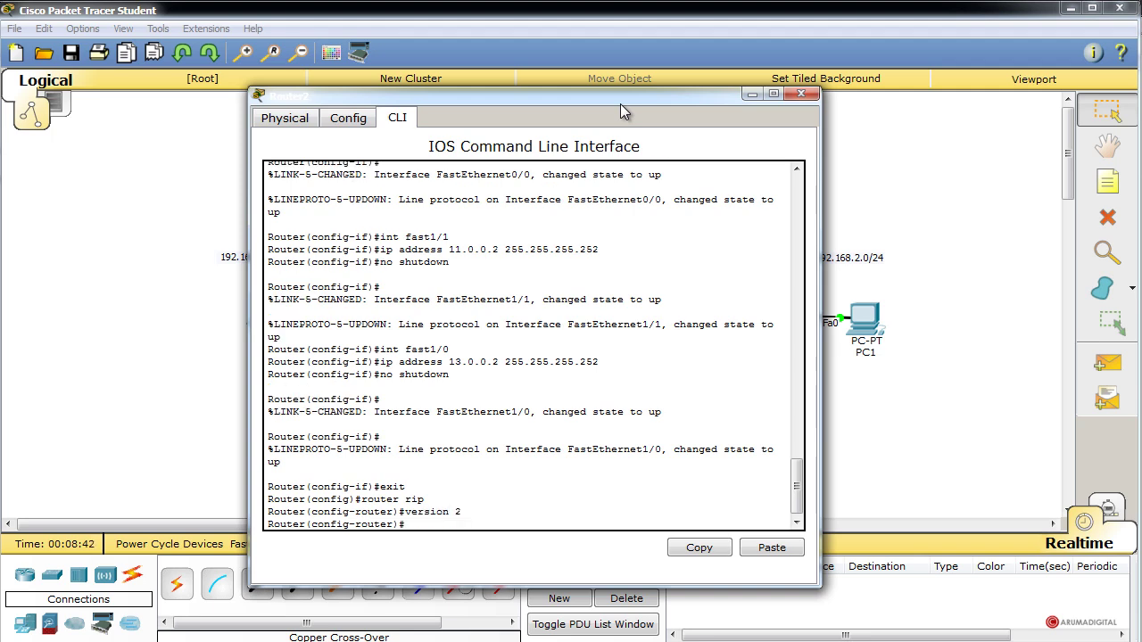
Add the networks 192.168.2.0 and 11.0.0.0 to Router2's RIP configuration.
{"action": "type", "text": "network 192.168."}
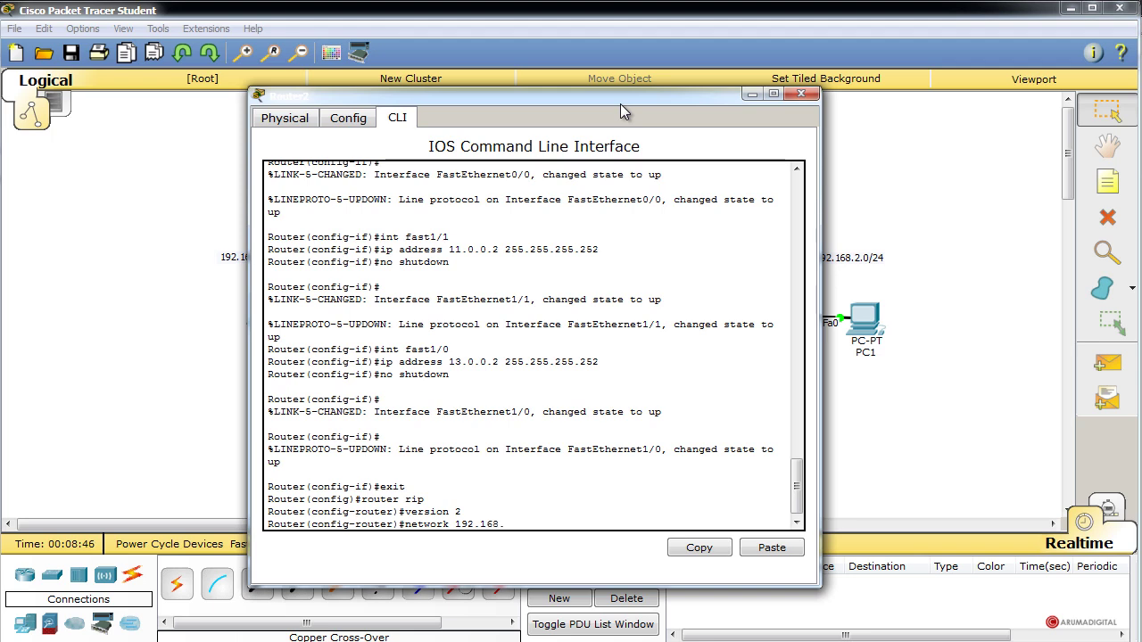
{"action": "type", "text": "2.0"}
{"action": "key", "text": "Return"}
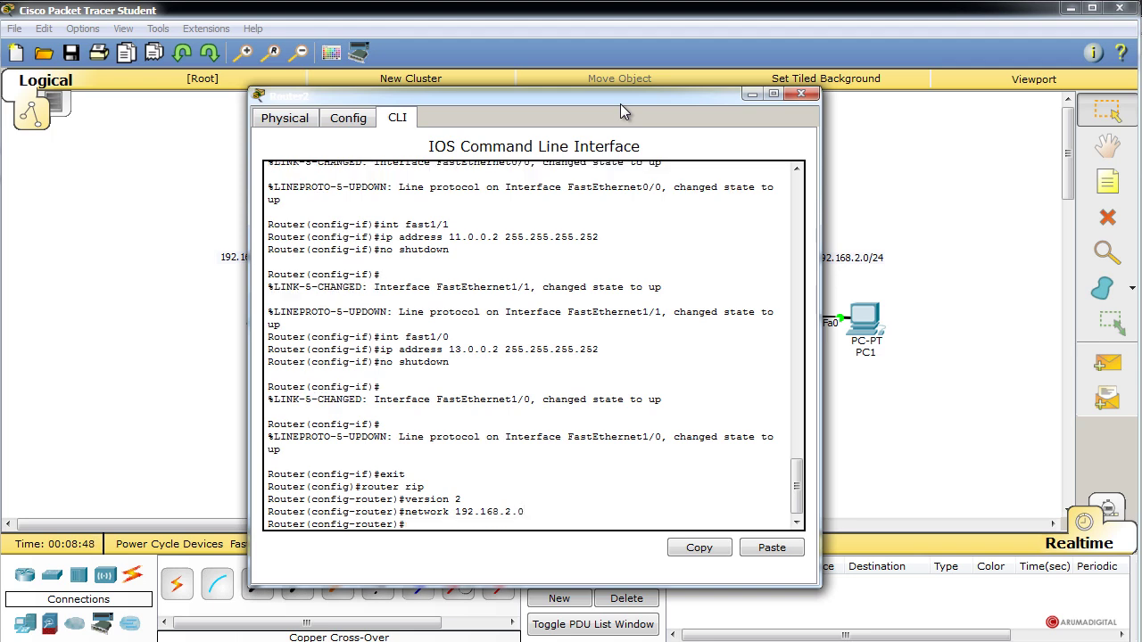
{"action": "type", "text": "network 11.0.0.0"}
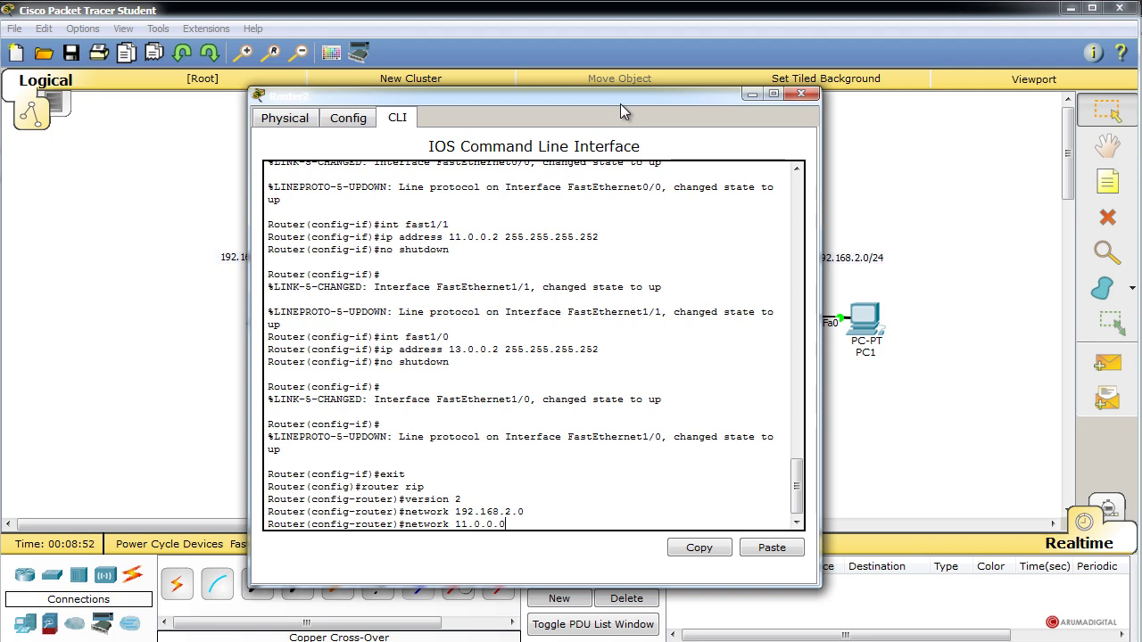
{"action": "key", "text": "Return"}
Add the network 13.0.0.0 to Router2's RIP configuration and close the router's window.
{"action": "key", "text": "Up"}
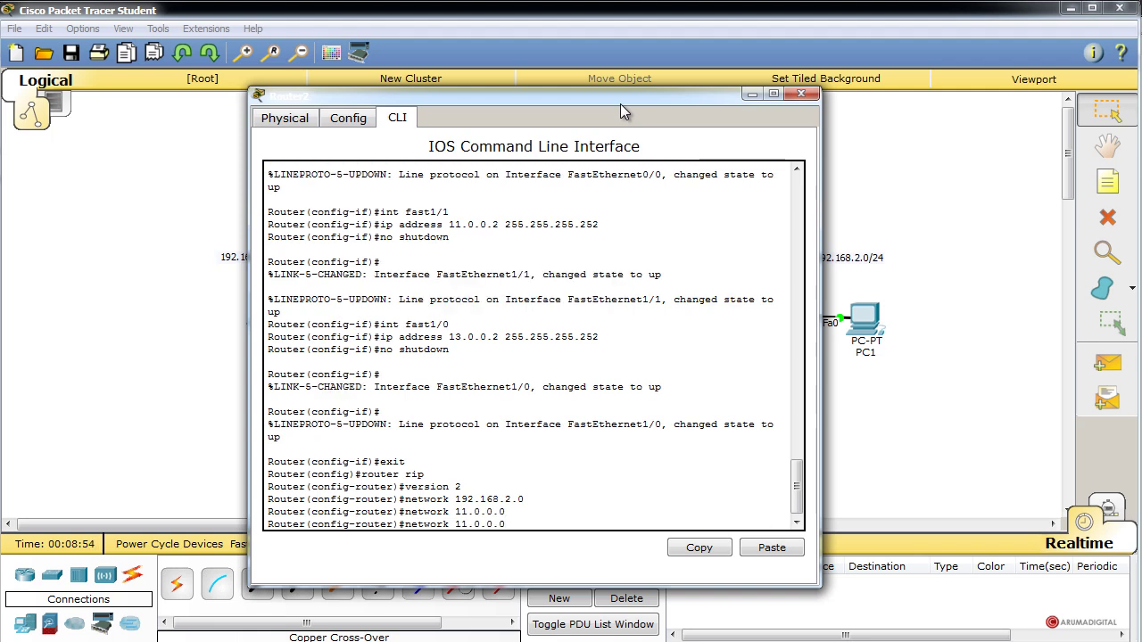
{"action": "key", "text": "Left"}
{"action": "key", "text": "Left"}
{"action": "key", "text": "Left"}
{"action": "key", "text": "Left"}
{"action": "key", "text": "Left"}
{"action": "key", "text": "Left"}
{"action": "key", "text": "BackSpace"}
{"action": "type", "text": "3"}
{"action": "key", "text": "Return"}
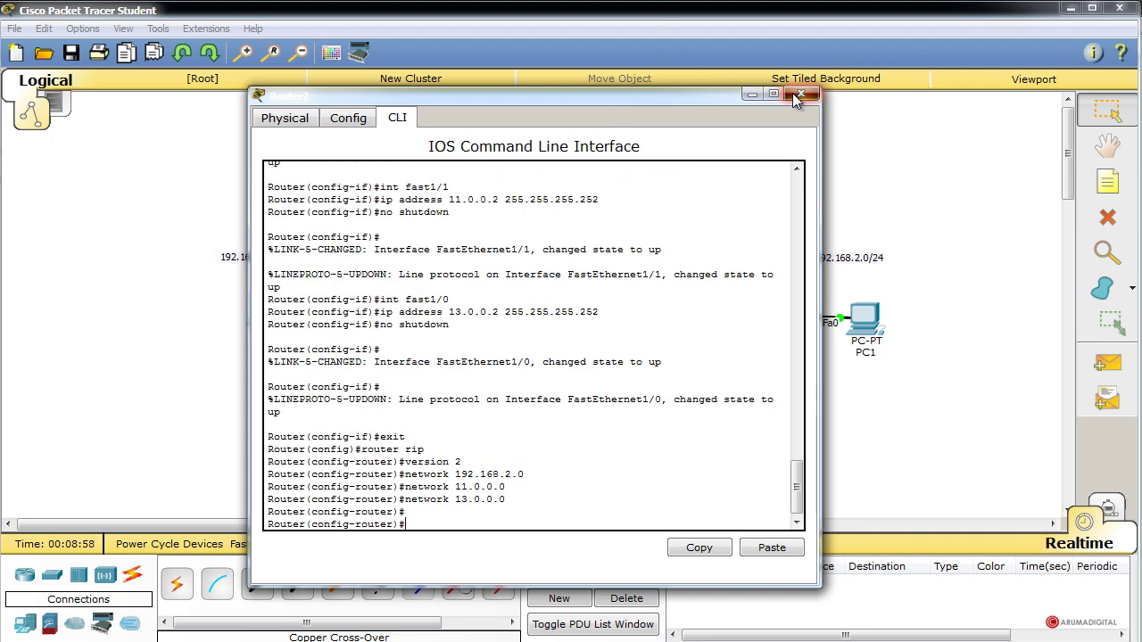
{"action": "left_click", "coordinate": [801, 95]}
In Router3's command line, leave interface configuration and start the RIP routing process with version 2.
{"action": "left_click", "coordinate": [575, 392]}
{"action": "left_click_drag", "start_coordinate": [374, 259], "coordinate": [594, 74]}
{"action": "type", "text": "exit"}
{"action": "key", "text": "Return"}
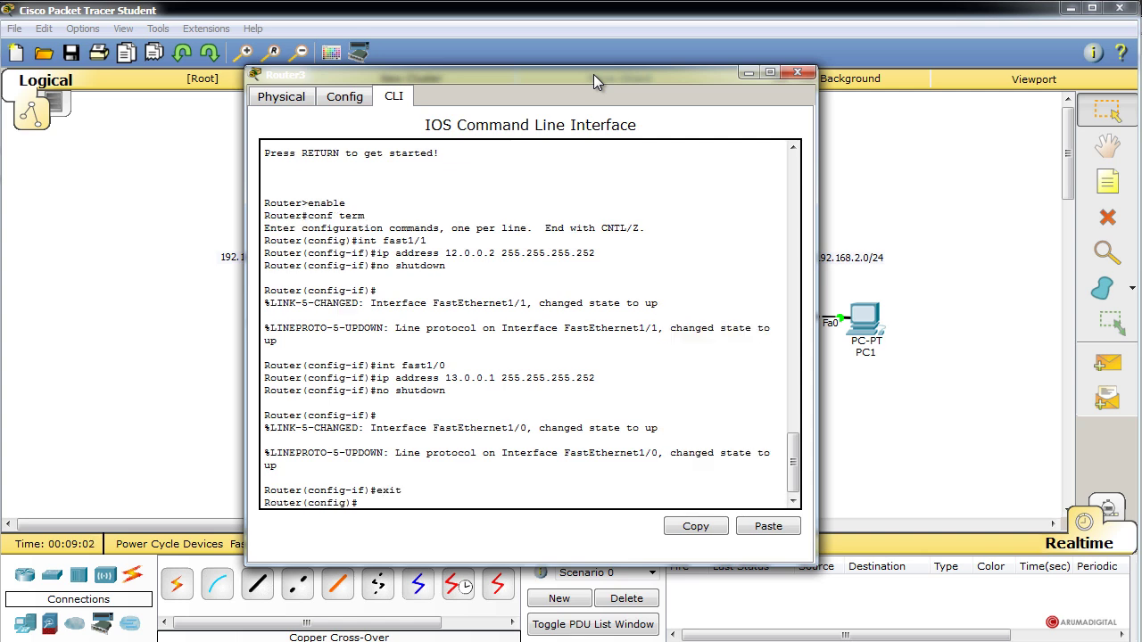
{"action": "type", "text": "router rip"}
{"action": "key", "text": "Return"}
{"action": "type", "text": "vers"}
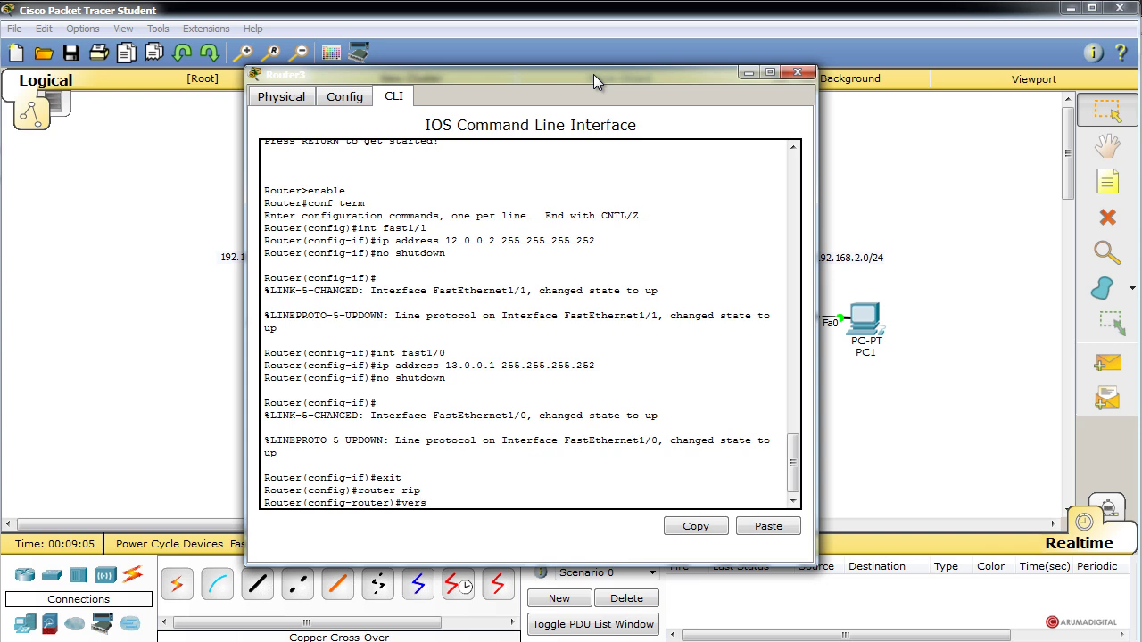
{"action": "type", "text": "ion 2"}
{"action": "key", "text": "Return"}
Add the networks 12.0.0.0 and 13.0.0.0 to Router3's RIP configuration and close the router's window.
{"action": "type", "text": "ne"}
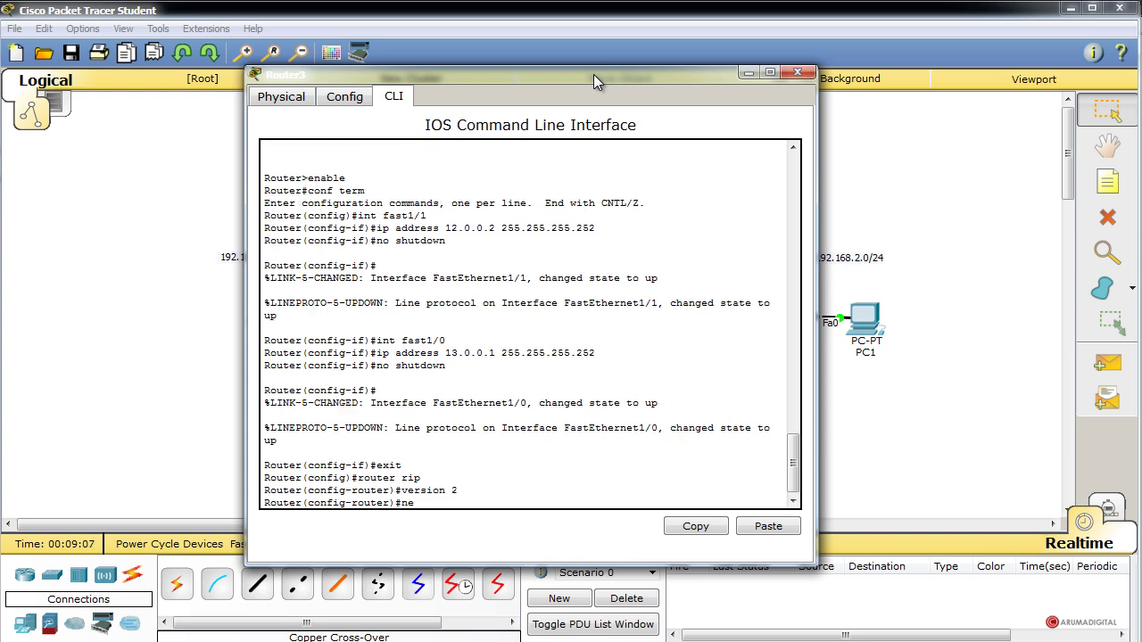
{"action": "type", "text": "twork 12.0.0.0"}
{"action": "key", "text": "Return"}
{"action": "key", "text": "Up"}
{"action": "key", "text": "Left"}
{"action": "key", "text": "Left"}
{"action": "key", "text": "Left"}
{"action": "key", "text": "Left"}
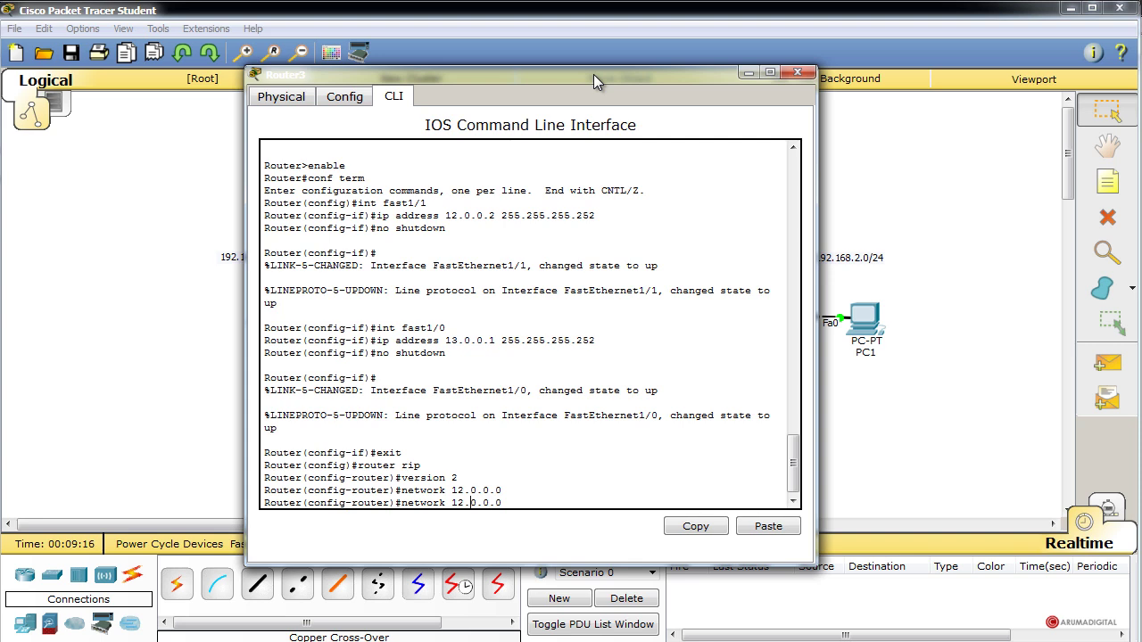
{"action": "key", "text": "BackSpace"}
{"action": "type", "text": "3"}
{"action": "key", "text": "Return"}
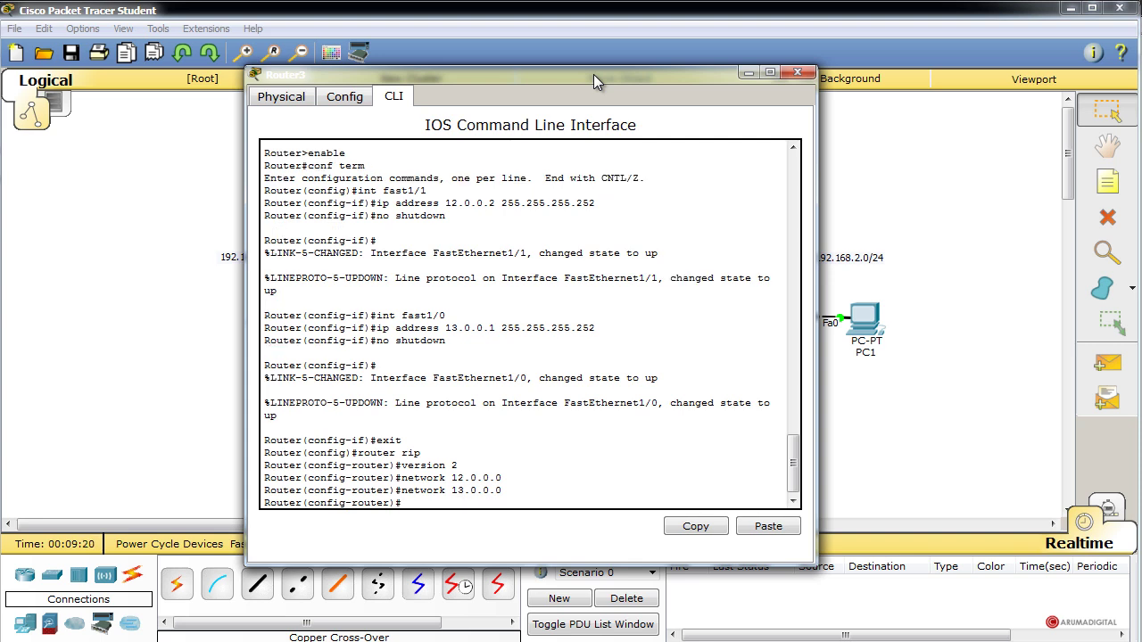
{"action": "left_click", "coordinate": [797, 71]}
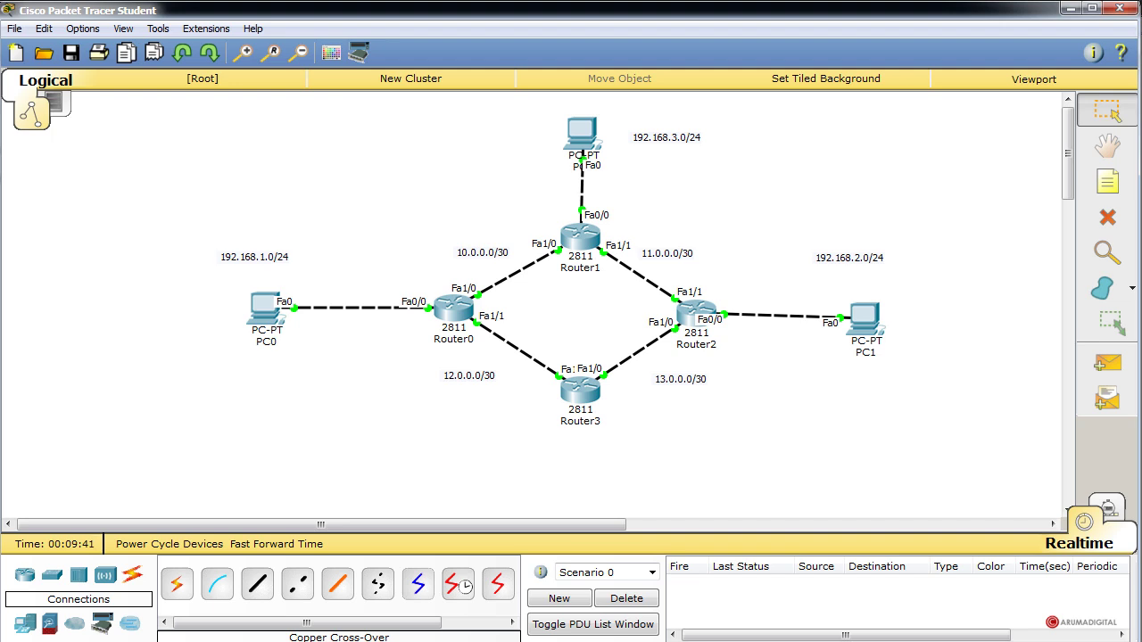
Switch to Simulation mode and ping 192.168.2.2 from PC0's command prompt, moving its window off the topology.
{"action": "left_click", "coordinate": [1119, 517]}
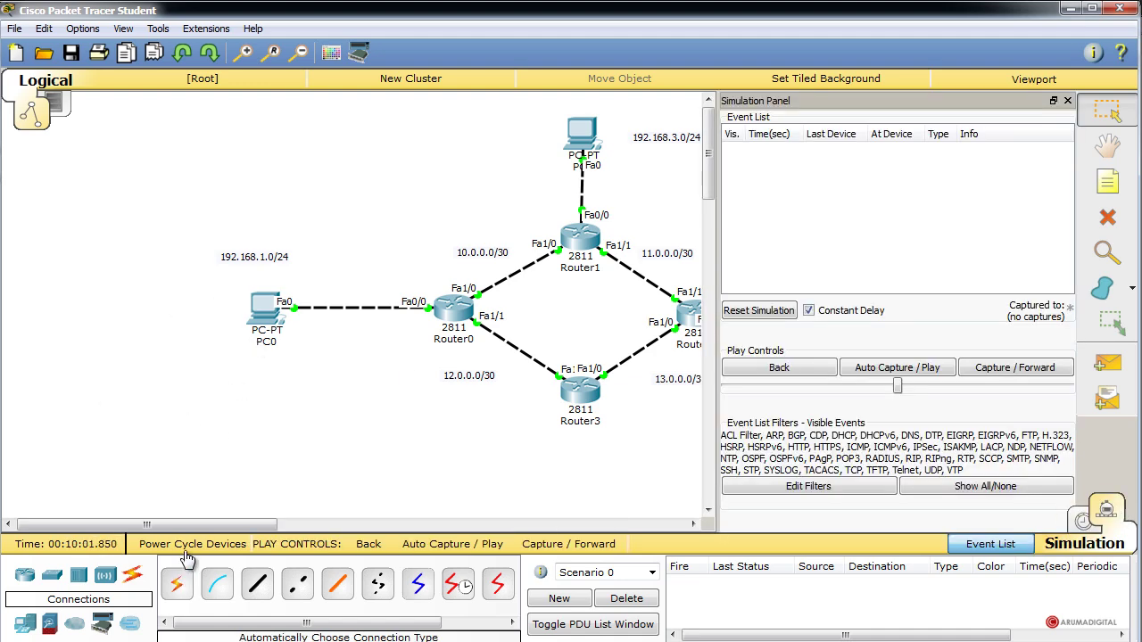
{"action": "left_click_drag", "start_coordinate": [178, 525], "coordinate": [254, 524]}
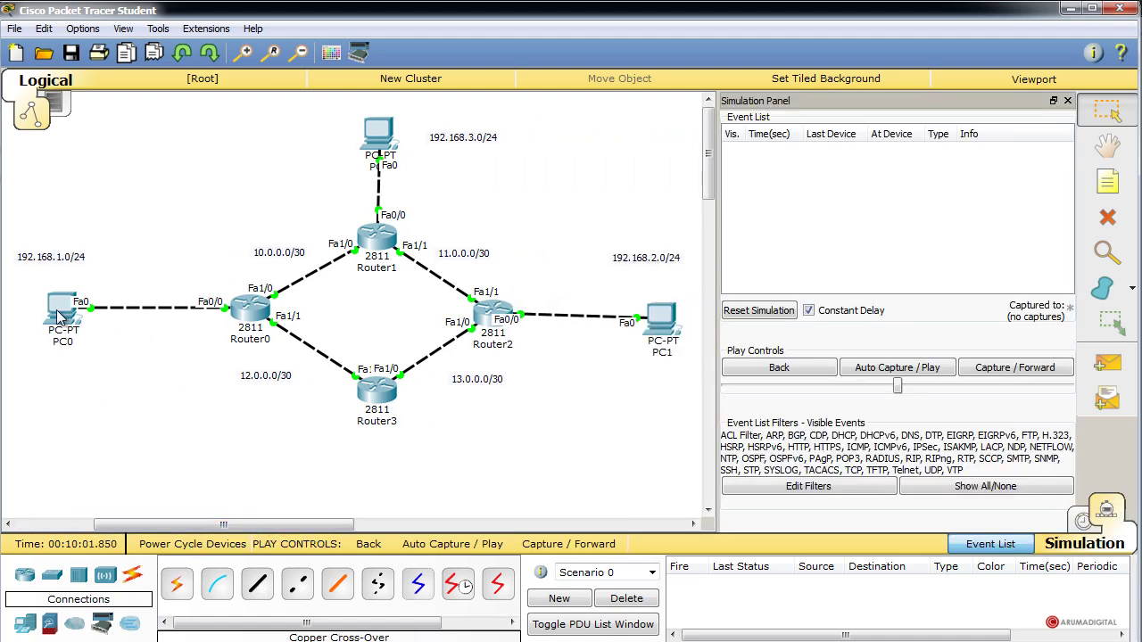
{"action": "left_click", "coordinate": [56, 309]}
{"action": "left_click_drag", "start_coordinate": [201, 253], "coordinate": [252, 120]}
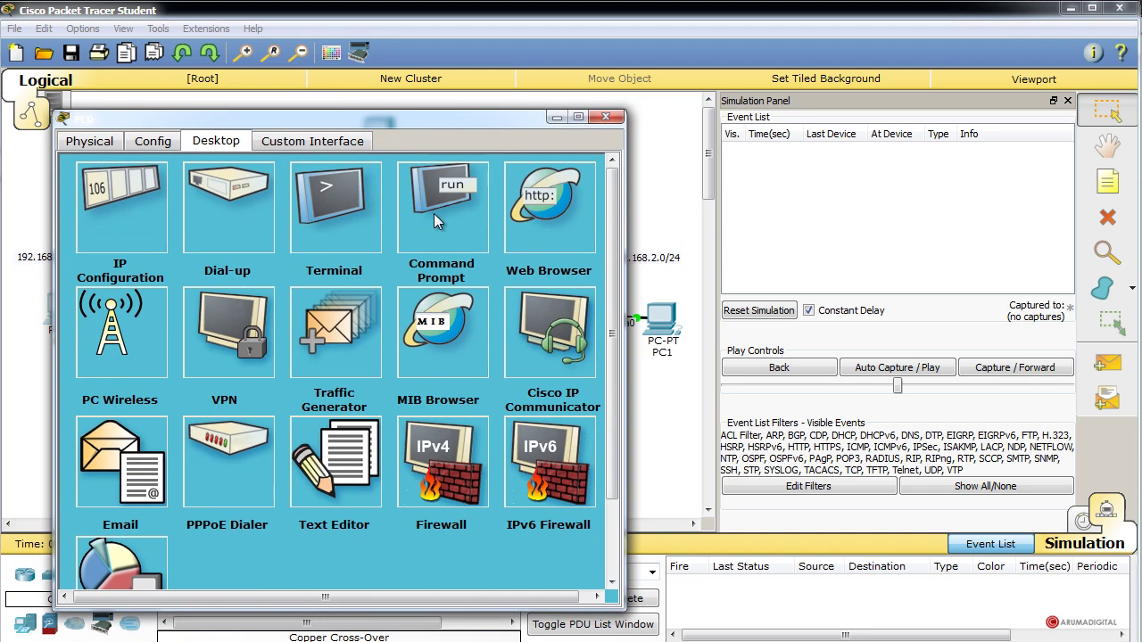
{"action": "left_click", "coordinate": [434, 213]}
{"action": "type", "text": "ping"}
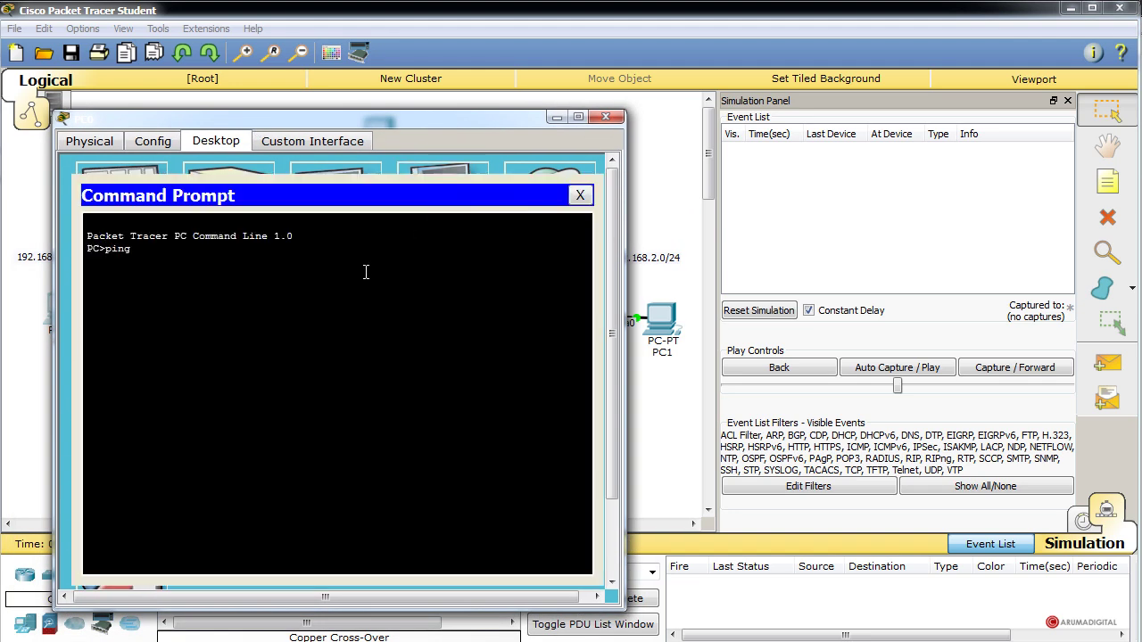
{"action": "type", "text": " 192.168.2.2"}
{"action": "left_click_drag", "start_coordinate": [401, 121], "coordinate": [0, 107]}
{"action": "key", "text": "Return"}
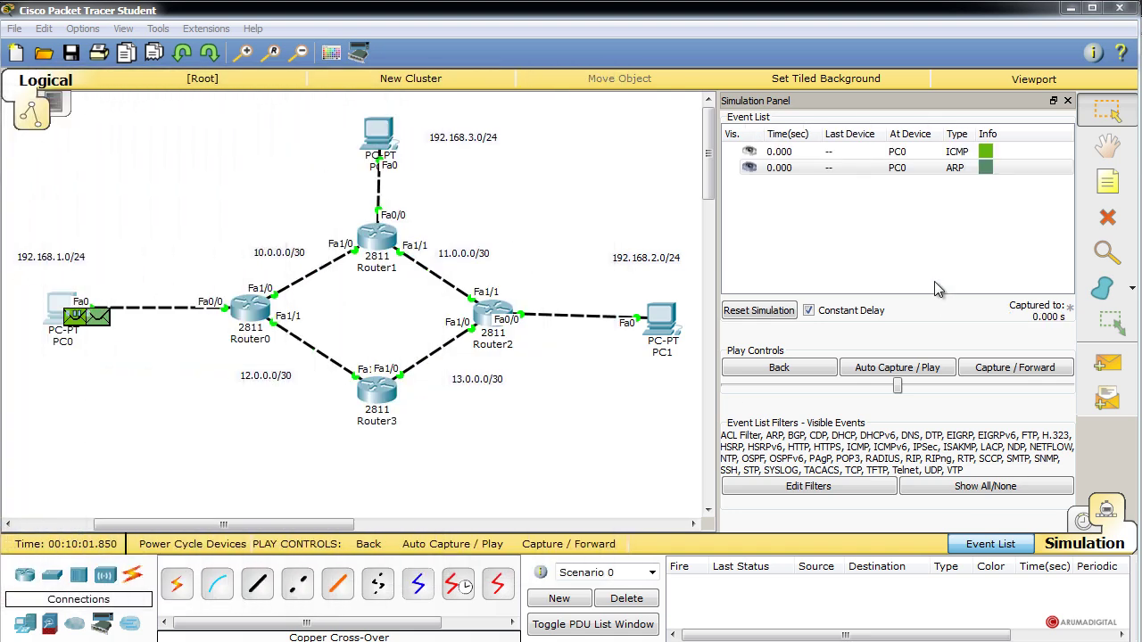
Increase the simulation play speed and advance the capture until the ICMP packet from PC0 reaches Router0.
{"action": "left_click_drag", "start_coordinate": [901, 387], "coordinate": [1006, 396]}
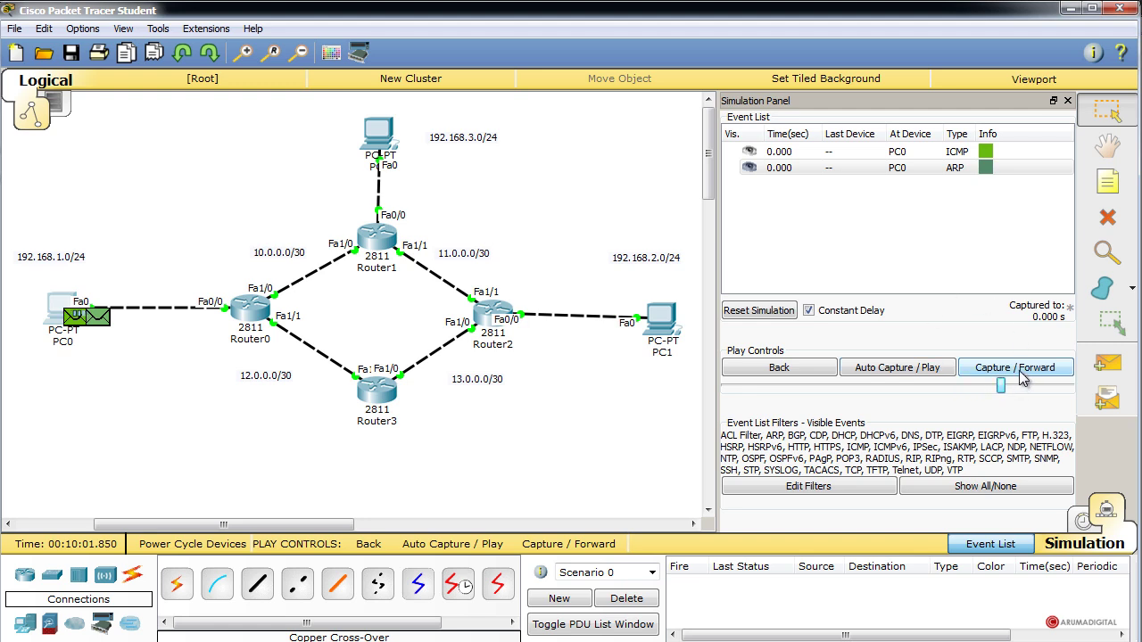
{"action": "left_click", "coordinate": [1018, 371]}
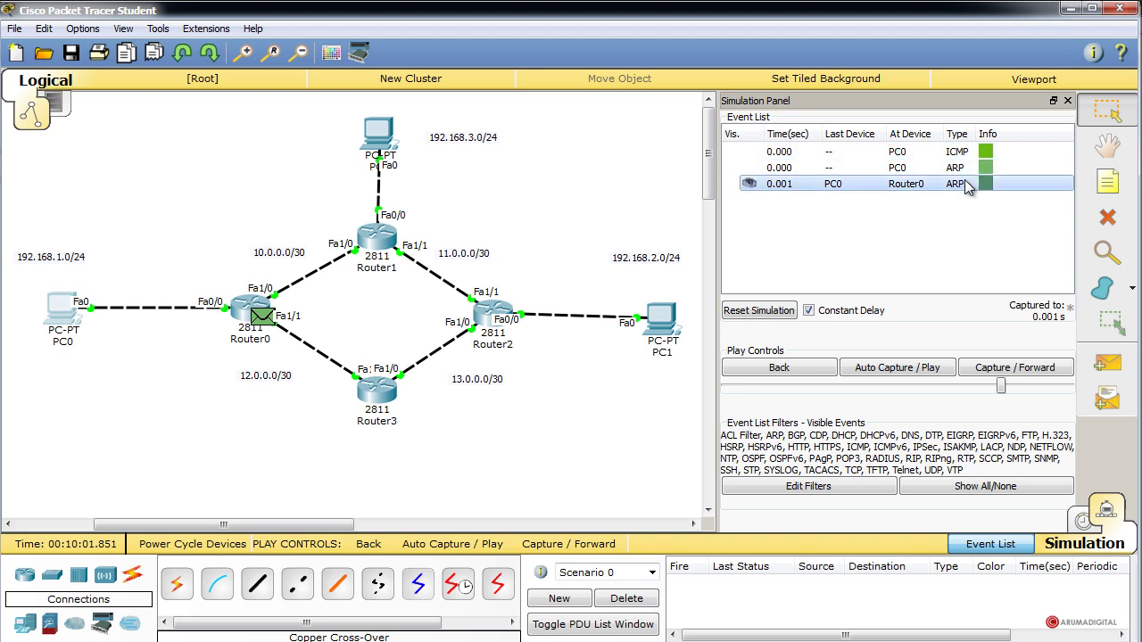
{"action": "left_click", "coordinate": [1023, 369]}
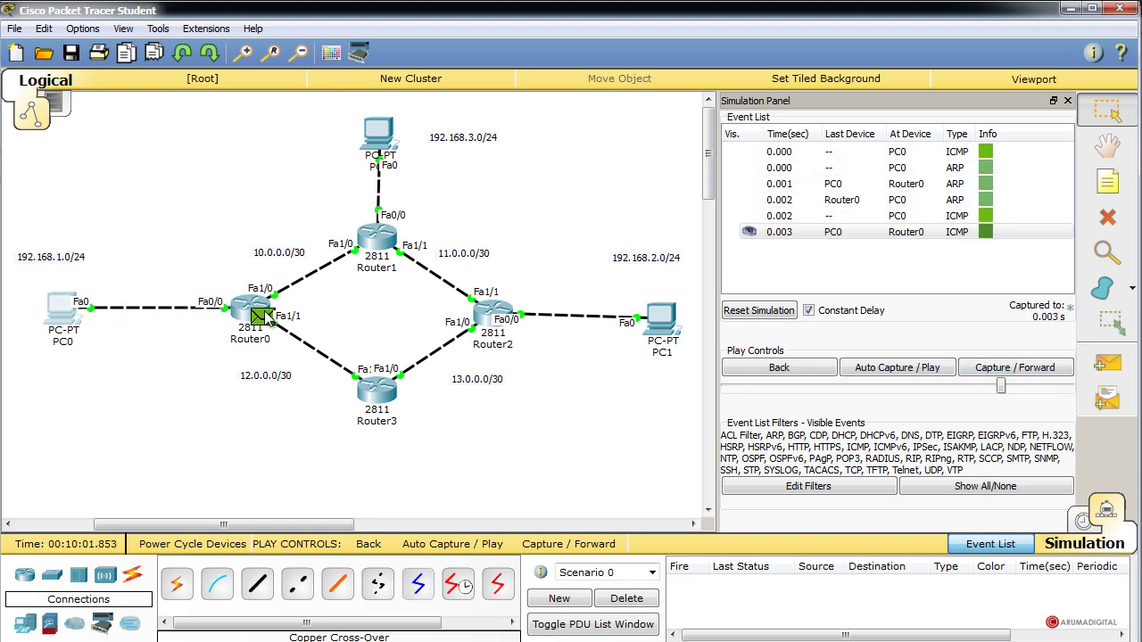
Advance the capture through the ICMP and ARP exchange to Router3's RIPv2 updates and select the update received by Router2.
{"action": "left_click", "coordinate": [1020, 373]}
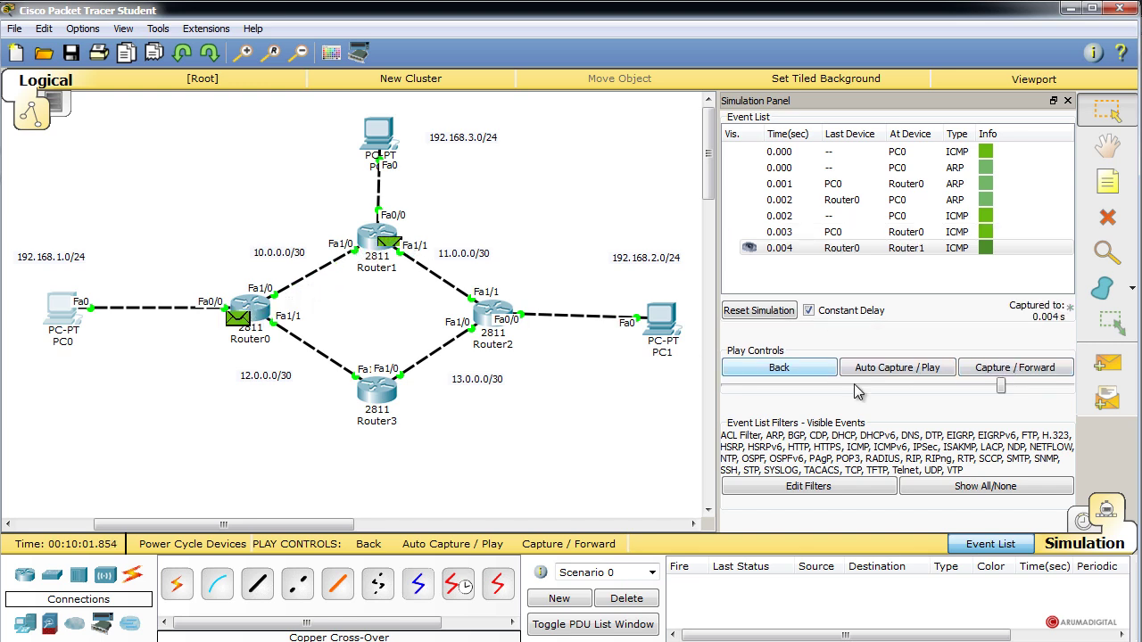
{"action": "left_click", "coordinate": [1011, 374]}
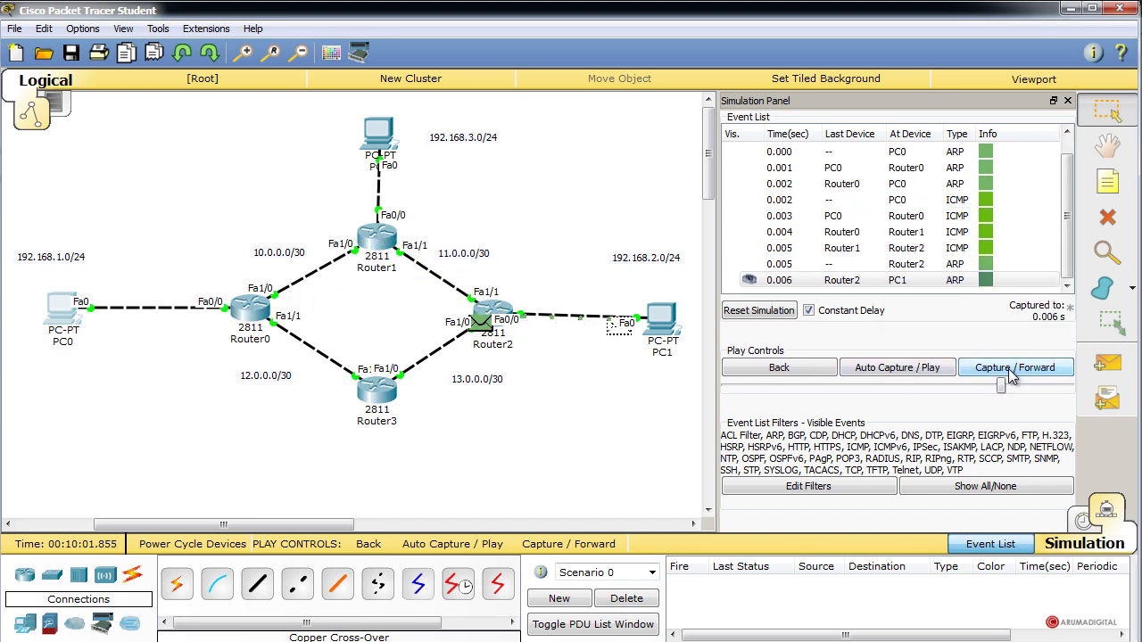
{"action": "left_click", "coordinate": [1011, 374]}
{"action": "left_click", "coordinate": [1012, 374]}
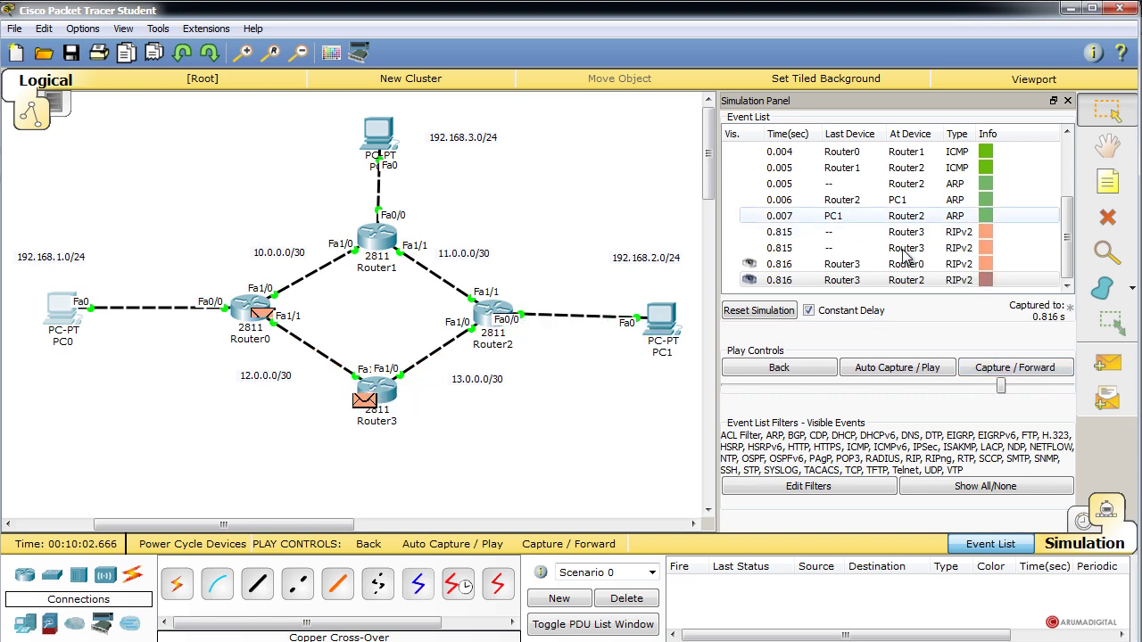
{"action": "left_click", "coordinate": [988, 280]}
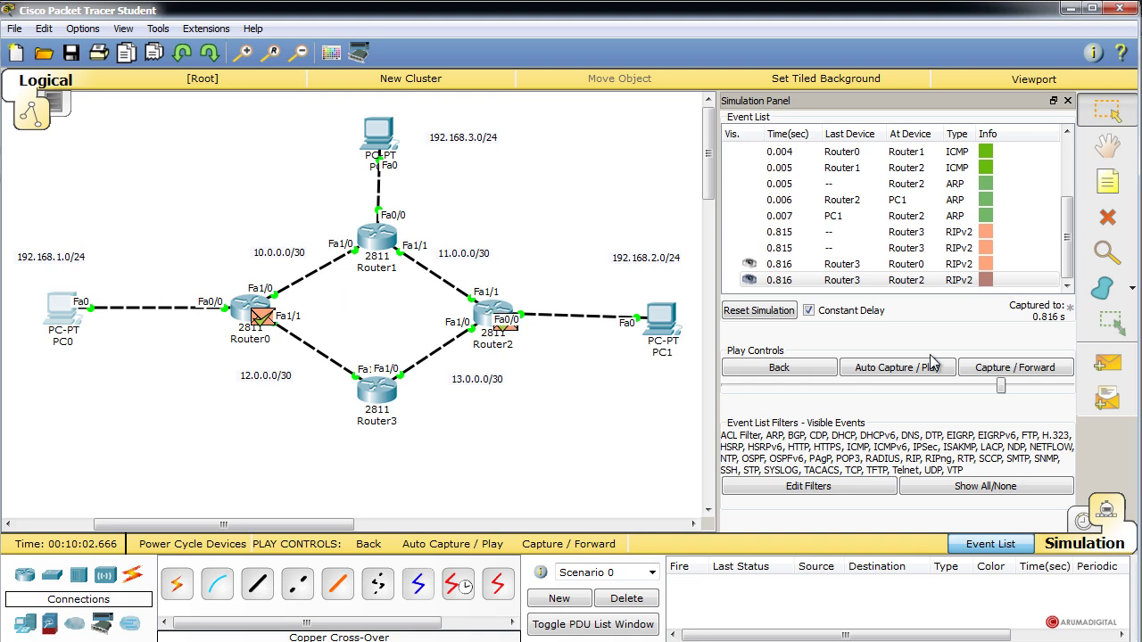
Advance the capture through the RIPv2 updates between the routers until PC0 sends its next ICMP packet.
{"action": "left_click", "coordinate": [1001, 370]}
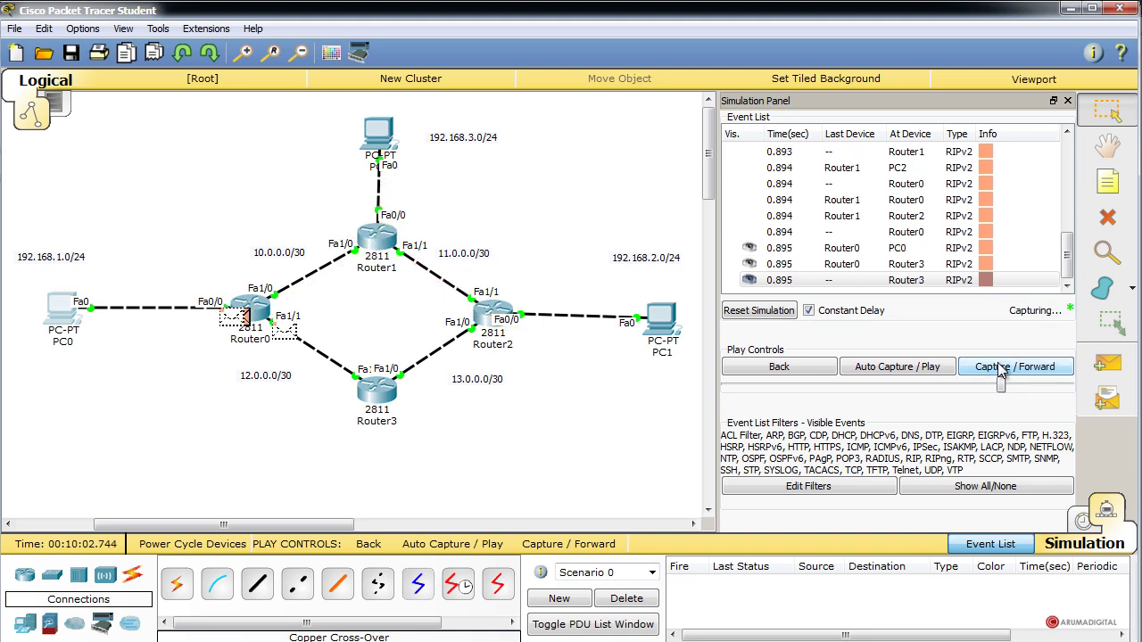
{"action": "left_click", "coordinate": [1001, 370]}
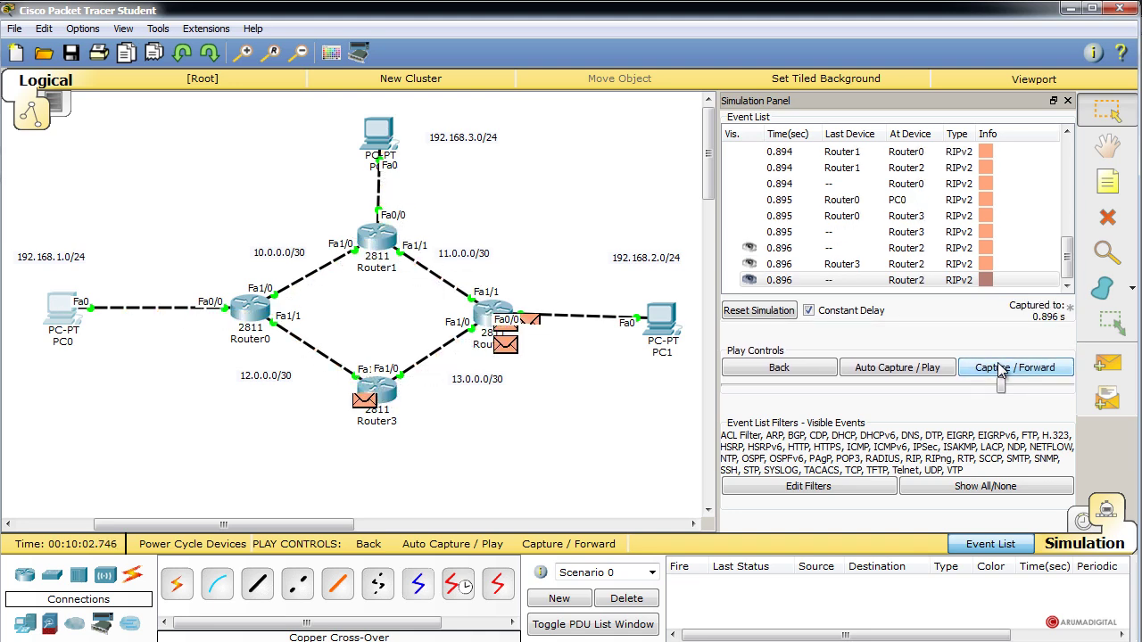
{"action": "left_click", "coordinate": [1001, 370]}
{"action": "left_click", "coordinate": [1001, 370]}
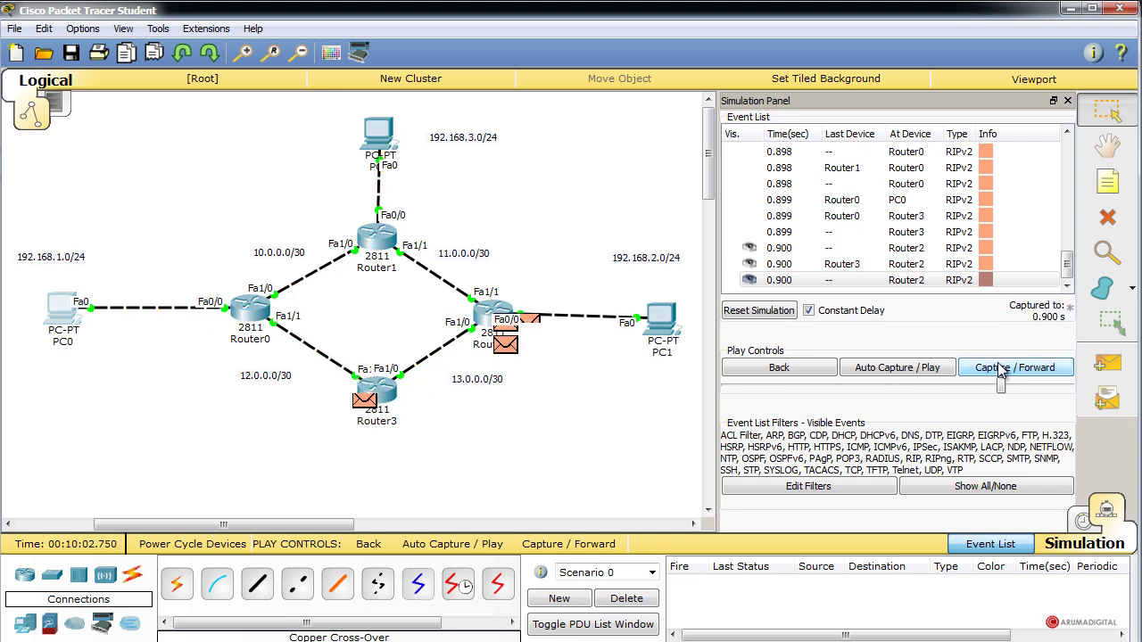
{"action": "left_click", "coordinate": [1000, 368]}
{"action": "left_click", "coordinate": [999, 366]}
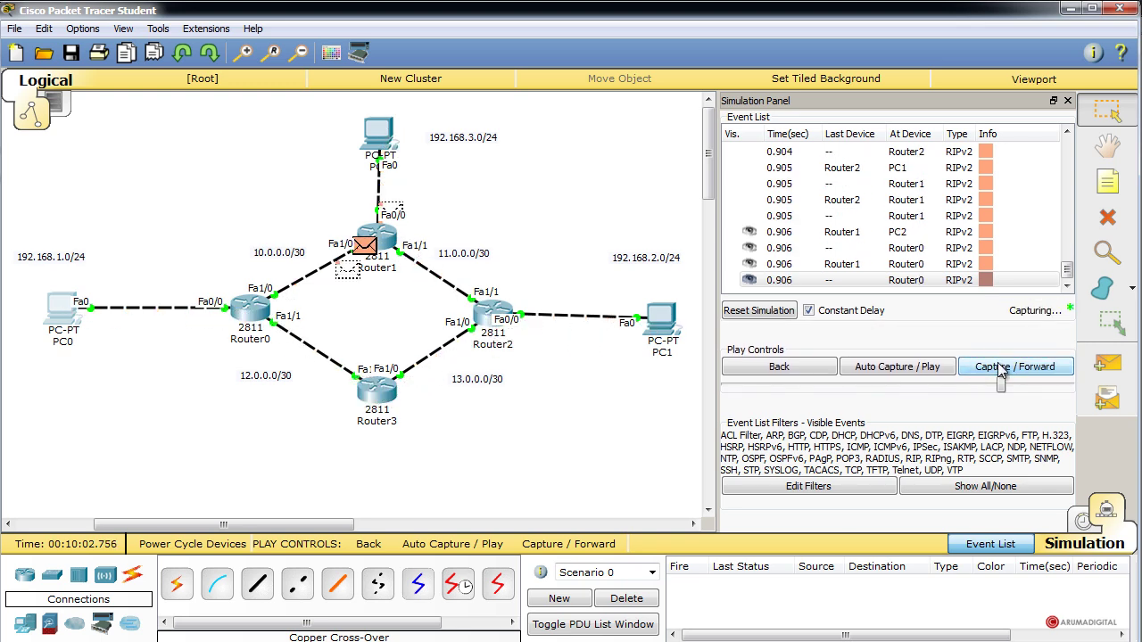
{"action": "left_click", "coordinate": [998, 368]}
{"action": "left_click", "coordinate": [999, 370]}
{"action": "left_click", "coordinate": [999, 370]}
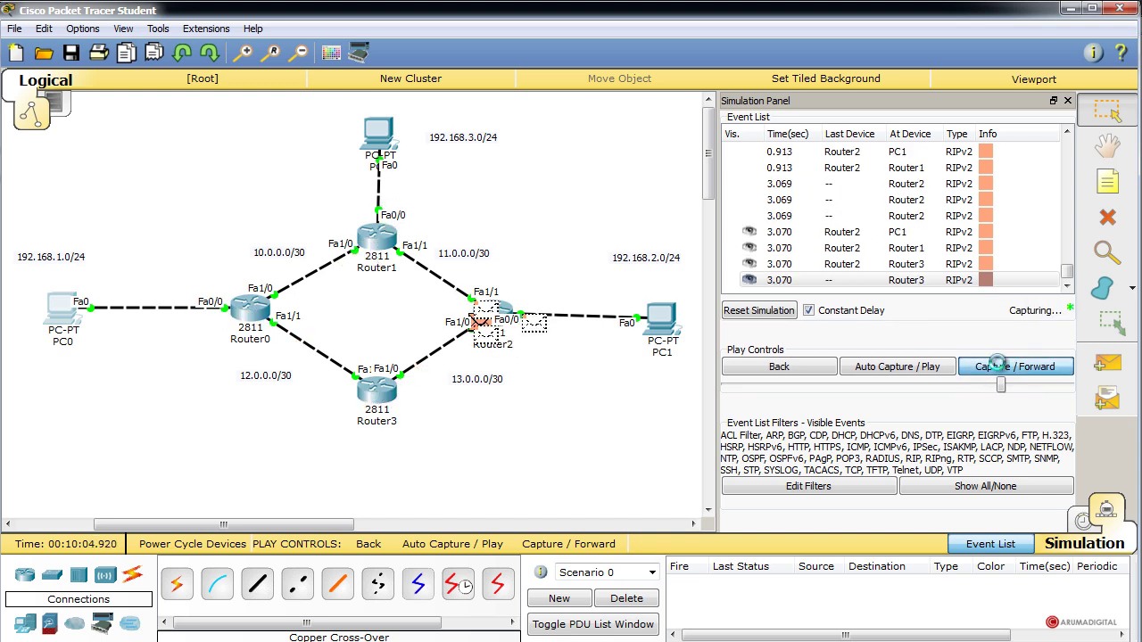
{"action": "left_click", "coordinate": [1000, 370]}
{"action": "left_click", "coordinate": [1000, 370]}
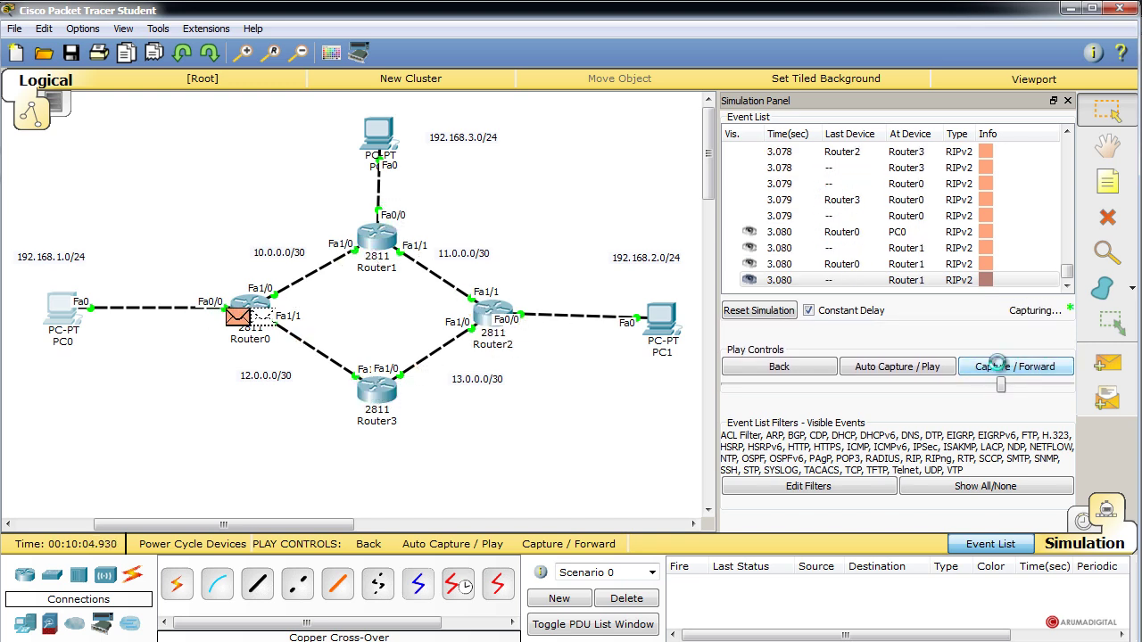
{"action": "left_click", "coordinate": [1000, 370]}
{"action": "left_click", "coordinate": [1000, 370]}
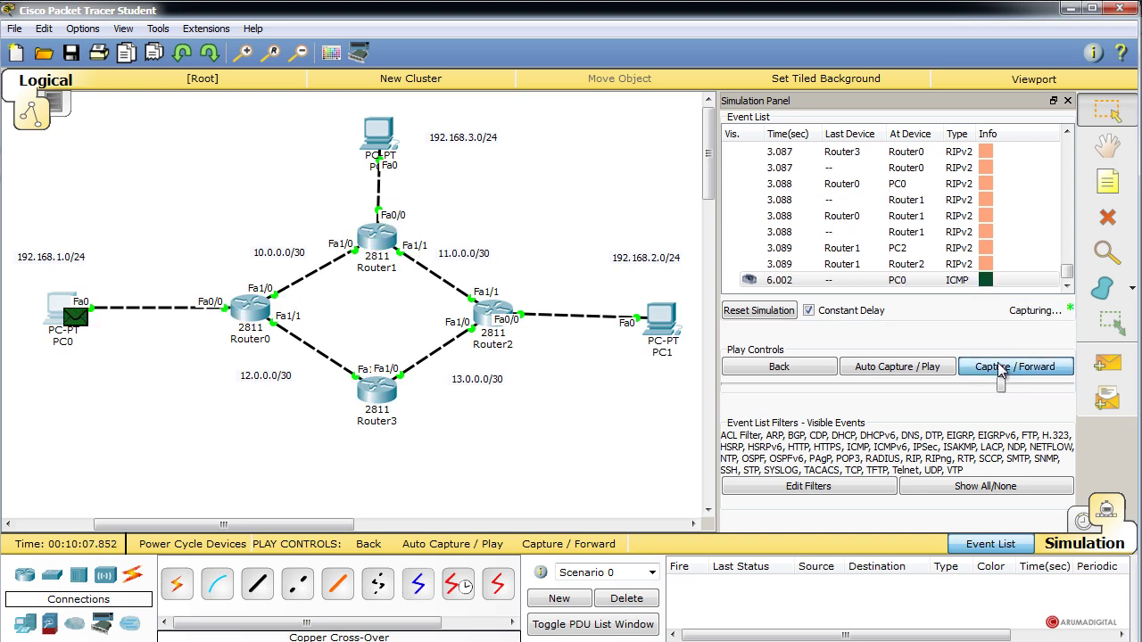
Advance the capture to follow PC0's second ICMP packet through Router3 to PC1 and its reply back to PC0.
{"action": "left_click", "coordinate": [1000, 370]}
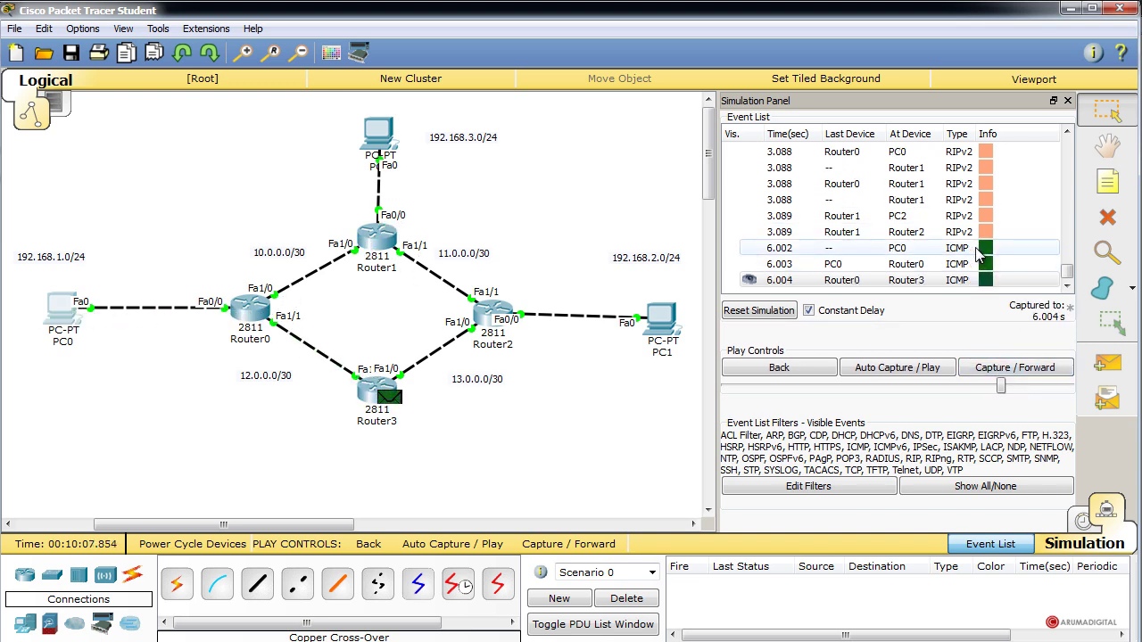
{"action": "left_click", "coordinate": [1013, 370]}
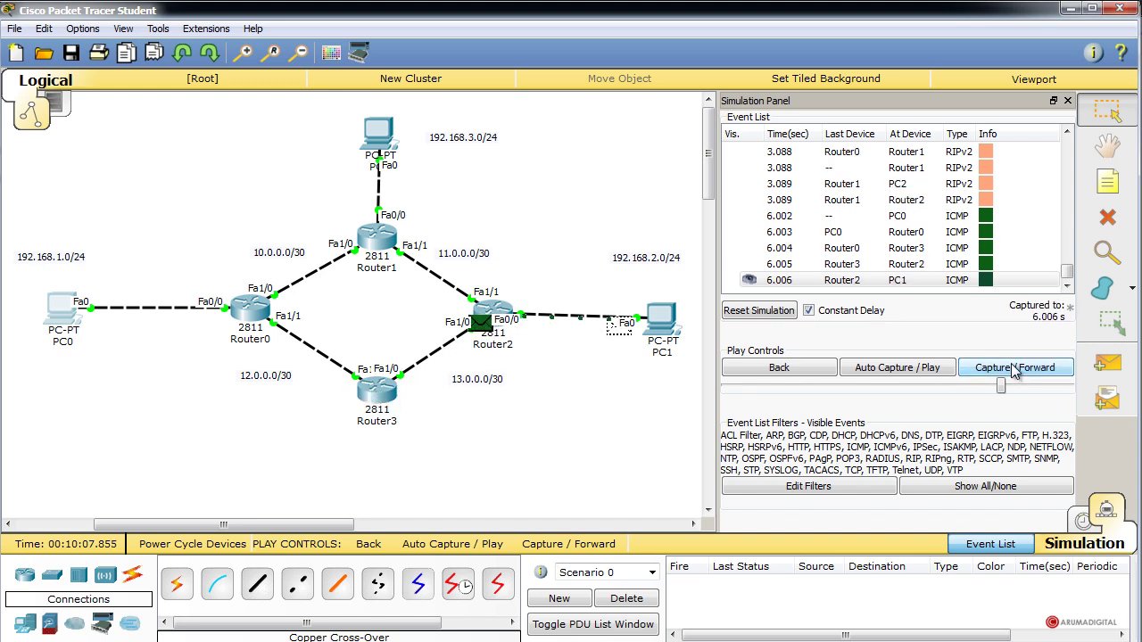
{"action": "left_click", "coordinate": [1013, 371]}
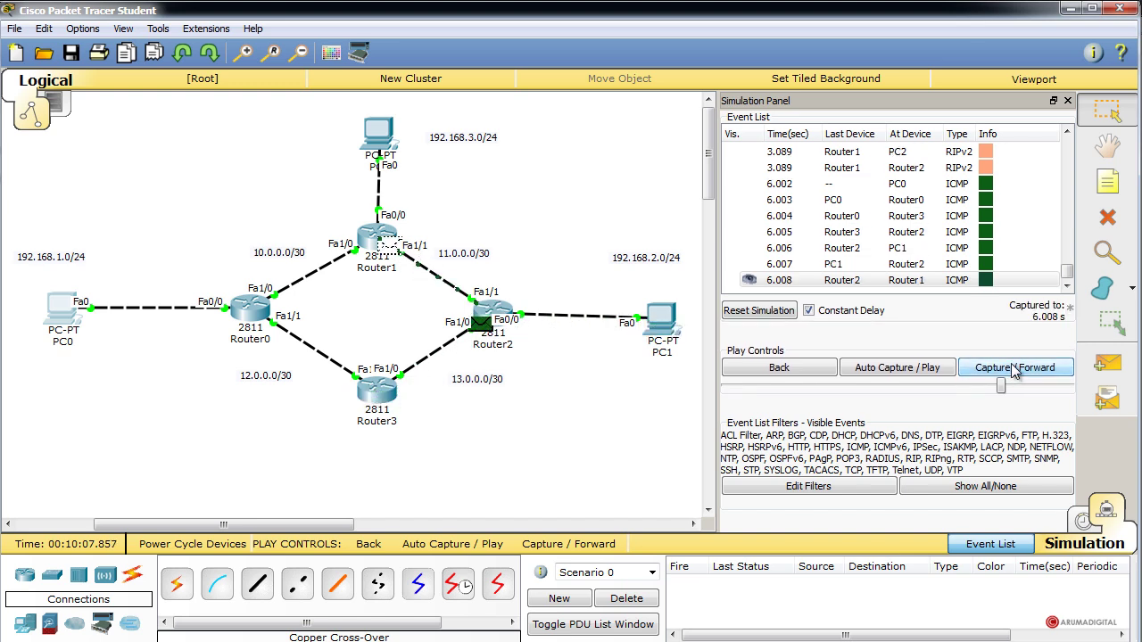
{"action": "left_click", "coordinate": [1013, 370]}
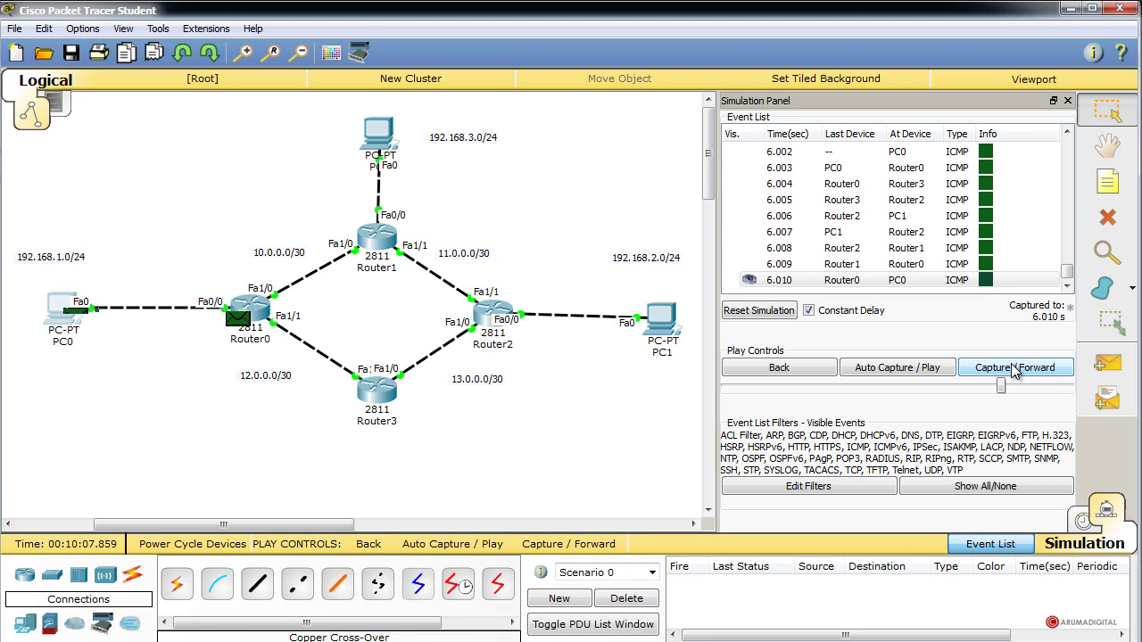
Advance the capture to follow PC0's third ICMP packet through Router1 to PC1 and its reply through Router3 to PC0.
{"action": "left_click", "coordinate": [1013, 370]}
{"action": "left_click", "coordinate": [1013, 370]}
{"action": "left_click", "coordinate": [1013, 370]}
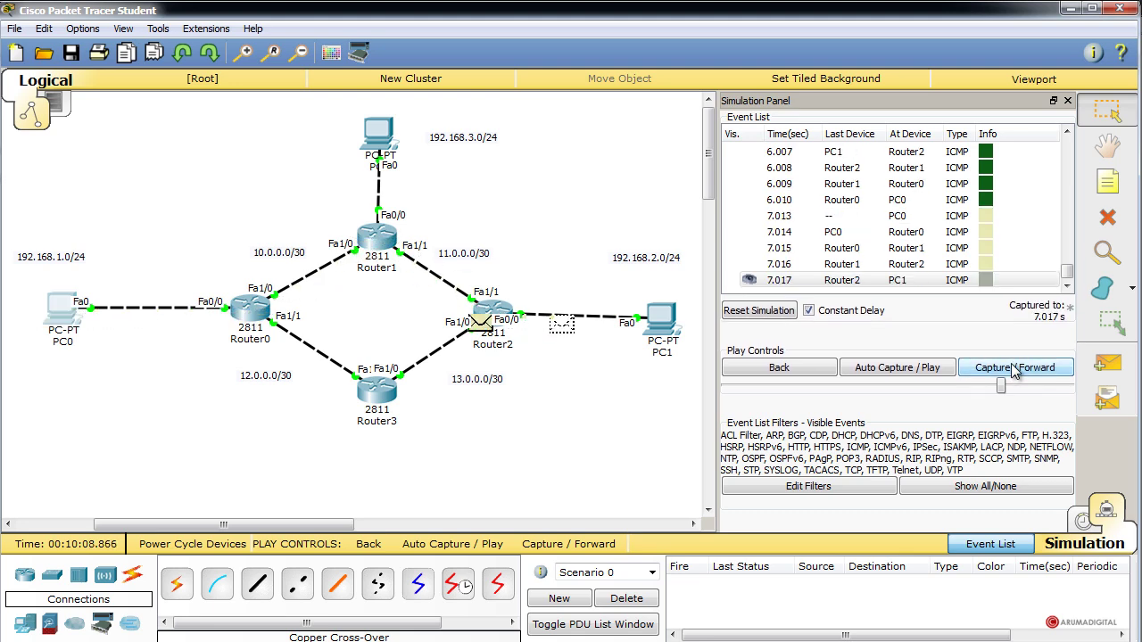
{"action": "left_click", "coordinate": [1014, 371]}
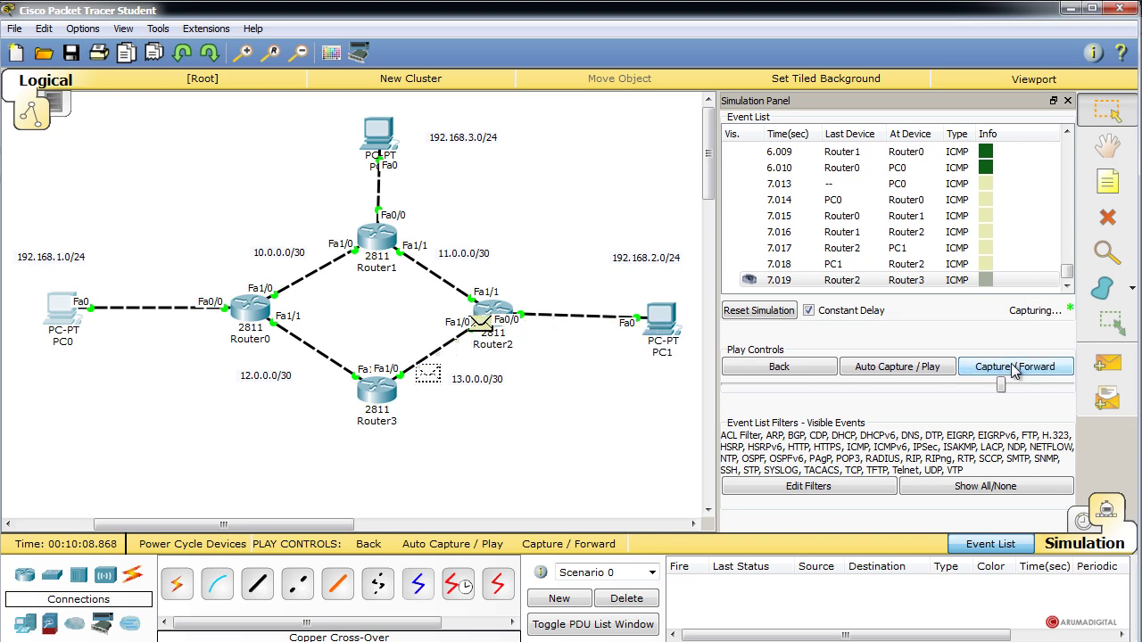
{"action": "left_click", "coordinate": [1013, 370]}
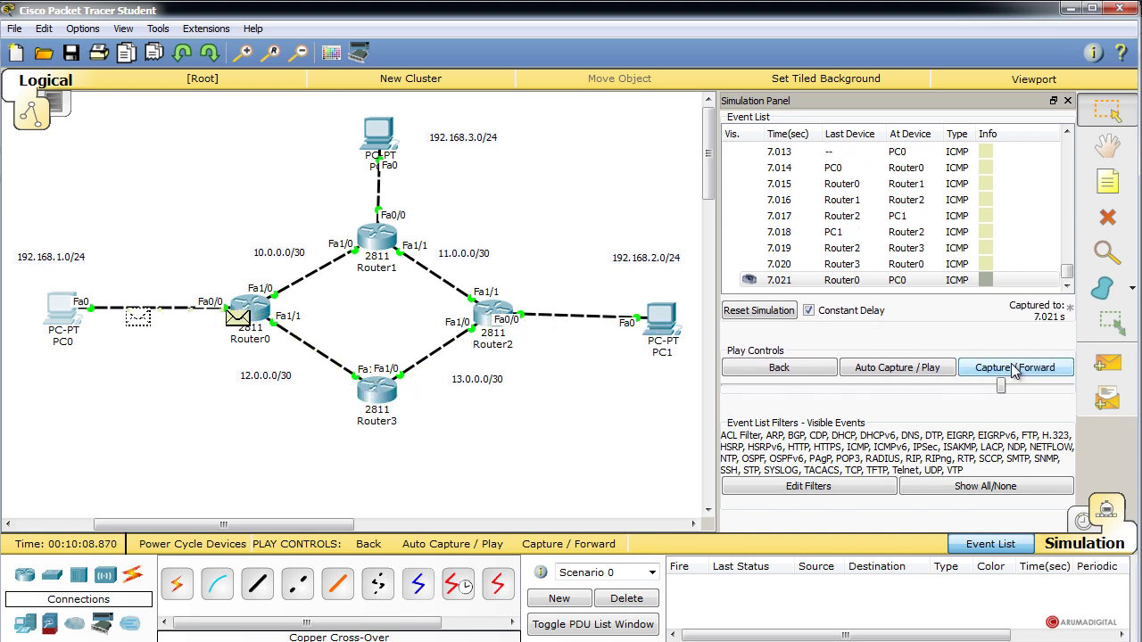
Advance the capture to follow PC0's fourth ICMP packet to PC1 and its reply back to PC0.
{"action": "left_click", "coordinate": [1013, 370]}
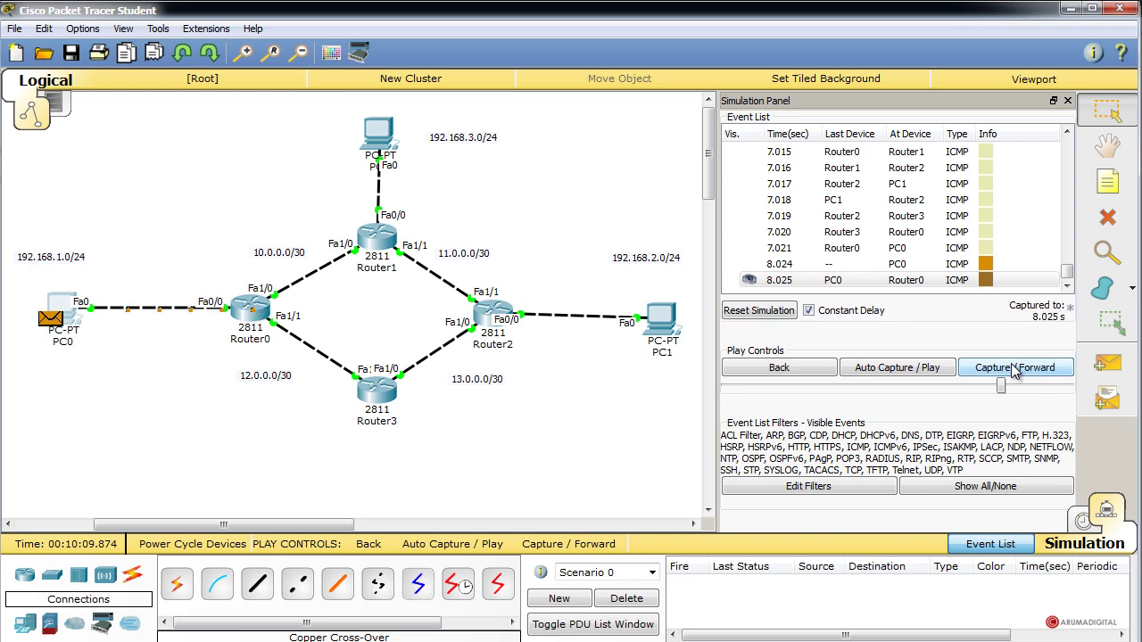
{"action": "left_click", "coordinate": [1013, 370]}
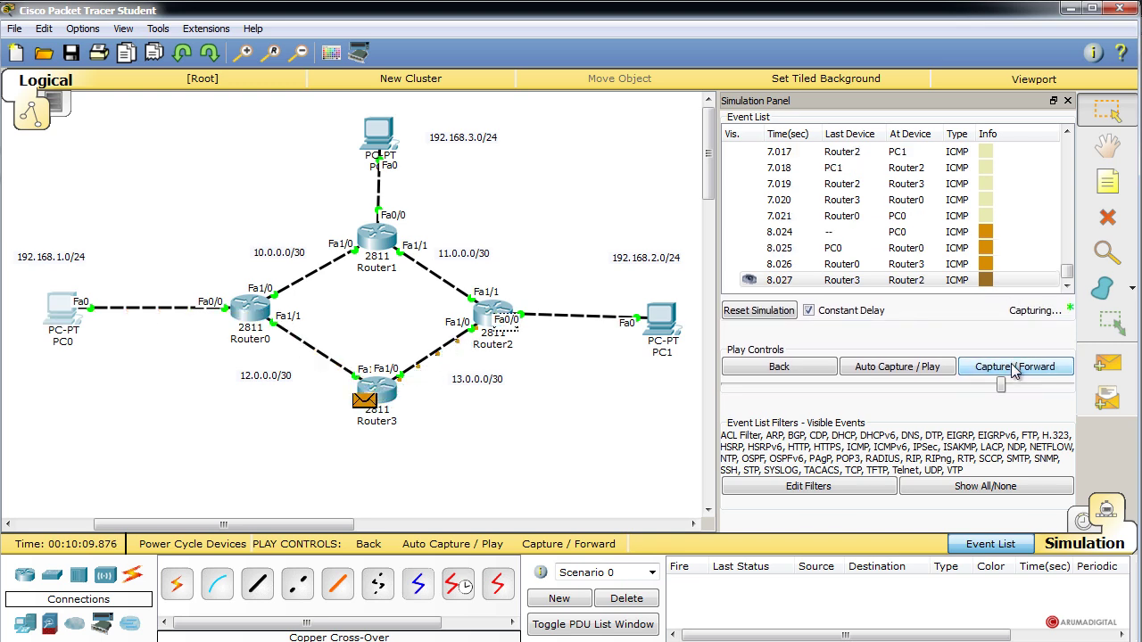
{"action": "left_click", "coordinate": [1013, 371]}
{"action": "left_click", "coordinate": [1014, 370]}
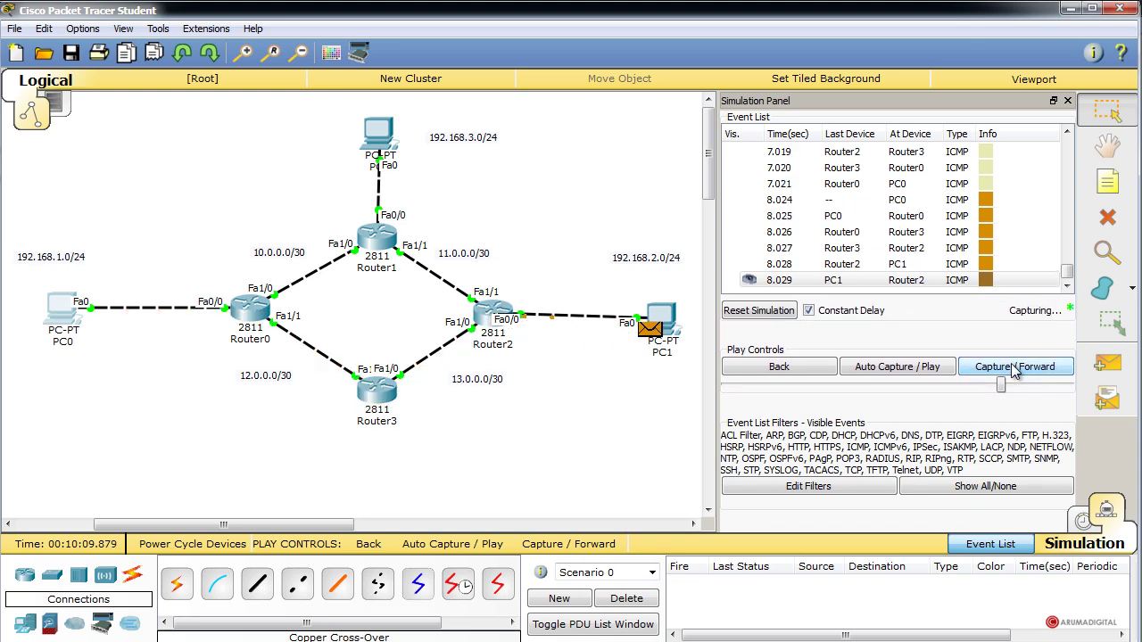
{"action": "left_click", "coordinate": [1013, 370]}
{"action": "left_click", "coordinate": [1013, 370]}
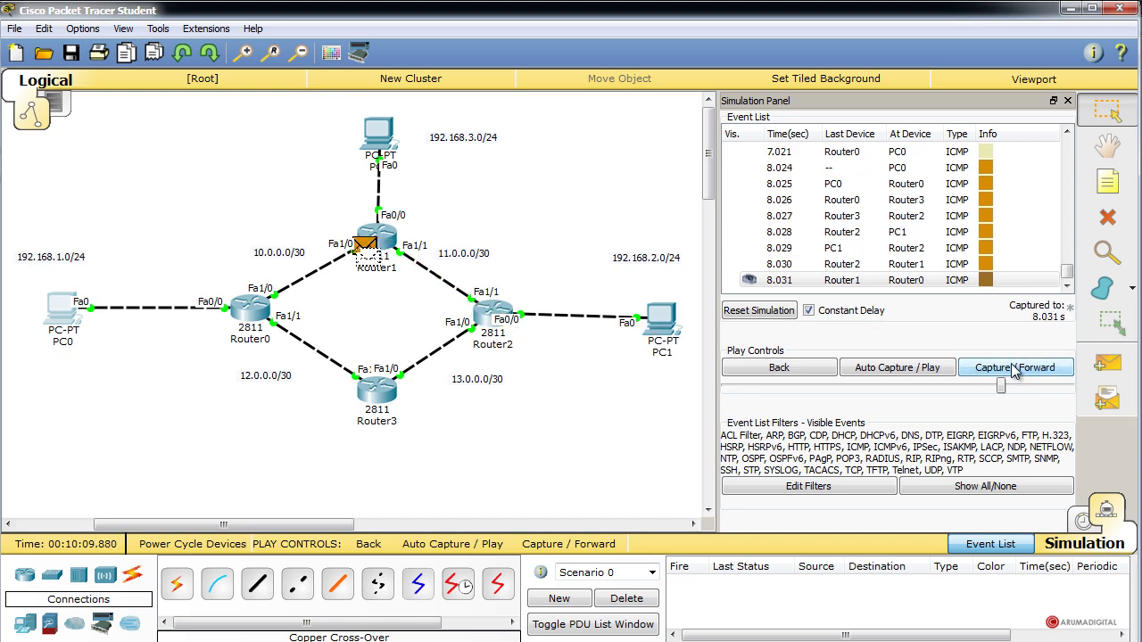
{"action": "left_click", "coordinate": [1013, 371]}
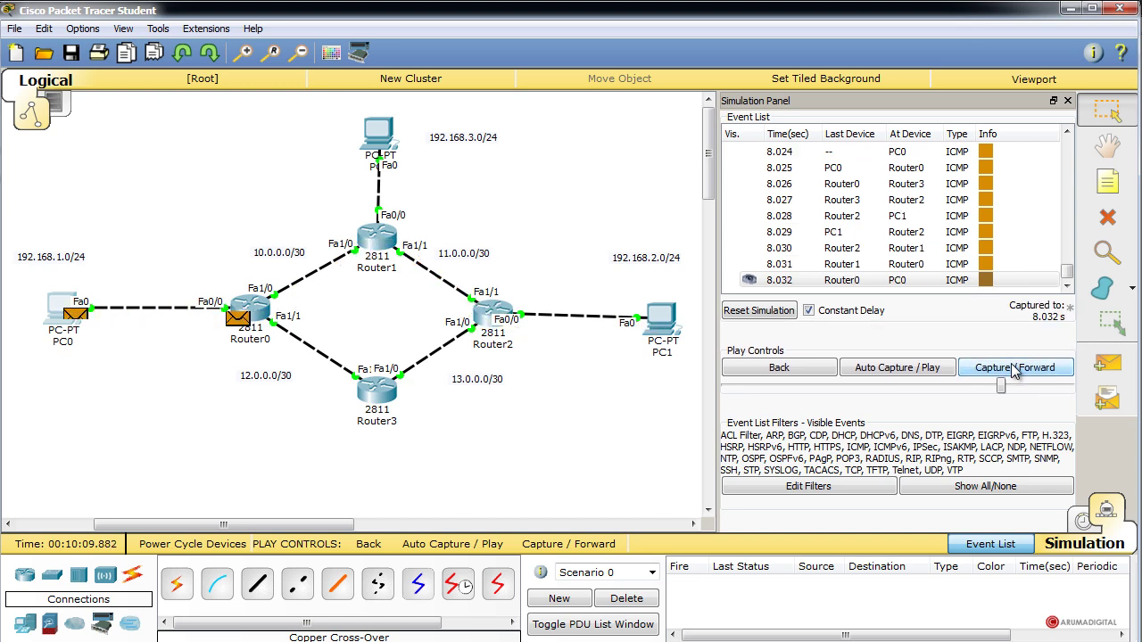
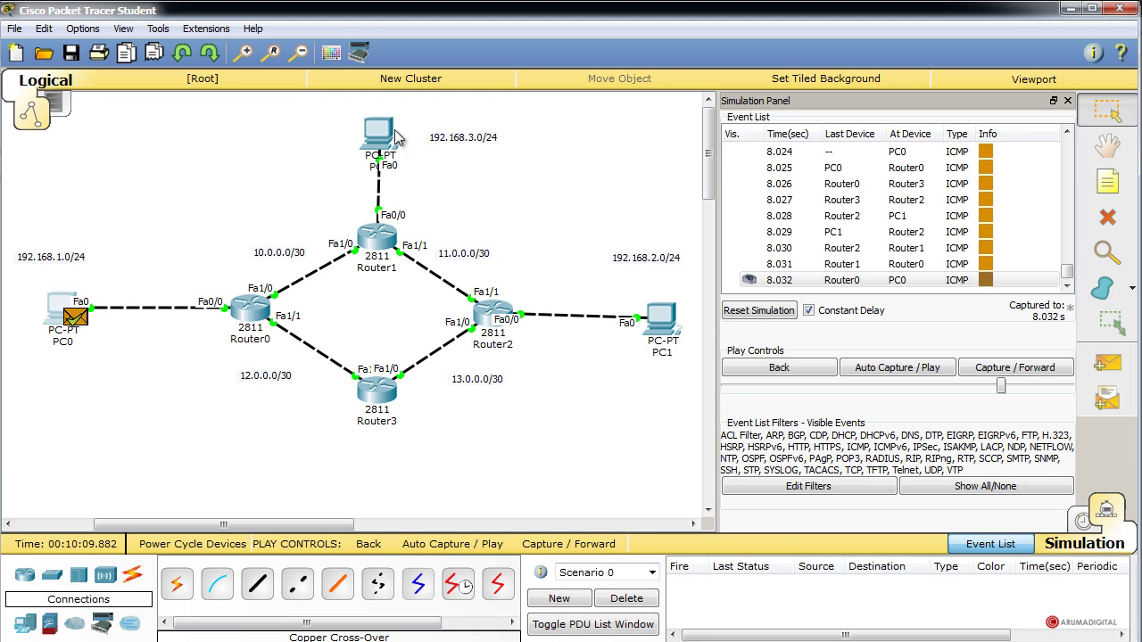
Switch to Realtime mode and back to Simulation mode to clear the captured events.
{"action": "mouse_move", "coordinate": [396, 135]}
{"action": "left_click", "coordinate": [1085, 522]}
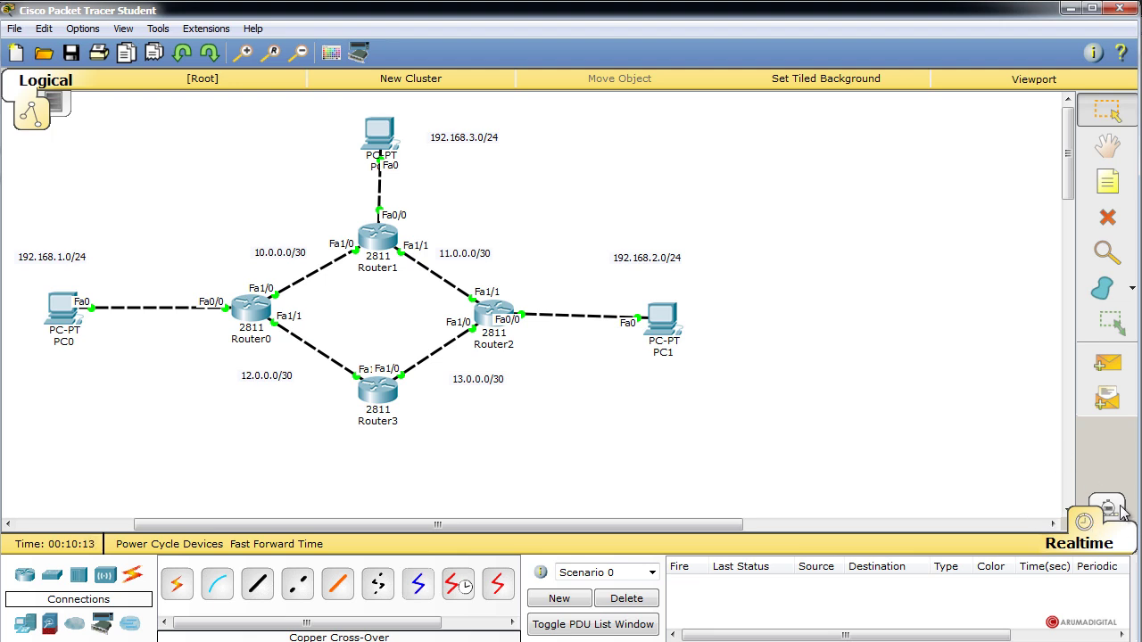
{"action": "left_click", "coordinate": [1120, 513]}
Ping 192.168.2.2 from PC2's command prompt and move its window off the topology.
{"action": "left_click", "coordinate": [386, 141]}
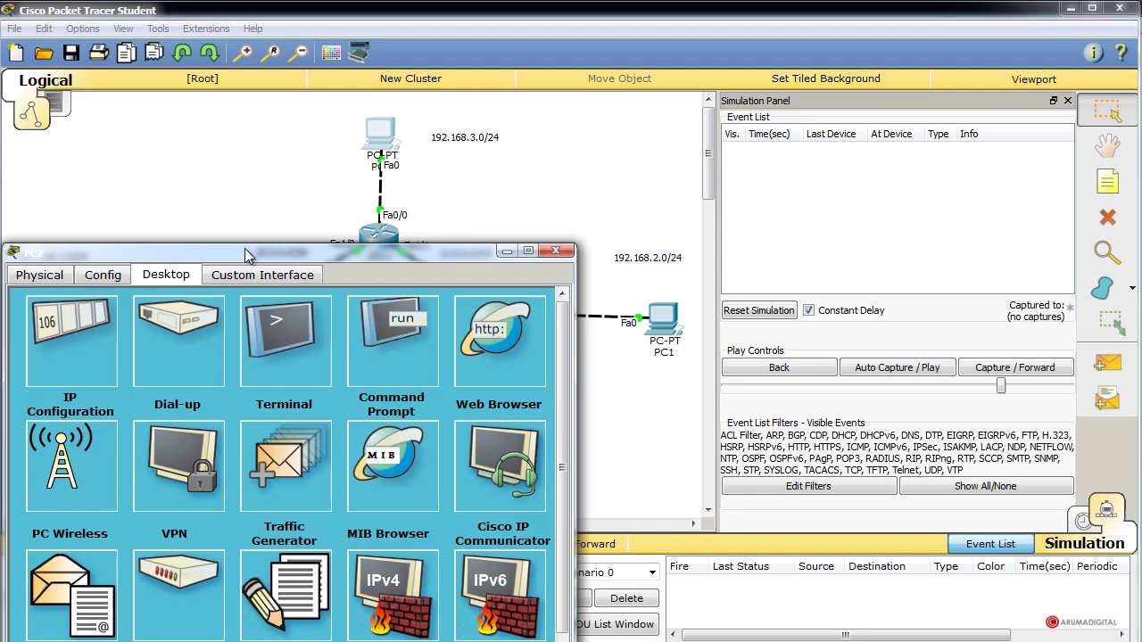
{"action": "left_click", "coordinate": [409, 218]}
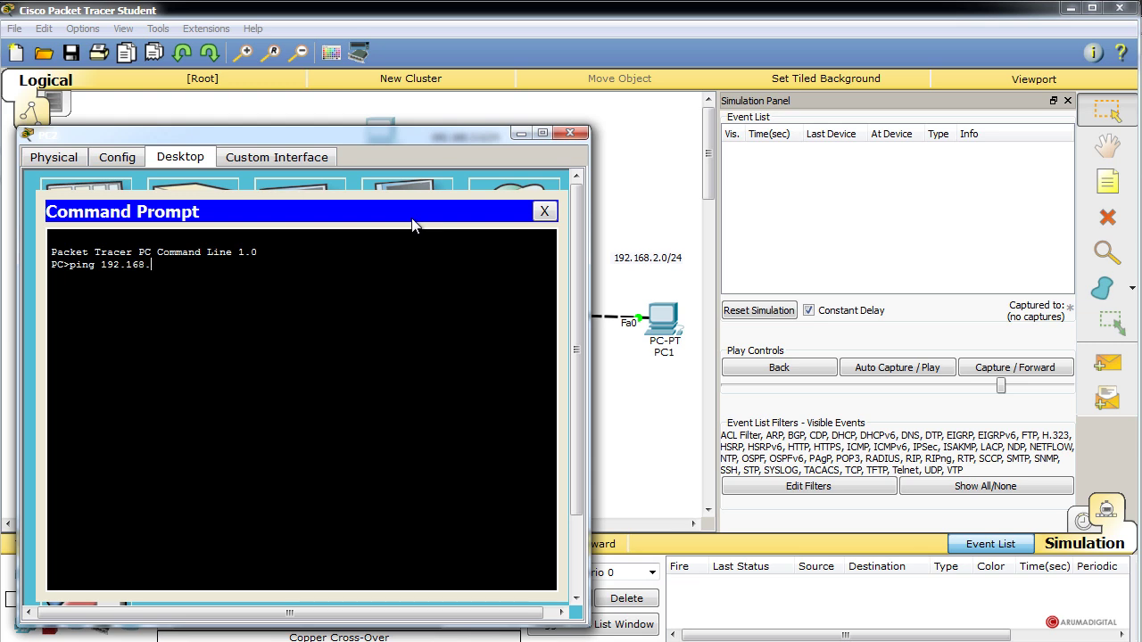
{"action": "key", "text": "Return"}
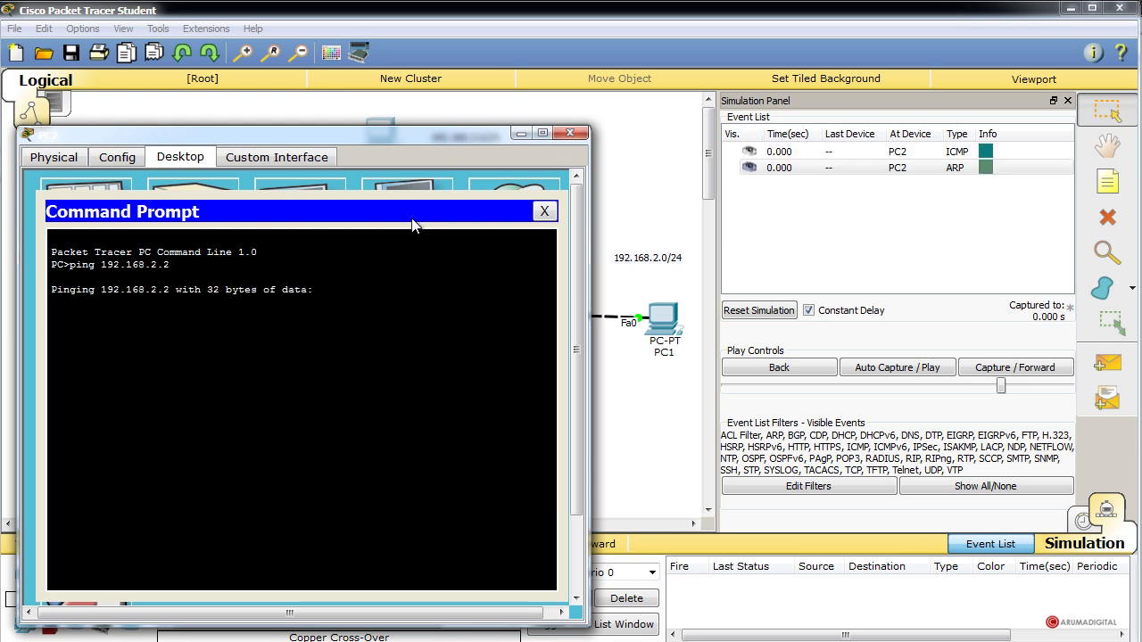
{"action": "left_click", "coordinate": [569, 133]}
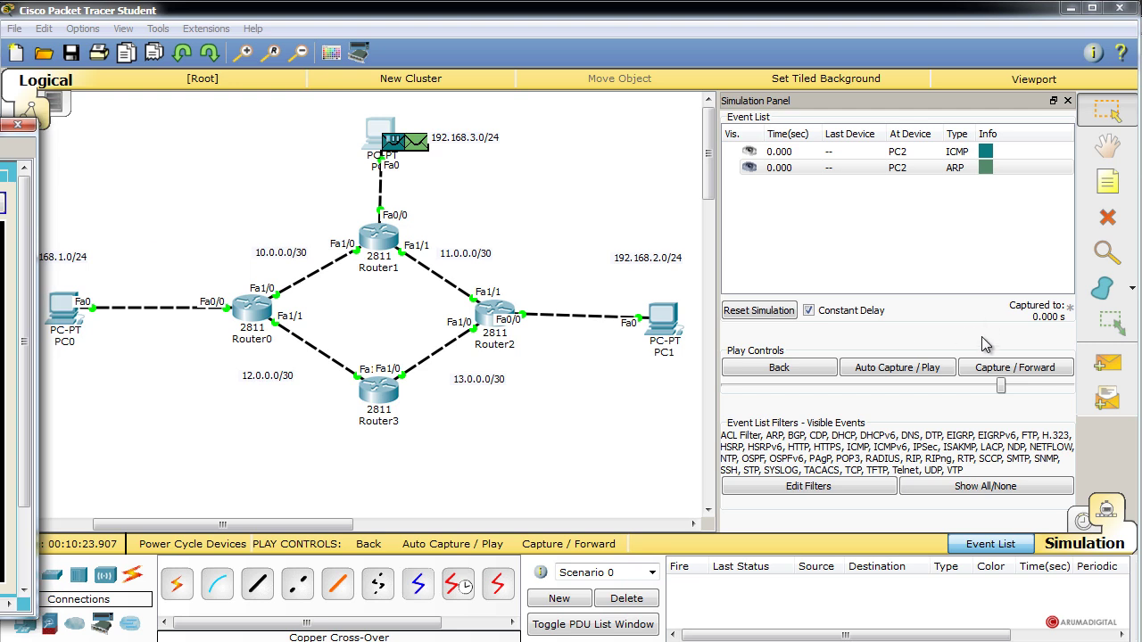
Advance the capture until PC2 receives the first ping reply from PC1 and prepares its second ICMP packet.
{"action": "left_click", "coordinate": [1005, 367]}
{"action": "left_click", "coordinate": [1005, 366]}
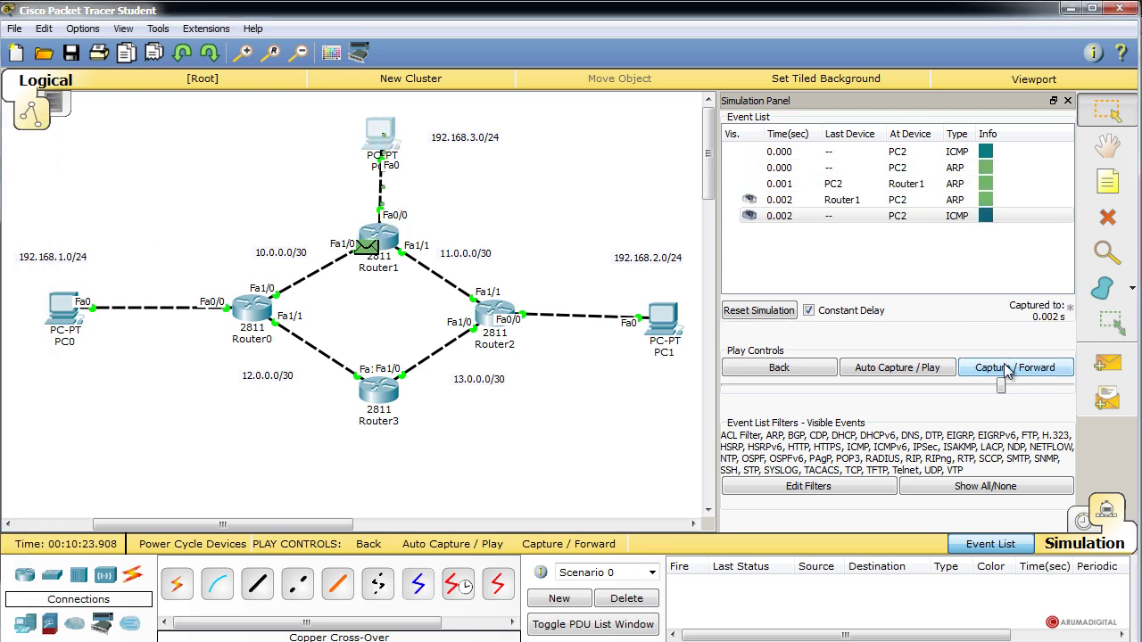
{"action": "left_click", "coordinate": [1005, 366]}
{"action": "left_click", "coordinate": [1005, 366]}
{"action": "left_click", "coordinate": [1005, 367]}
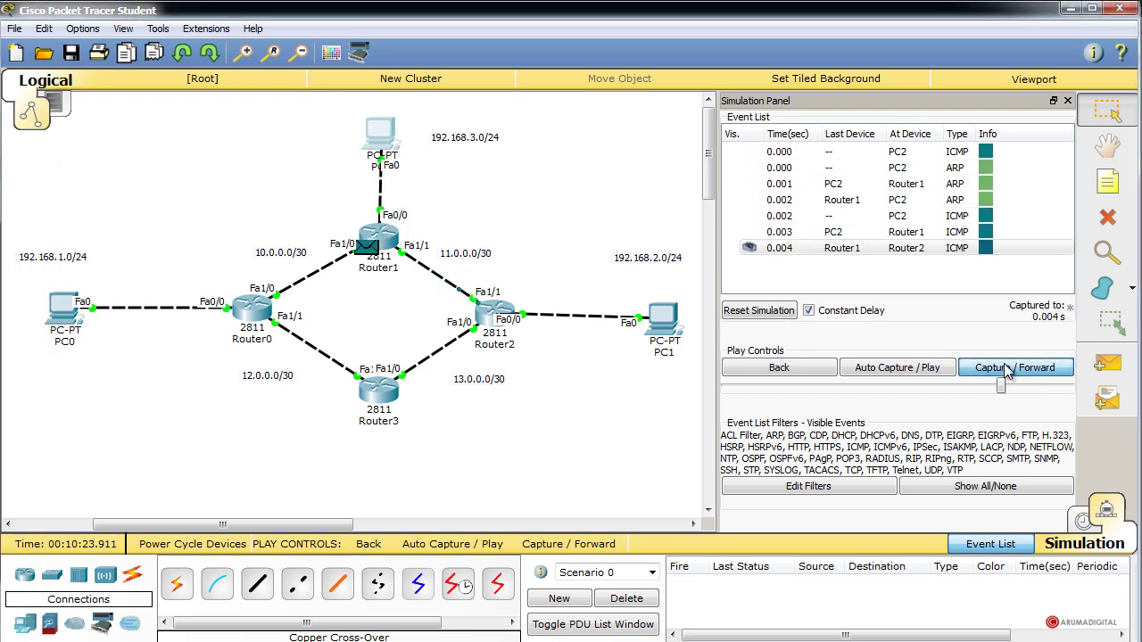
{"action": "left_click", "coordinate": [1005, 366]}
{"action": "left_click", "coordinate": [1006, 366]}
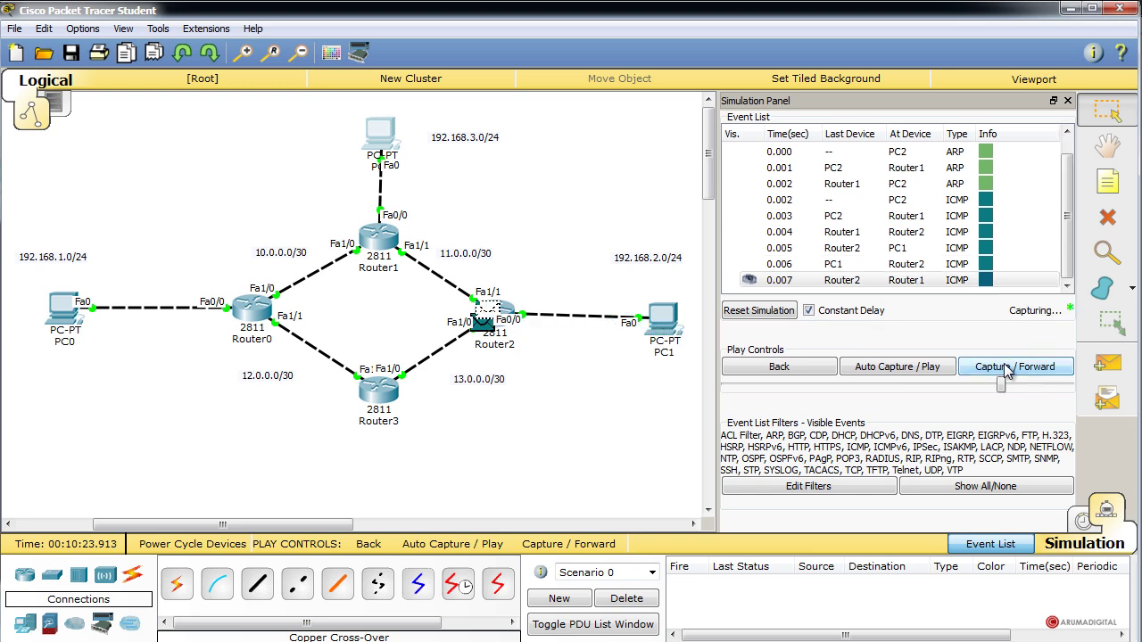
{"action": "left_click", "coordinate": [1005, 367]}
{"action": "left_click", "coordinate": [1005, 366]}
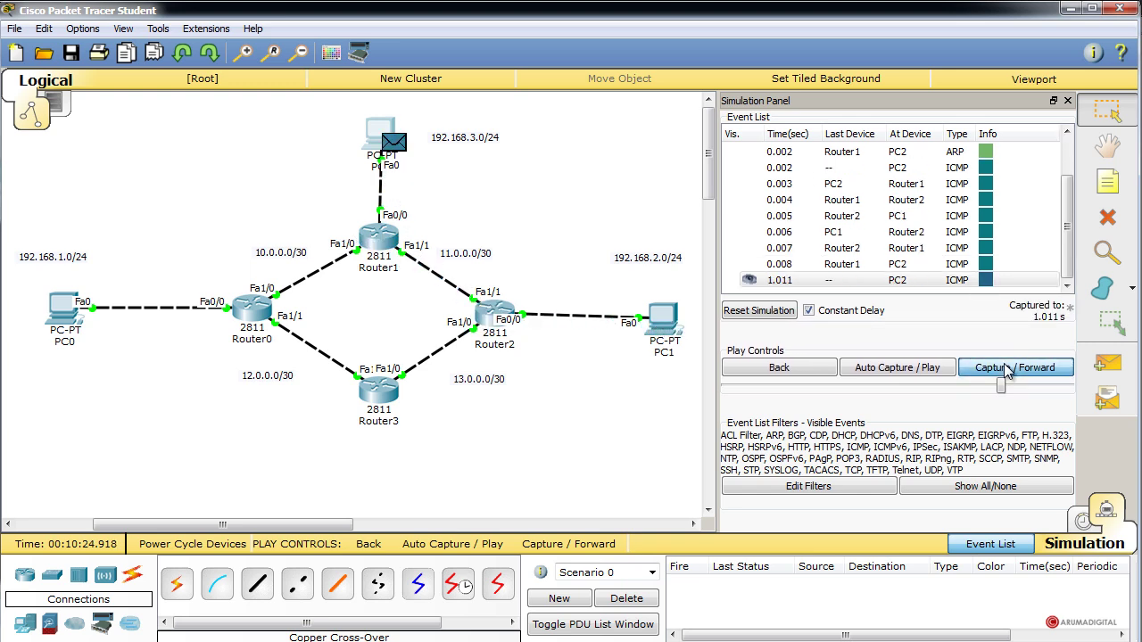
Advance the capture to follow PC2's second ICMP packet to PC1 and back, continuing through Router2's CDP messages to its neighbours.
{"action": "left_click", "coordinate": [1005, 366]}
{"action": "left_click", "coordinate": [1006, 367]}
{"action": "left_click", "coordinate": [1005, 367]}
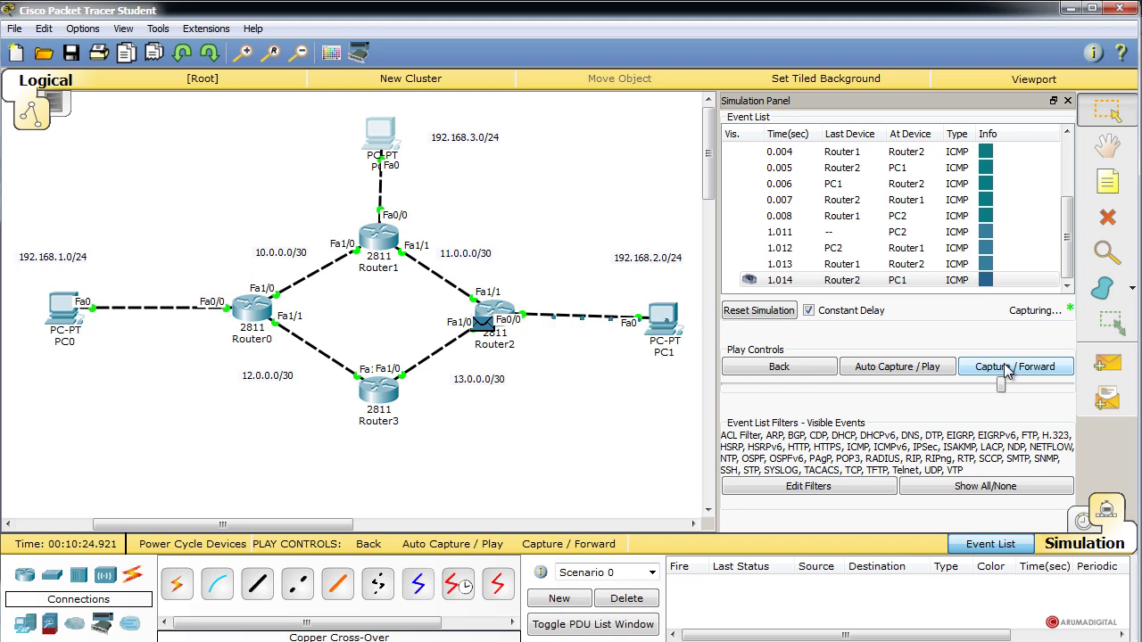
{"action": "left_click", "coordinate": [1005, 367]}
{"action": "left_click", "coordinate": [1005, 368]}
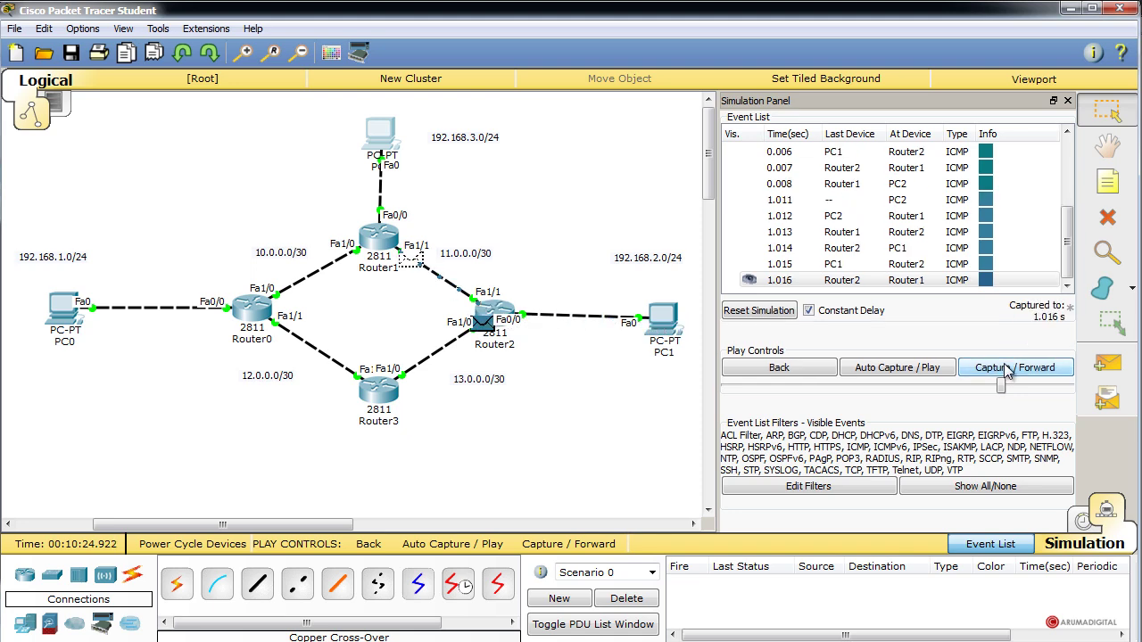
{"action": "left_click", "coordinate": [1005, 368]}
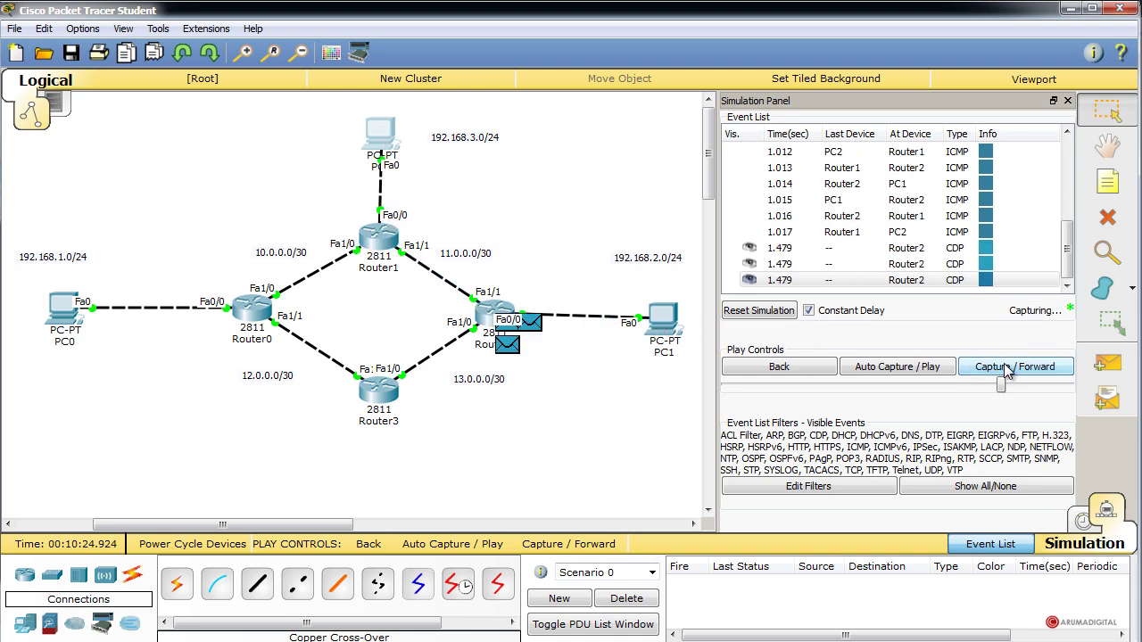
{"action": "left_click", "coordinate": [1005, 367]}
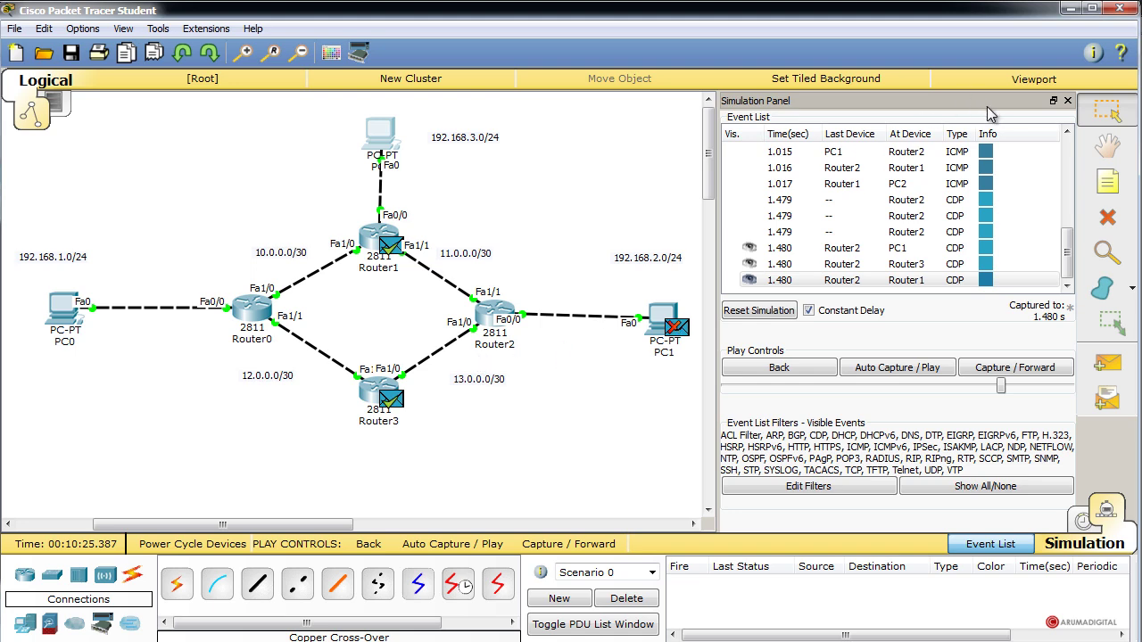
Close PC2's window and return to Realtime mode.
{"action": "key", "text": "alt+Tab"}
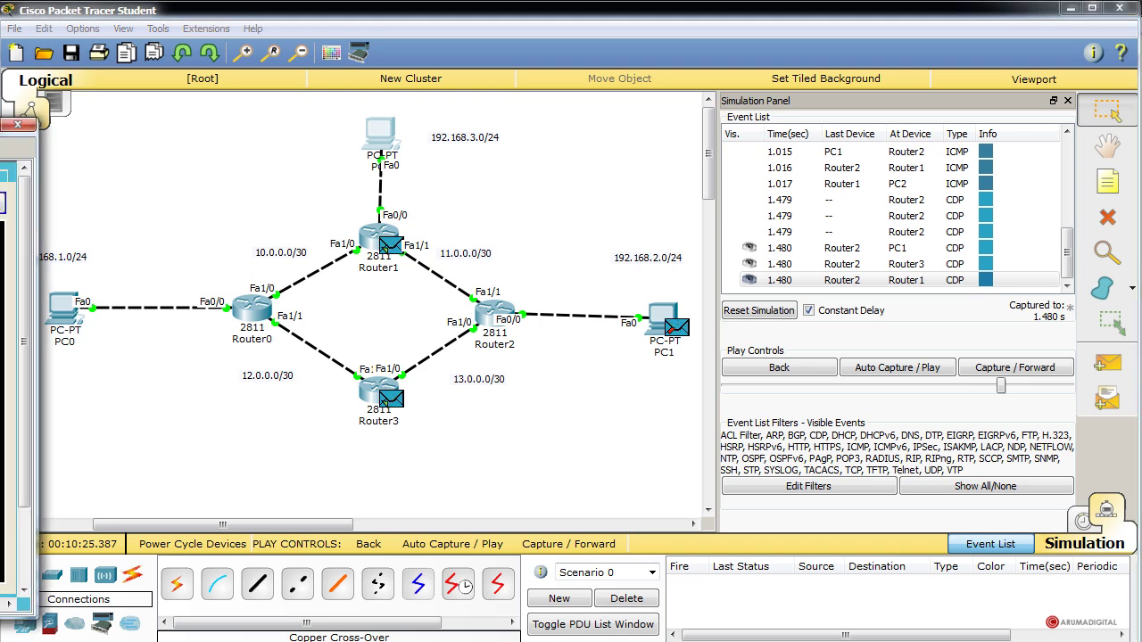
{"action": "left_click", "coordinate": [26, 126]}
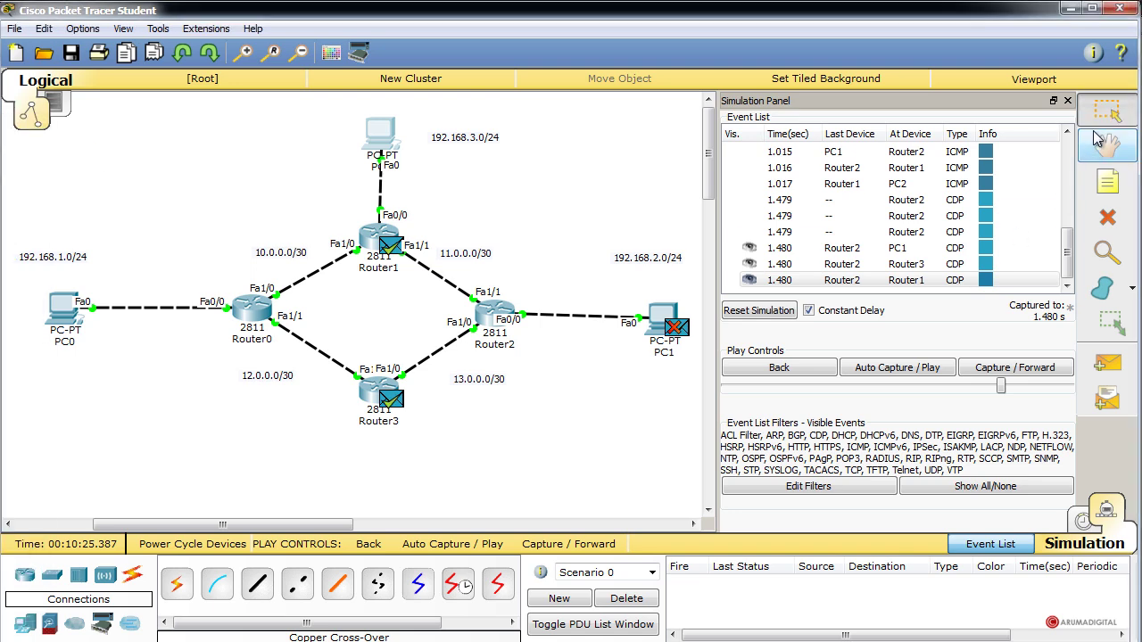
{"action": "left_click", "coordinate": [1082, 520]}
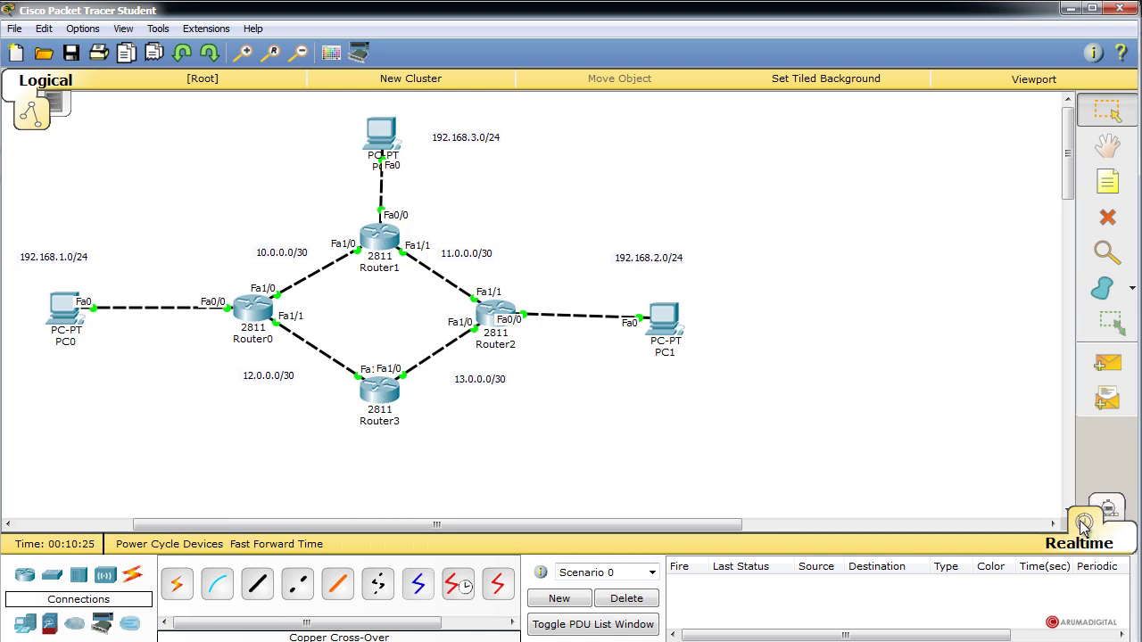
On Router1, leave RIP configuration and add the static route "ip route 192.168.2.0 255.255.255.0 fast1/0".
{"action": "left_click", "coordinate": [375, 236]}
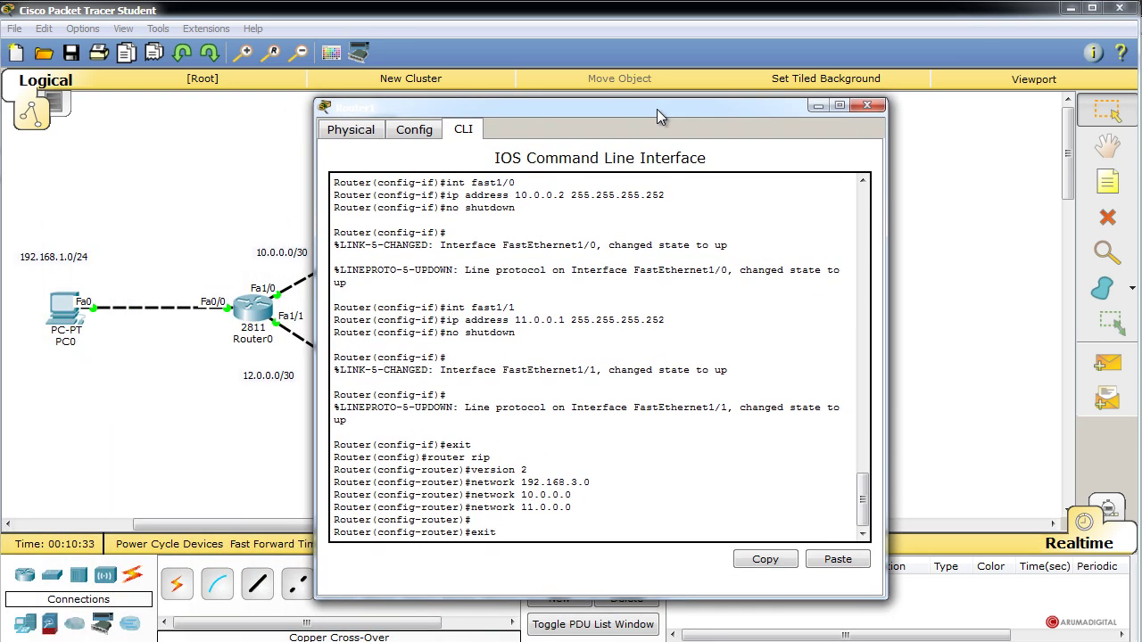
{"action": "key", "text": "Return"}
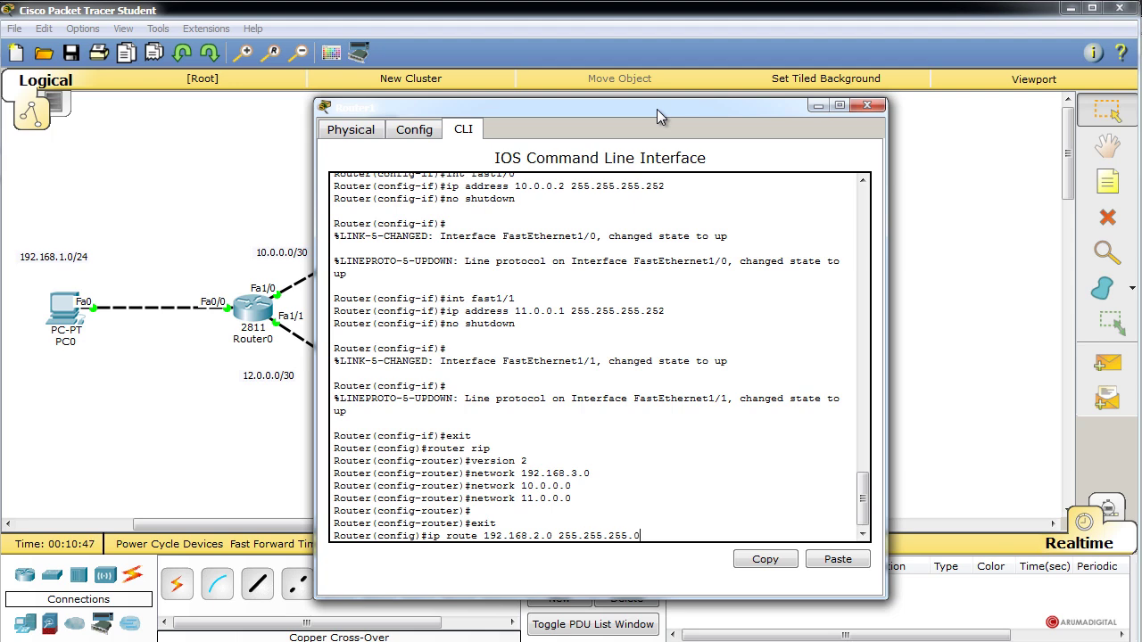
{"action": "left_click_drag", "start_coordinate": [651, 107], "coordinate": [874, 74]}
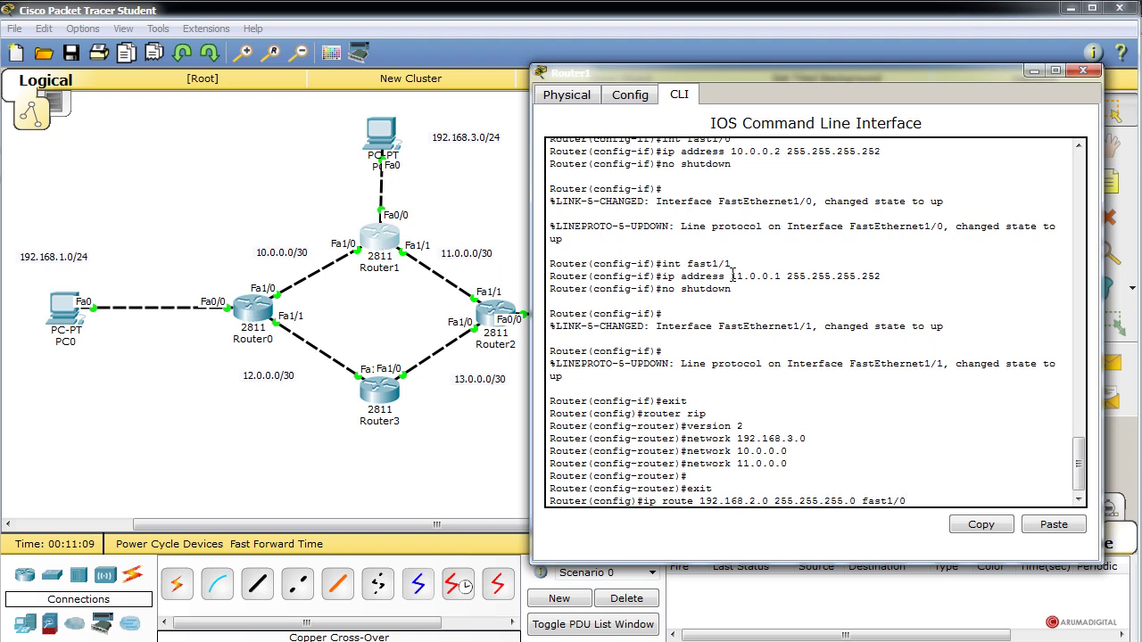
{"action": "key", "text": "Return"}
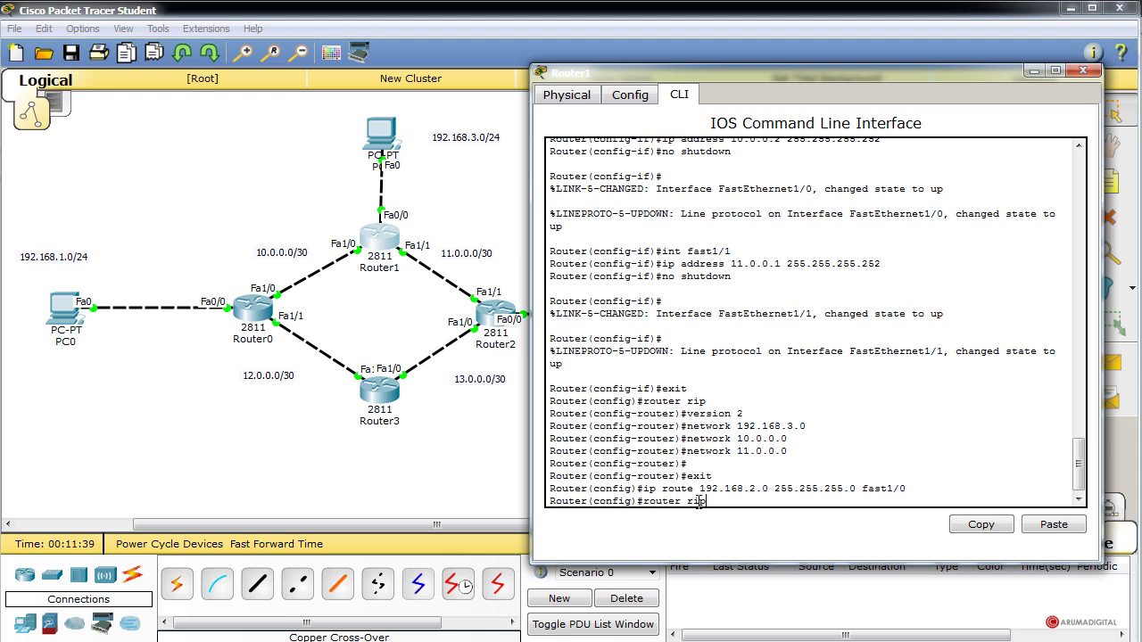
Redistribute static routes with metric 2 into RIP on Router1, and close its window.
{"action": "key", "text": "Return"}
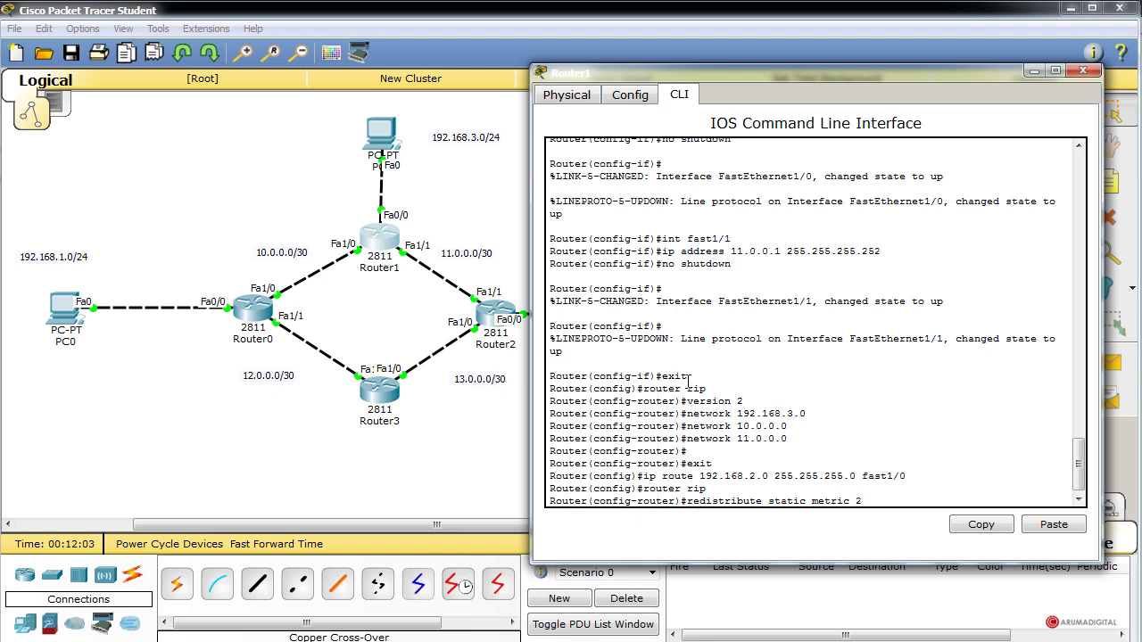
{"action": "key", "text": "Return"}
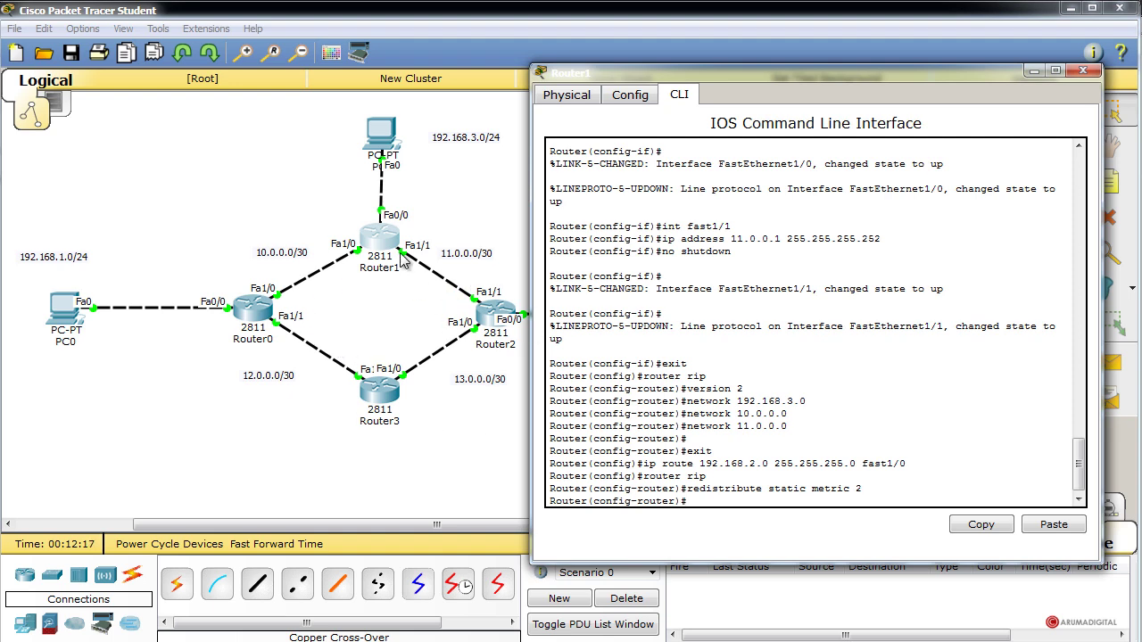
{"action": "left_click", "coordinate": [1084, 71]}
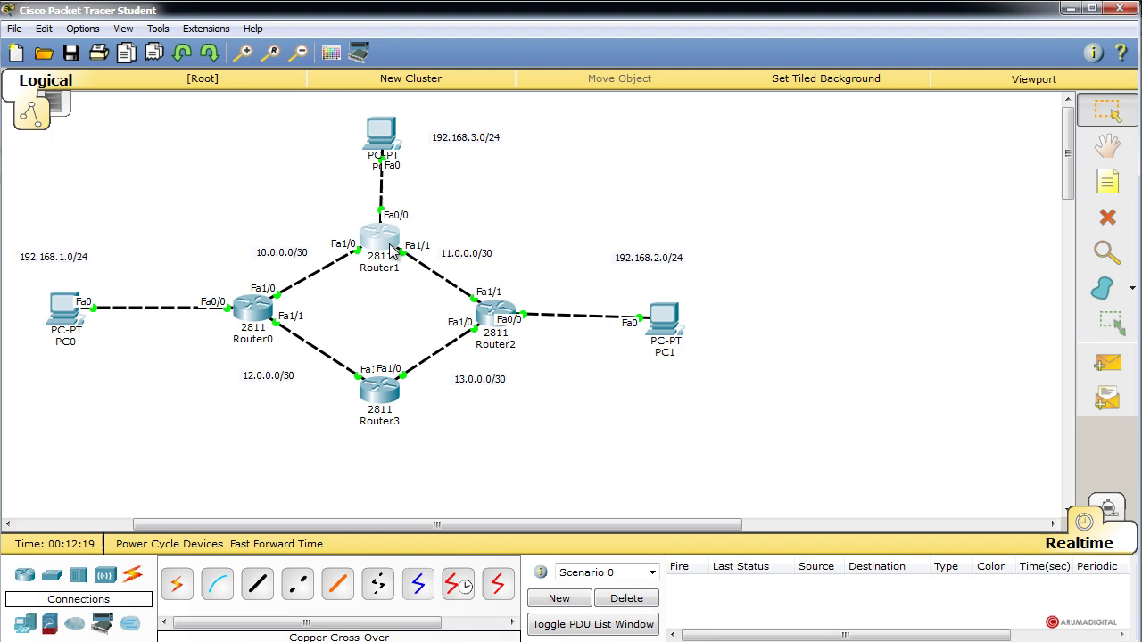
Enter Simulation mode, return to Realtime mode to let the network run, and enter Simulation mode again.
{"action": "left_click", "coordinate": [1115, 509]}
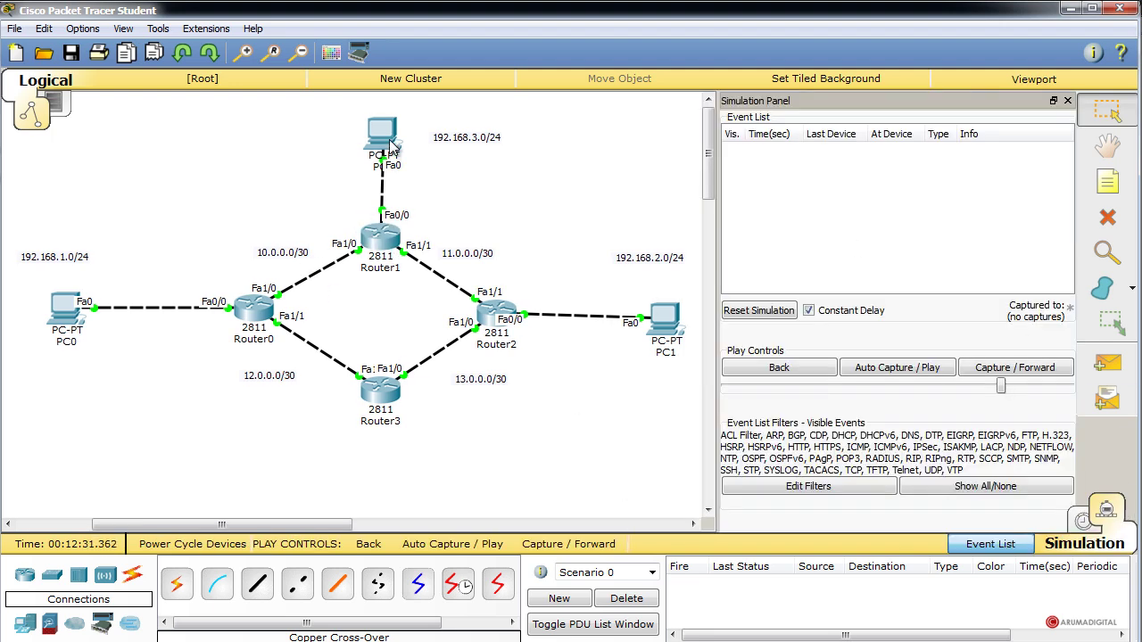
{"action": "left_click", "coordinate": [1084, 521]}
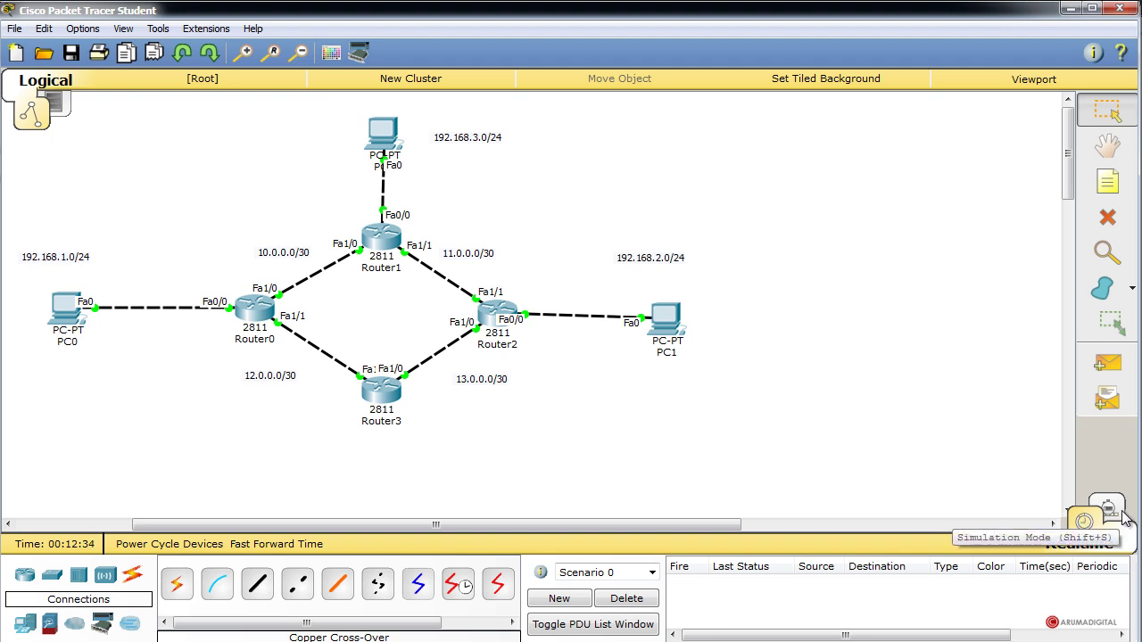
{"action": "left_click", "coordinate": [1122, 517]}
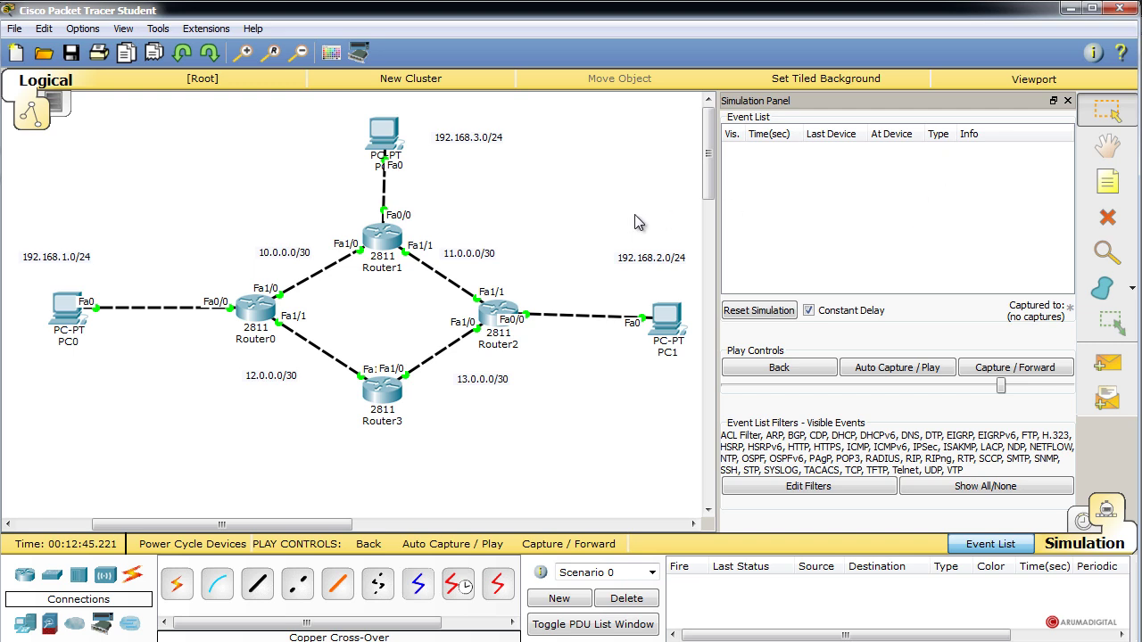
Repeat the ping to 192.168.2.2 from PC2's command prompt and move its window off the topology.
{"action": "left_click", "coordinate": [390, 143]}
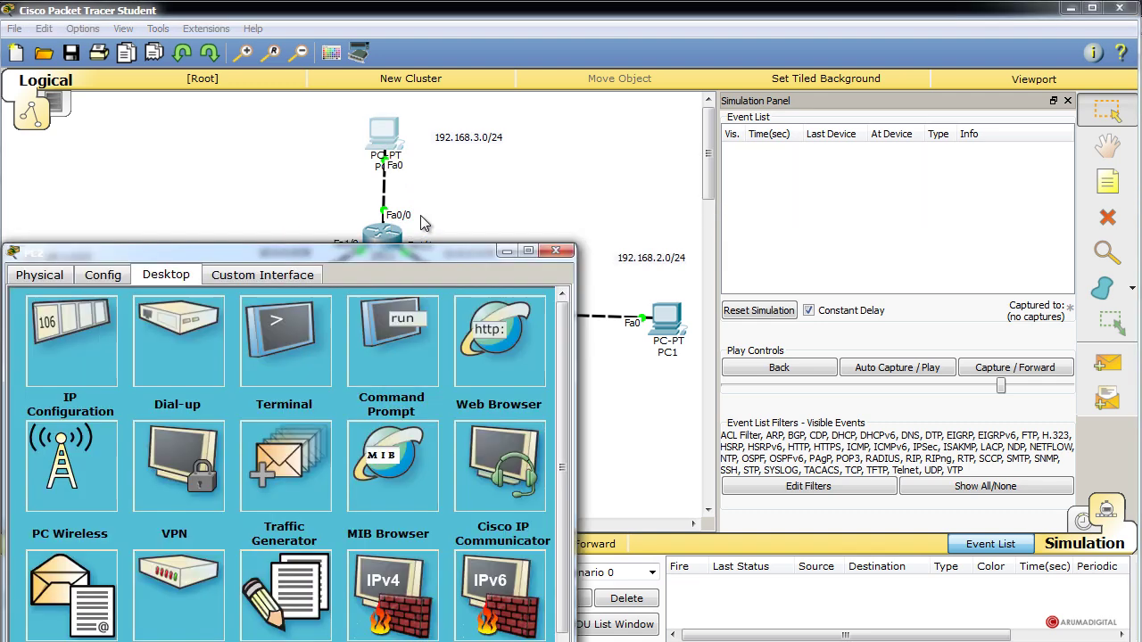
{"action": "left_click_drag", "start_coordinate": [360, 249], "coordinate": [358, 144]}
{"action": "left_click", "coordinate": [388, 229]}
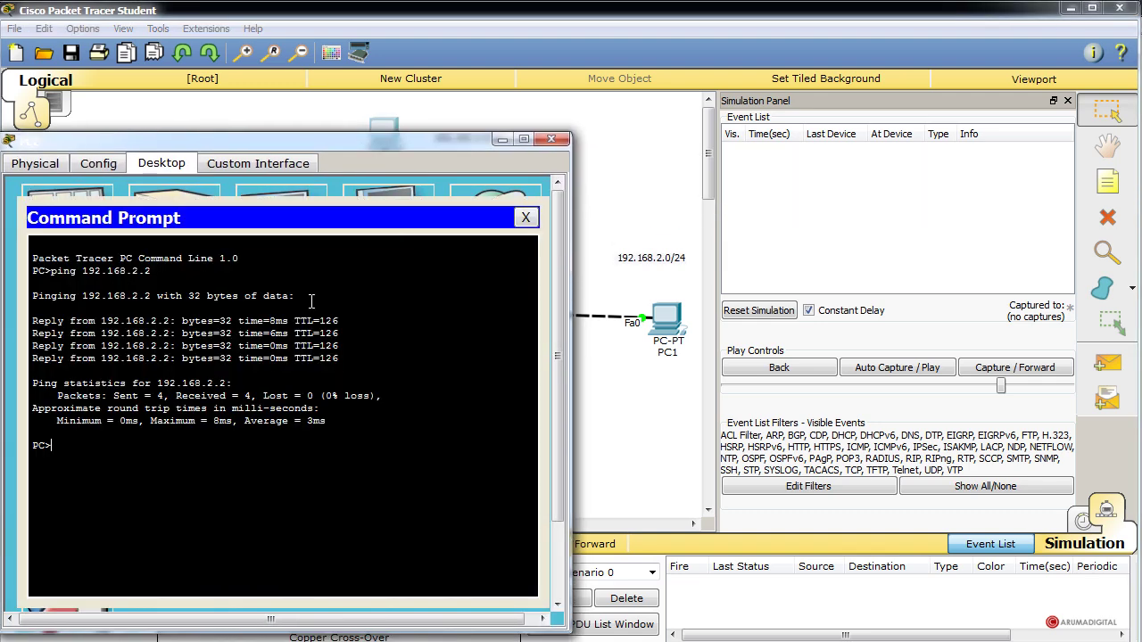
{"action": "key", "text": "Up"}
{"action": "key", "text": "Return"}
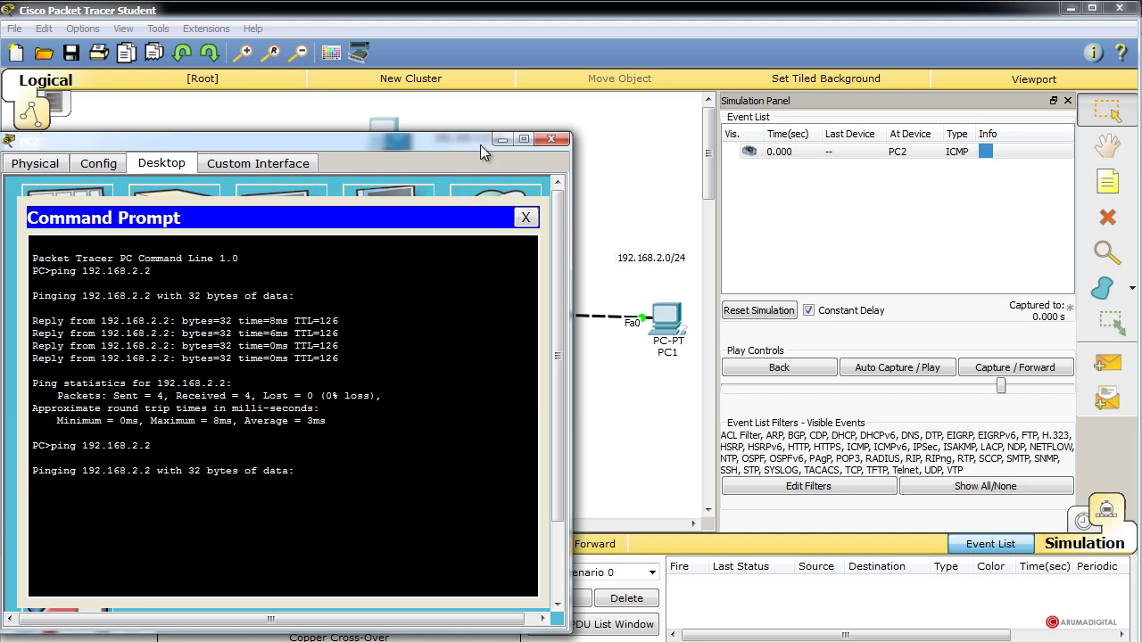
{"action": "left_click_drag", "start_coordinate": [480, 145], "coordinate": [0, 143]}
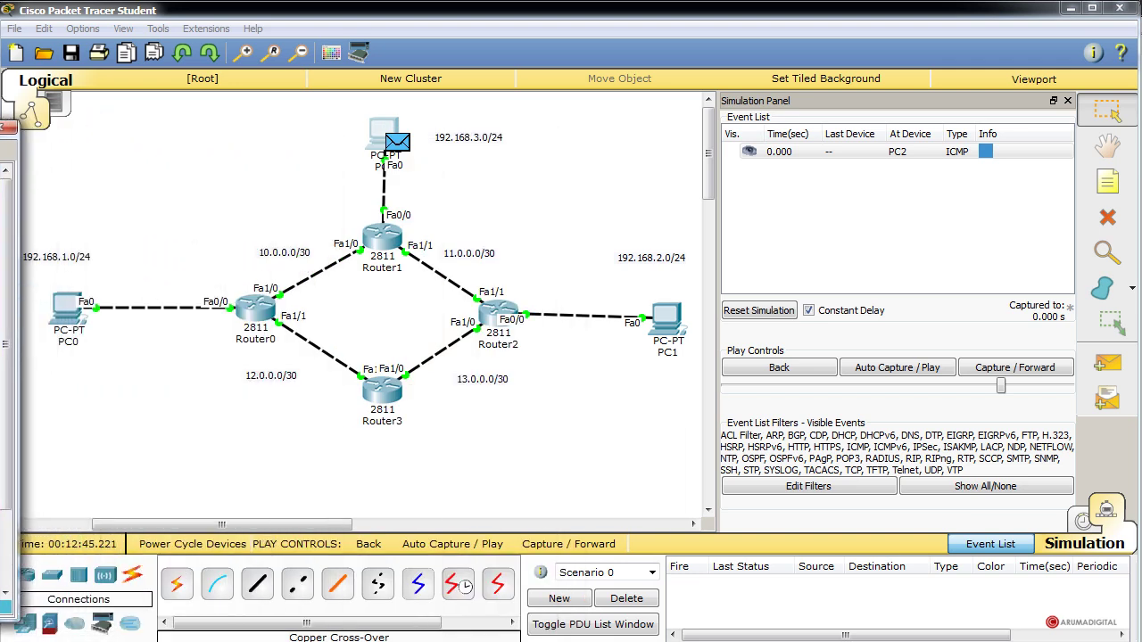
Advance the capture to follow PC2's ping to Router1, the ARP request to Router0, and the RIPv2 updates between the routers.
{"action": "left_click", "coordinate": [993, 372]}
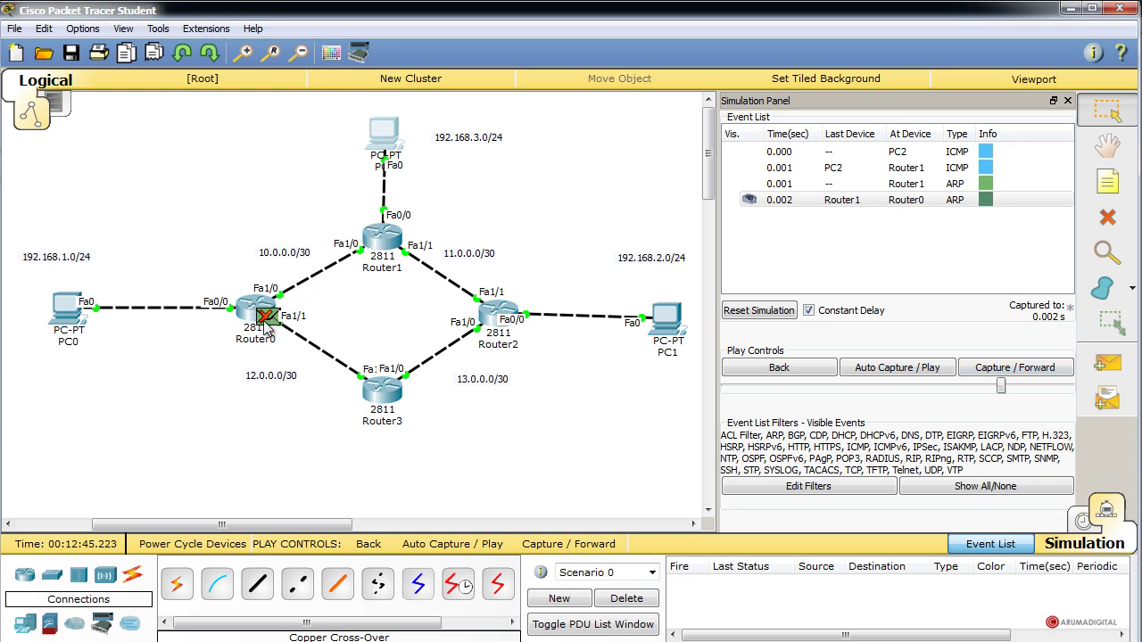
{"action": "left_click", "coordinate": [1005, 373]}
{"action": "left_click", "coordinate": [1005, 371]}
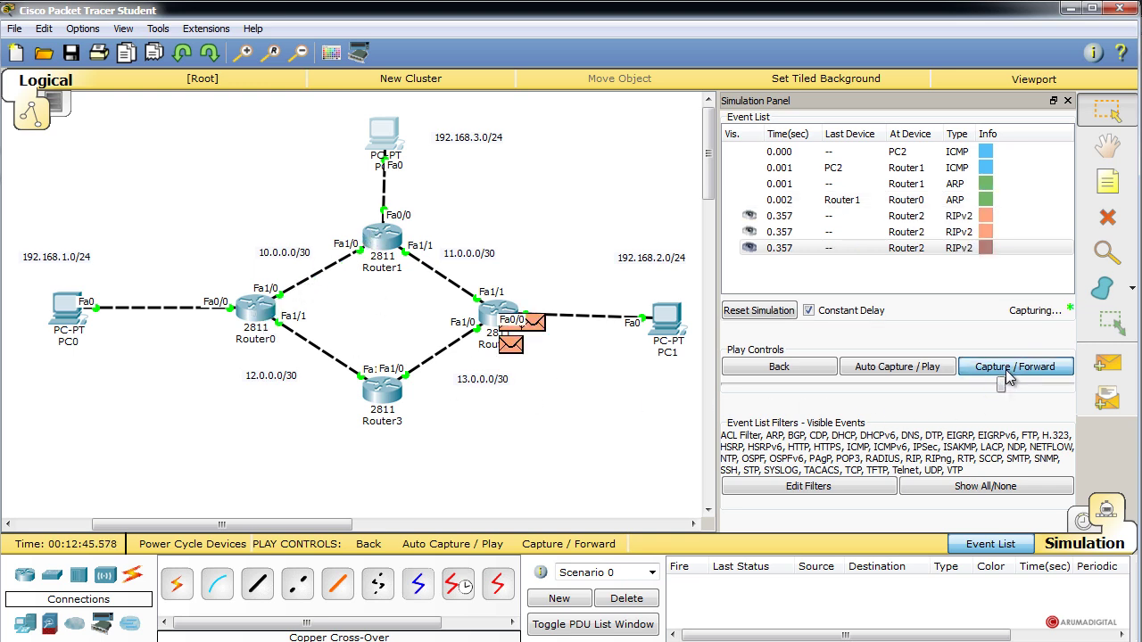
{"action": "left_click", "coordinate": [1006, 369]}
{"action": "left_click", "coordinate": [1005, 370]}
{"action": "left_click", "coordinate": [1005, 369]}
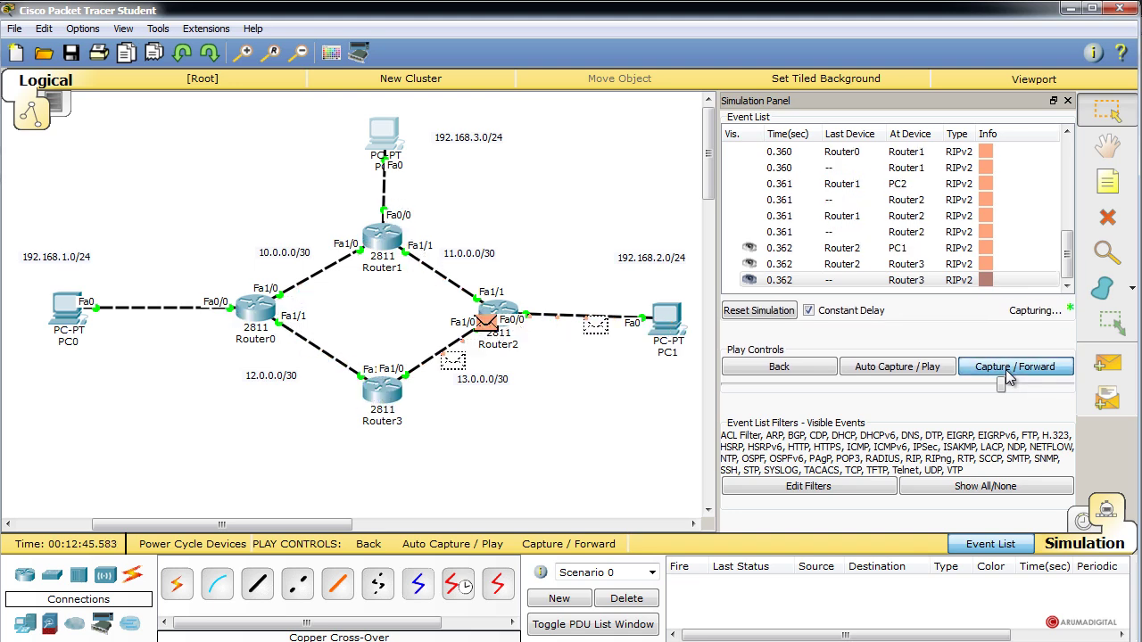
{"action": "left_click", "coordinate": [1005, 369]}
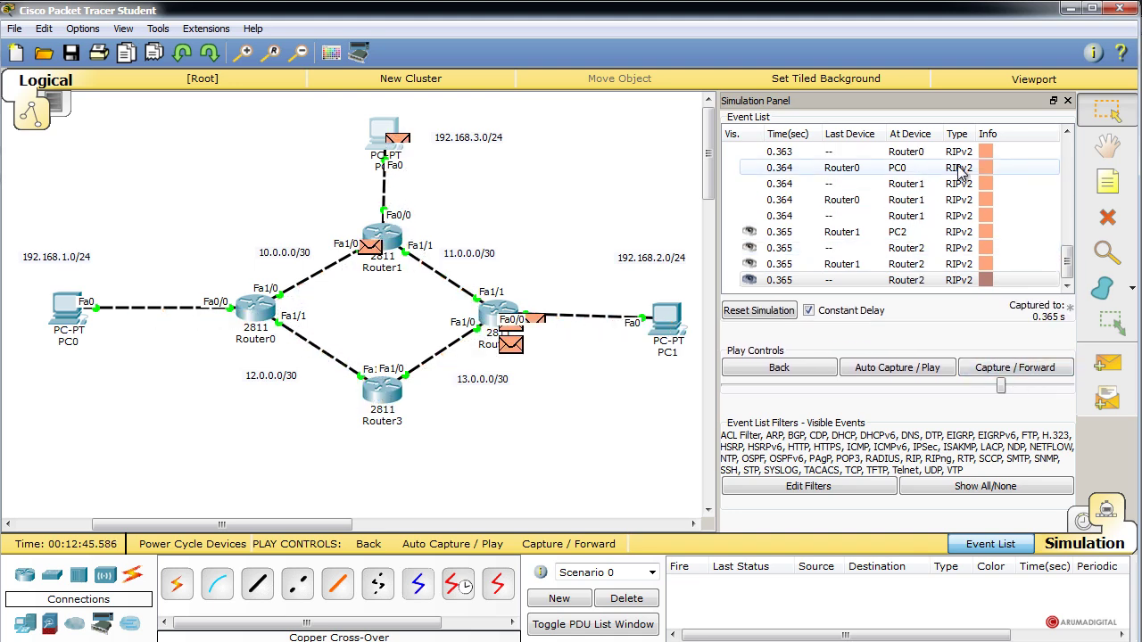
{"action": "left_click", "coordinate": [1001, 371]}
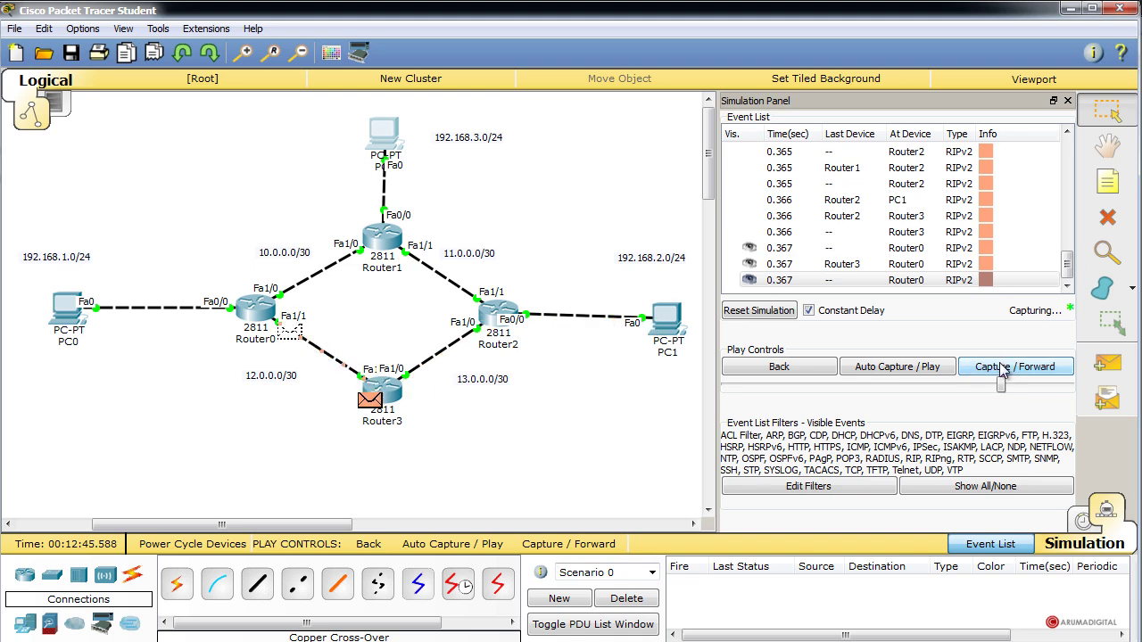
{"action": "left_click", "coordinate": [1001, 371]}
{"action": "left_click", "coordinate": [1001, 371]}
{"action": "left_click", "coordinate": [1000, 371]}
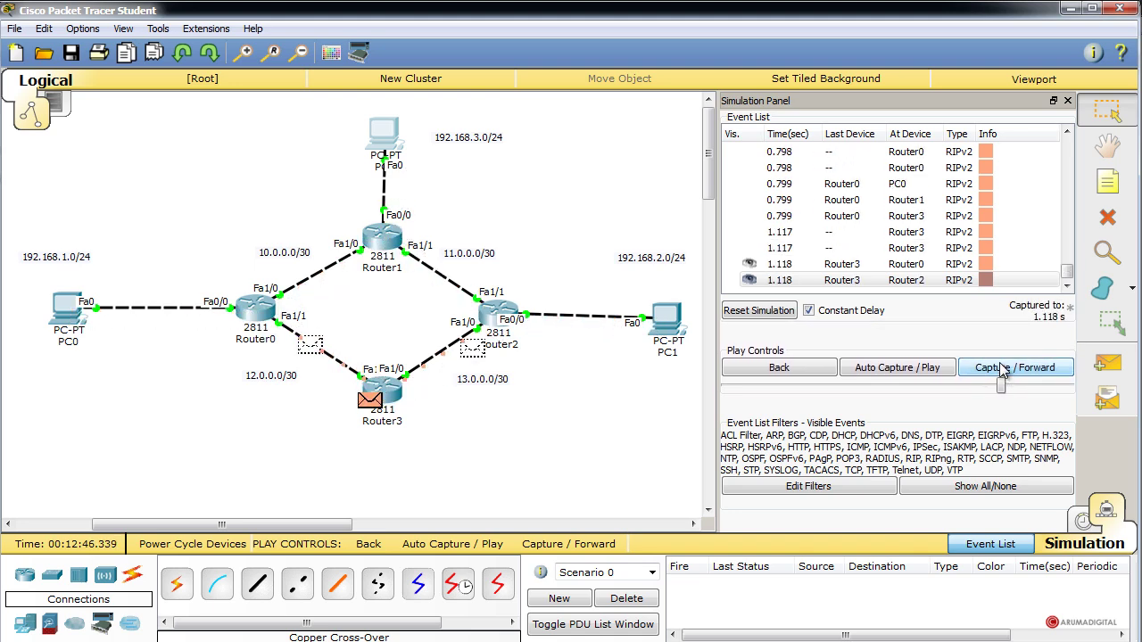
Return to Realtime mode, check the ping output in PC2's command prompt, and close its window.
{"action": "left_click", "coordinate": [1081, 523]}
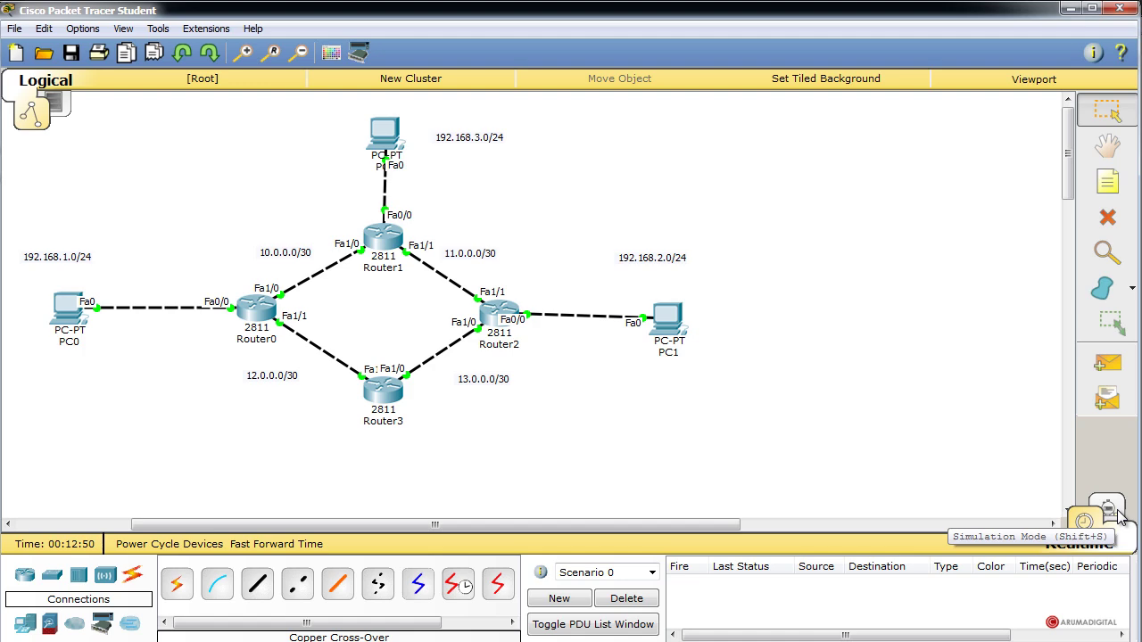
{"action": "left_click", "coordinate": [384, 134]}
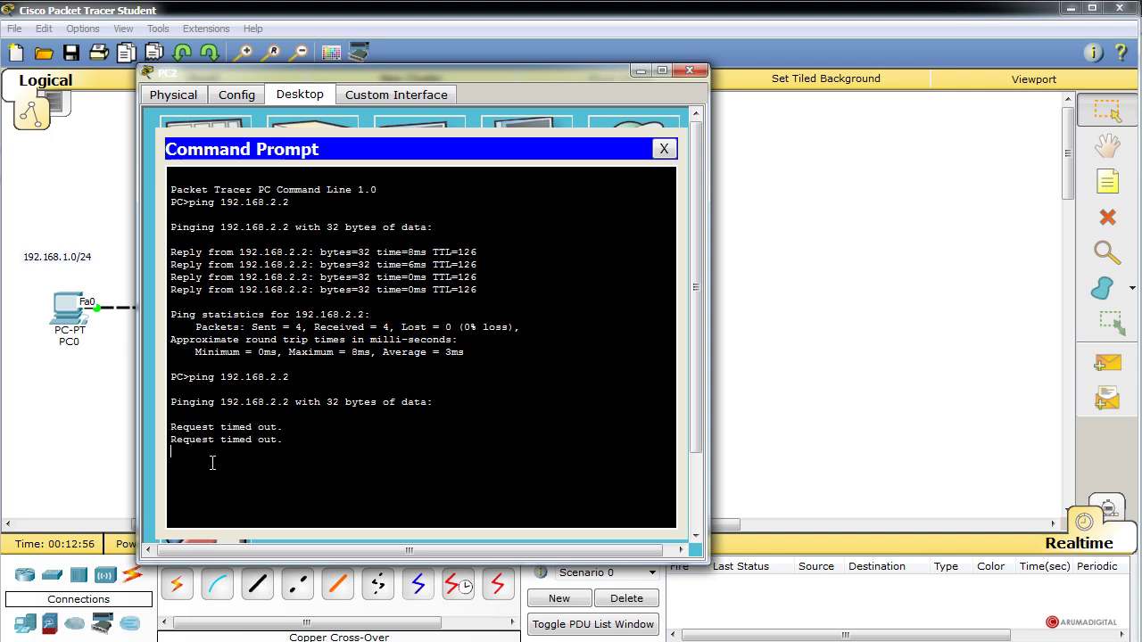
{"action": "left_click", "coordinate": [689, 70]}
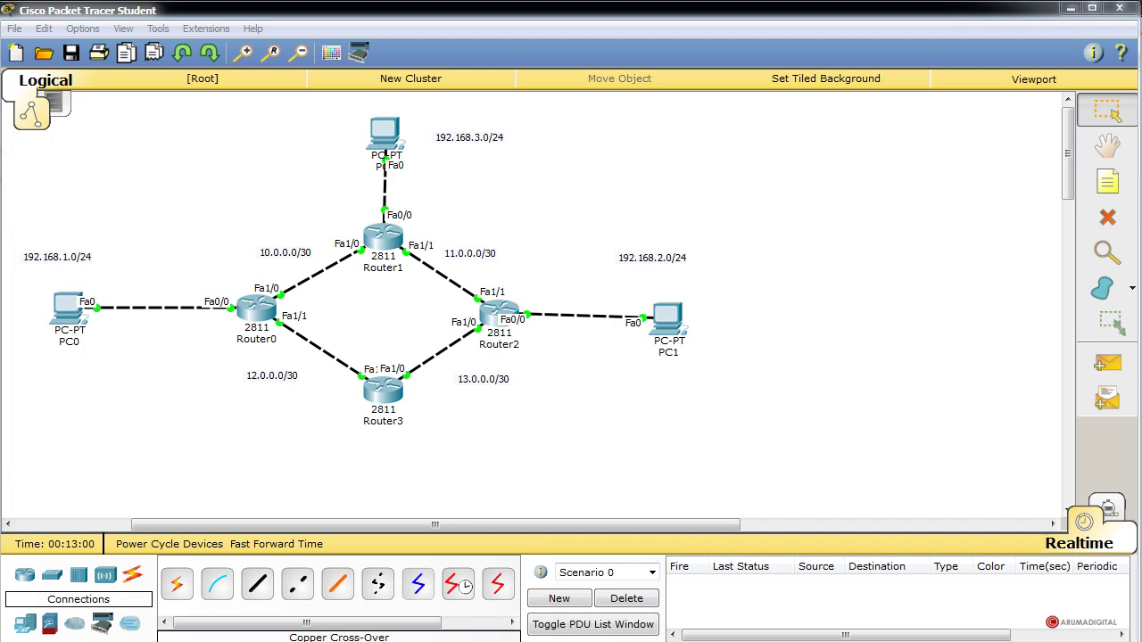
Switch to Simulation mode, ping 192.168.2.2 again from PC2's command prompt, and close its window.
{"action": "left_click", "coordinate": [1115, 504]}
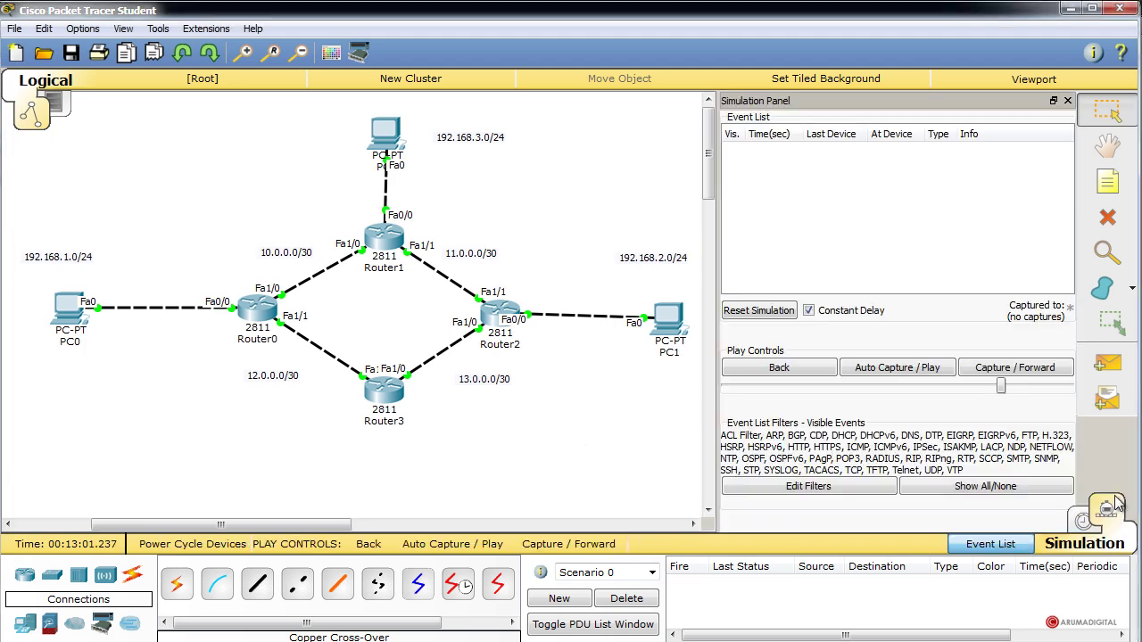
{"action": "left_click", "coordinate": [385, 133]}
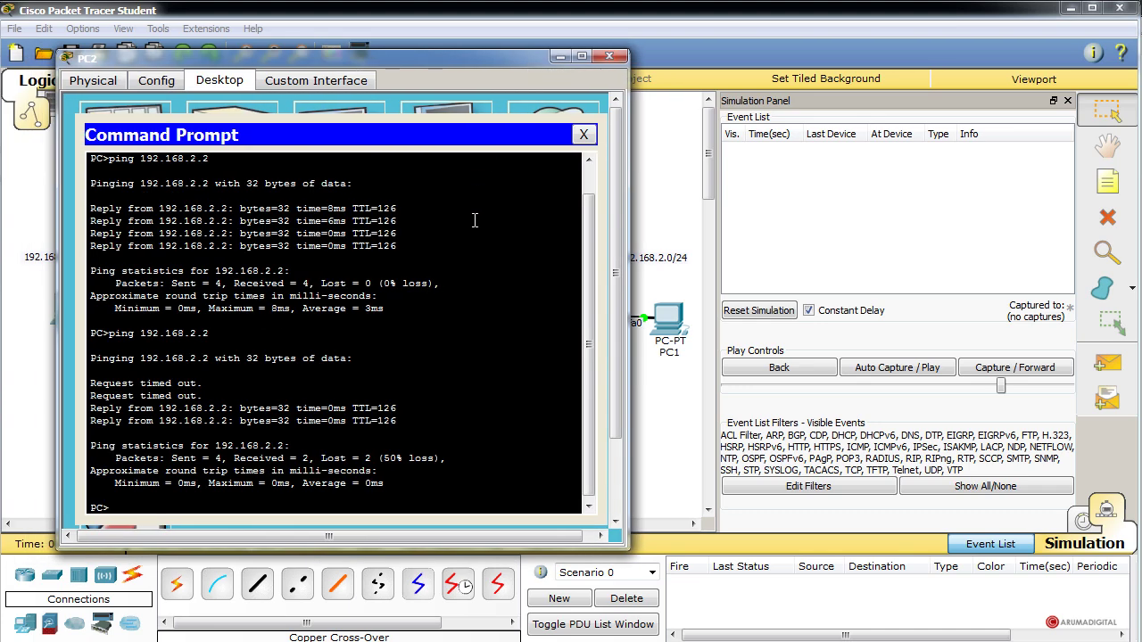
{"action": "key", "text": "Up"}
{"action": "key", "text": "Return"}
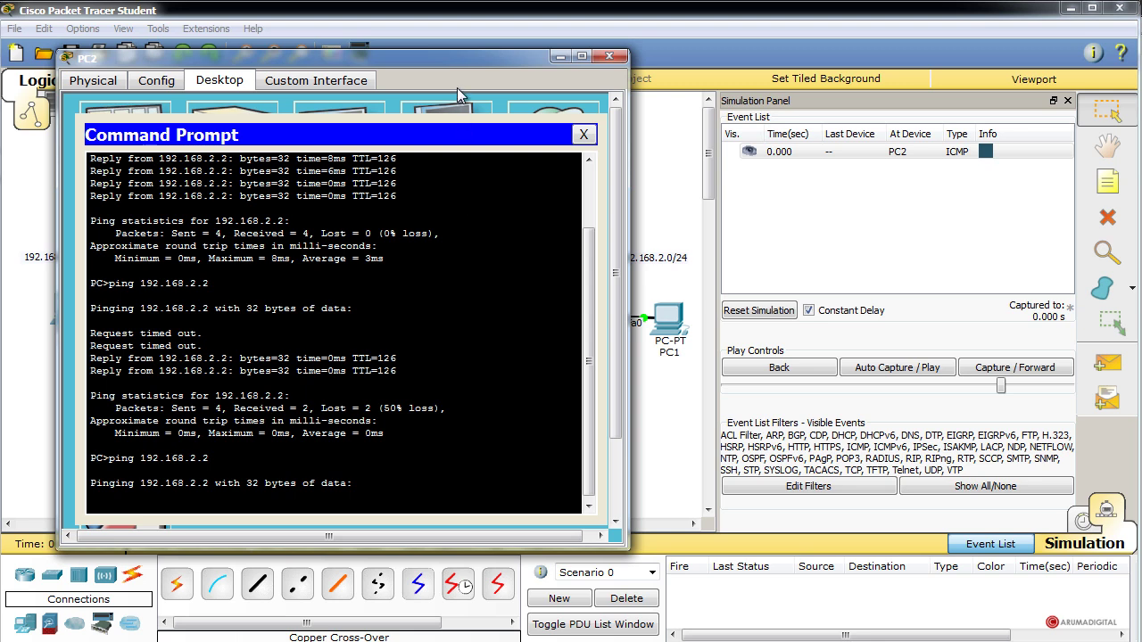
{"action": "left_click", "coordinate": [609, 56]}
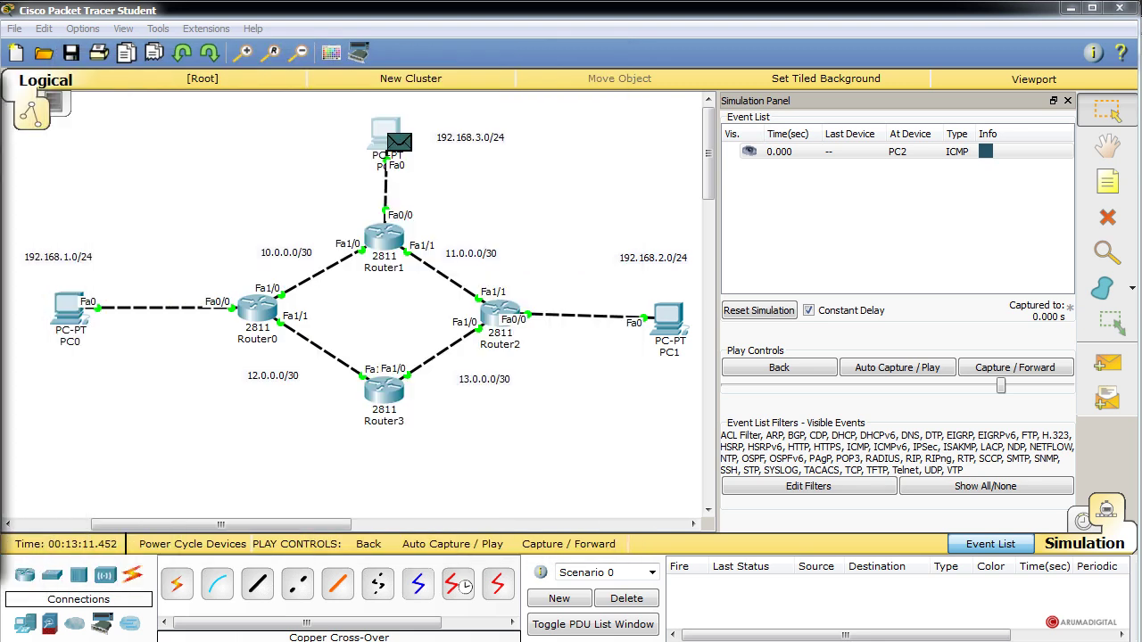
Advance the capture to follow PC2's ping through Router1, Router0, Router3 and Router2 to PC1.
{"action": "left_click", "coordinate": [1003, 370]}
{"action": "left_click", "coordinate": [1003, 375]}
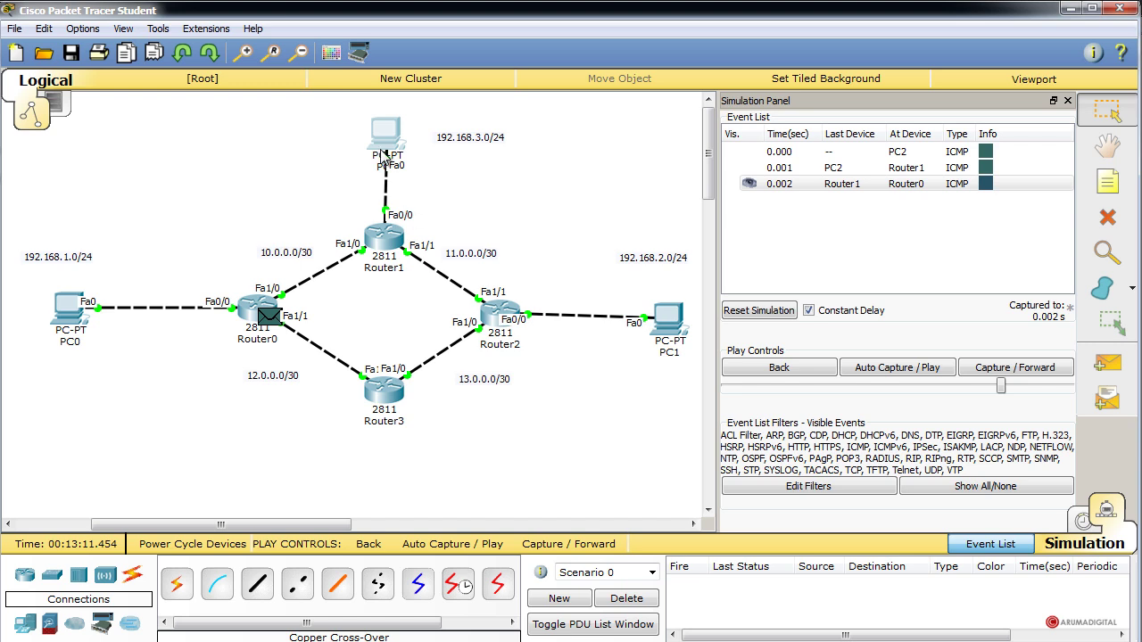
{"action": "left_click", "coordinate": [1018, 369]}
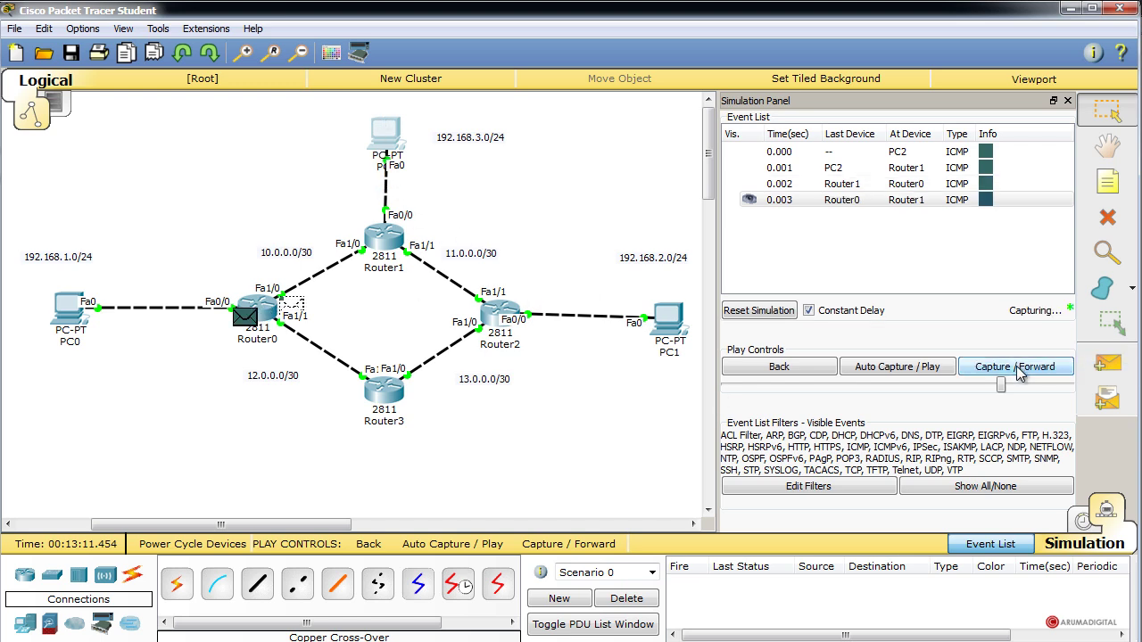
{"action": "left_click", "coordinate": [1019, 369]}
{"action": "left_click", "coordinate": [1019, 371]}
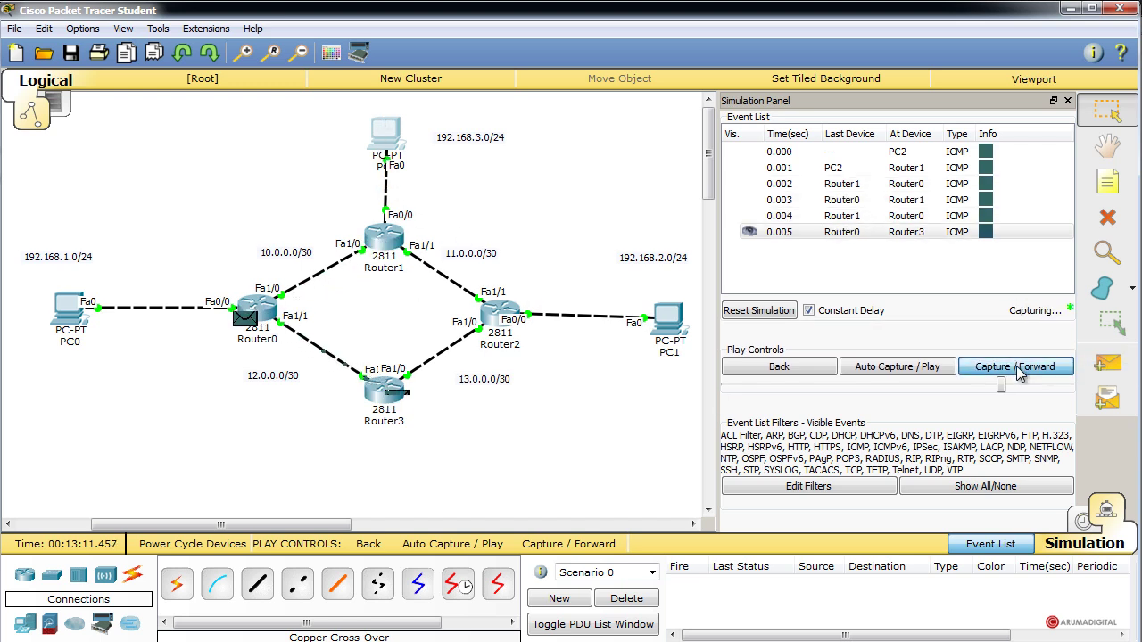
{"action": "left_click", "coordinate": [1019, 369]}
{"action": "left_click", "coordinate": [1019, 369]}
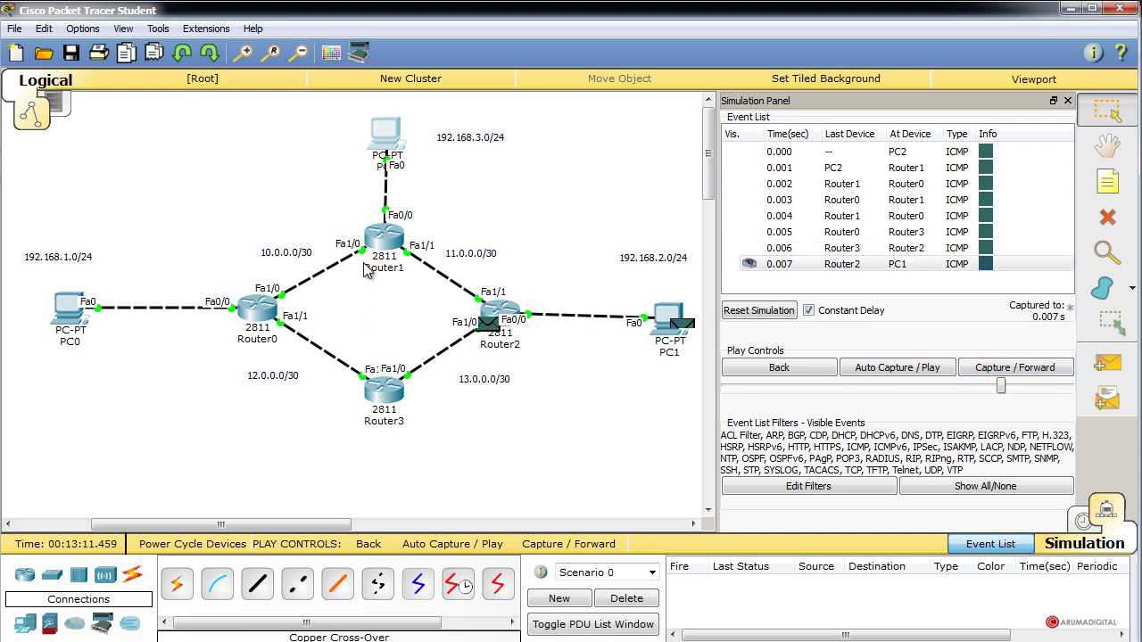
Advance the capture to follow PC1's reply through Router2 and Router1 back to PC2.
{"action": "left_click", "coordinate": [1003, 373]}
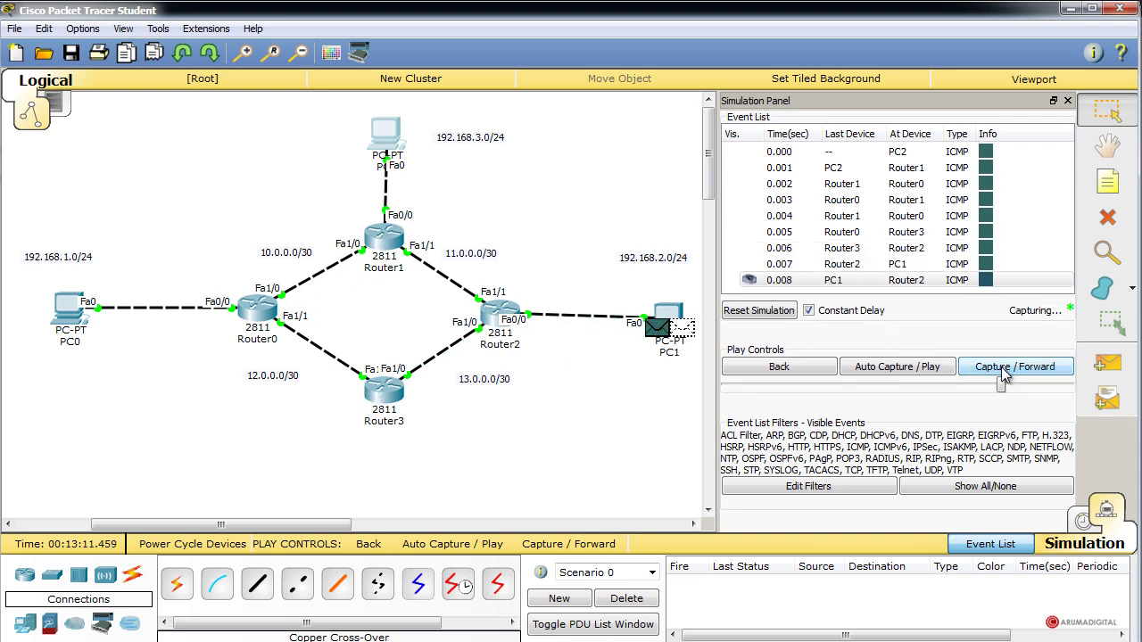
{"action": "left_click", "coordinate": [1002, 374]}
{"action": "left_click", "coordinate": [1001, 375]}
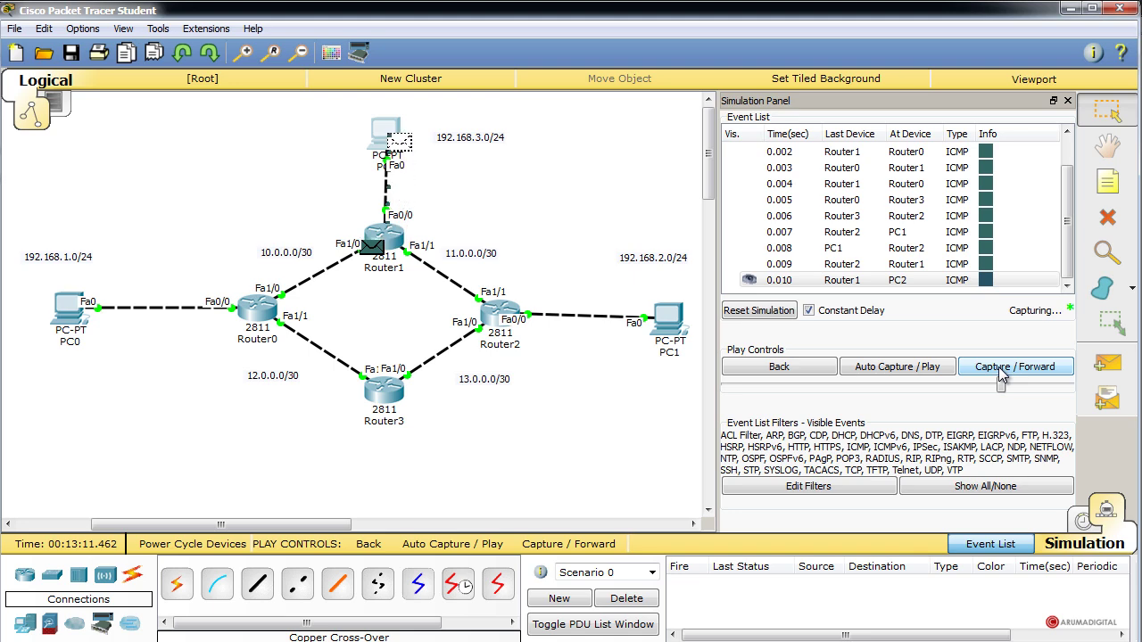
{"action": "left_click", "coordinate": [1001, 375]}
Adjust the simulation play speed and follow PC2's second ping around the ring to PC1 and its reply to Router2.
{"action": "left_click", "coordinate": [999, 373]}
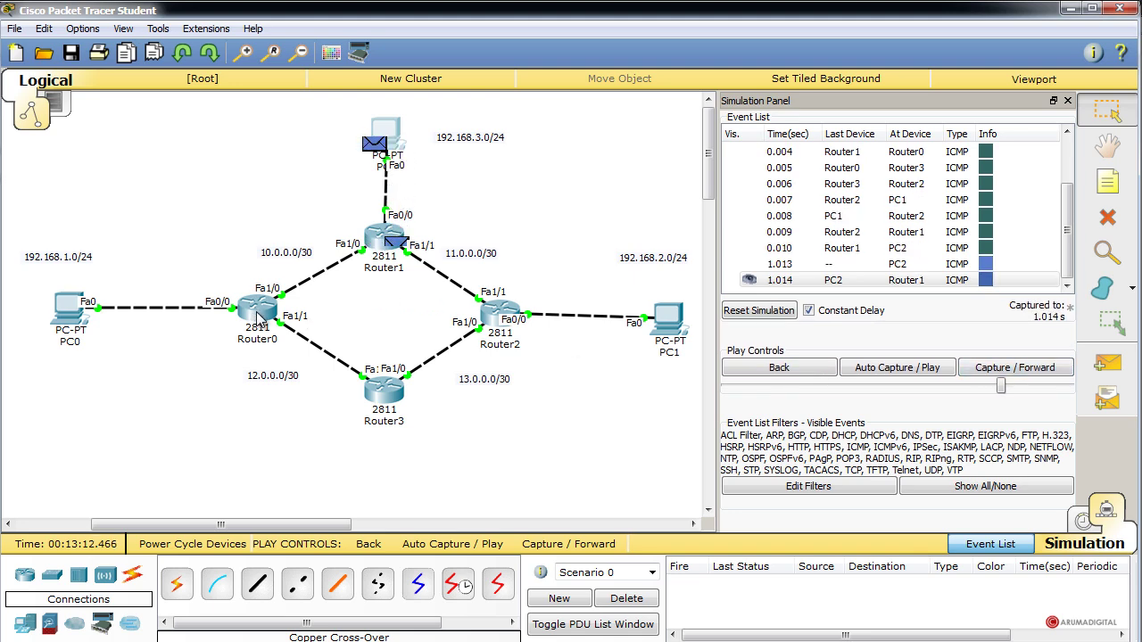
{"action": "mouse_move", "coordinate": [1018, 385]}
{"action": "left_mouse_down"}
{"action": "mouse_move", "coordinate": [1035, 385]}
{"action": "mouse_move", "coordinate": [1013, 372]}
{"action": "left_mouse_up"}
{"action": "left_click", "coordinate": [1012, 369]}
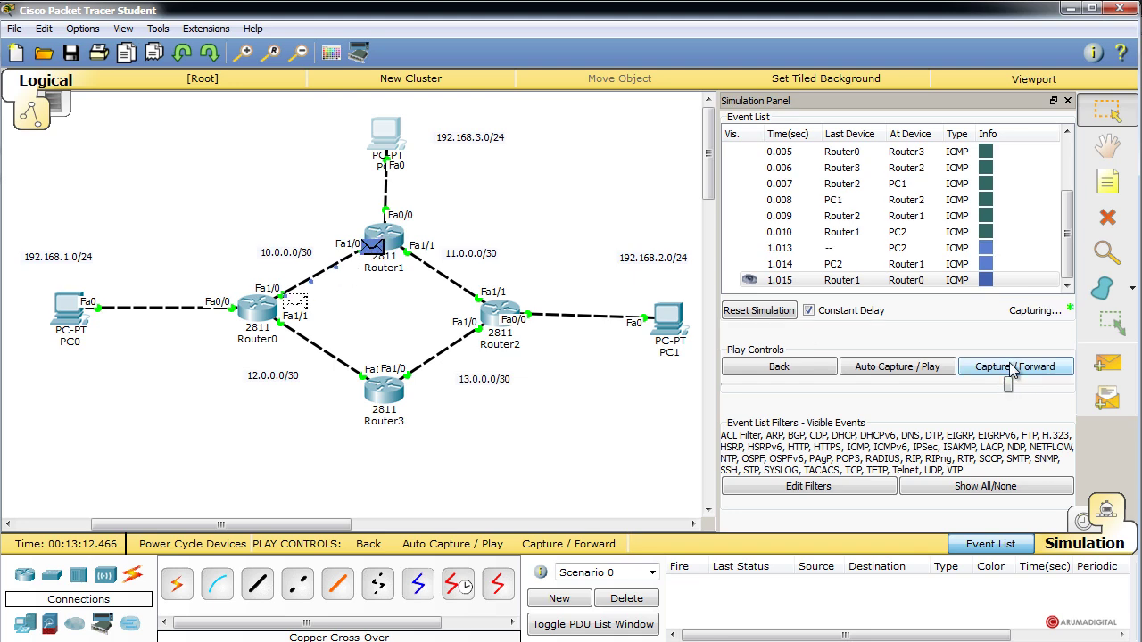
{"action": "left_click", "coordinate": [1012, 369]}
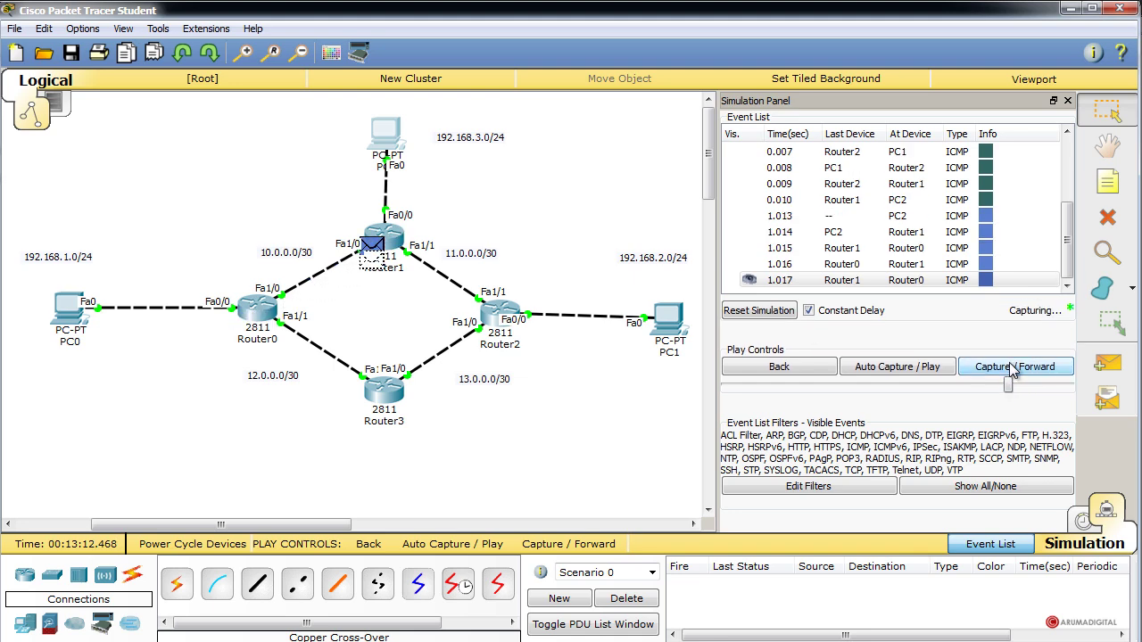
{"action": "left_click", "coordinate": [999, 367]}
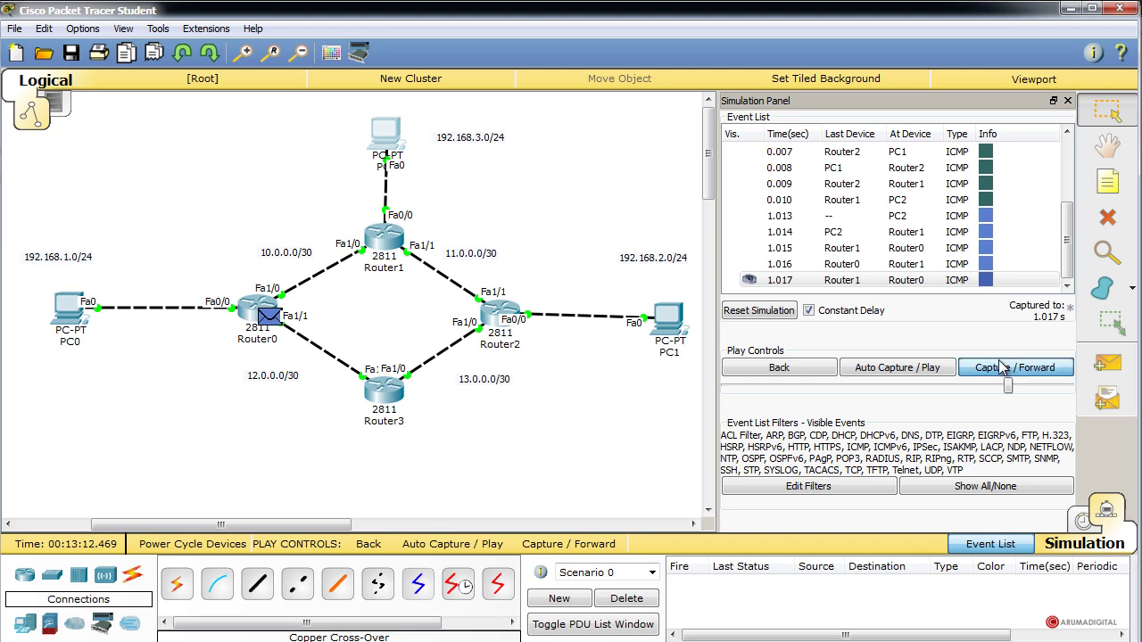
{"action": "left_click", "coordinate": [1001, 367]}
{"action": "left_click", "coordinate": [1000, 367]}
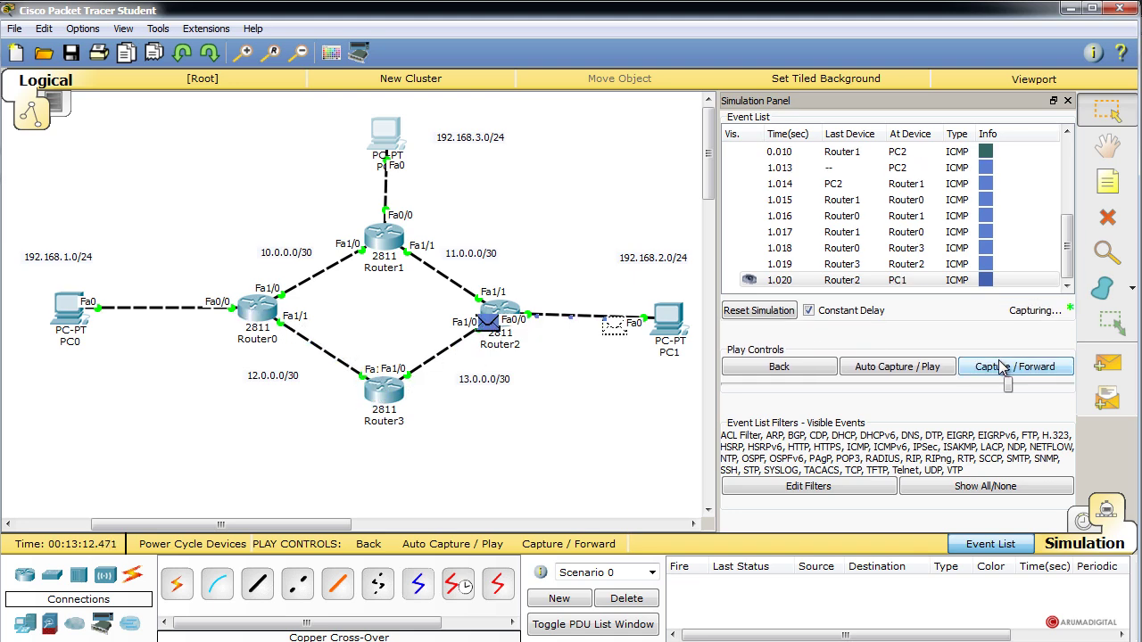
{"action": "left_click", "coordinate": [1001, 366]}
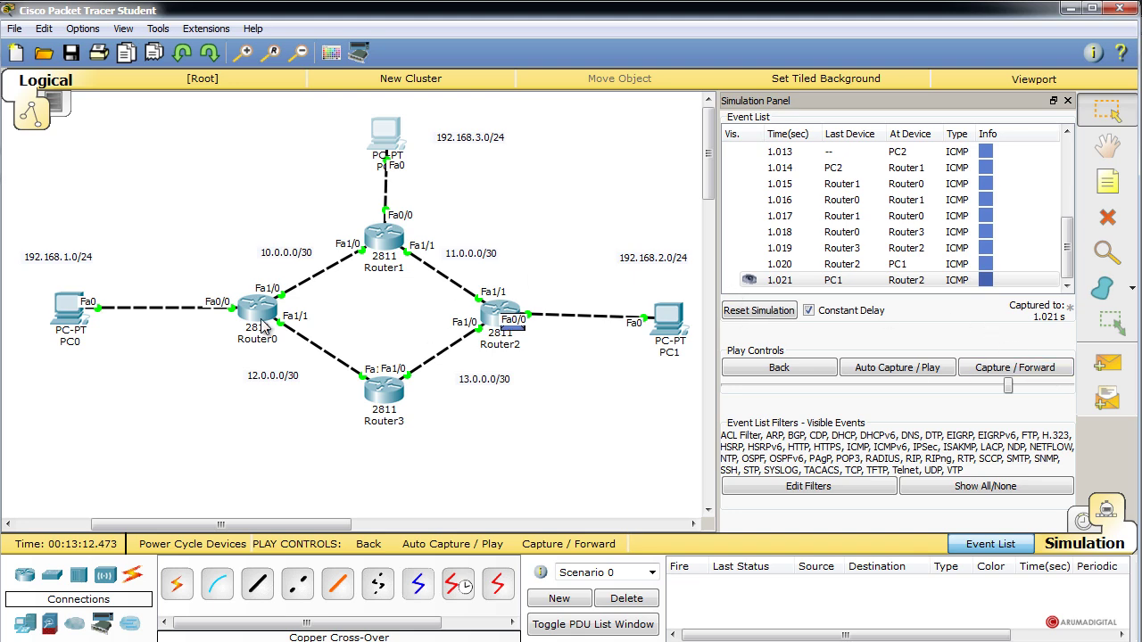
Return to Realtime mode and, in Router0's CLI, exit RIP configuration and add a static route to 192.168.2.0 255.255.255.0 via fast1/1.
{"action": "mouse_move", "coordinate": [260, 326]}
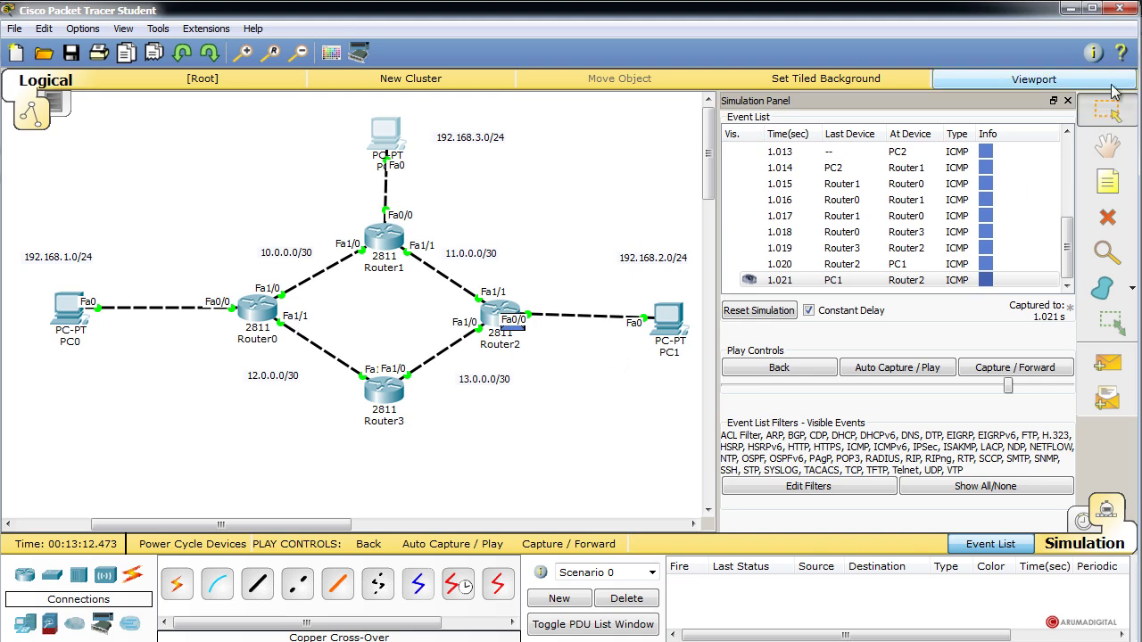
{"action": "left_click", "coordinate": [1084, 520]}
{"action": "left_click_drag", "start_coordinate": [503, 524], "coordinate": [476, 523]}
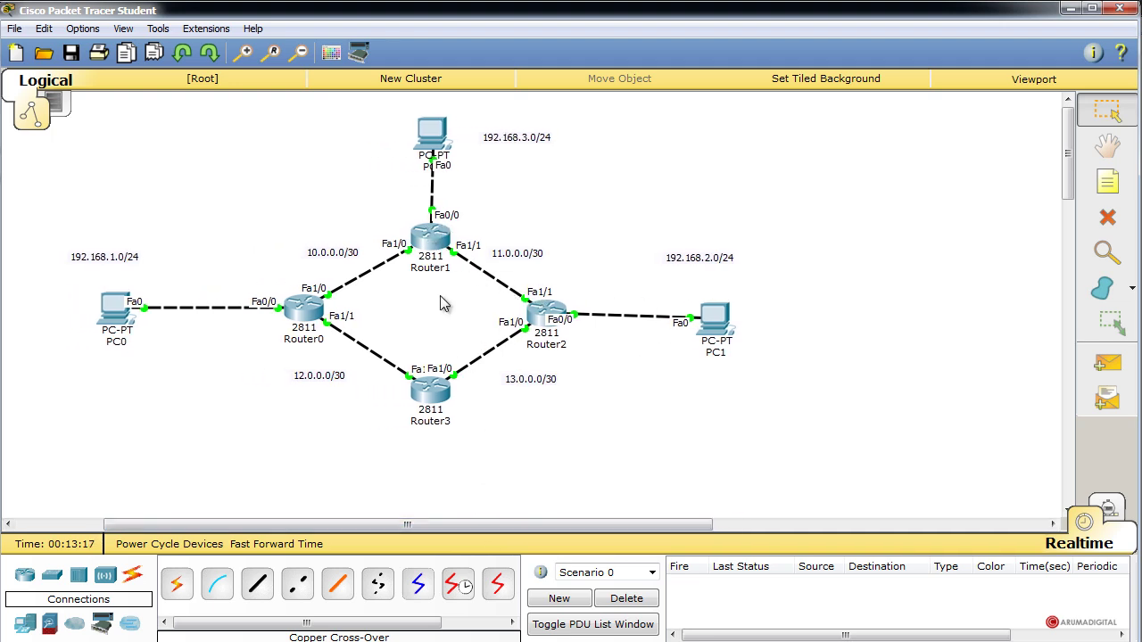
{"action": "left_click", "coordinate": [318, 320]}
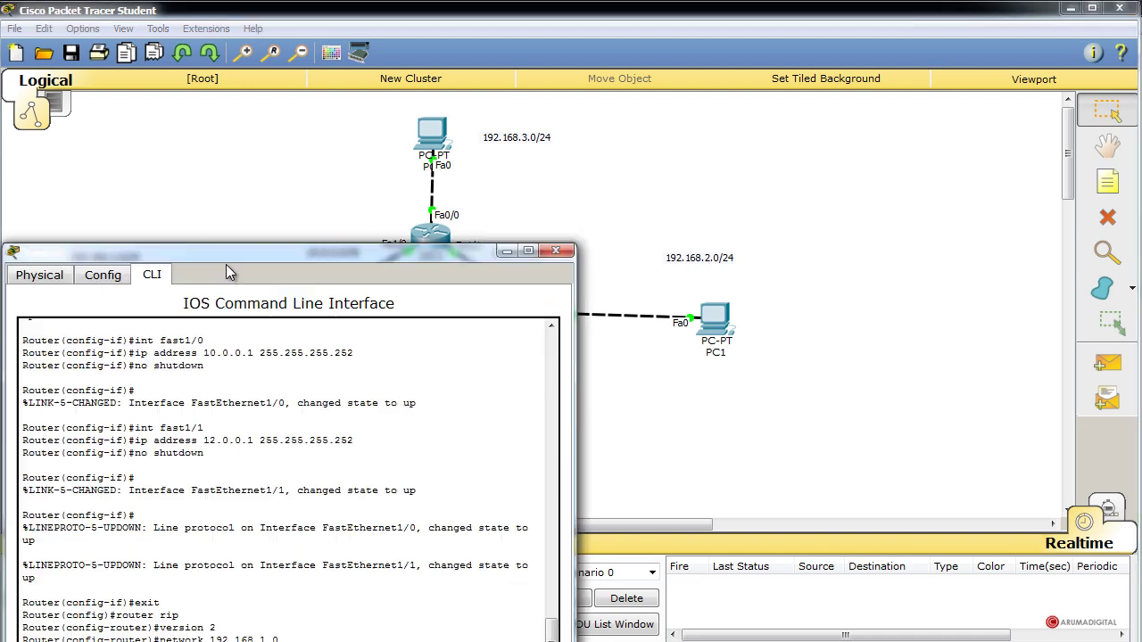
{"action": "left_click_drag", "start_coordinate": [230, 266], "coordinate": [556, 88]}
{"action": "type", "text": "ex"}
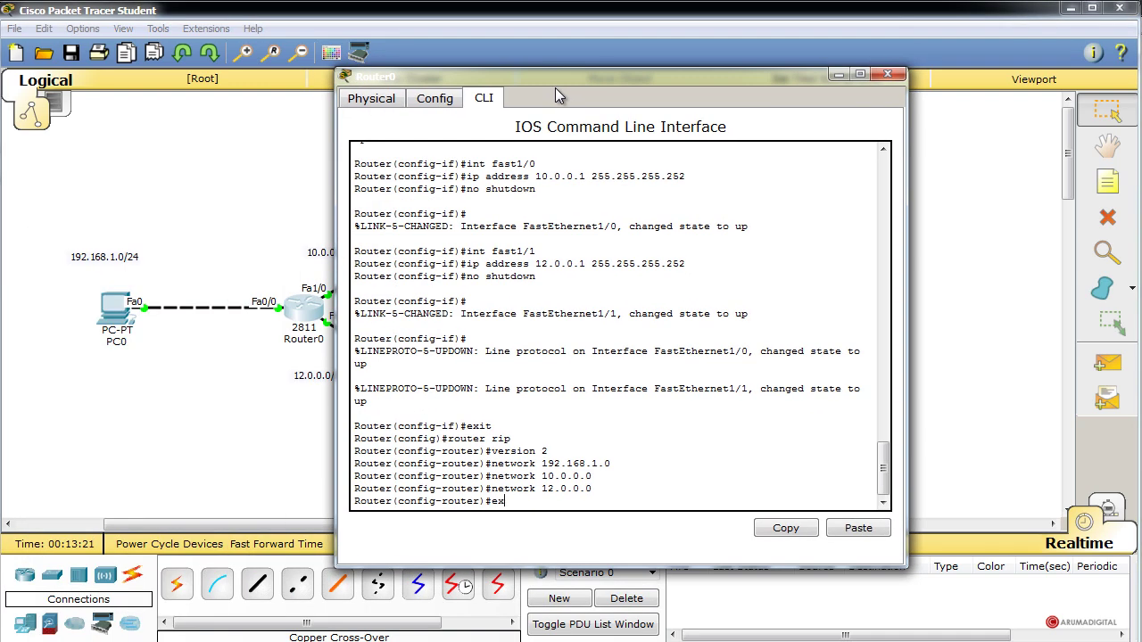
{"action": "type", "text": "it"}
{"action": "key", "text": "Return"}
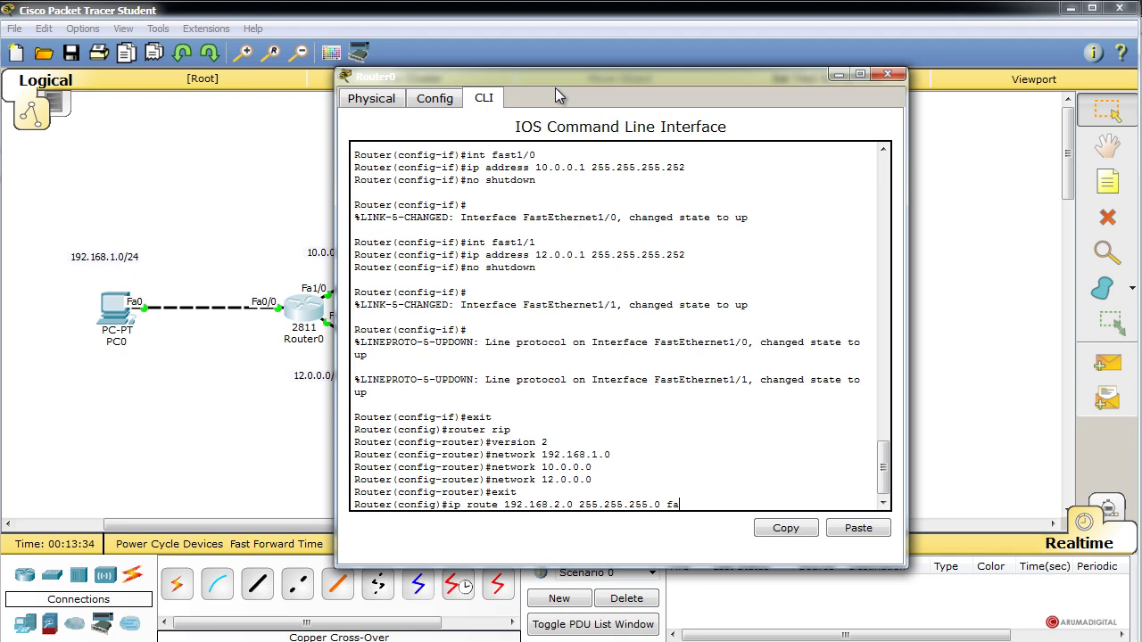
{"action": "left_click_drag", "start_coordinate": [562, 74], "coordinate": [630, 70]}
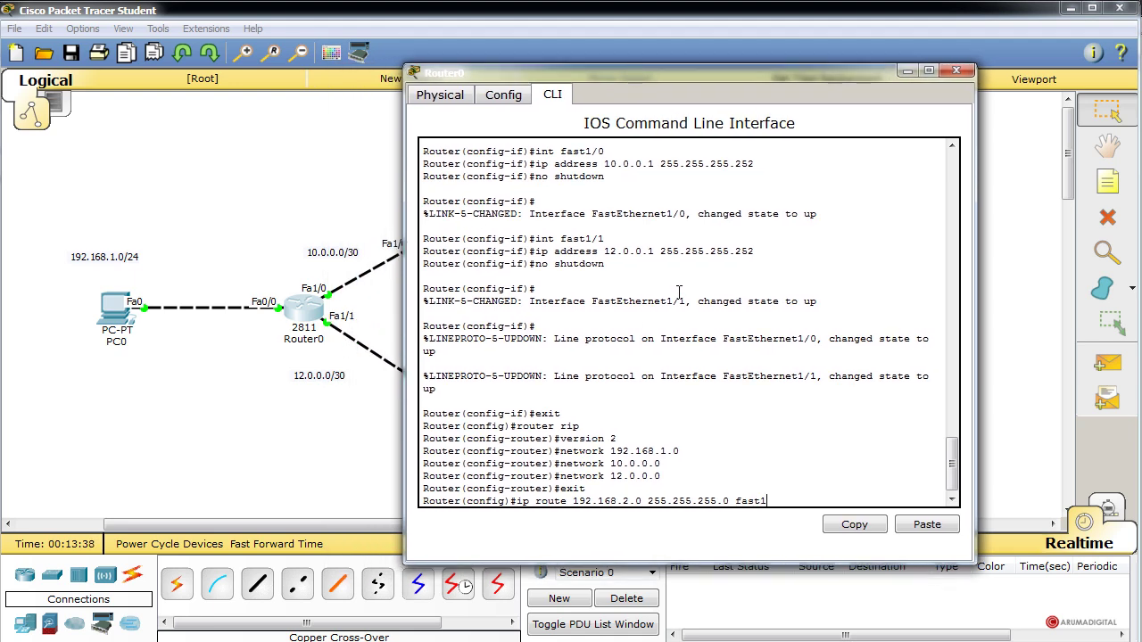
{"action": "key", "text": "Return"}
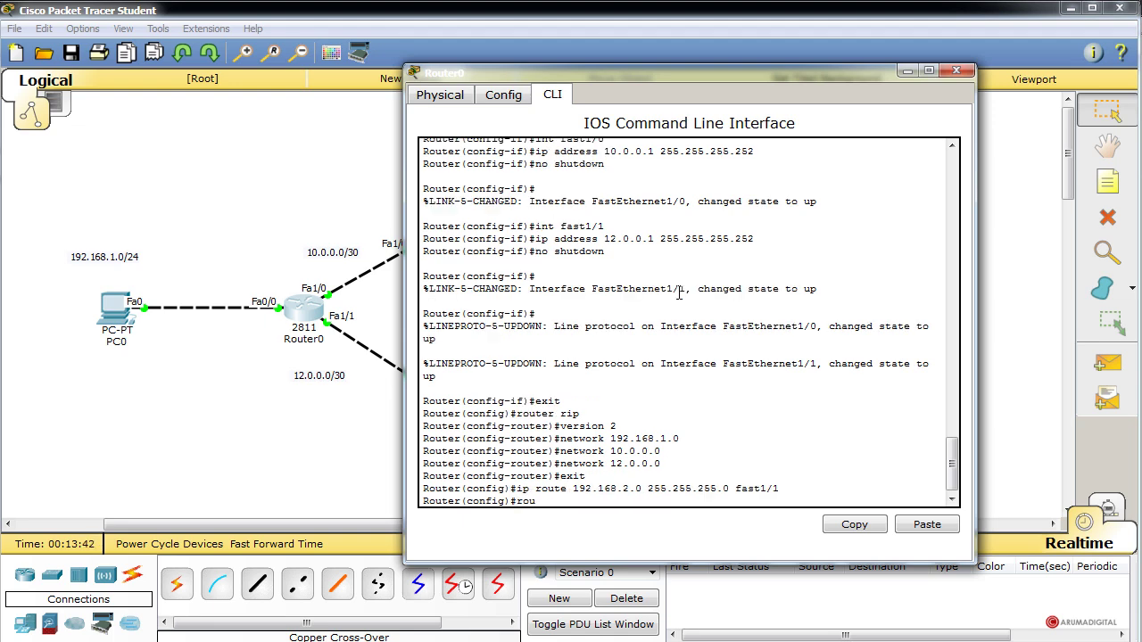
Redistribute static routes into RIP on Router0 with metric 2, and close the router's window.
{"action": "key", "text": "Return"}
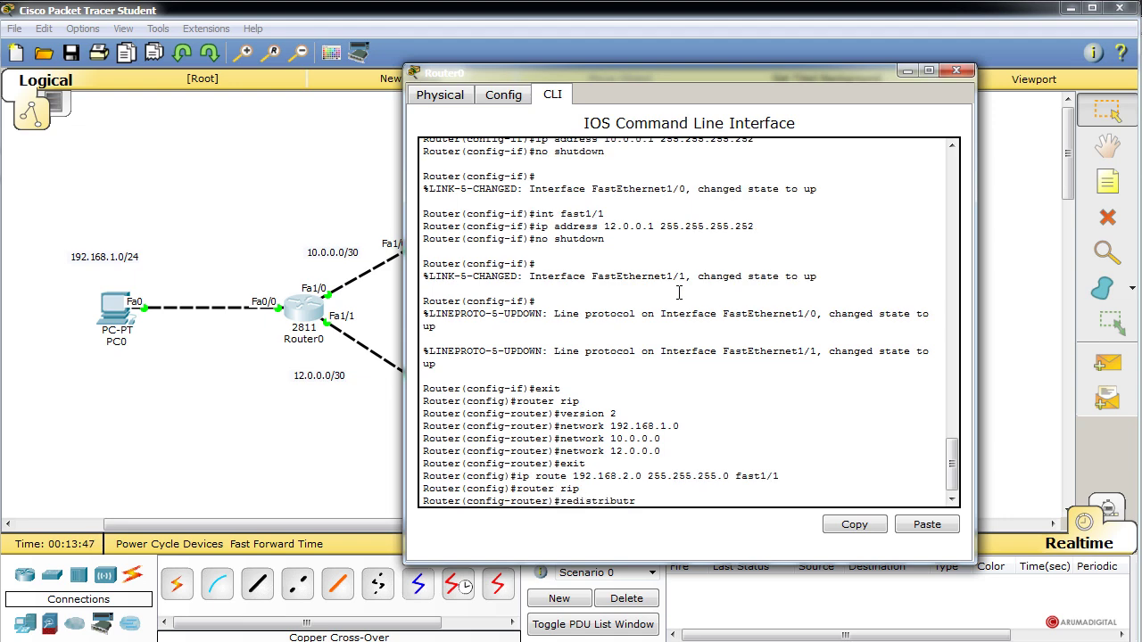
{"action": "type", "text": "redistribute static metric 2"}
{"action": "key", "text": "Return"}
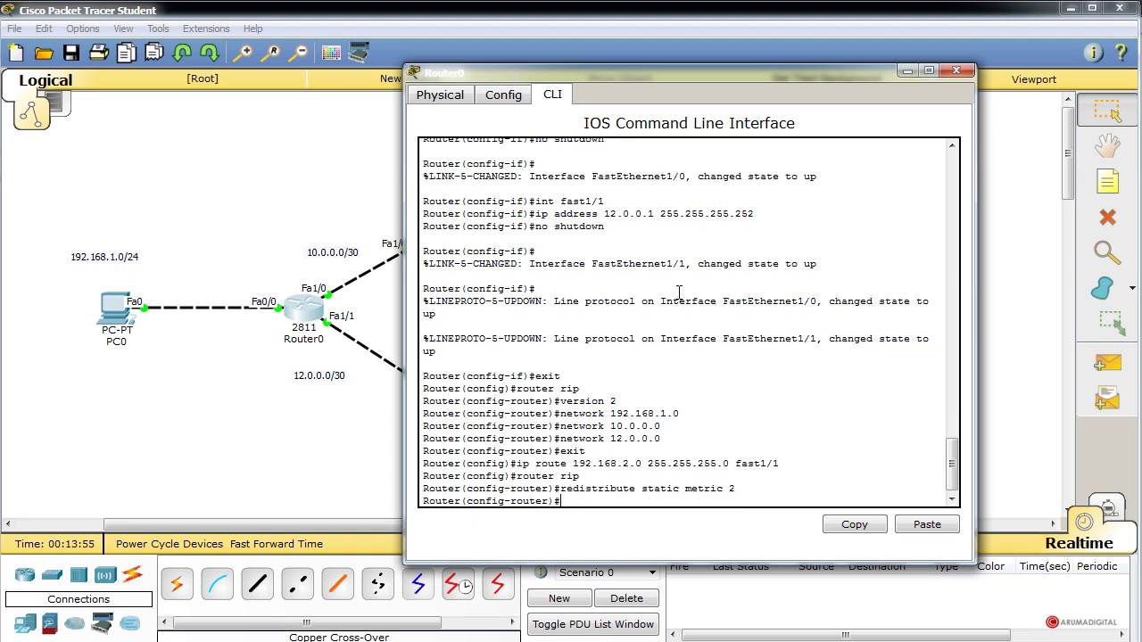
{"action": "left_click_drag", "start_coordinate": [837, 91], "coordinate": [923, 86]}
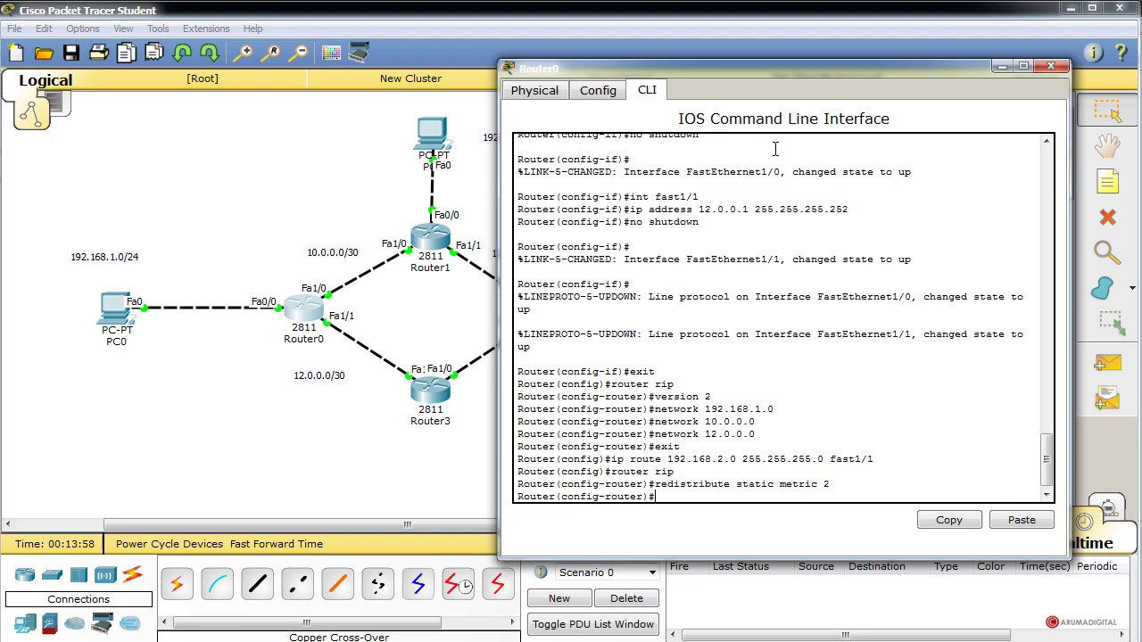
{"action": "left_click", "coordinate": [1050, 66]}
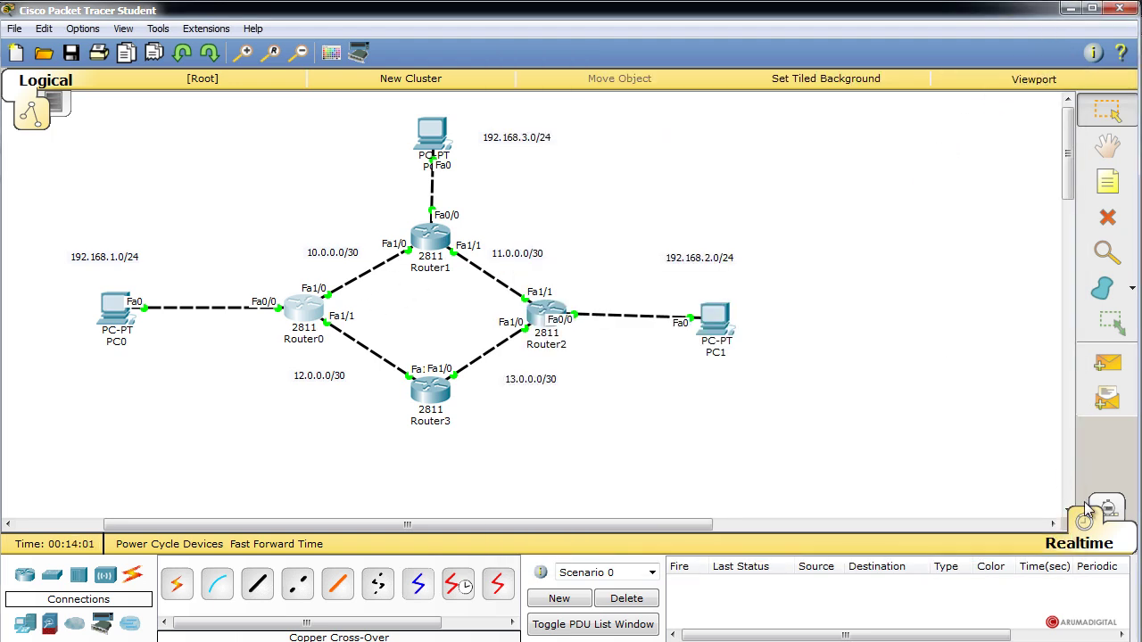
Switch to Simulation mode, ping 192.168.2.2 from PC2's command prompt, and move its window off the topology.
{"action": "left_click", "coordinate": [1114, 511]}
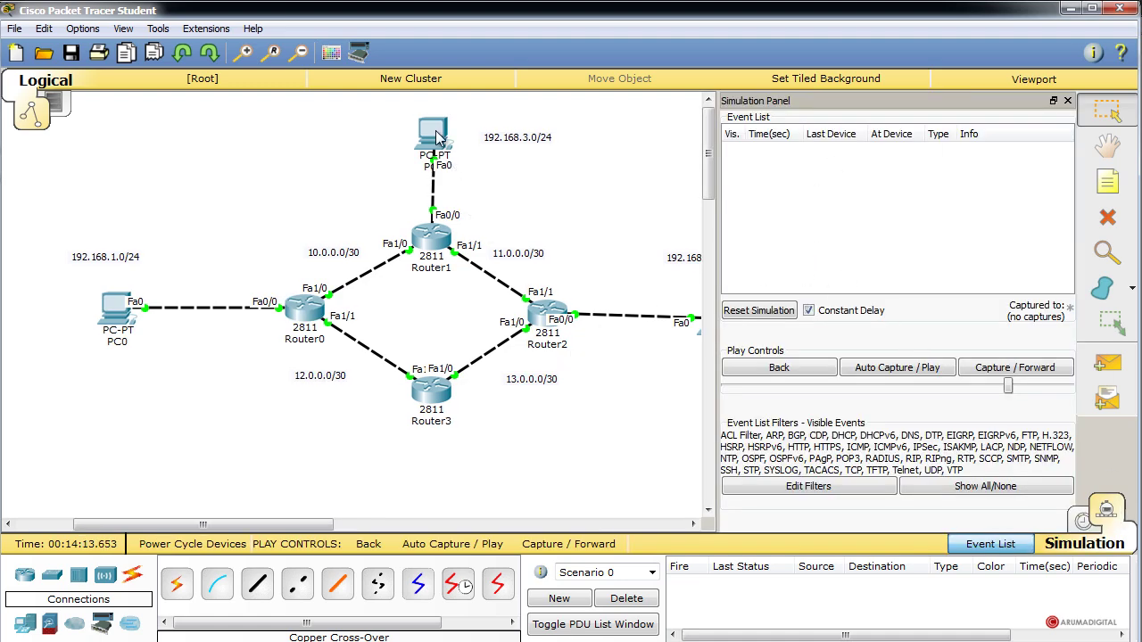
{"action": "left_click", "coordinate": [437, 138]}
{"action": "left_click_drag", "start_coordinate": [304, 247], "coordinate": [344, 106]}
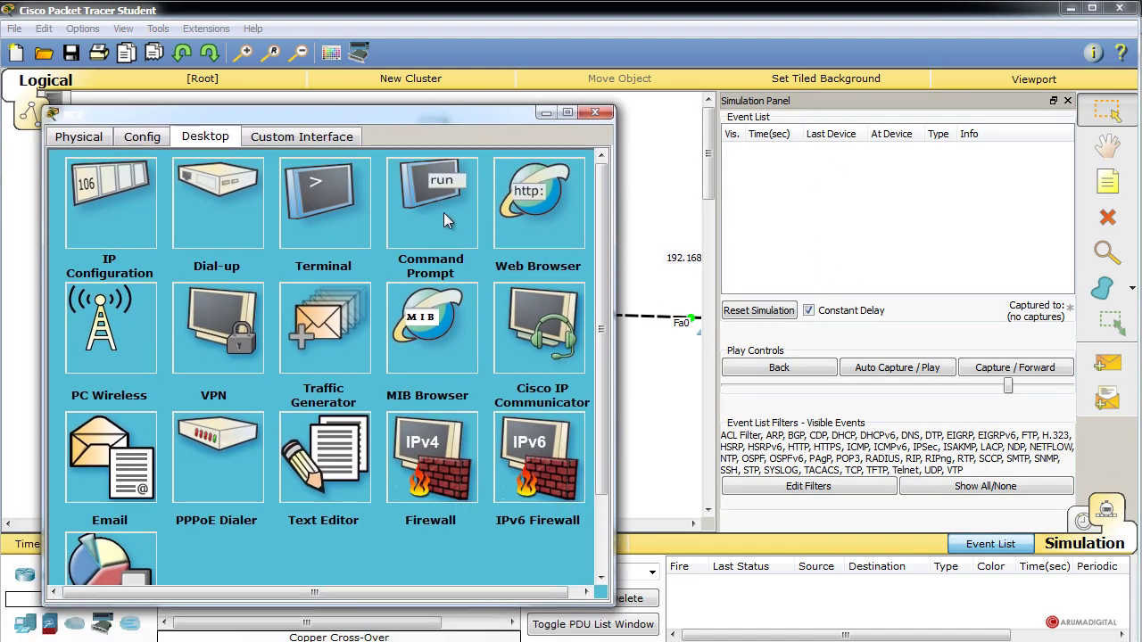
{"action": "left_click", "coordinate": [443, 212]}
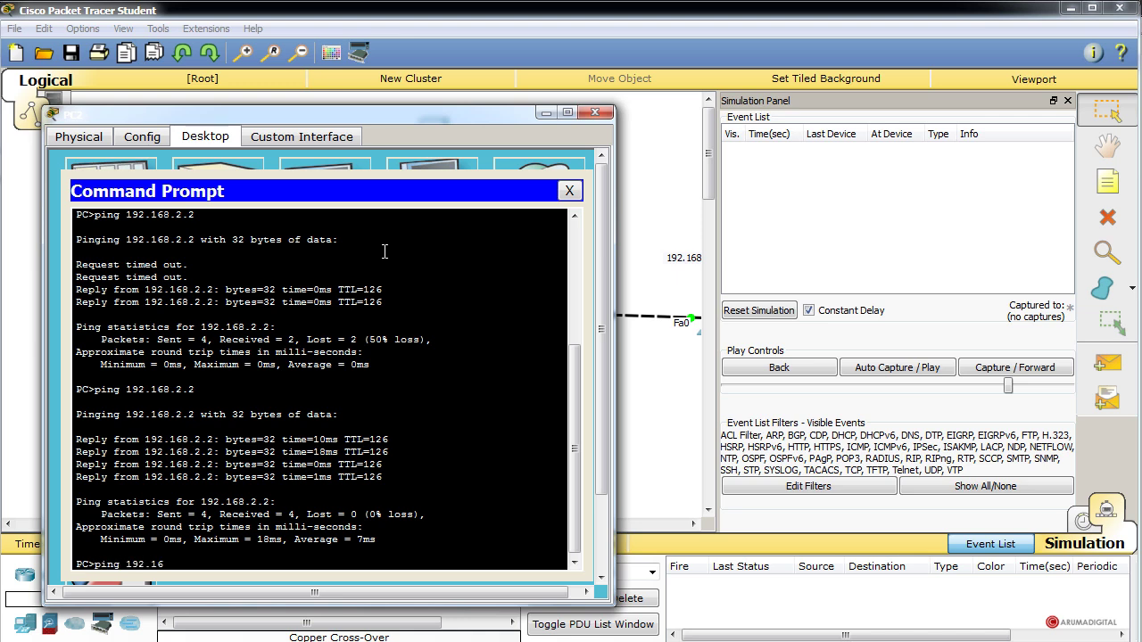
{"action": "key", "text": "Return"}
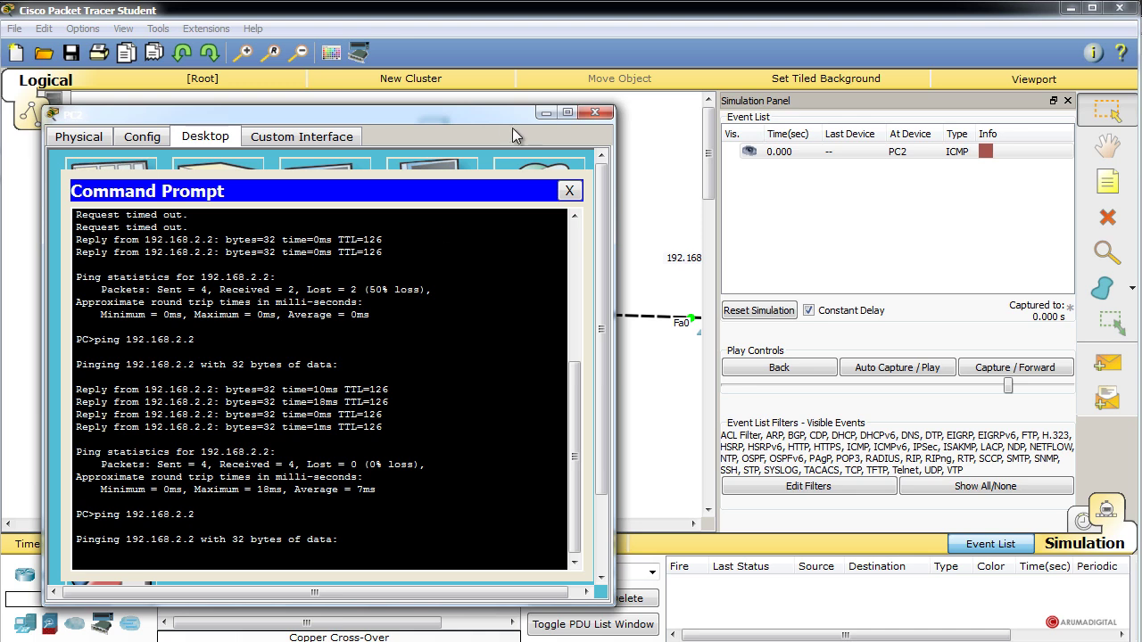
{"action": "left_click_drag", "start_coordinate": [413, 113], "coordinate": [0, 102]}
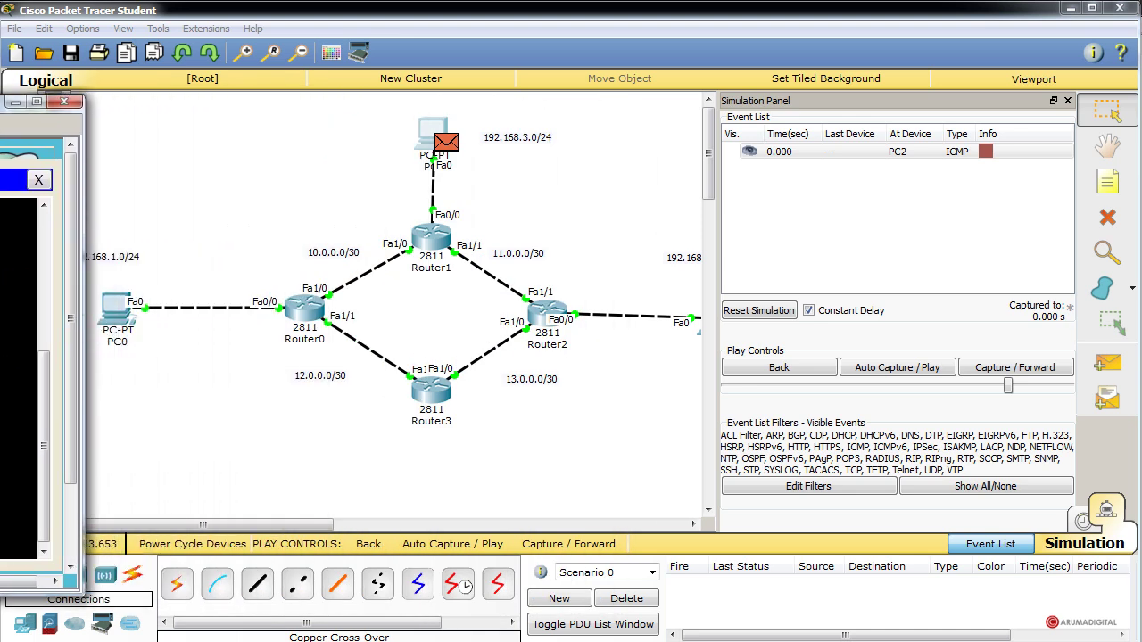
Advance the capture to follow PC2's ping to Router0, the ARP exchange with Router3, and Router0's CDP messages.
{"action": "left_click", "coordinate": [1014, 368]}
{"action": "left_click", "coordinate": [1028, 371]}
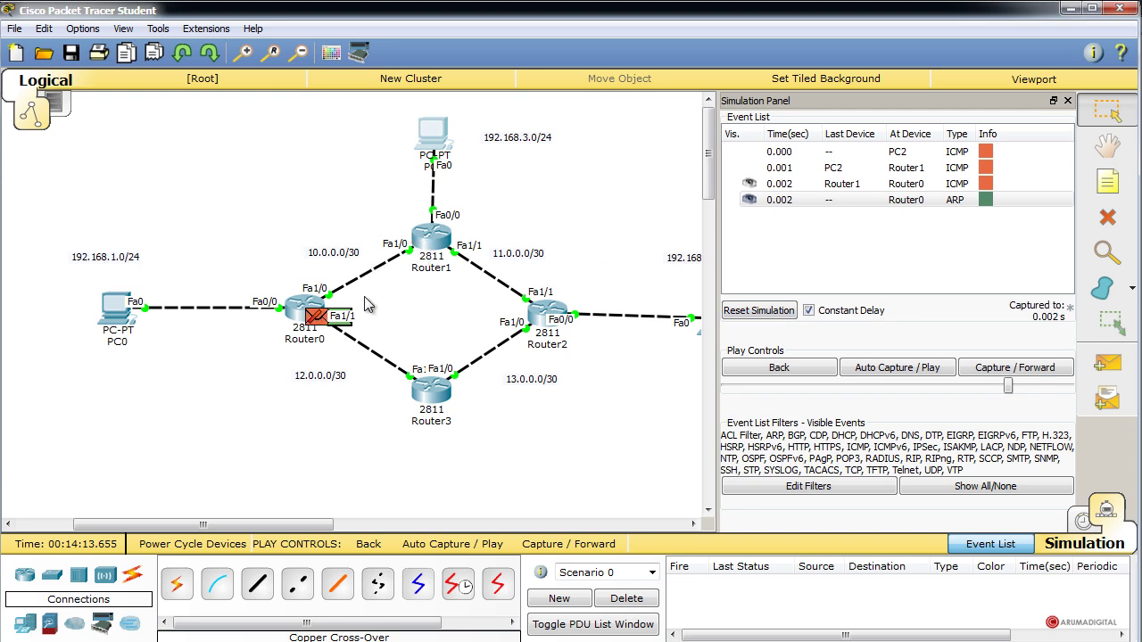
{"action": "left_click", "coordinate": [1007, 373]}
{"action": "left_click", "coordinate": [1006, 373]}
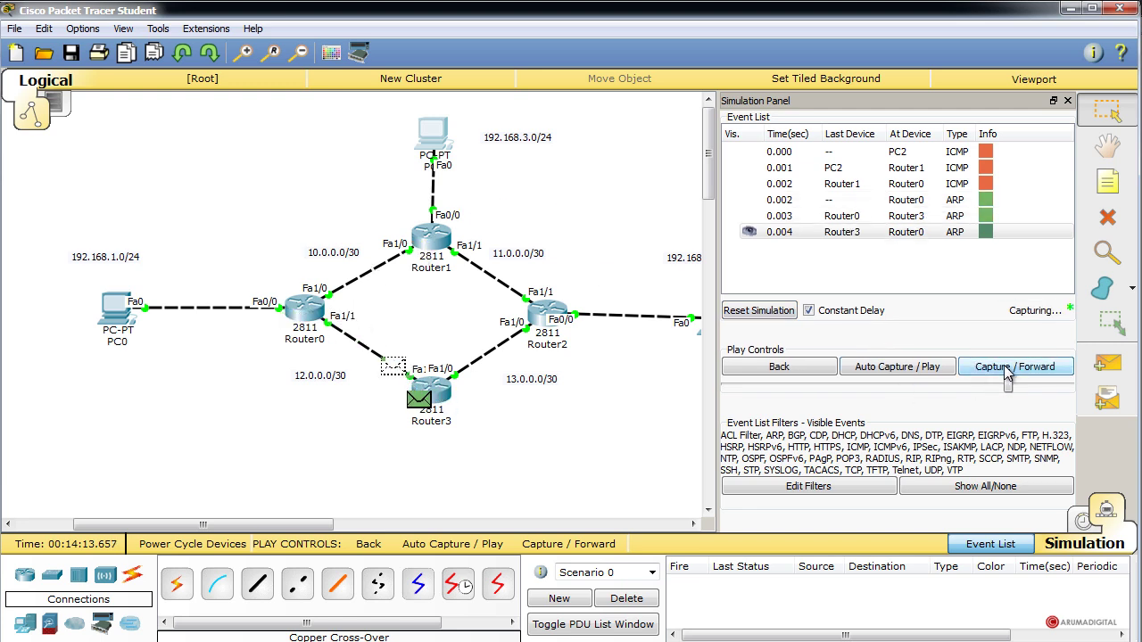
{"action": "left_click", "coordinate": [1006, 373]}
{"action": "left_click", "coordinate": [1006, 372]}
{"action": "left_click", "coordinate": [1006, 373]}
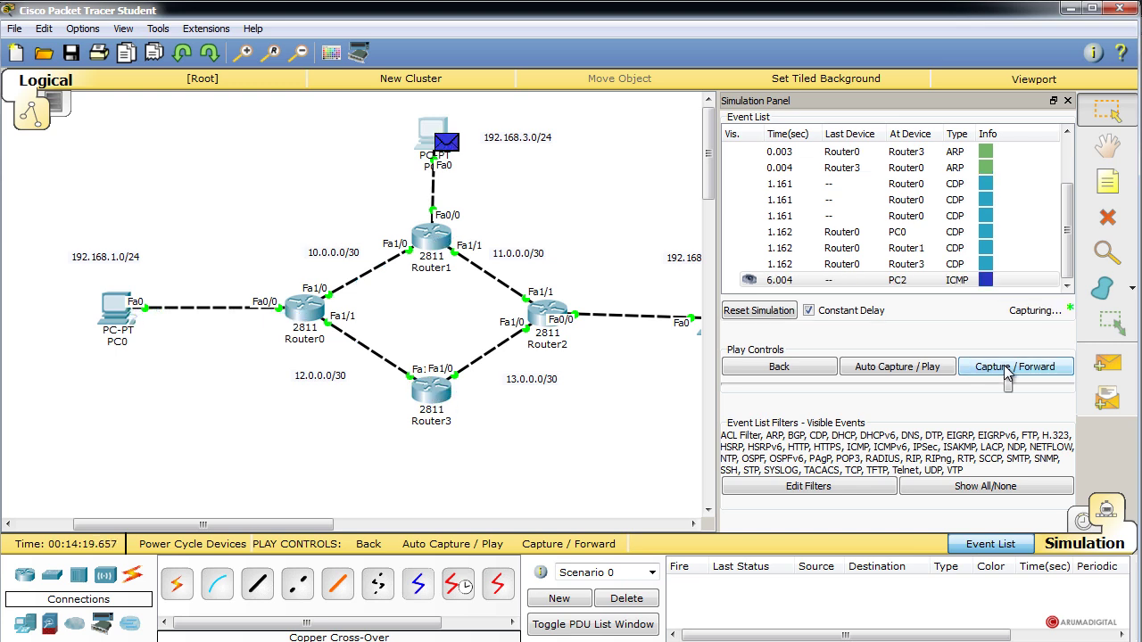
Follow the next ping from PC2 via Router0 and Router3 to PC1 and back, and the following one to Router0.
{"action": "left_click", "coordinate": [1006, 372]}
{"action": "left_click", "coordinate": [1006, 372]}
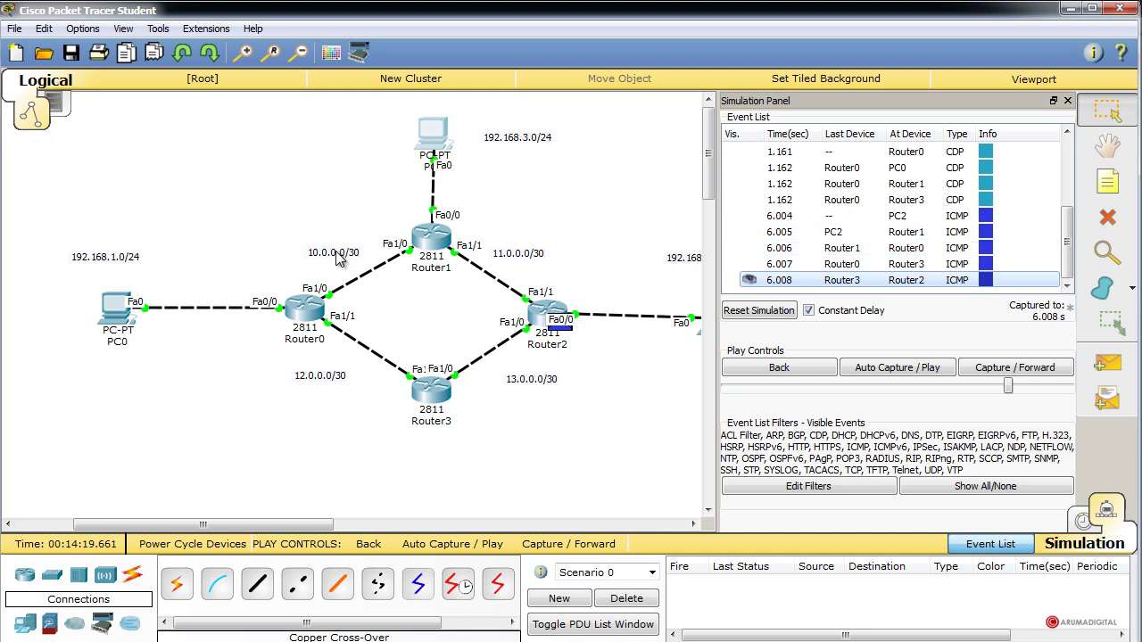
{"action": "left_click", "coordinate": [1022, 367]}
{"action": "left_click", "coordinate": [1022, 368]}
{"action": "left_click", "coordinate": [1022, 367]}
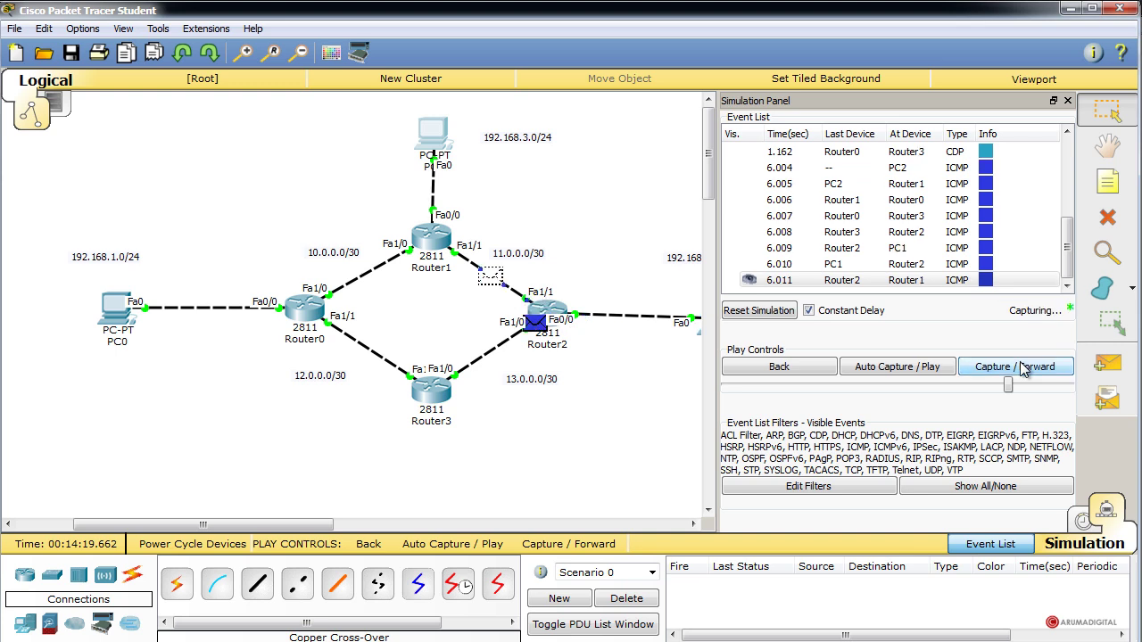
{"action": "left_click", "coordinate": [1023, 367]}
{"action": "left_click", "coordinate": [1022, 368]}
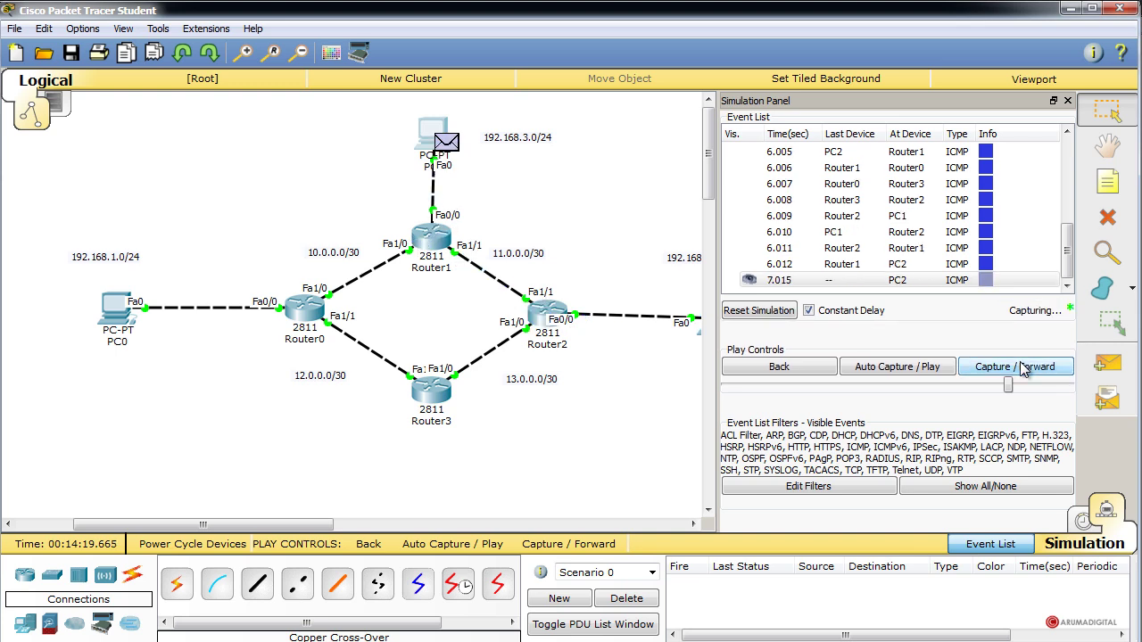
{"action": "left_click", "coordinate": [1022, 367]}
{"action": "left_click", "coordinate": [1022, 368]}
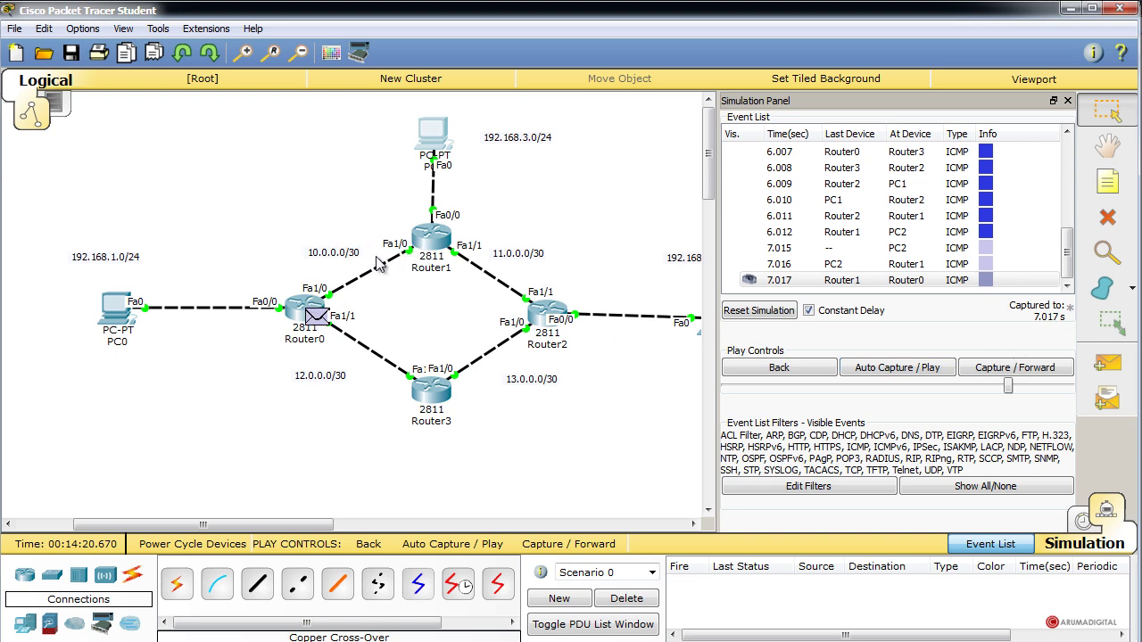
Advance the capture to follow PC2's current ping from Router0 via Router3 and Router2 to PC1 and back to PC2.
{"action": "left_click", "coordinate": [977, 366]}
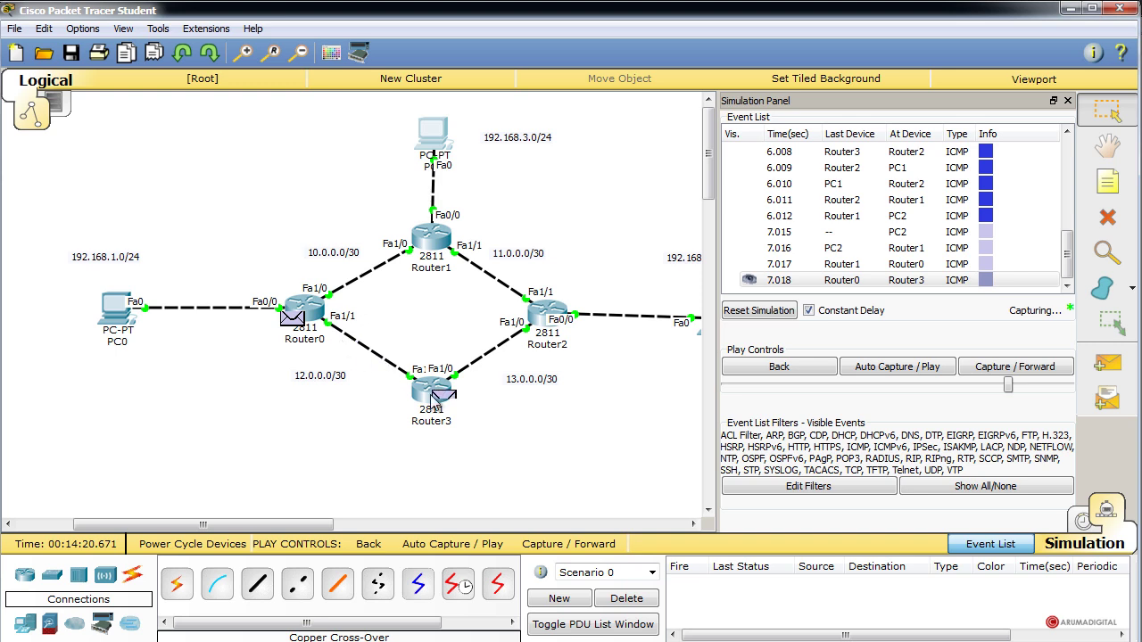
{"action": "left_click", "coordinate": [994, 362]}
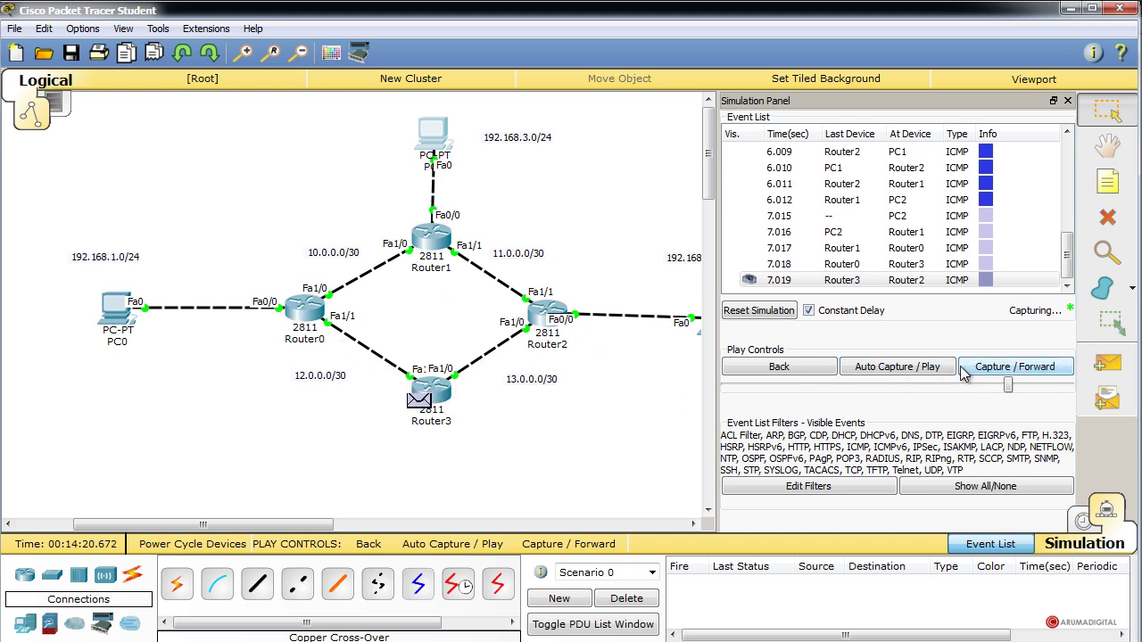
{"action": "left_click", "coordinate": [967, 370]}
{"action": "left_click", "coordinate": [974, 369]}
{"action": "left_click", "coordinate": [981, 369]}
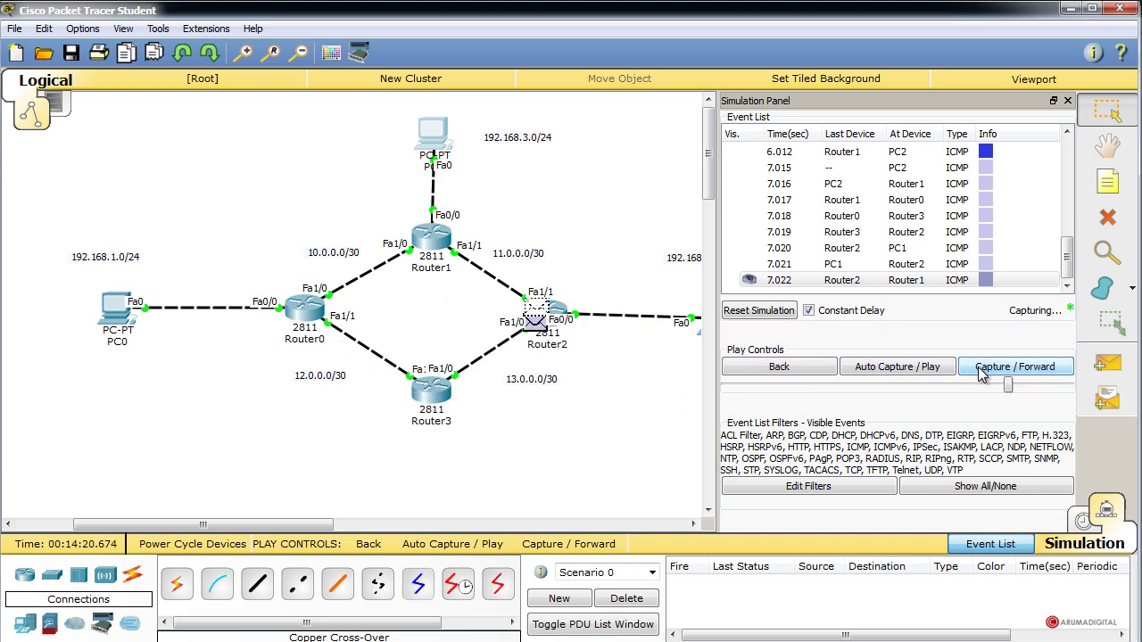
{"action": "left_click", "coordinate": [979, 373]}
{"action": "left_click", "coordinate": [978, 373]}
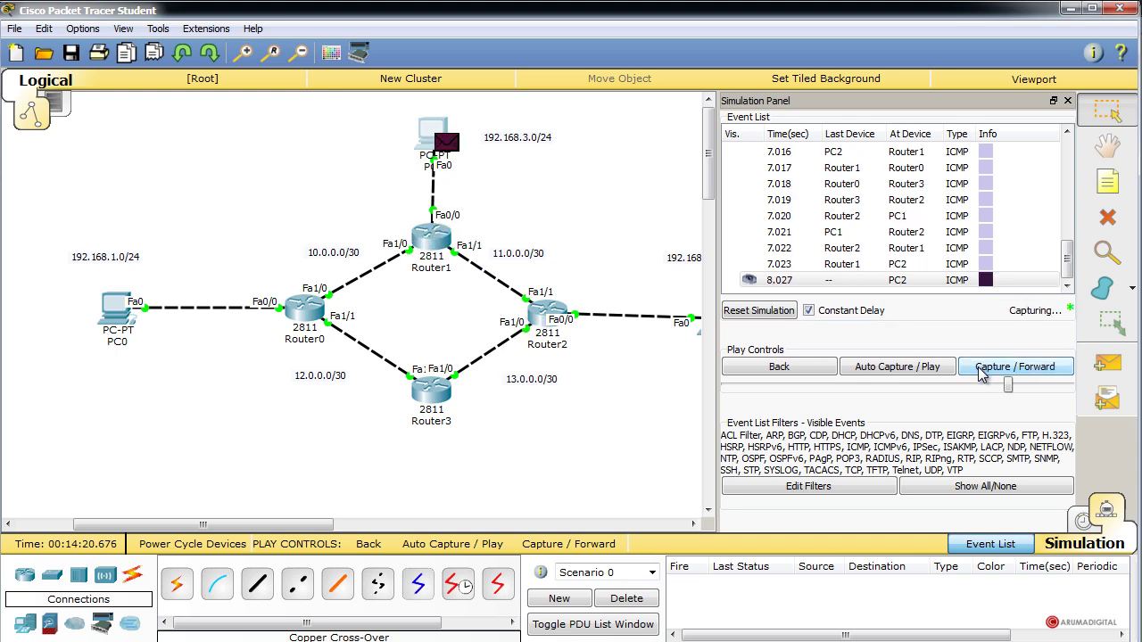
Follow PC2's next ping through Router1, Router0, Router3 and Router2 to PC1, and its reply back to Router2.
{"action": "left_click", "coordinate": [981, 373]}
{"action": "left_click", "coordinate": [979, 372]}
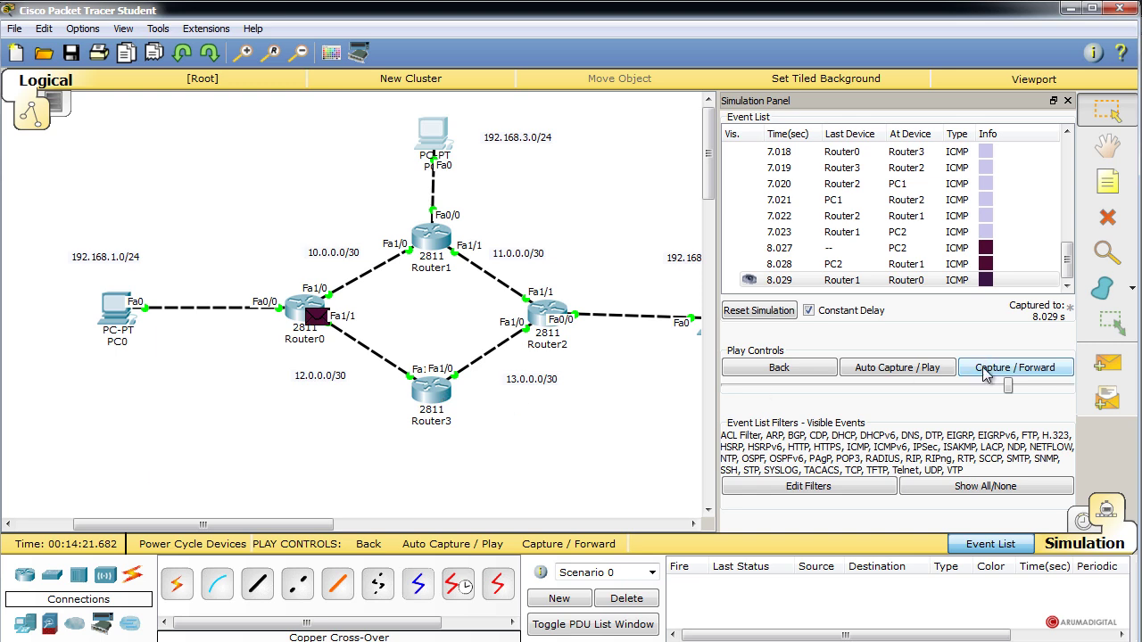
{"action": "left_click", "coordinate": [987, 373]}
{"action": "left_click", "coordinate": [987, 372]}
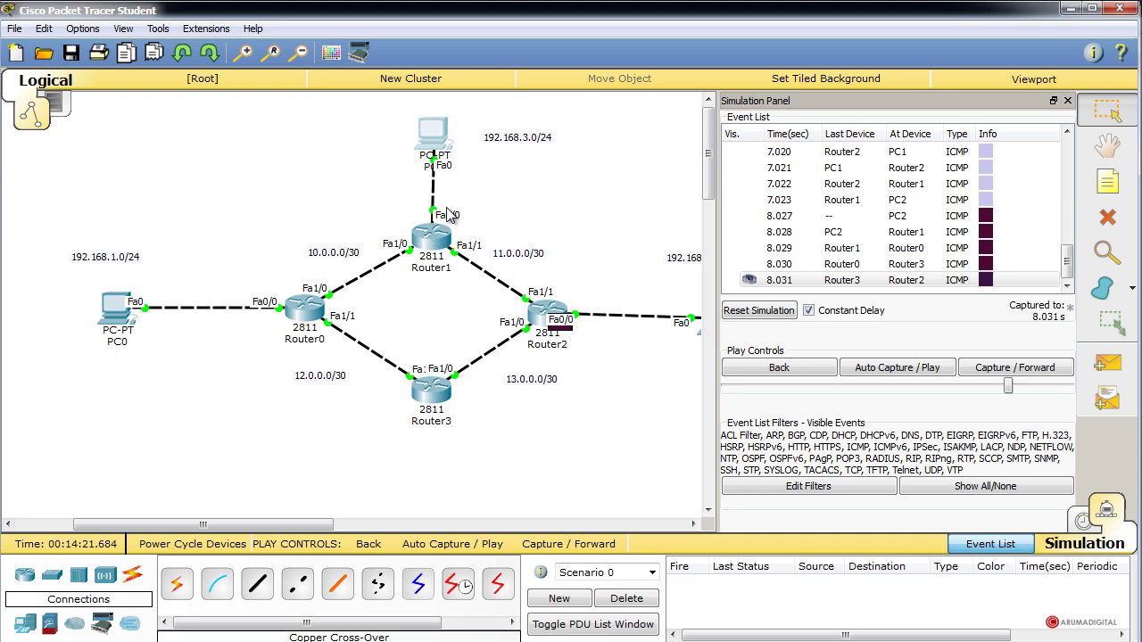
{"action": "left_click", "coordinate": [992, 370]}
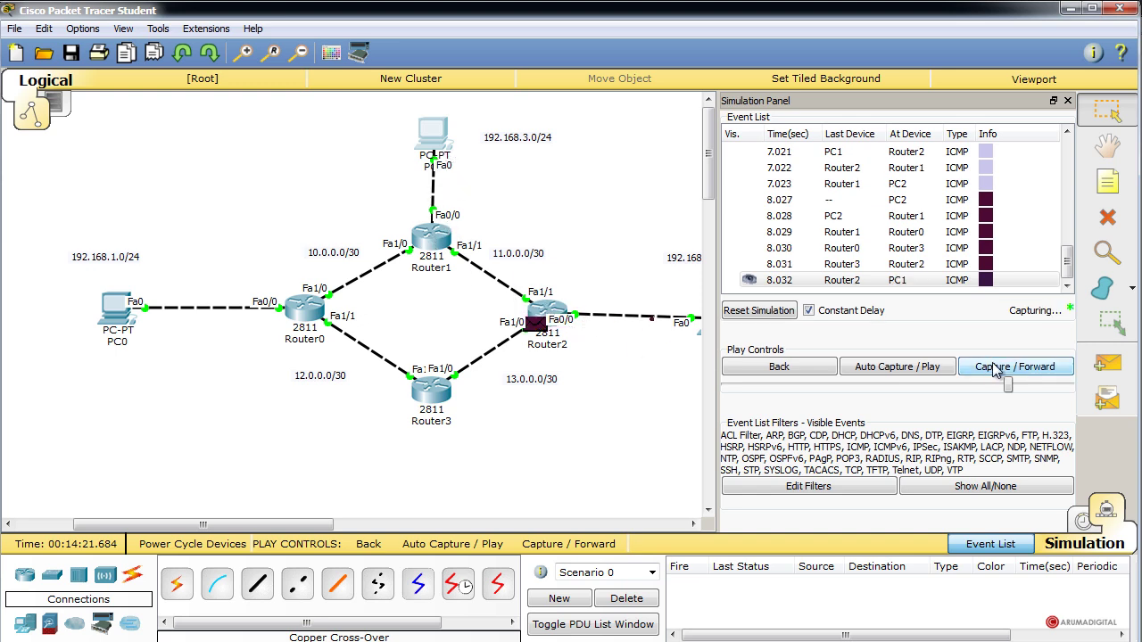
{"action": "left_click", "coordinate": [995, 370]}
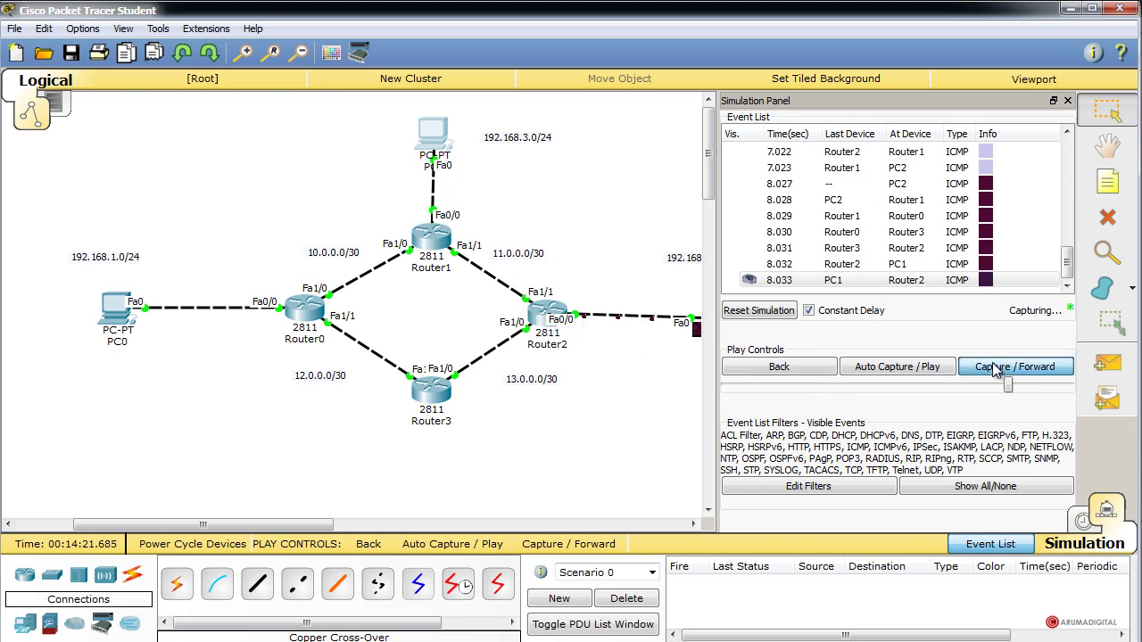
Return to Realtime mode and delete the 10.0.0.0/30 link between Router0 and Router1.
{"action": "left_click", "coordinate": [1082, 528]}
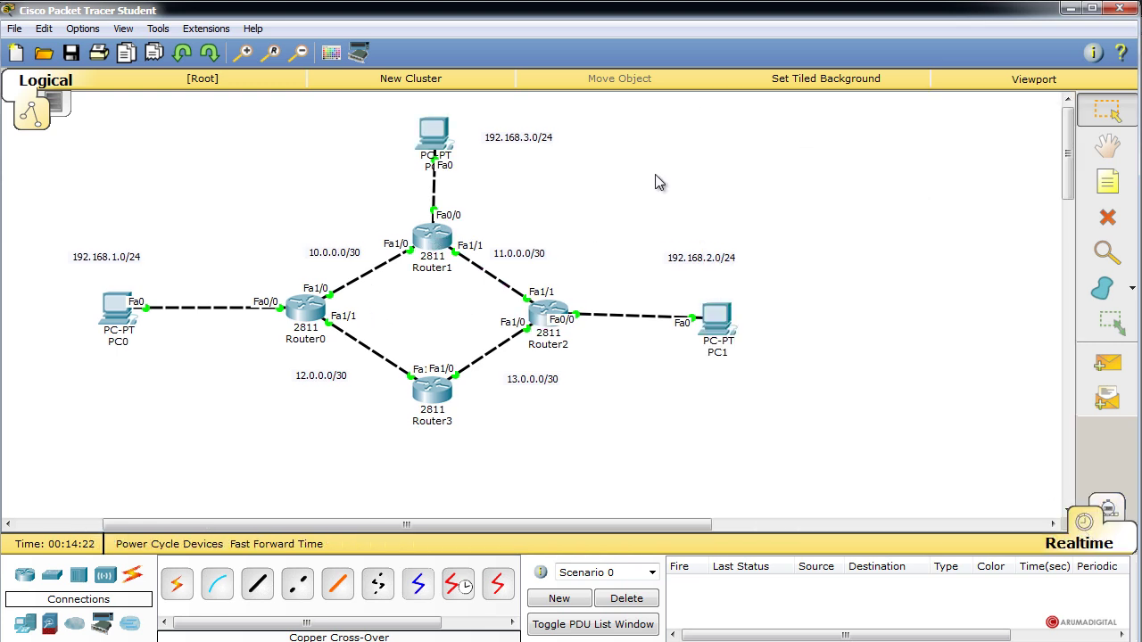
{"action": "left_click", "coordinate": [1106, 227]}
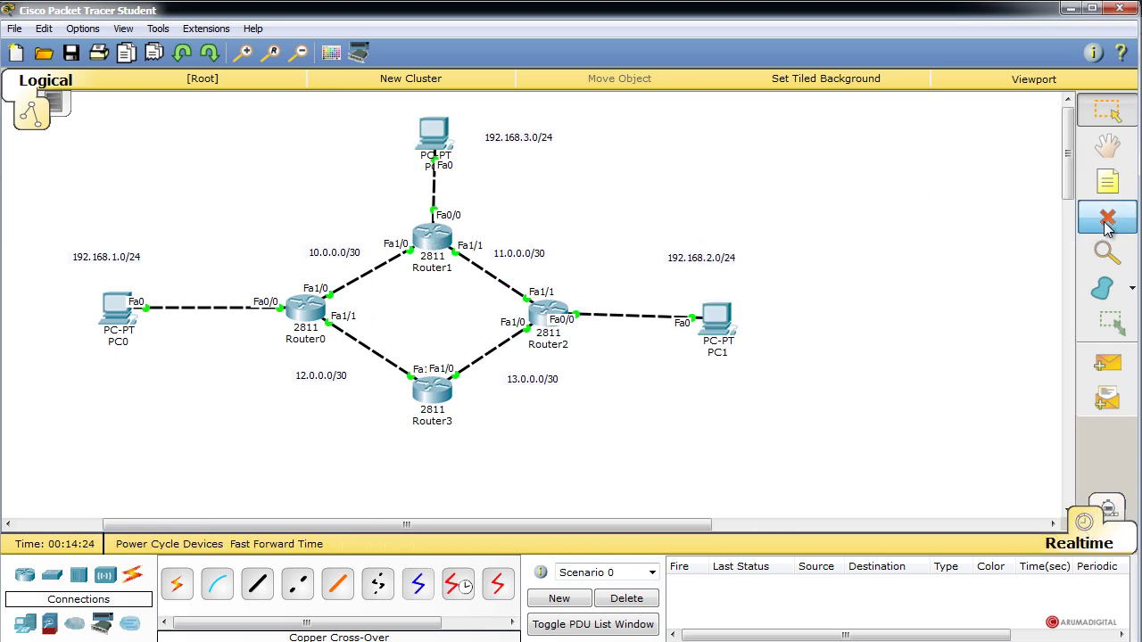
{"action": "left_click", "coordinate": [375, 270]}
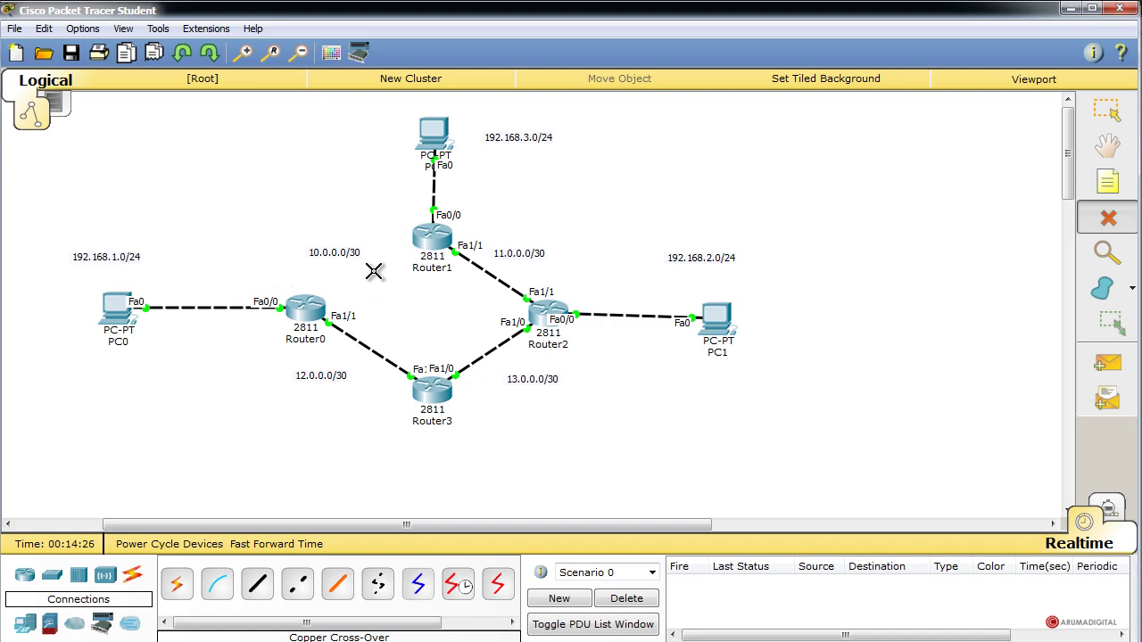
{"action": "key", "text": "Escape"}
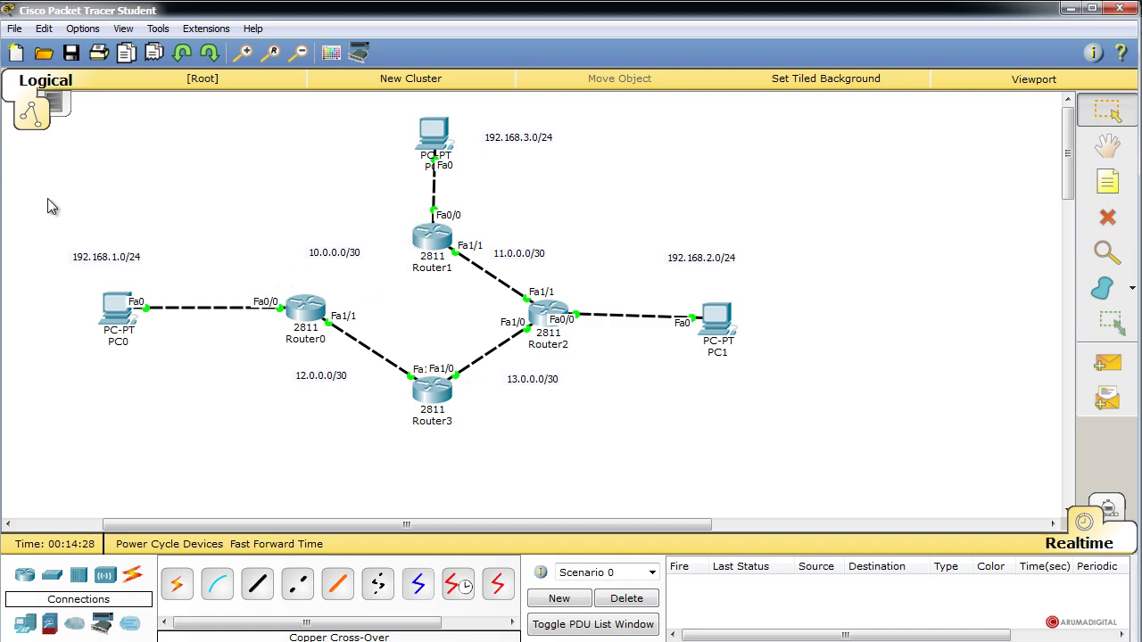
Switch to Simulation mode, ping 192.168.2.2 again from PC2's command prompt, and clear its window off the topology.
{"action": "left_click", "coordinate": [433, 133]}
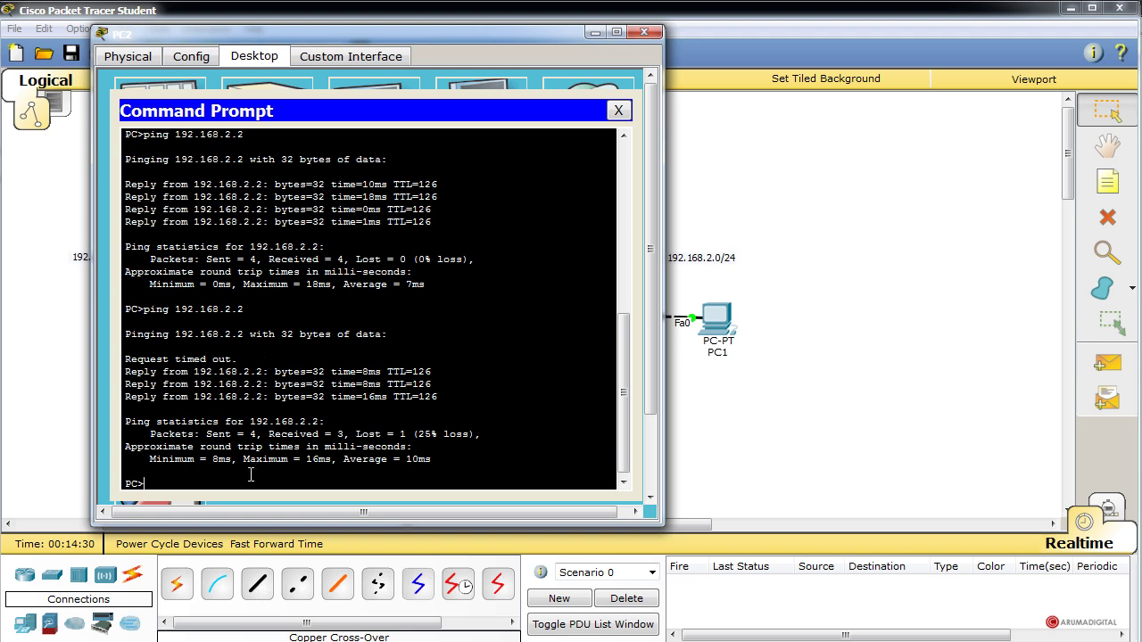
{"action": "left_click", "coordinate": [1108, 515]}
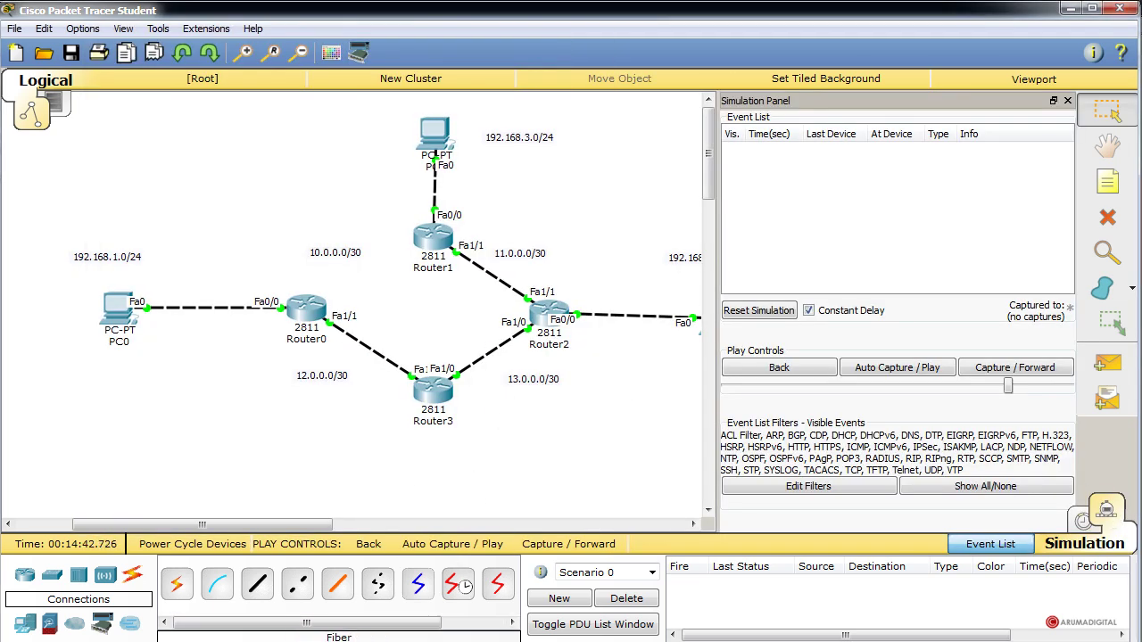
{"action": "left_click", "coordinate": [435, 138]}
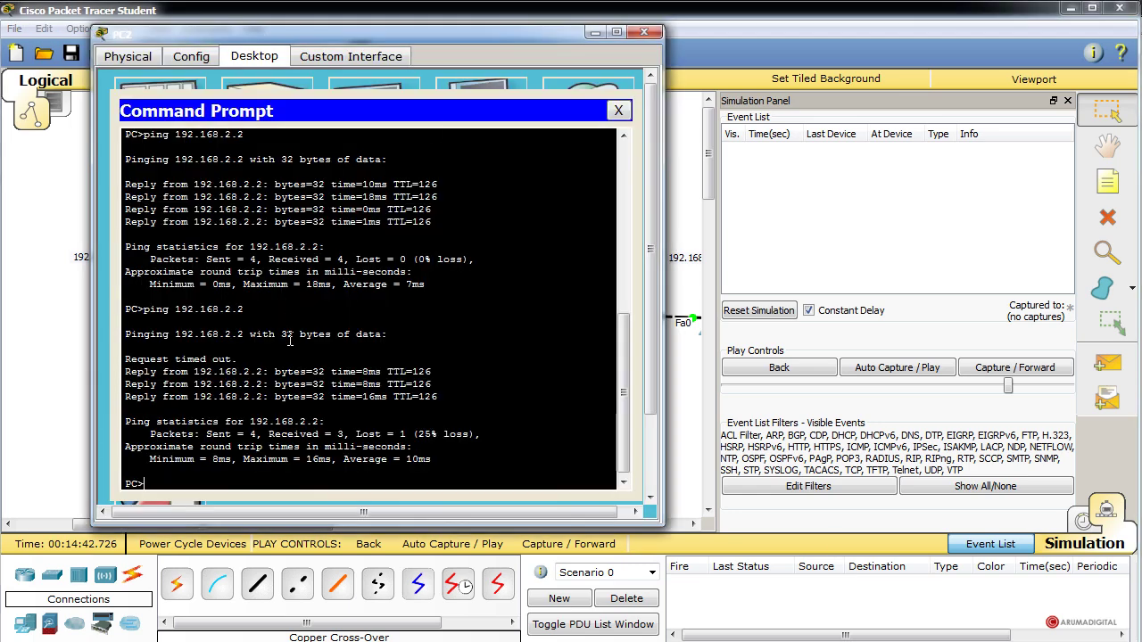
{"action": "key", "text": "Up"}
{"action": "key", "text": "Return"}
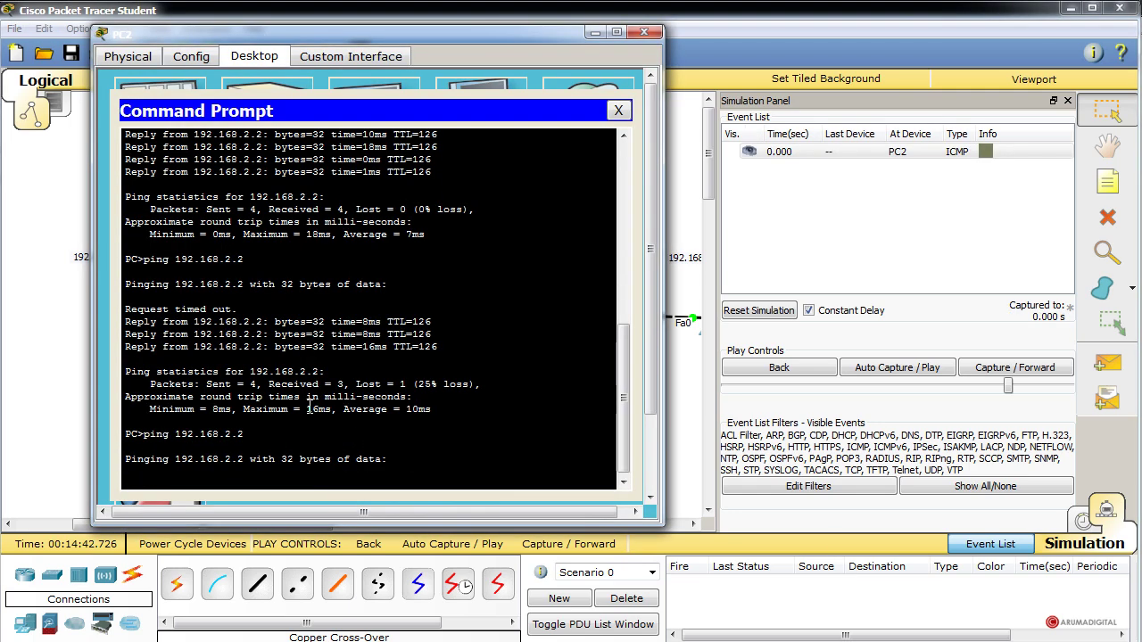
{"action": "left_click_drag", "start_coordinate": [444, 37], "coordinate": [46, 52]}
{"action": "key", "text": "alt+F4"}
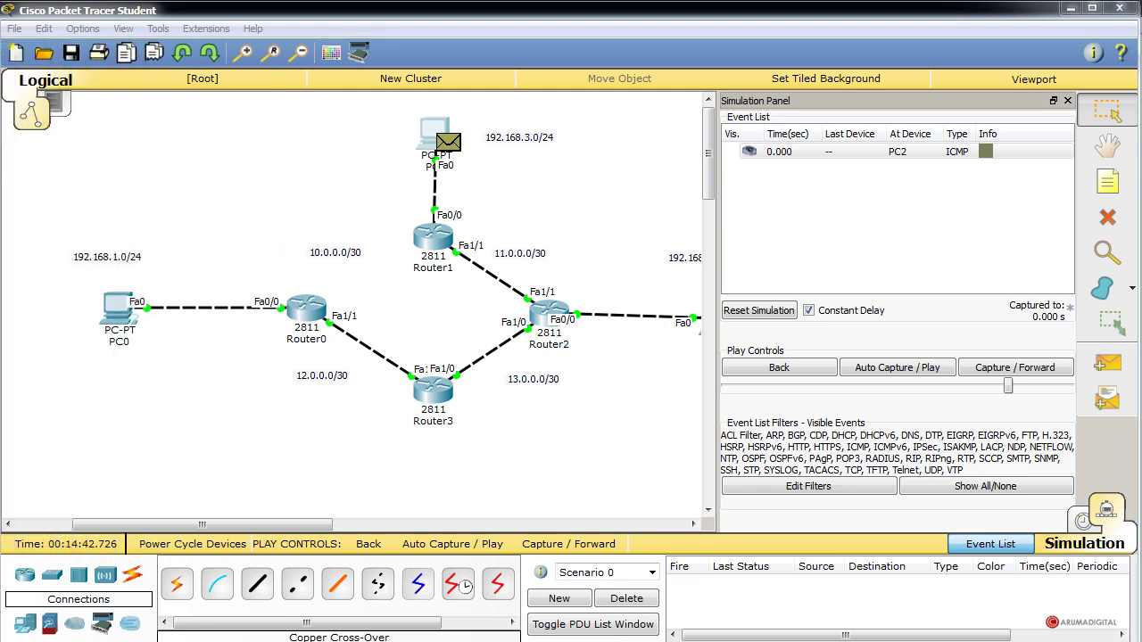
Advance the capture to follow PC2's first ping after the link removal via Router1 and Router2 to PC1 and back.
{"action": "left_click", "coordinate": [1008, 368]}
{"action": "left_click", "coordinate": [1008, 368]}
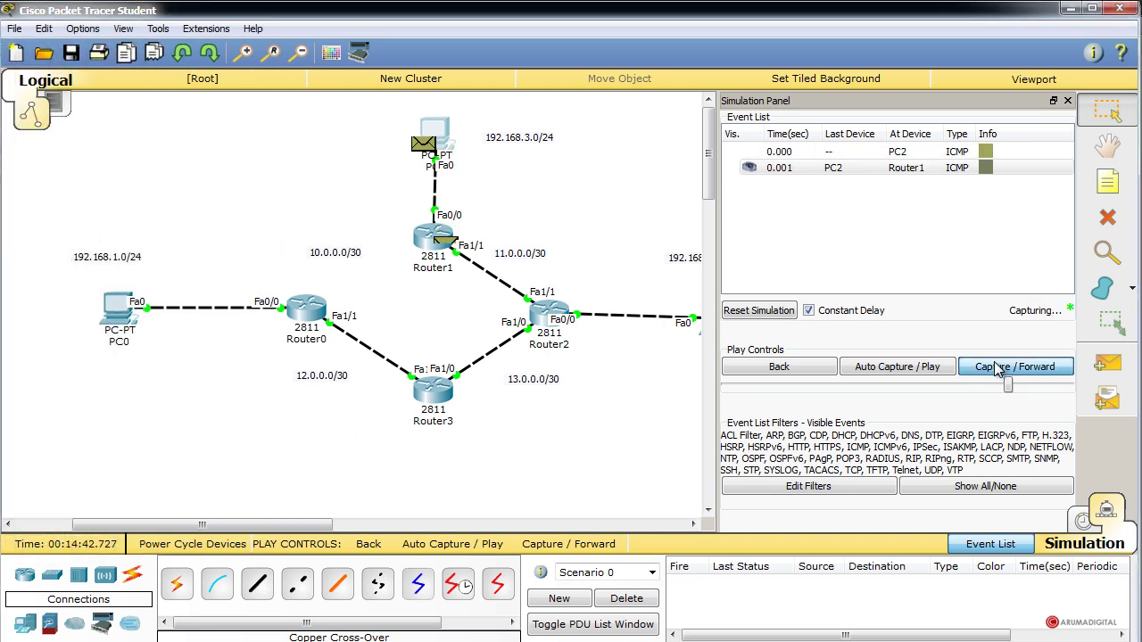
{"action": "left_click", "coordinate": [999, 369]}
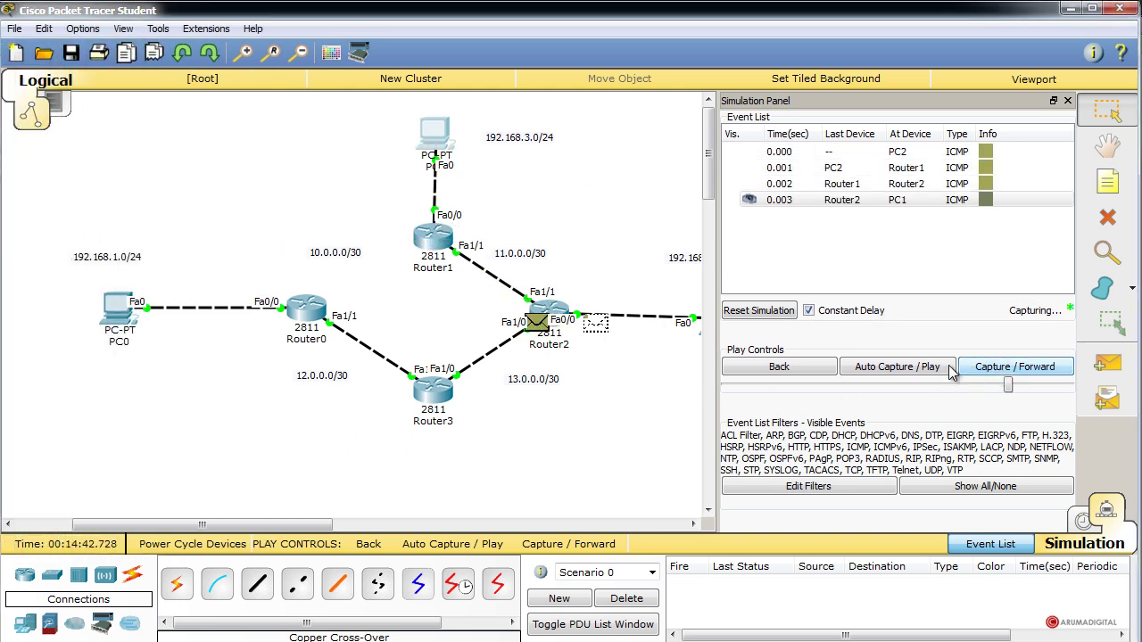
{"action": "left_click", "coordinate": [995, 373]}
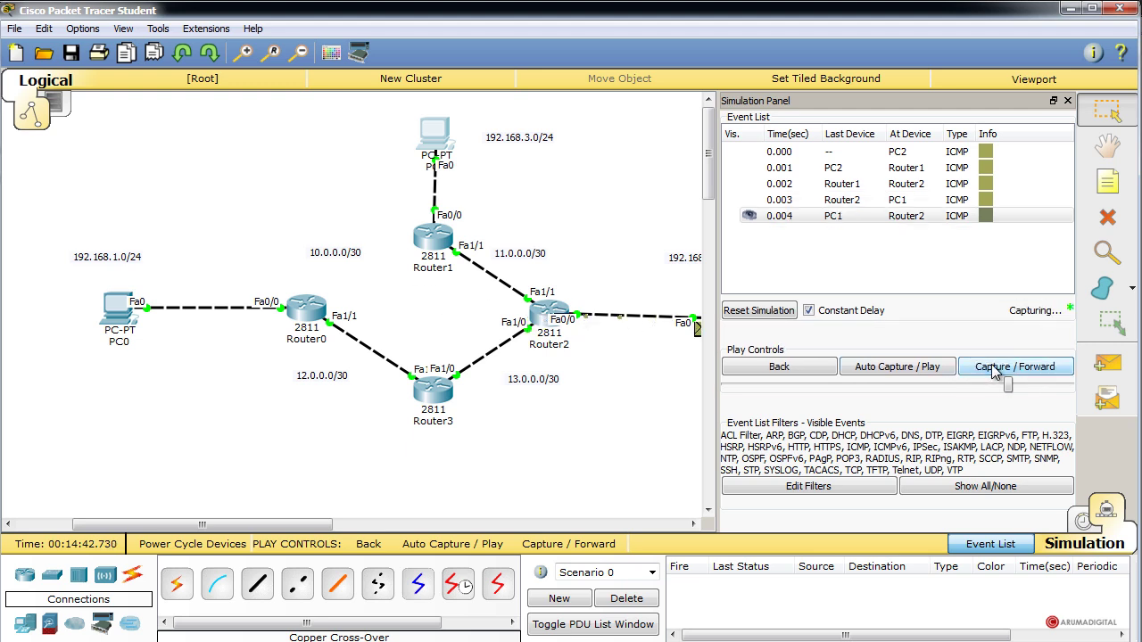
{"action": "left_click", "coordinate": [994, 373]}
{"action": "left_click", "coordinate": [994, 373]}
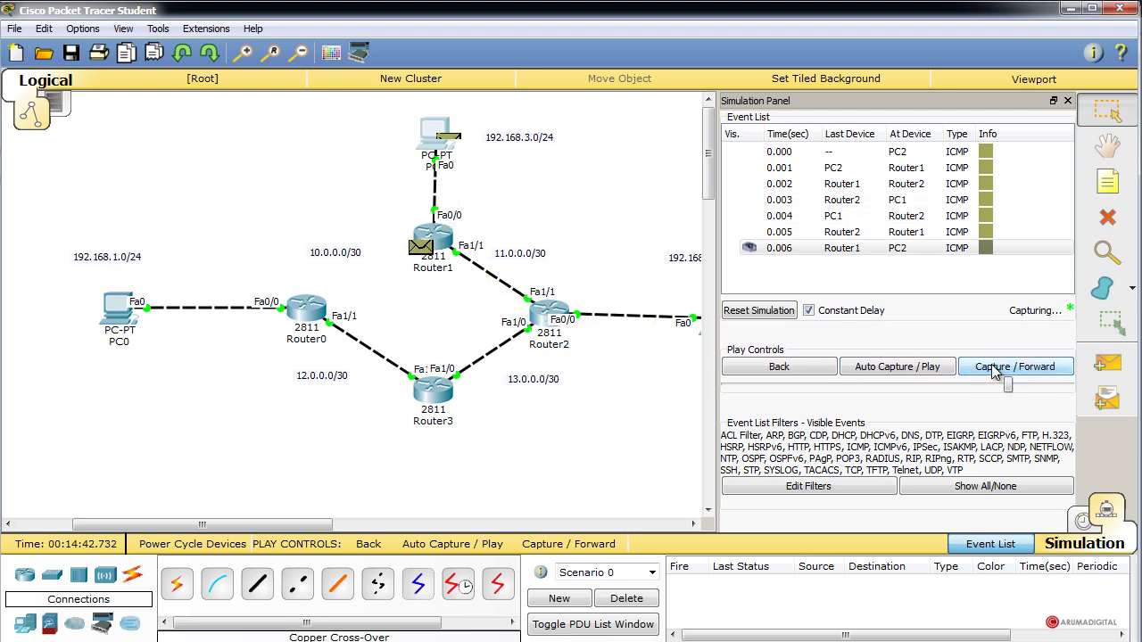
Follow the second ping from PC2 through Router1 and Router2 to PC1 and back to PC2.
{"action": "left_click", "coordinate": [995, 373]}
{"action": "left_click", "coordinate": [994, 373]}
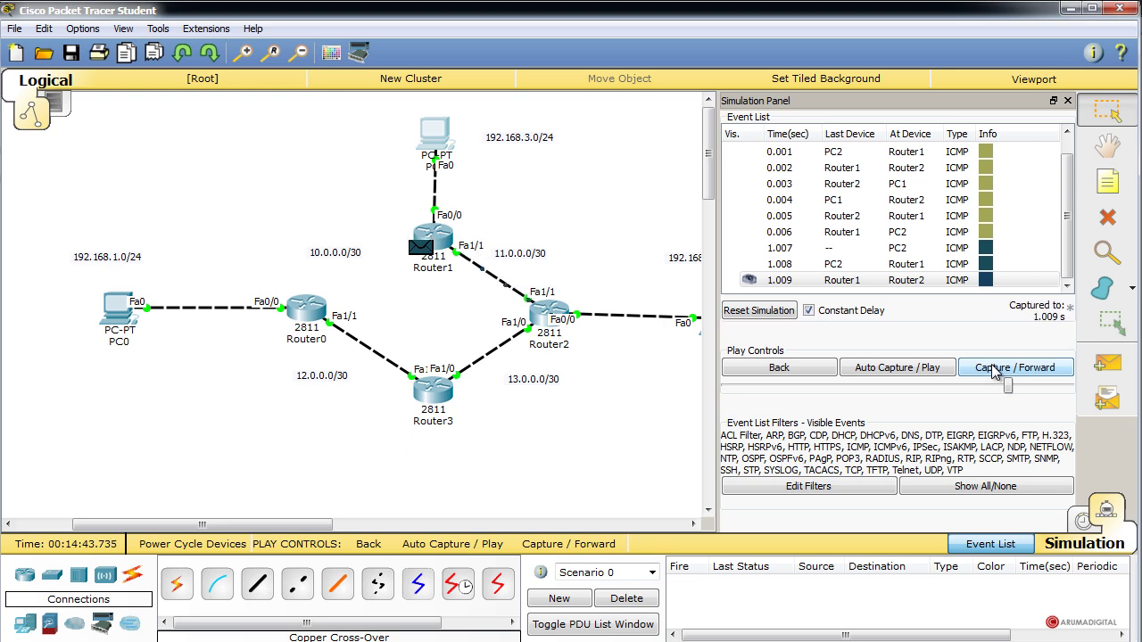
{"action": "left_click", "coordinate": [995, 373]}
{"action": "left_click", "coordinate": [995, 372]}
{"action": "left_click", "coordinate": [994, 373]}
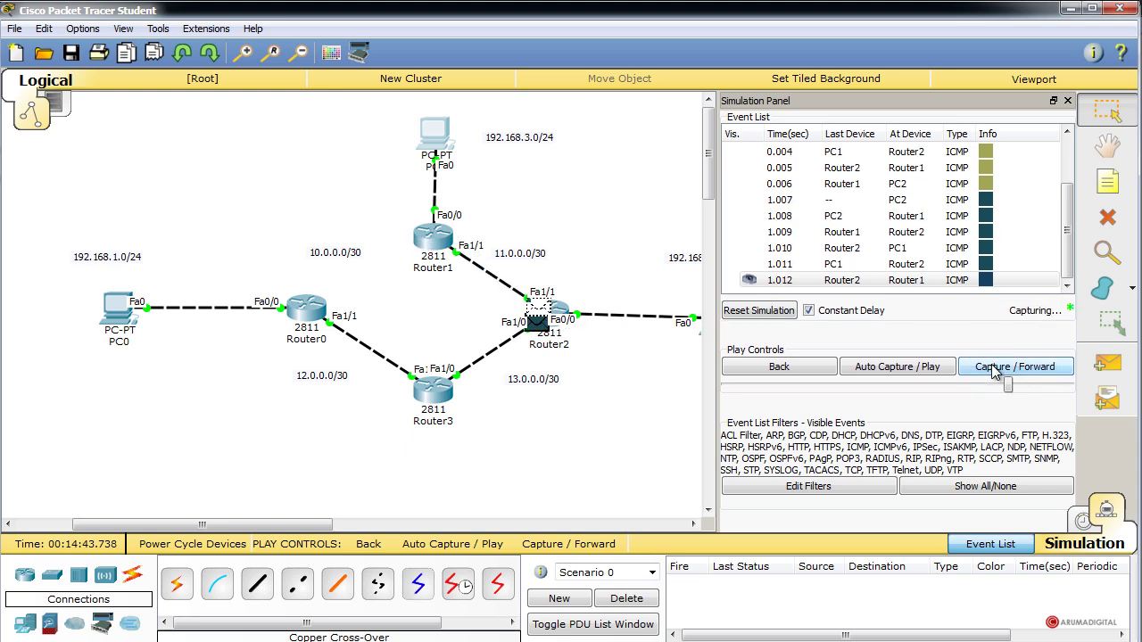
{"action": "left_click", "coordinate": [995, 370]}
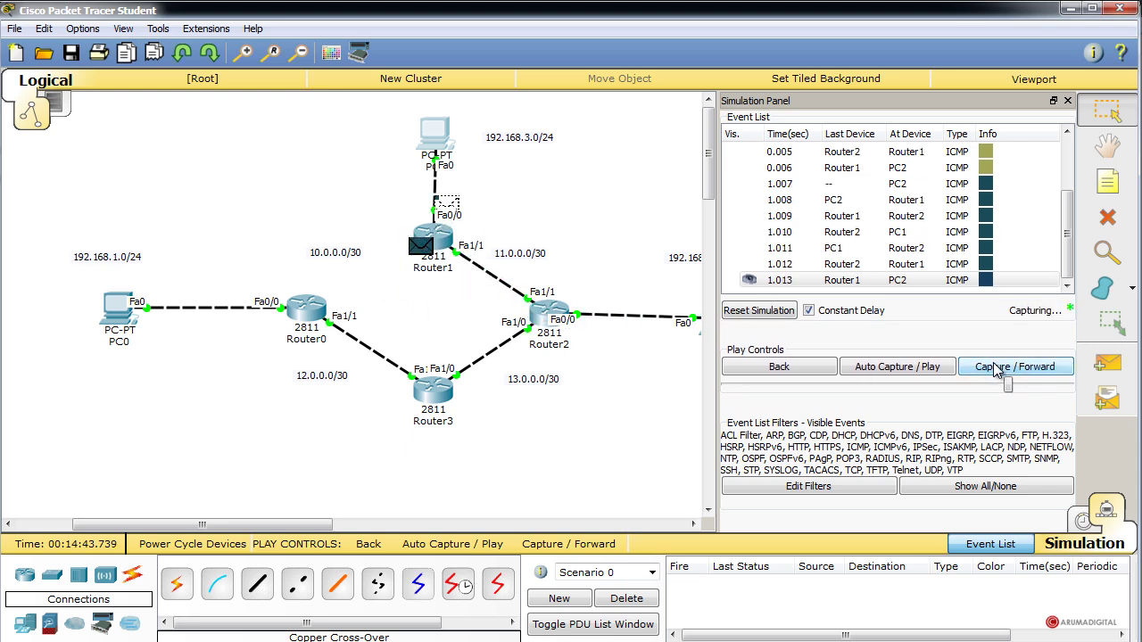
Follow the third ping from PC2 through Router1 and Router2 to PC1, and its reply back to Router1.
{"action": "left_click", "coordinate": [1004, 368]}
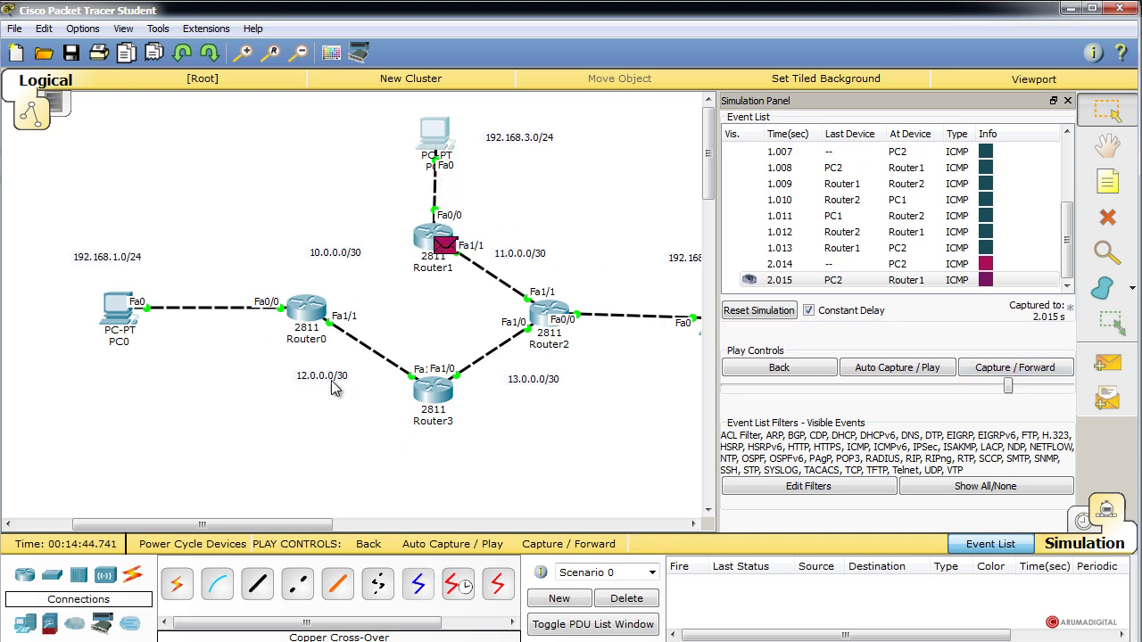
{"action": "left_click", "coordinate": [990, 369]}
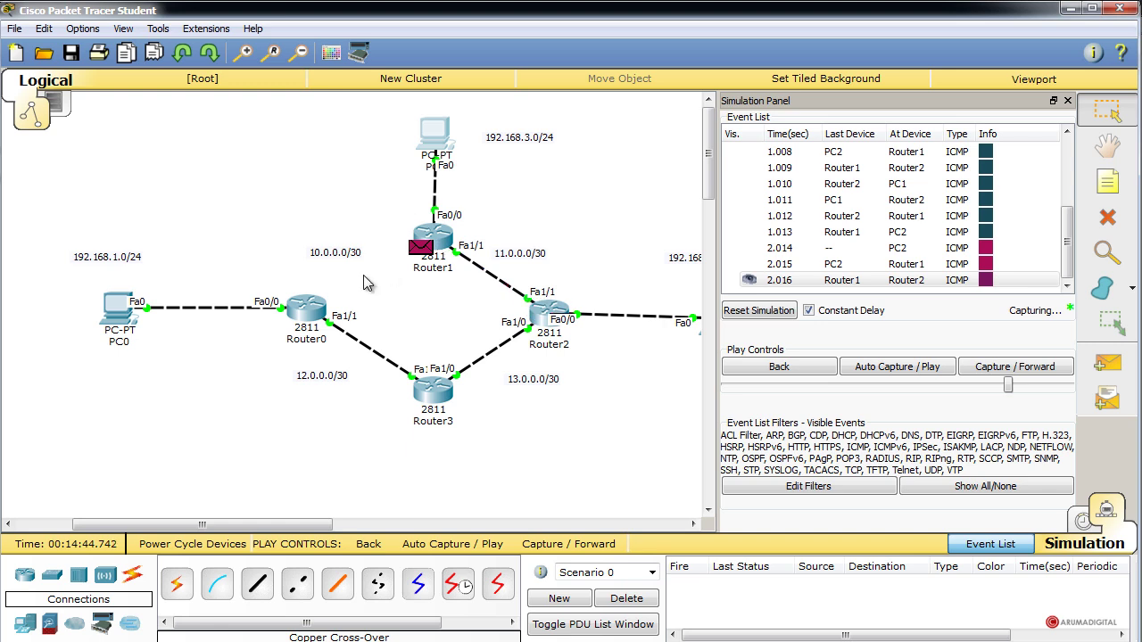
{"action": "left_click", "coordinate": [994, 370]}
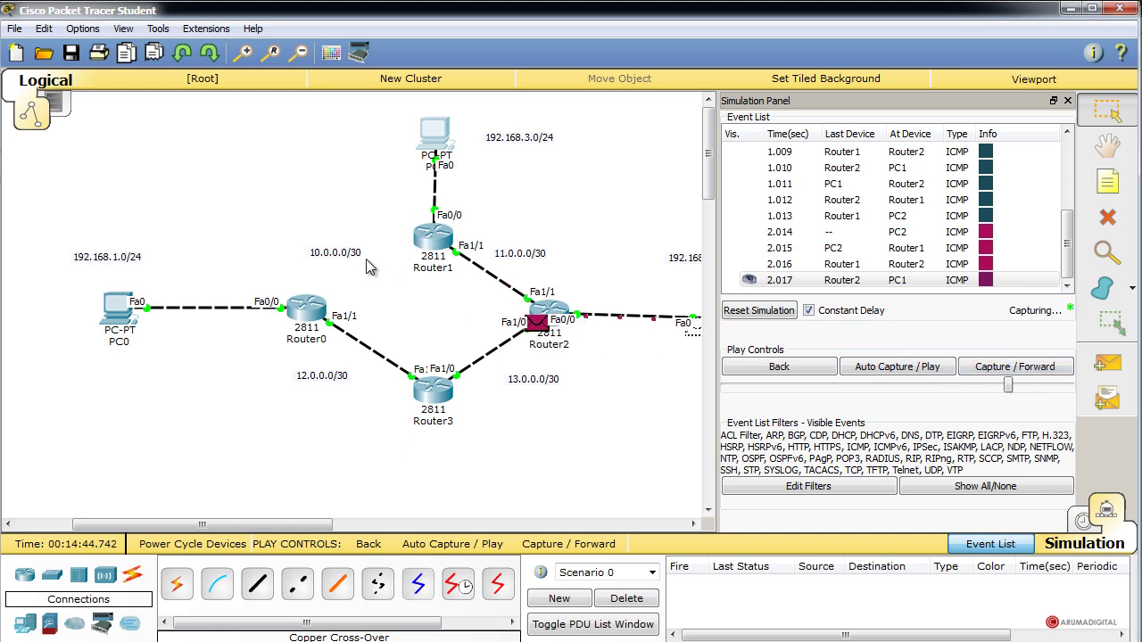
{"action": "left_click", "coordinate": [1014, 368]}
{"action": "left_click", "coordinate": [1014, 367]}
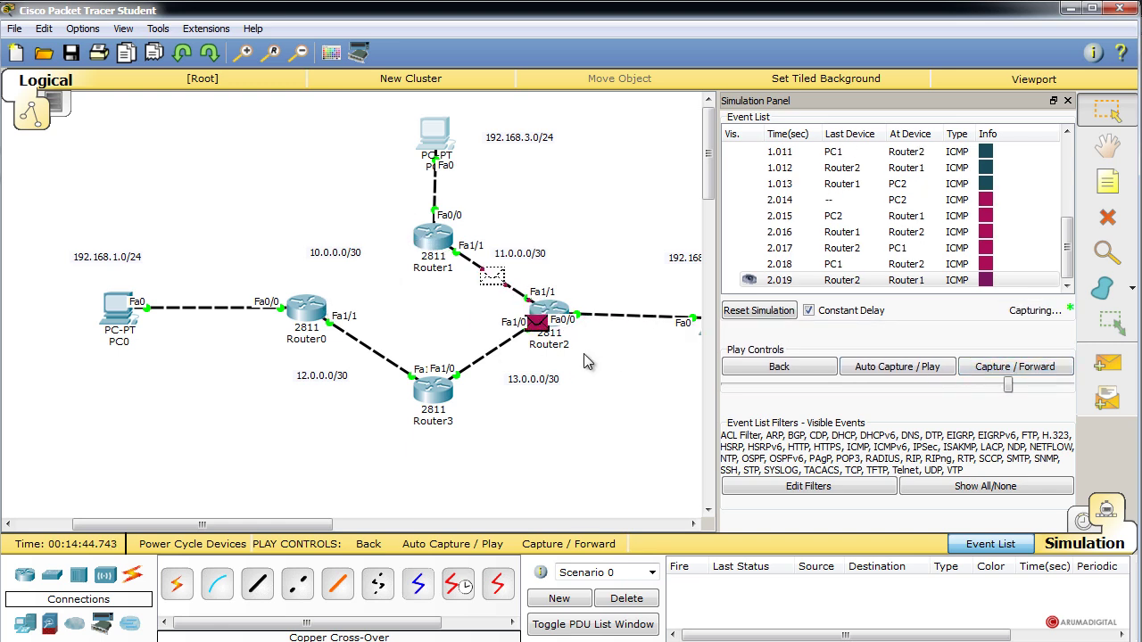